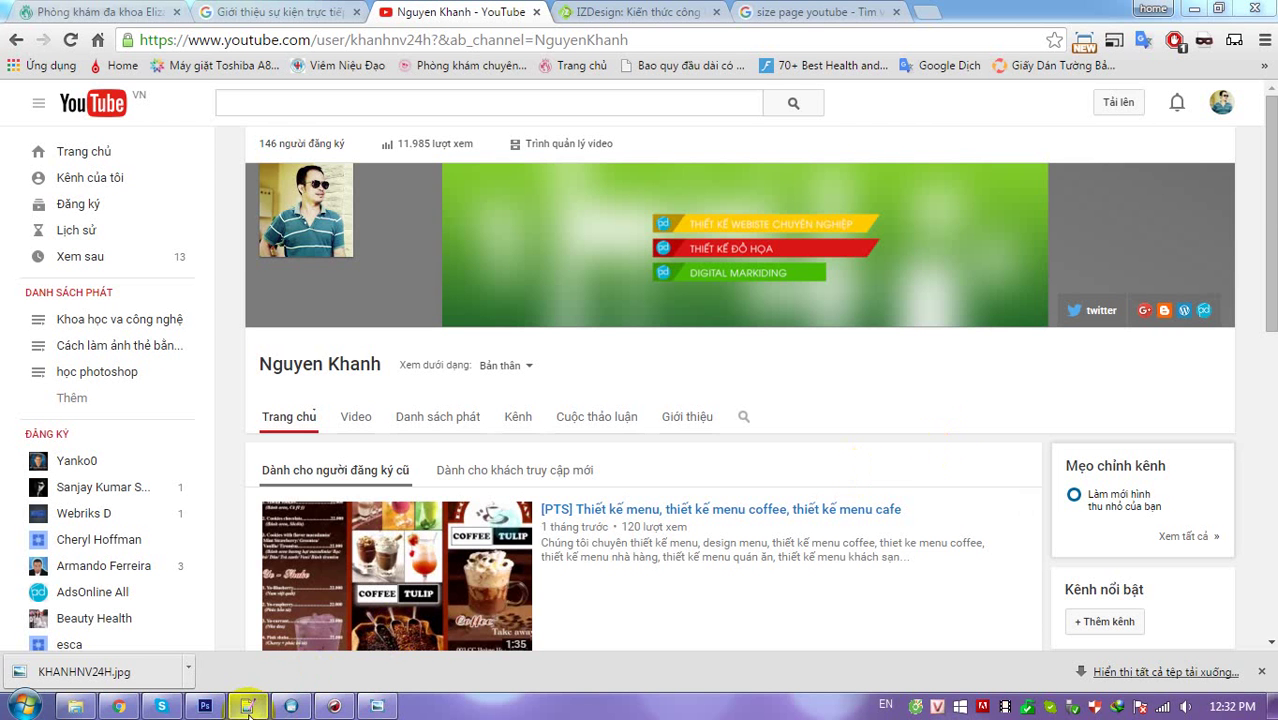
# Step: Start a new Photoshop document and name it Photo_page_youtube
pyautogui.click(205, 706)
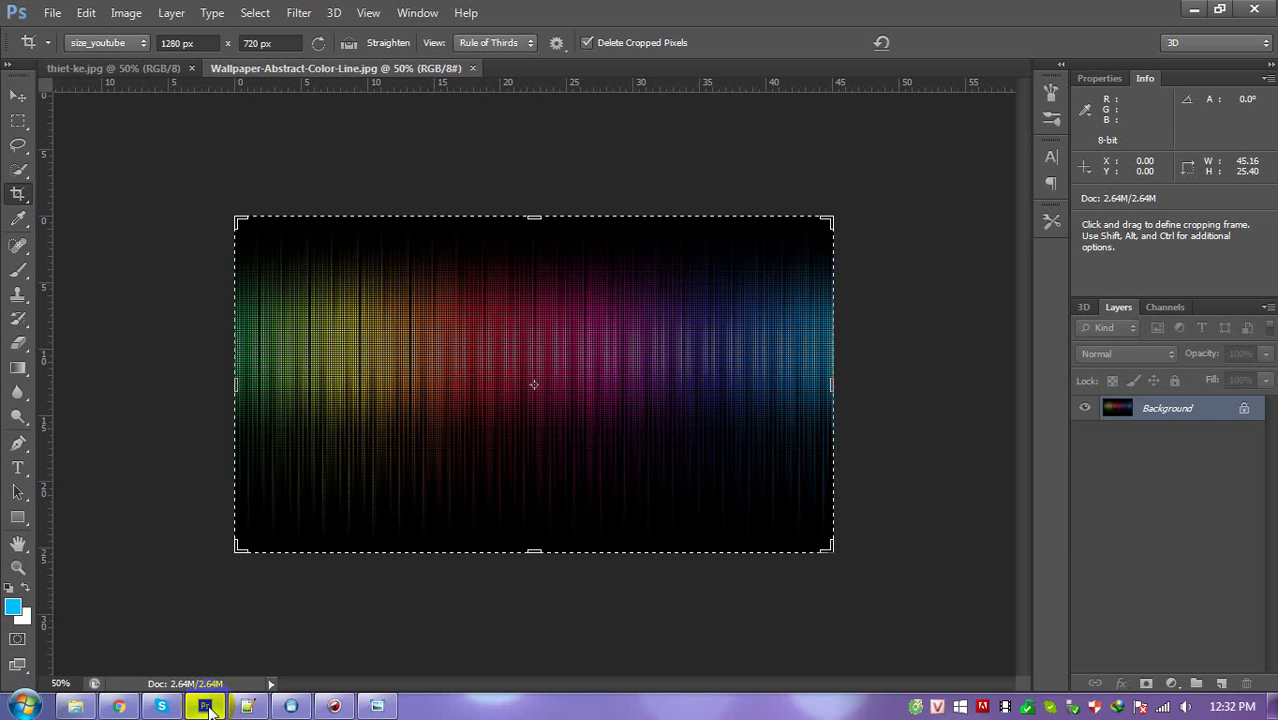
pyautogui.click(608, 395)
pyautogui.press('ctrl')
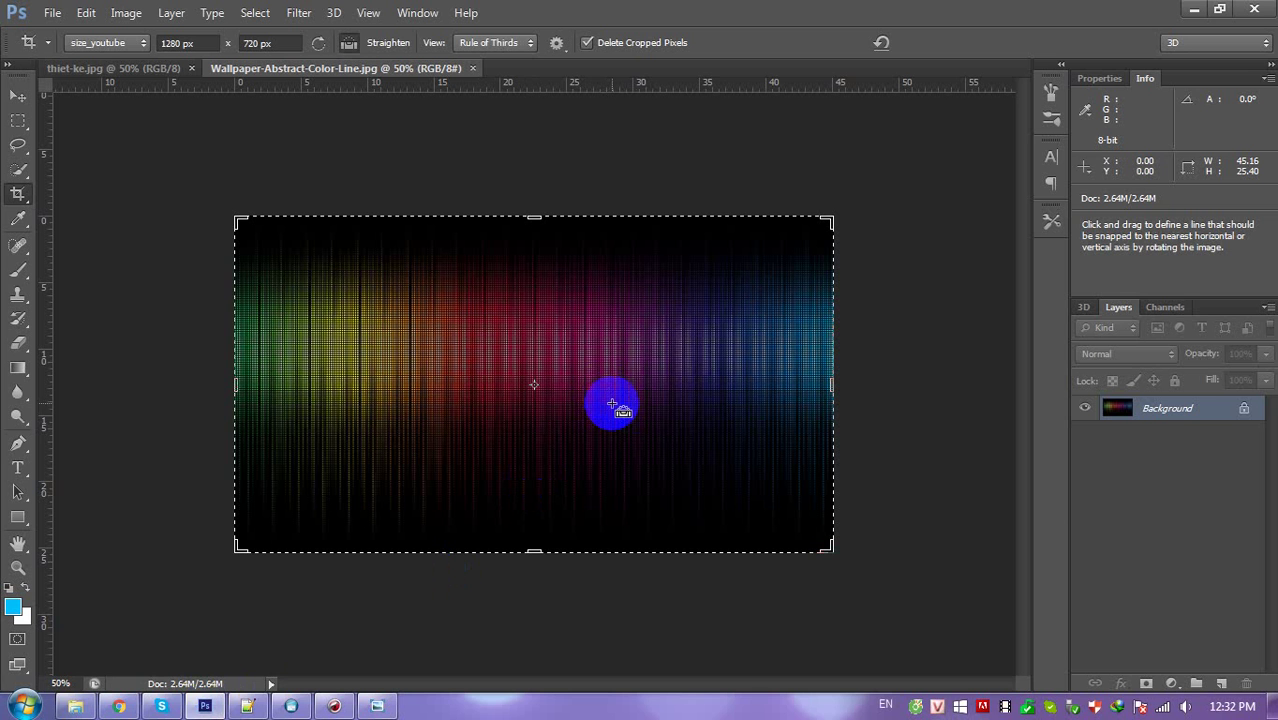
pyautogui.moveTo(610, 398); pyautogui.dragTo(713, 390)
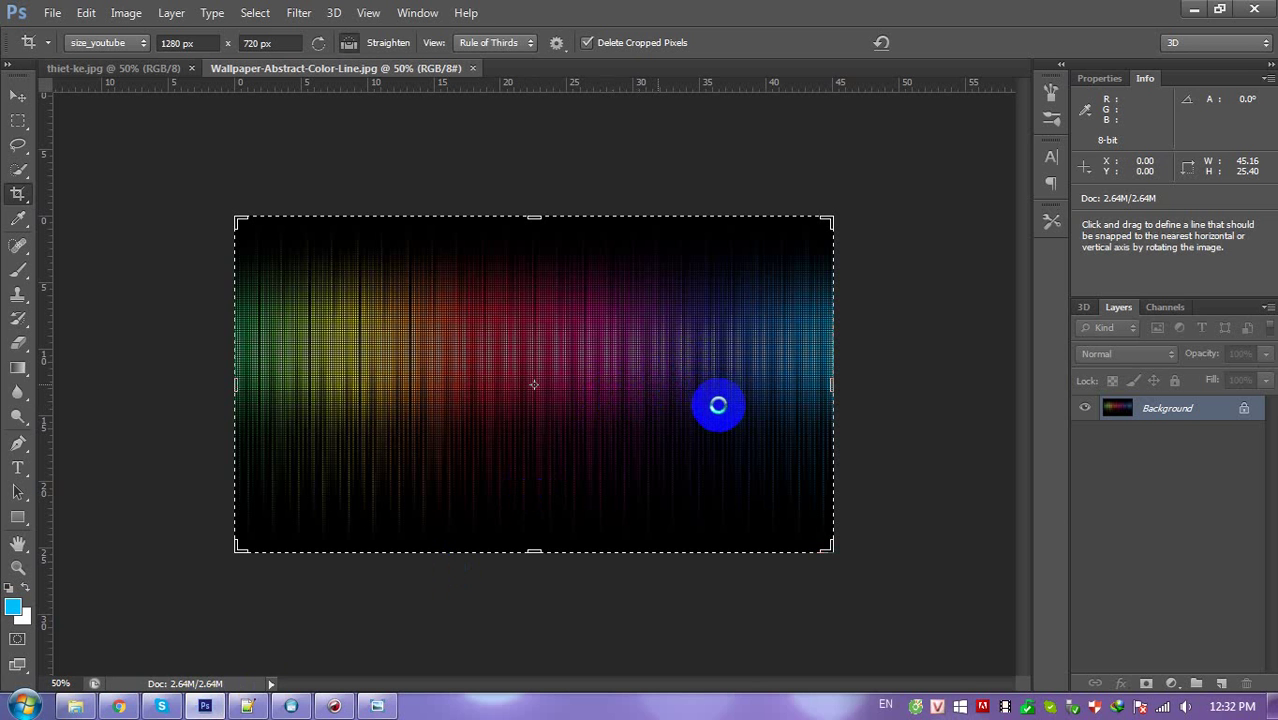
pyautogui.hotkey('ctrl', 'n')
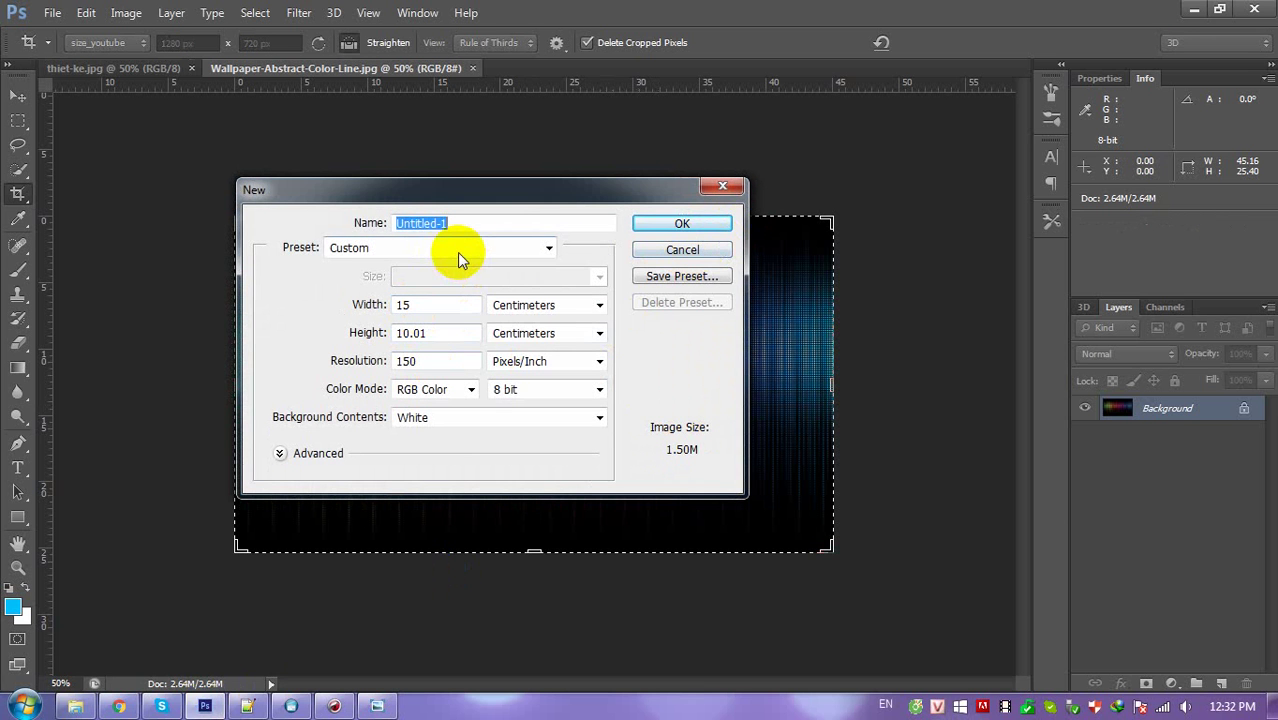
pyautogui.write('Im')
pyautogui.press('BackSpace')
pyautogui.press('BackSpace')
pyautogui.write('Im')
pyautogui.press('BackSpace')
pyautogui.press('BackSpace')
pyautogui.write('P')
pyautogui.press('BackSpace')
pyautogui.write('Photo_page')
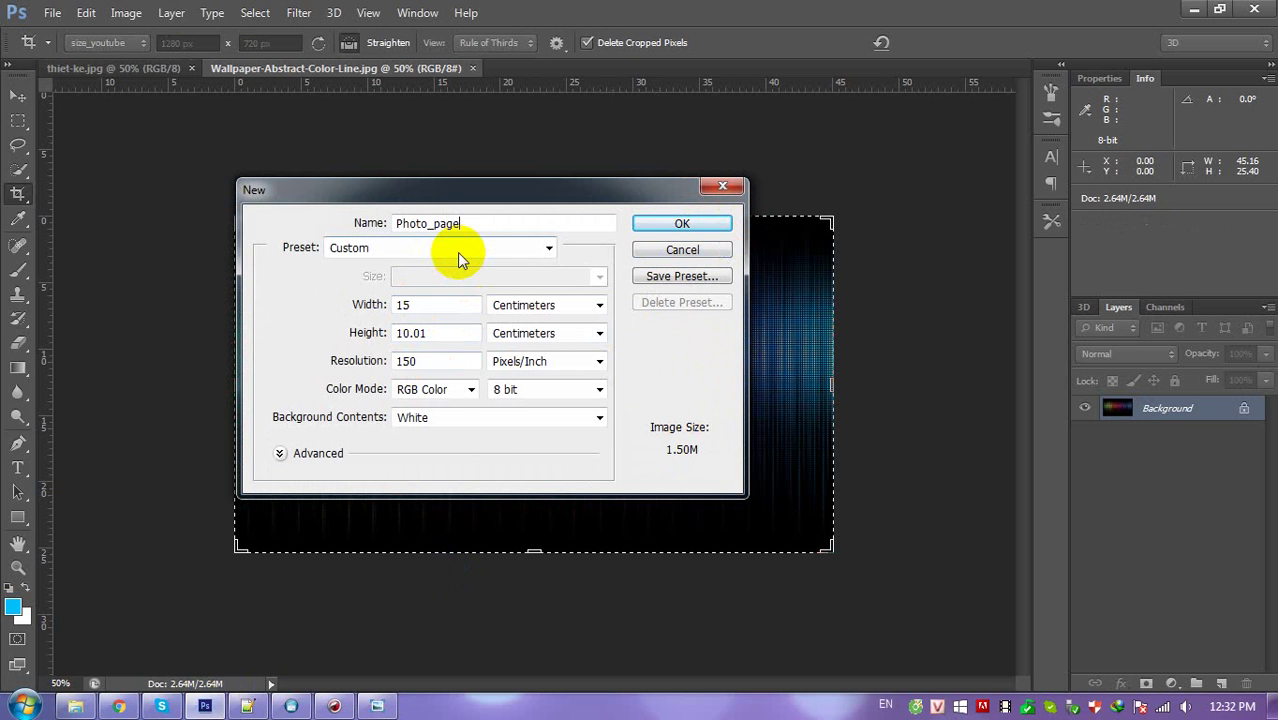
pyautogui.write('_youtube')
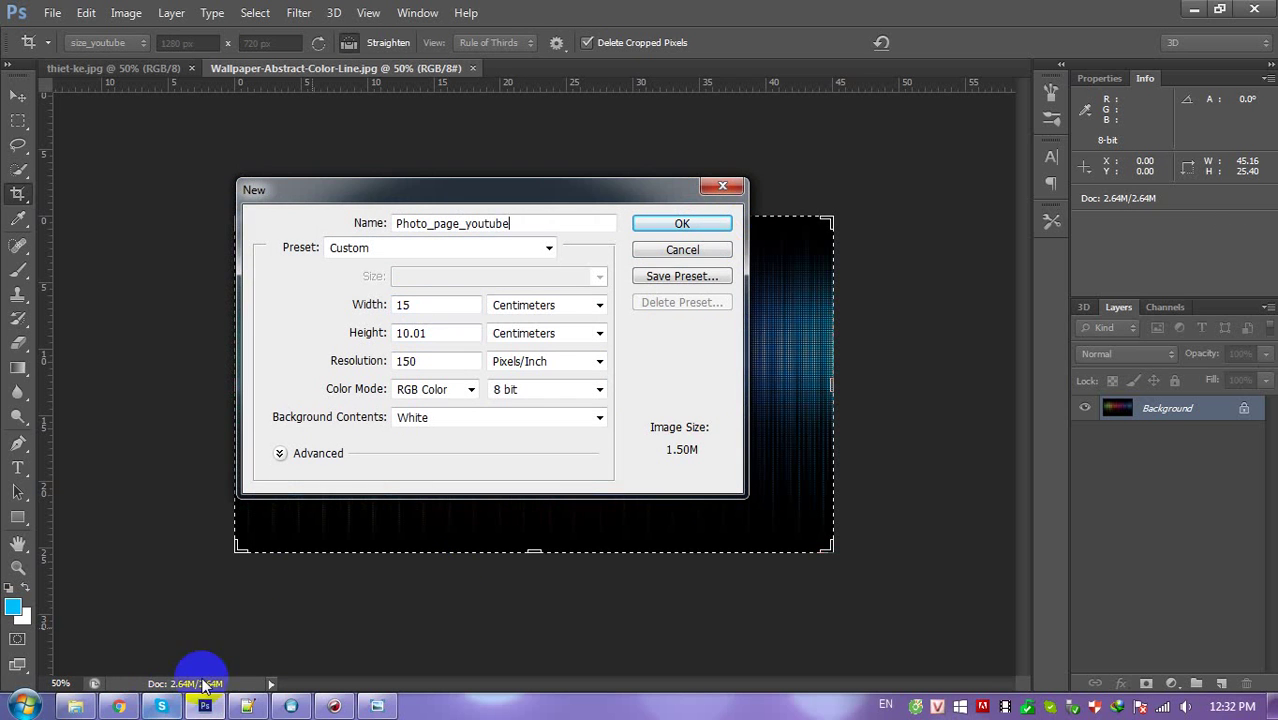
# Step: Switch the document's width units to pixels, then go back to the YouTube channel page
pyautogui.press('alt')
pyautogui.click(555, 305)
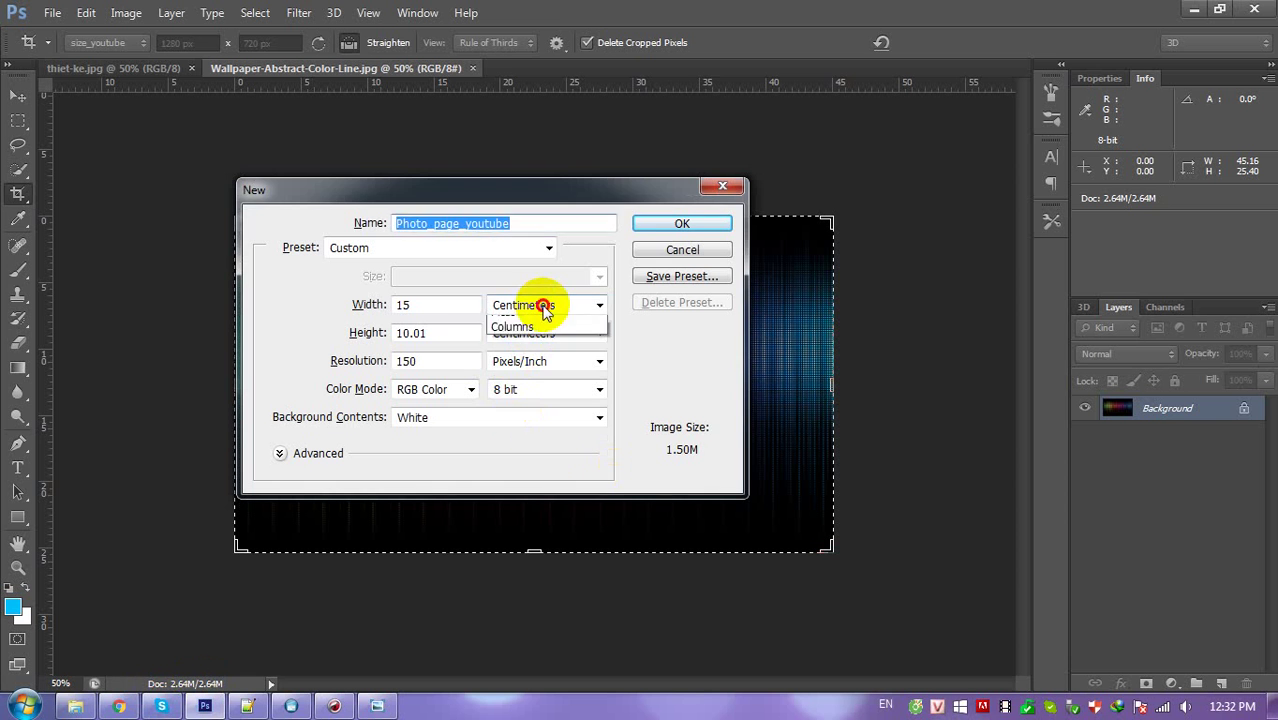
pyautogui.click(505, 324)
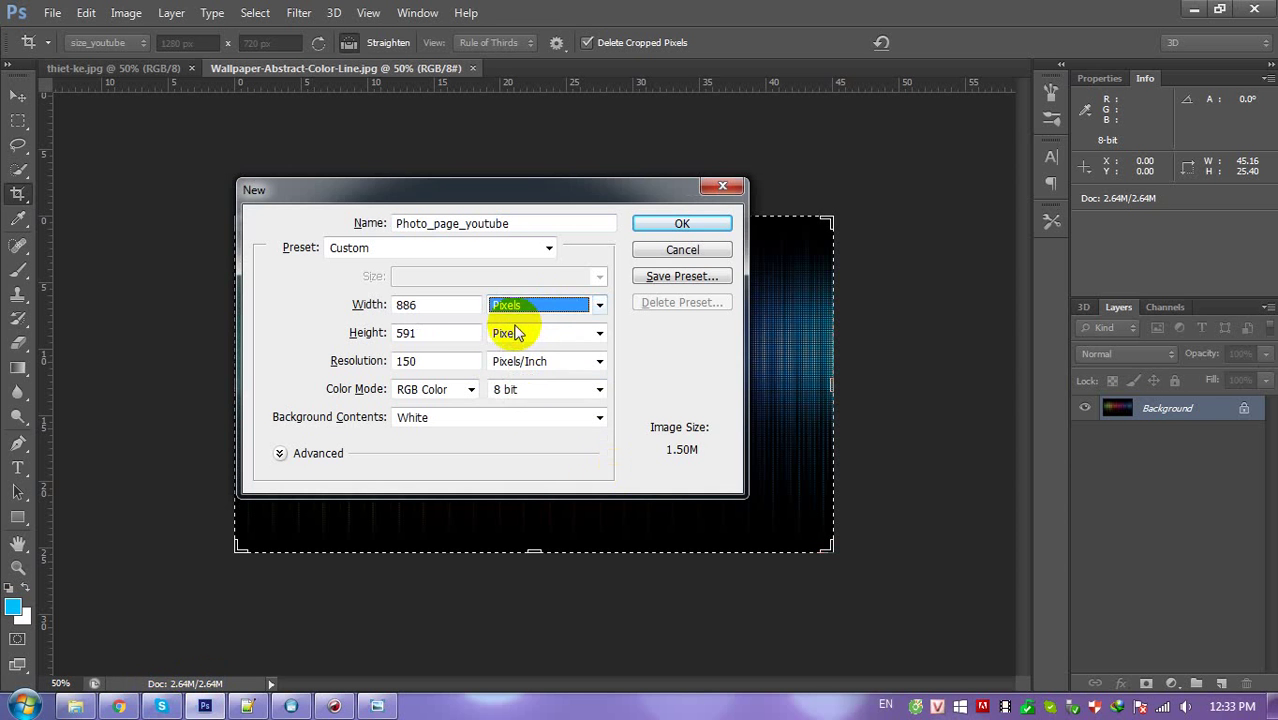
pyautogui.click(117, 705)
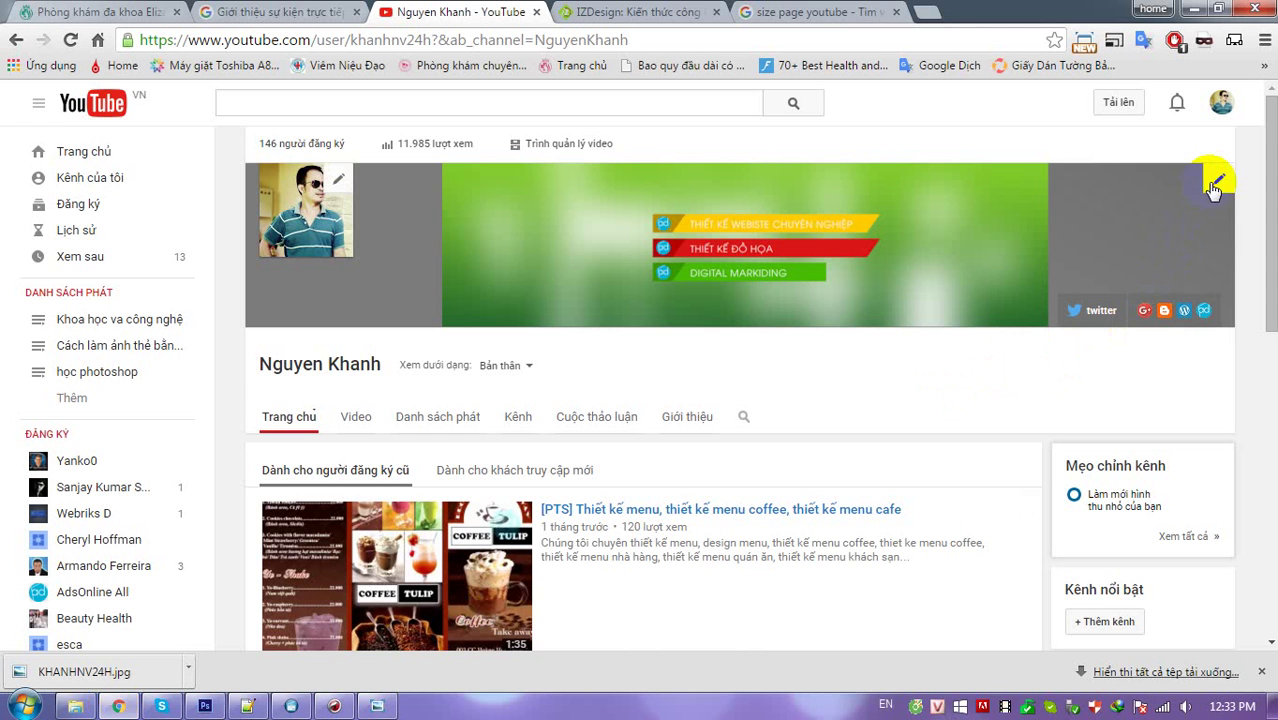
# Step: Check YouTube's channel art hint, 2560 × 1440 and 4 MB max, then return to Photoshop
pyautogui.click(1216, 186)
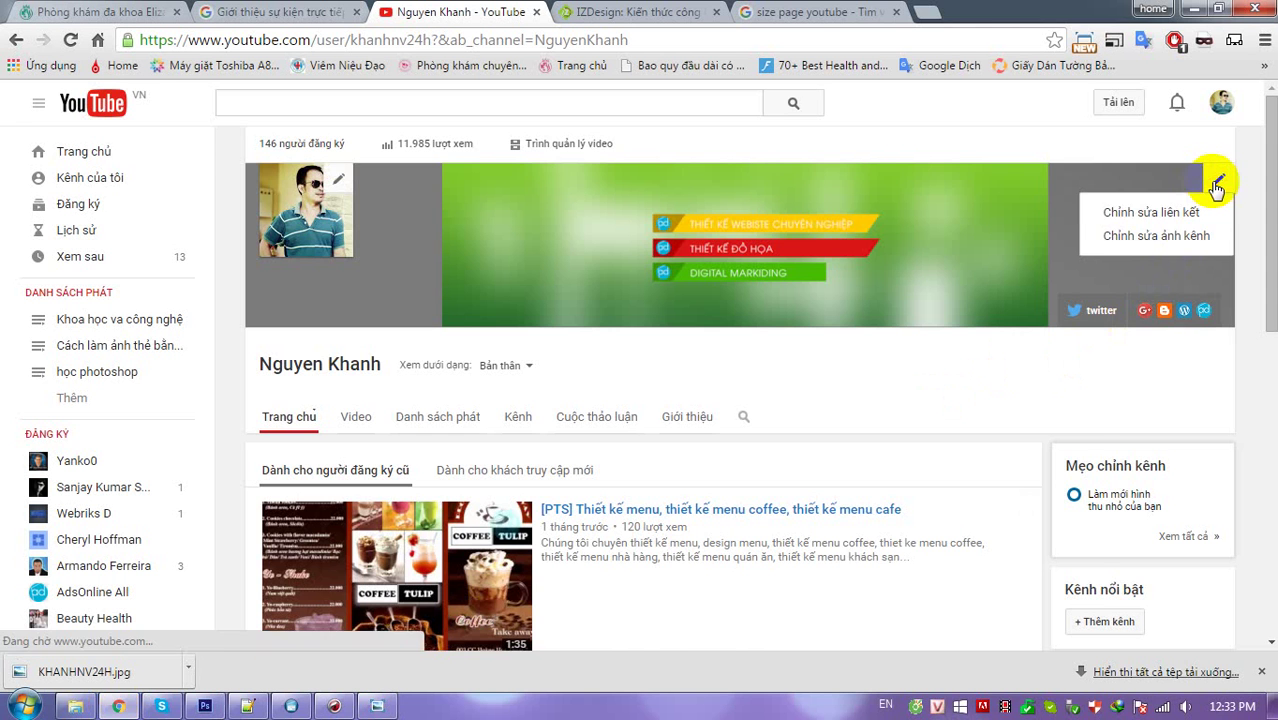
pyautogui.click(1129, 237)
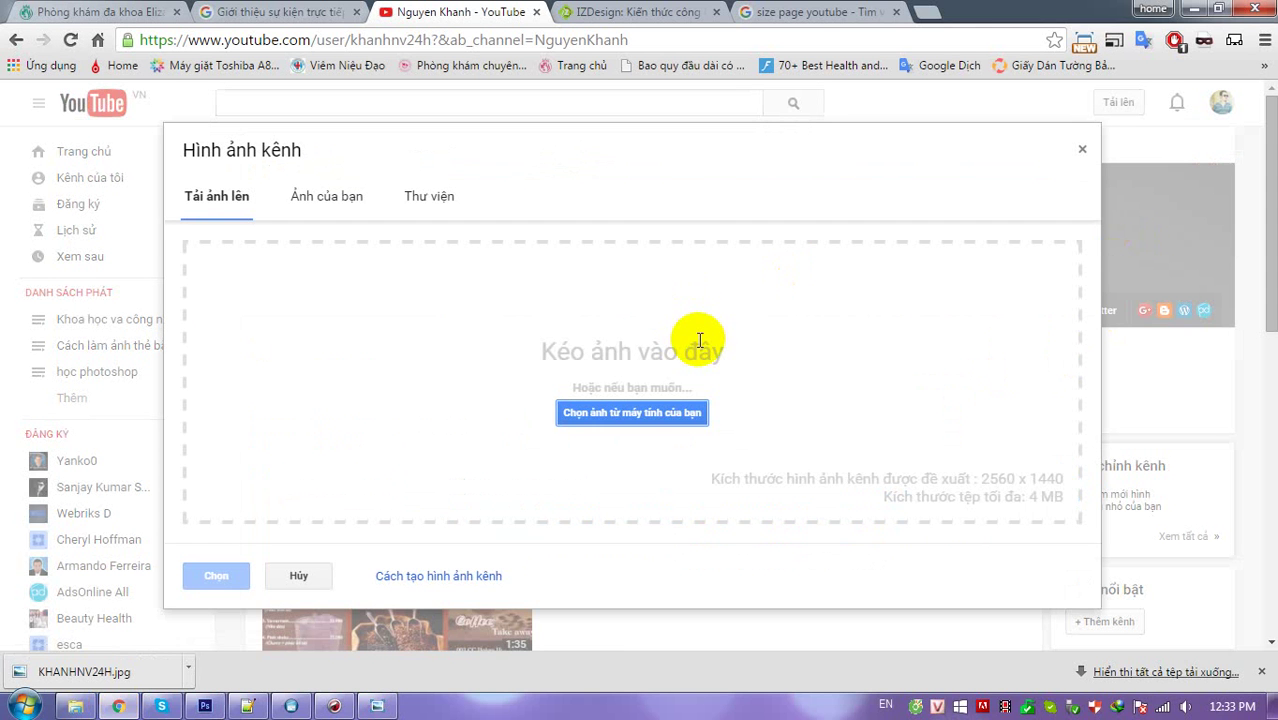
pyautogui.click(1053, 481)
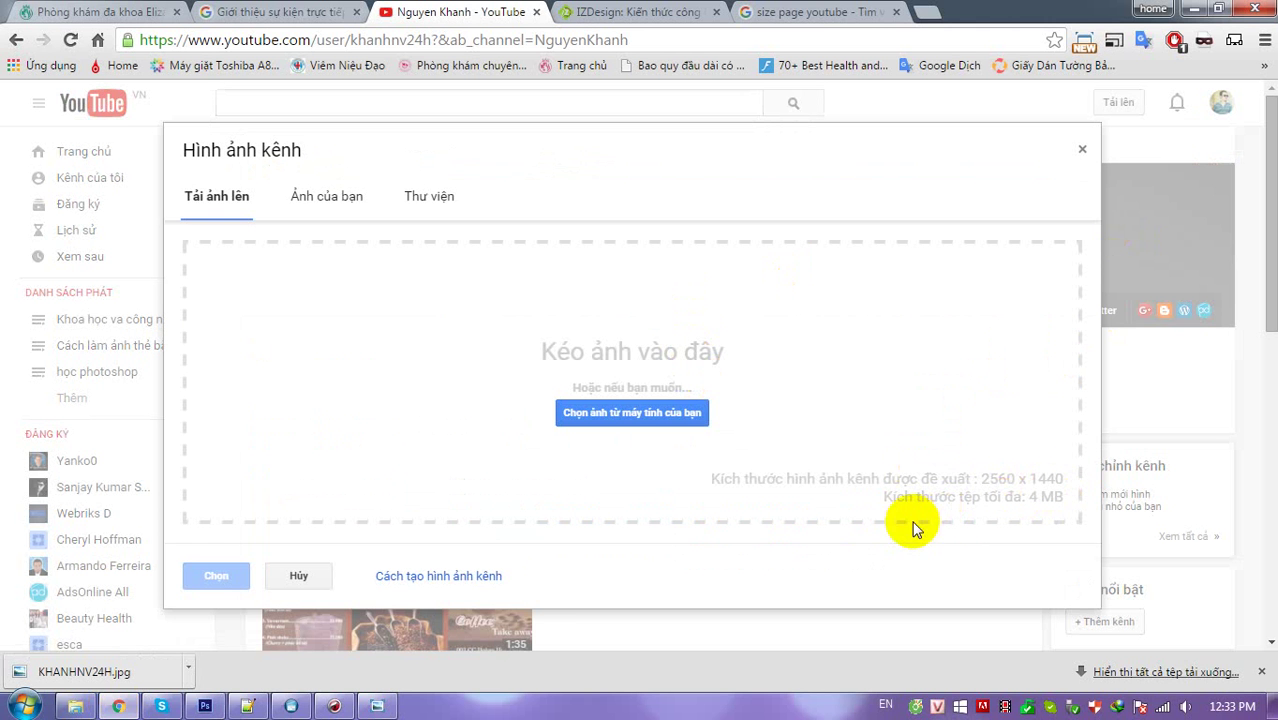
pyautogui.click(204, 706)
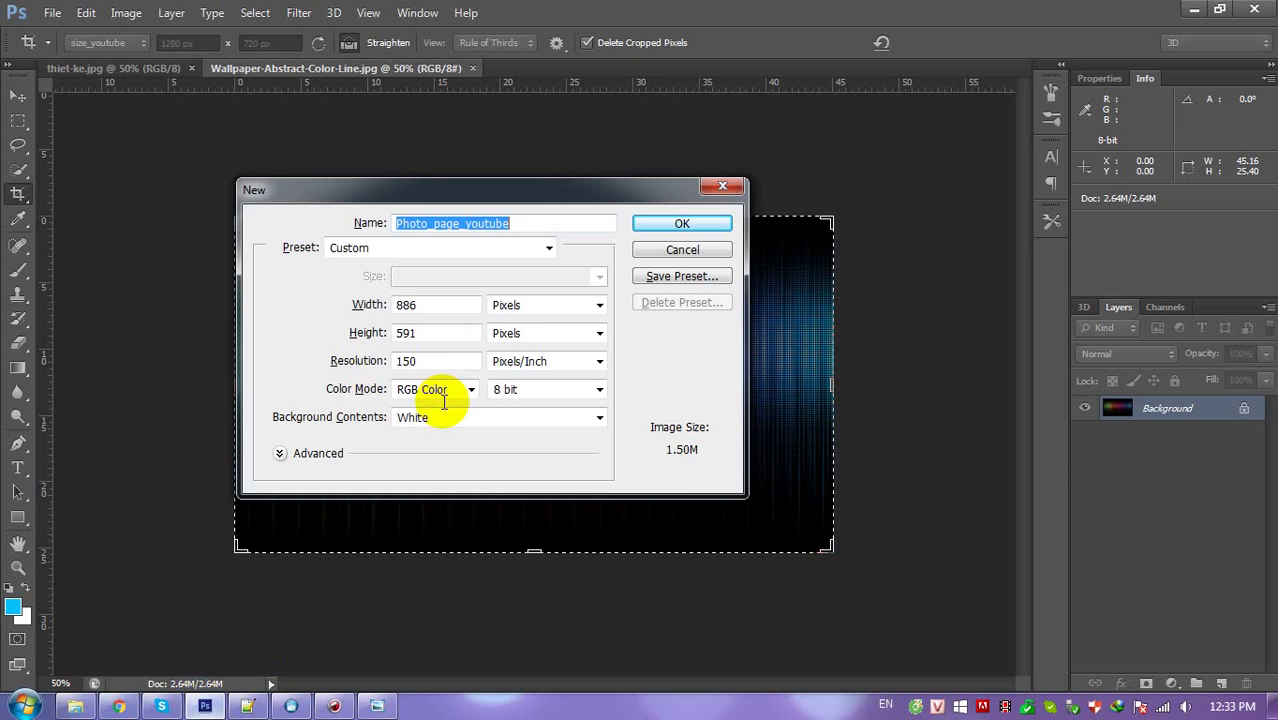
# Step: Enter width 2560, height 1440 and resolution 72 for the new document
pyautogui.doubleClick(440, 306)
pyautogui.write('0')
pyautogui.press('Tab')
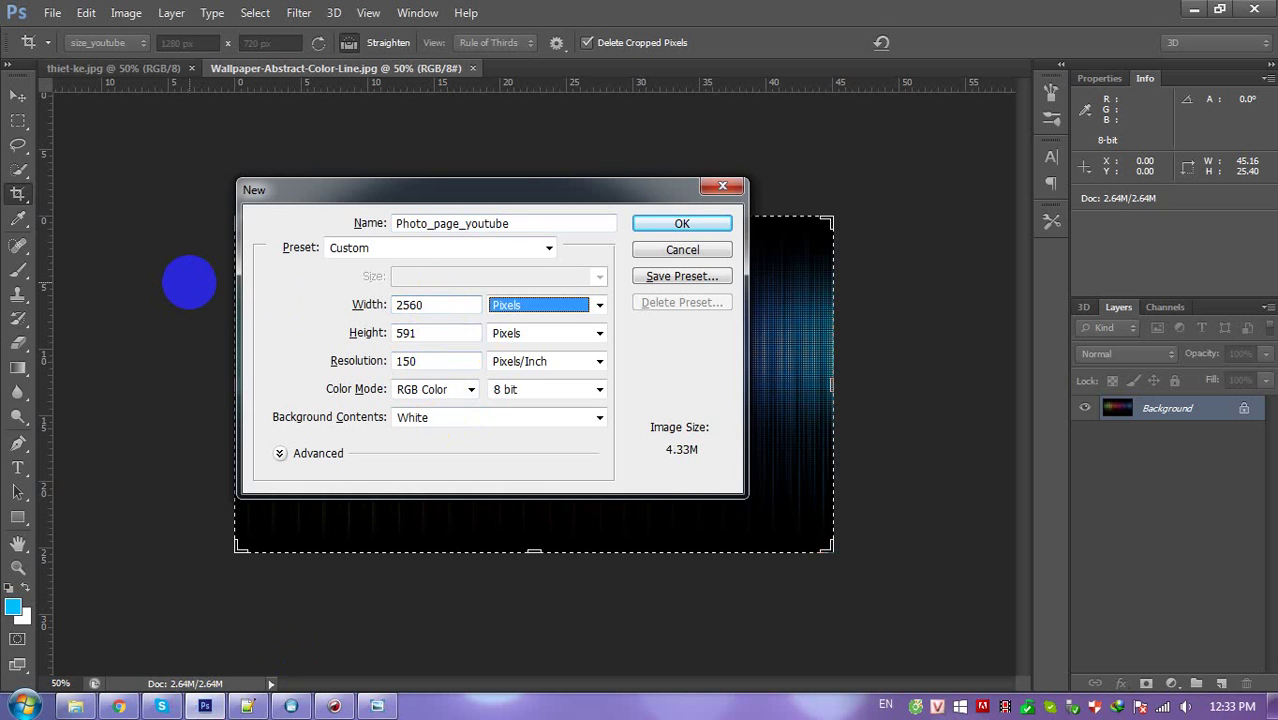
pyautogui.press('Tab')
pyautogui.write('1440')
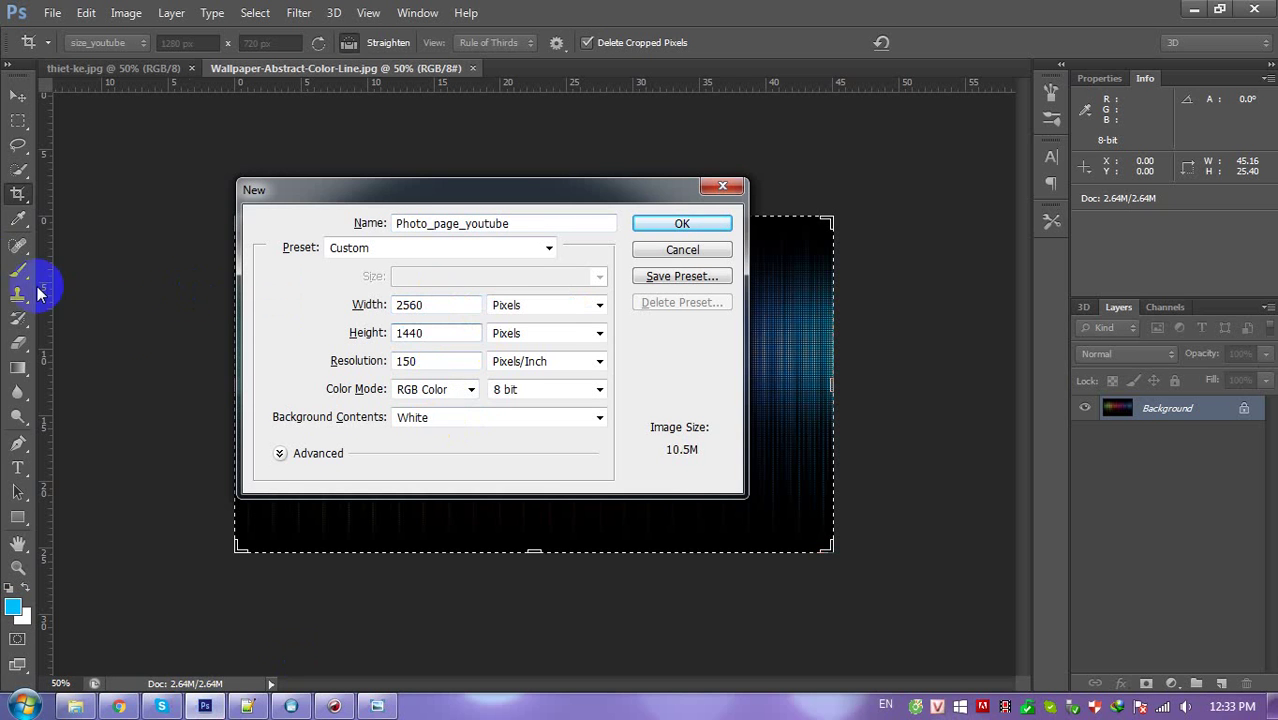
pyautogui.doubleClick(408, 362)
pyautogui.write('72')
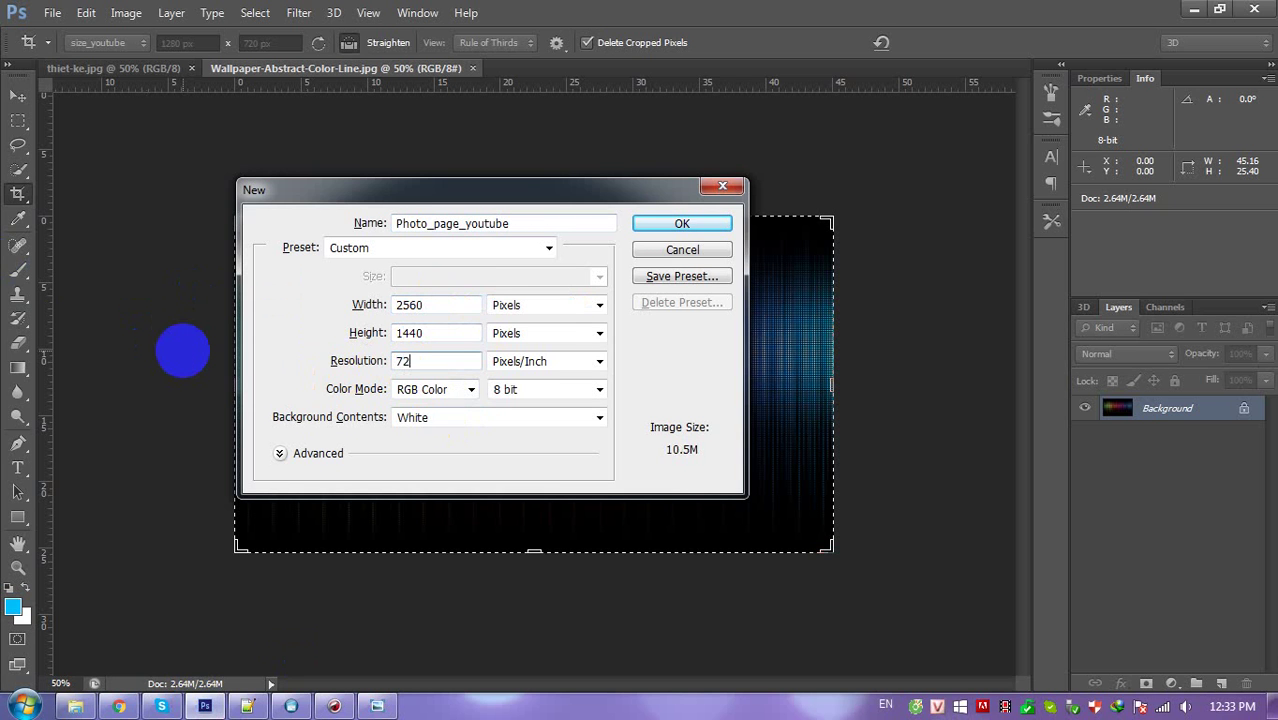
pyautogui.click(421, 307)
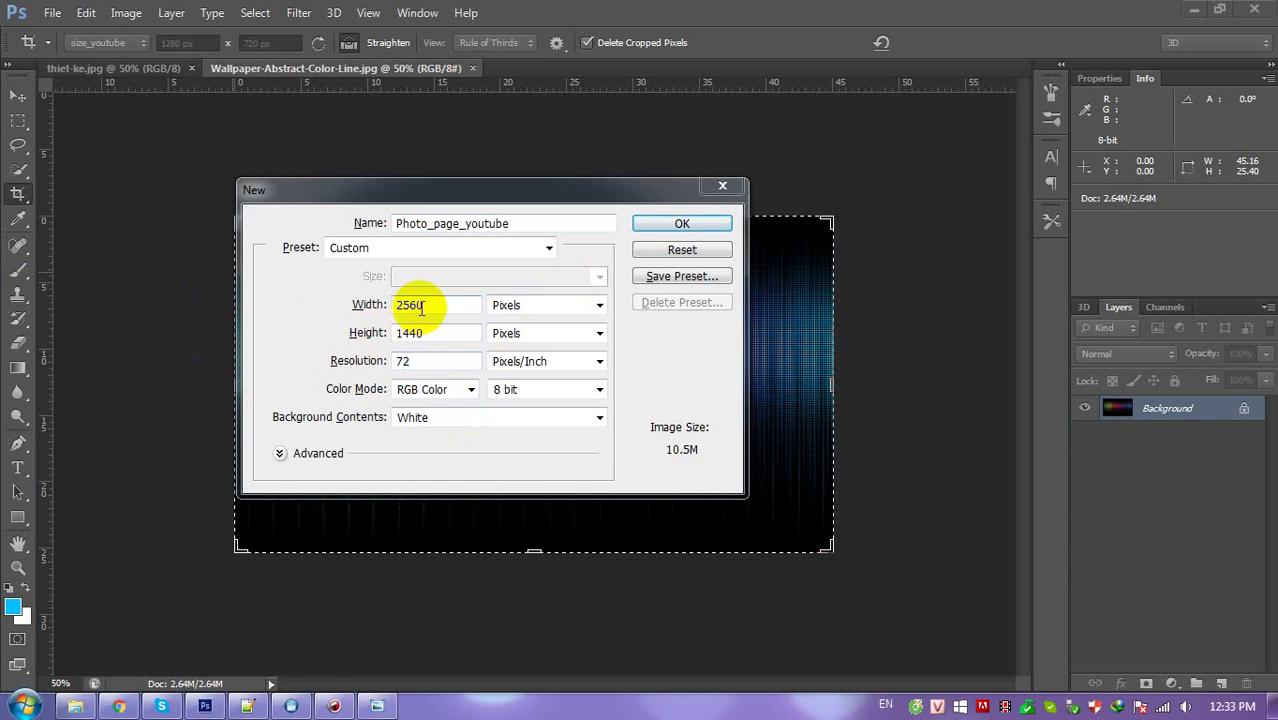
pyautogui.click(117, 707)
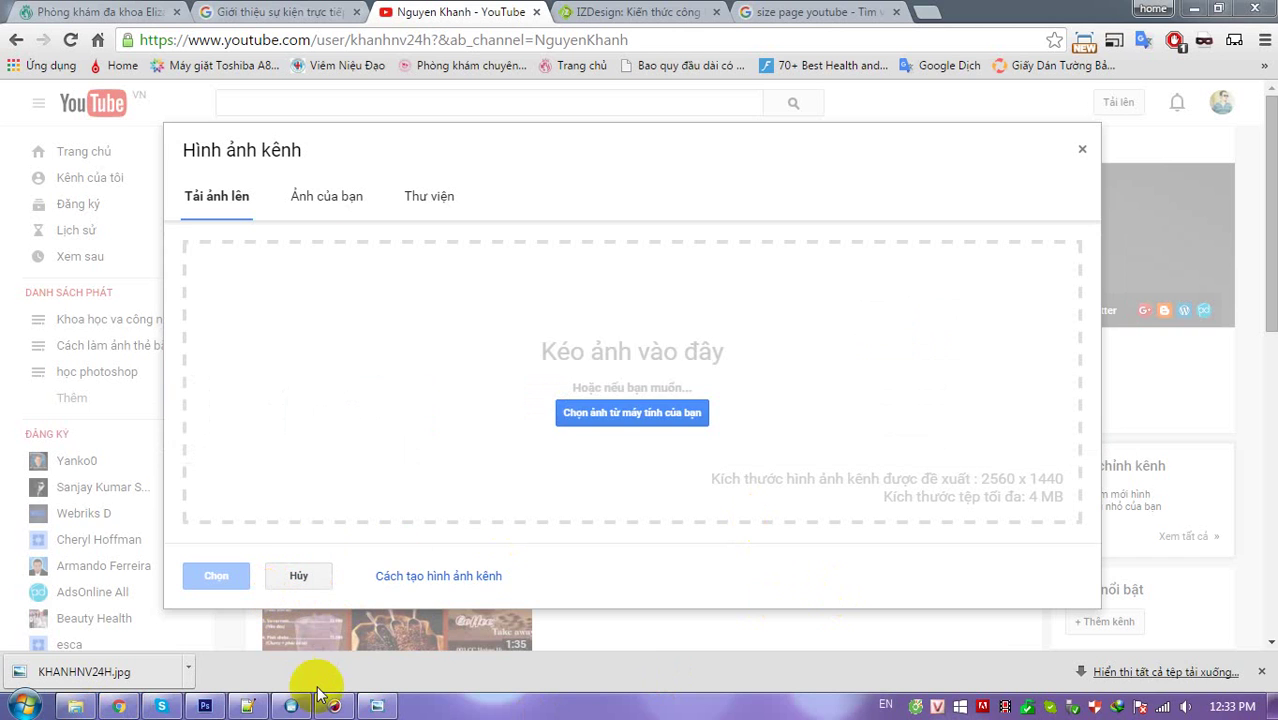
pyautogui.click(218, 708)
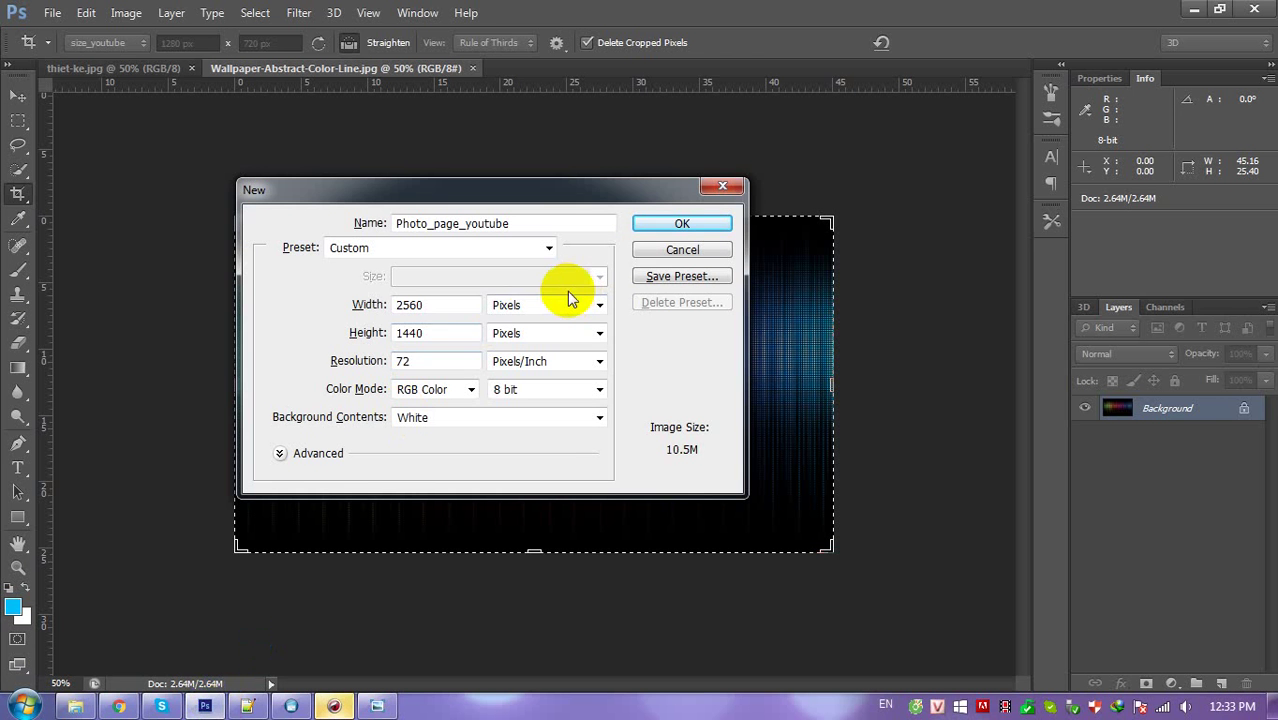
# Step: Create the Photo_page_youtube document, add an empty Layer 1, and return to YouTube's upload dialog
pyautogui.click(679, 225)
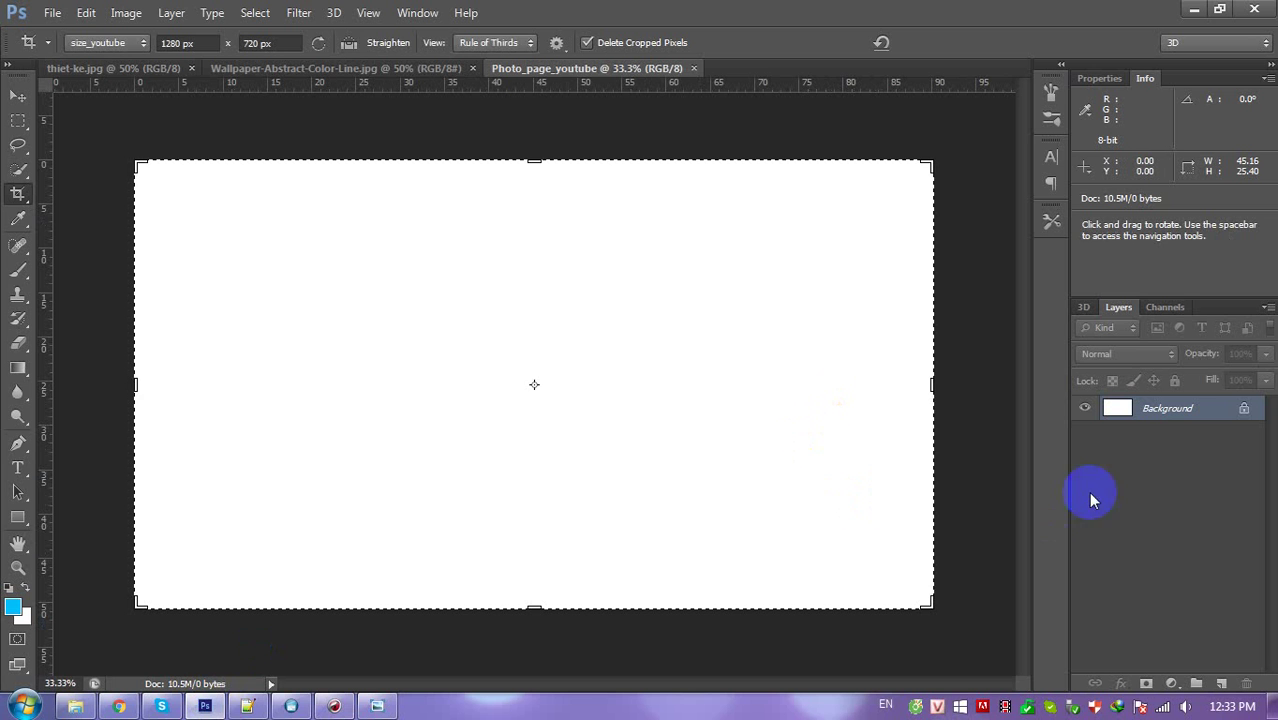
pyautogui.click(1221, 683)
pyautogui.press('g')
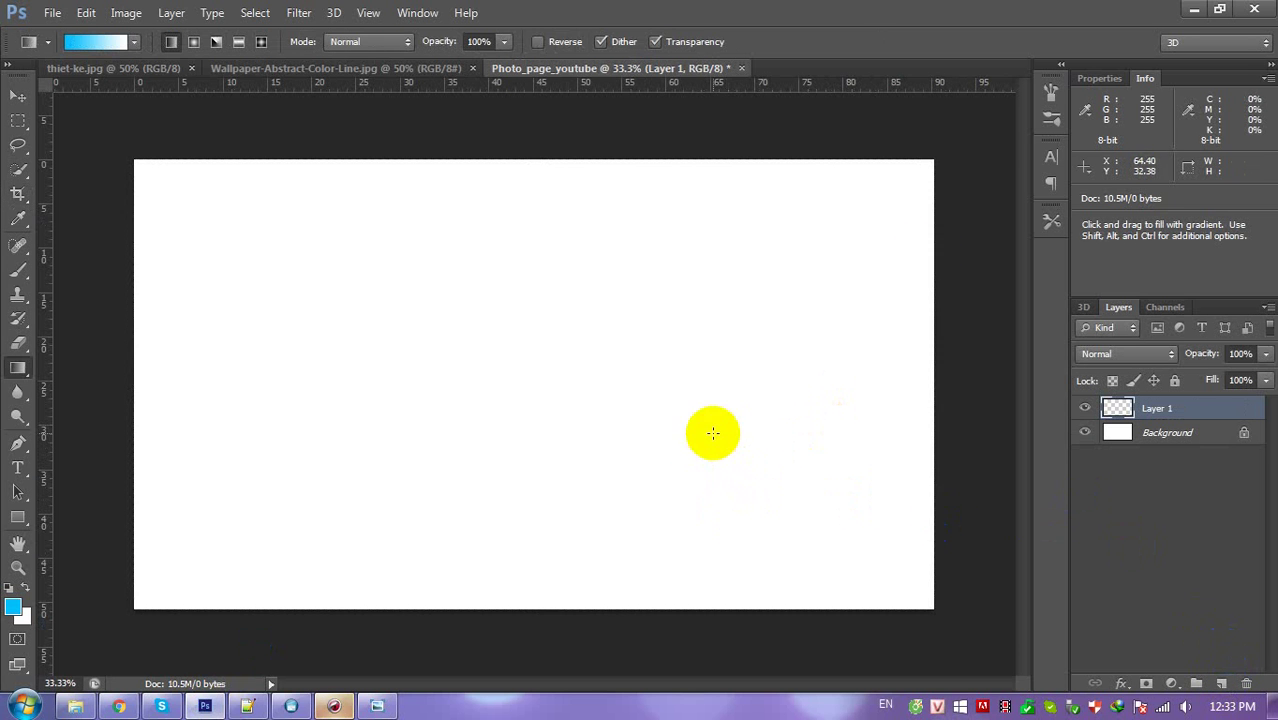
pyautogui.click(119, 706)
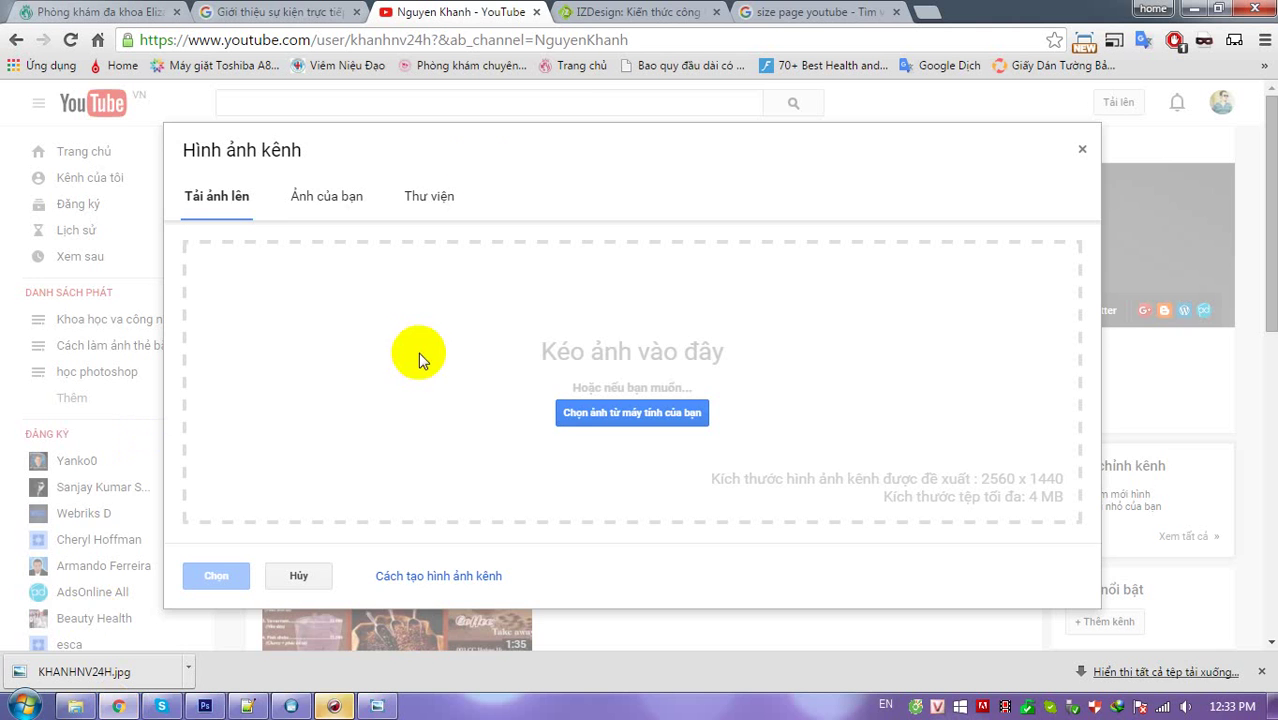
# Step: Browse Google Images results for 'size page youtube'
pyautogui.click(793, 14)
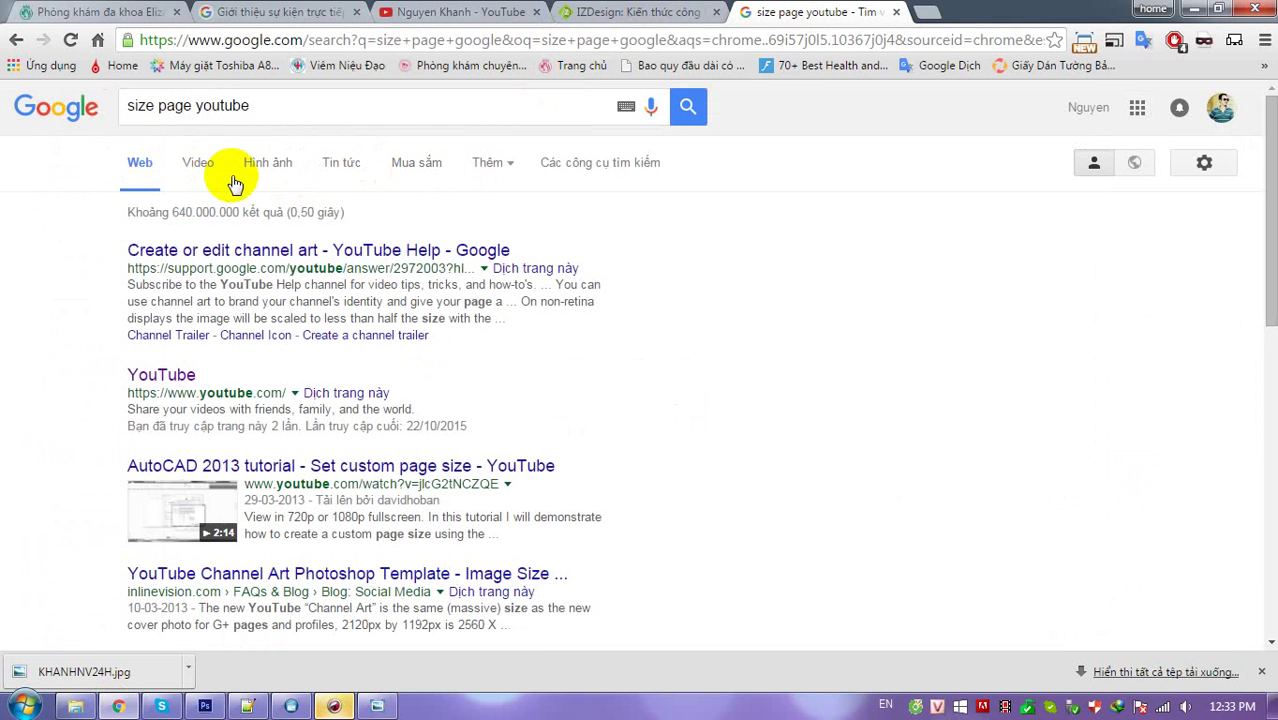
pyautogui.click(172, 105)
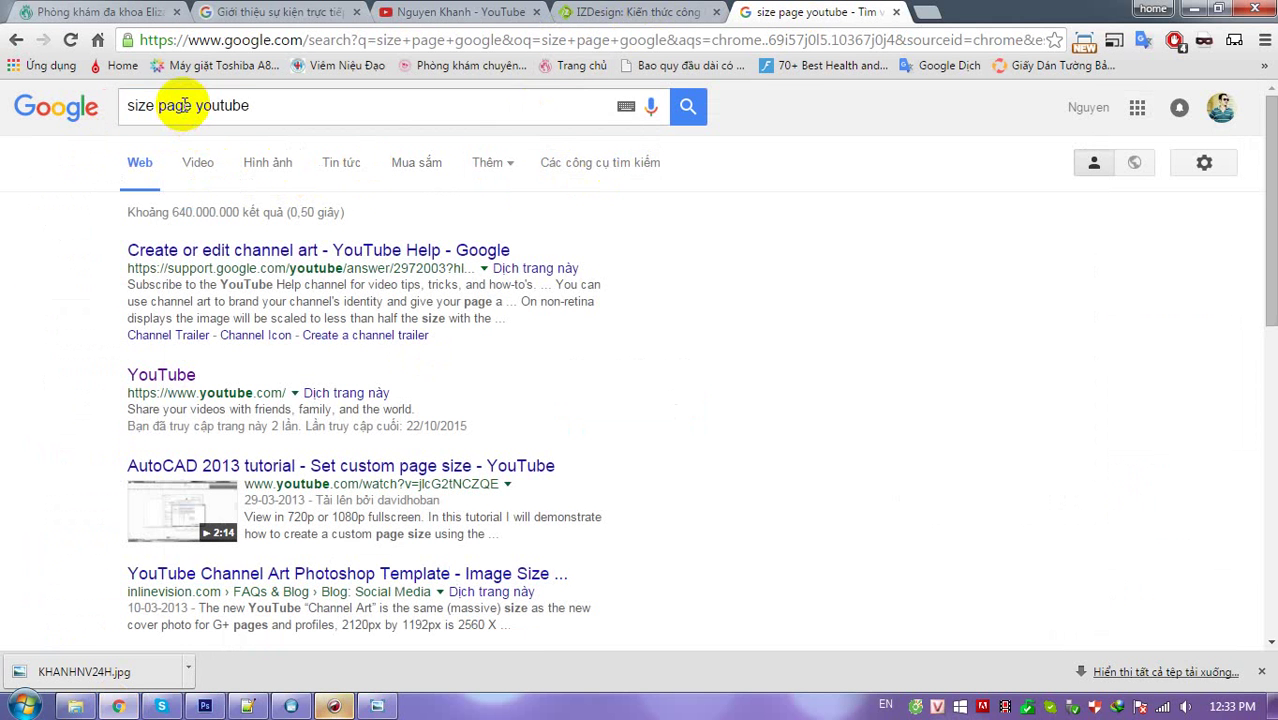
pyautogui.click(598, 165)
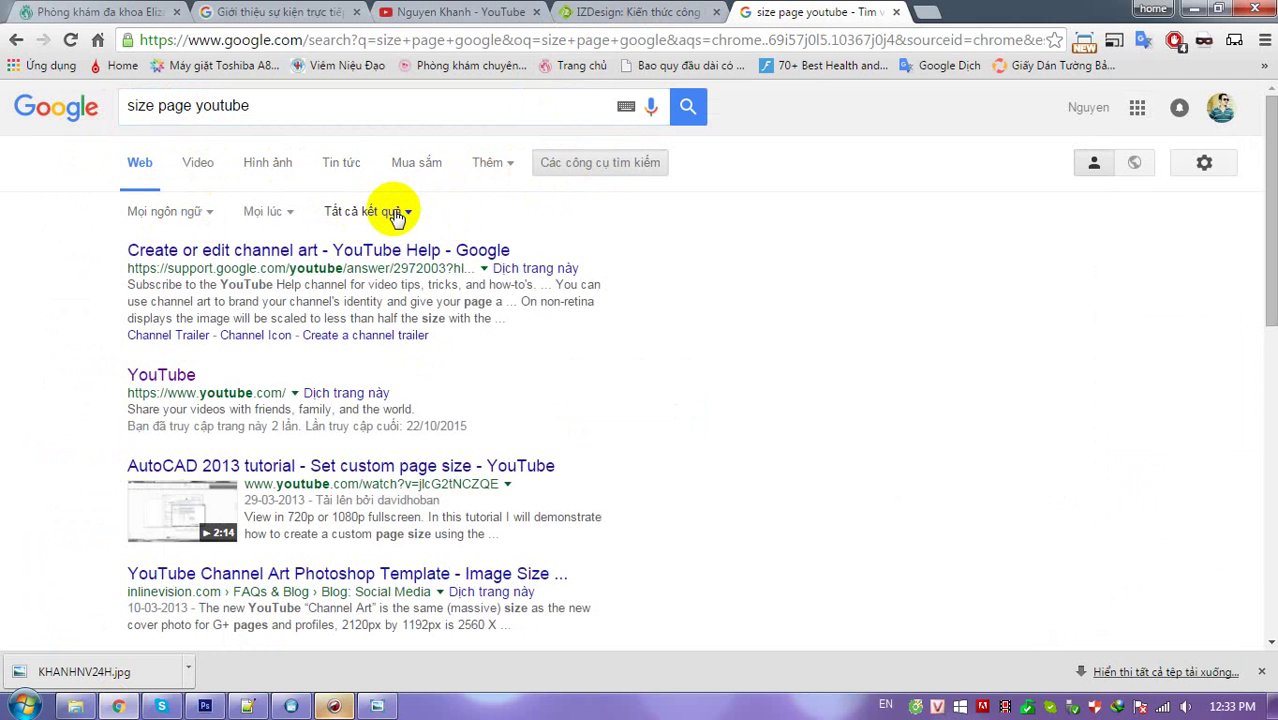
pyautogui.click(268, 170)
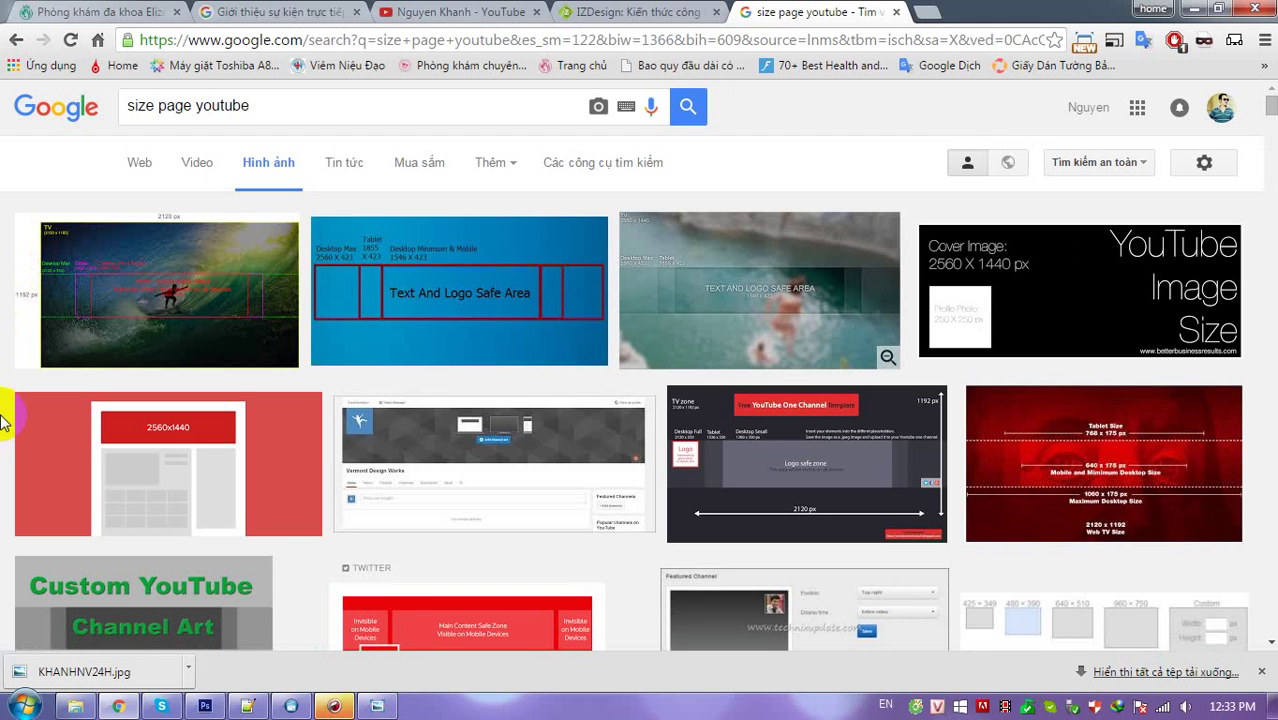
pyautogui.scroll(-1, 3, 423)
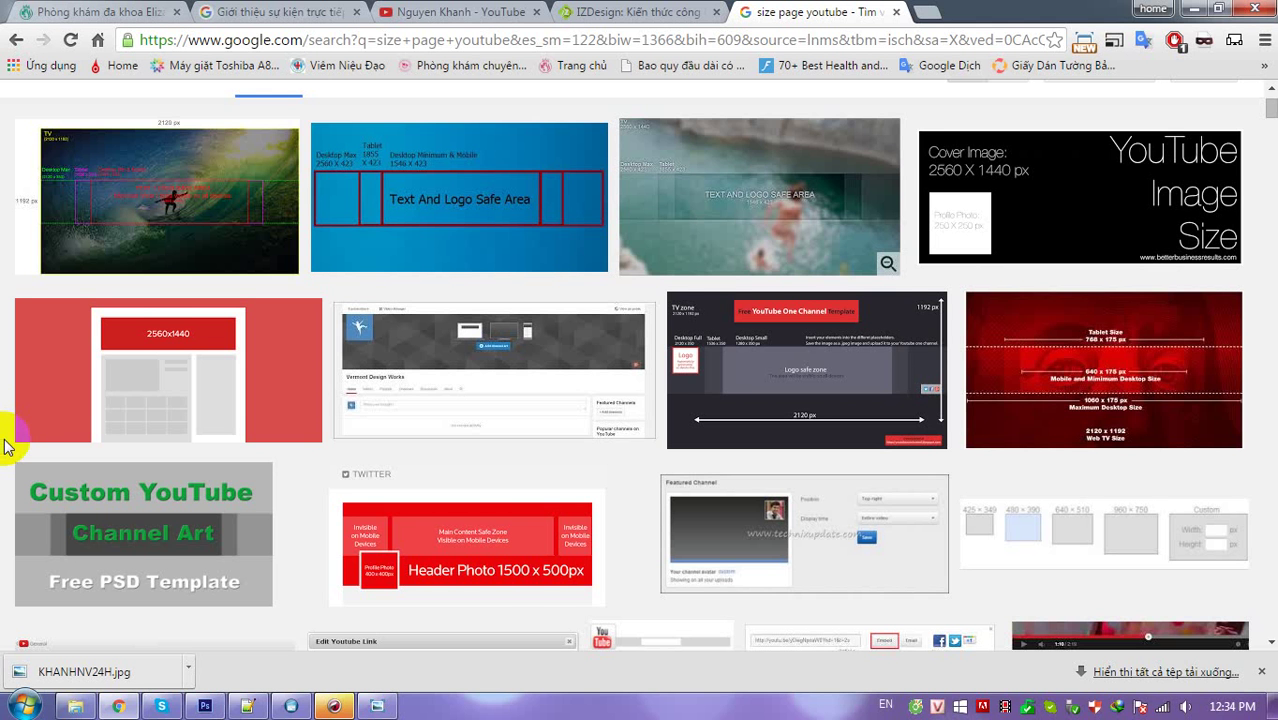
pyautogui.scroll(-1, 4, 446)
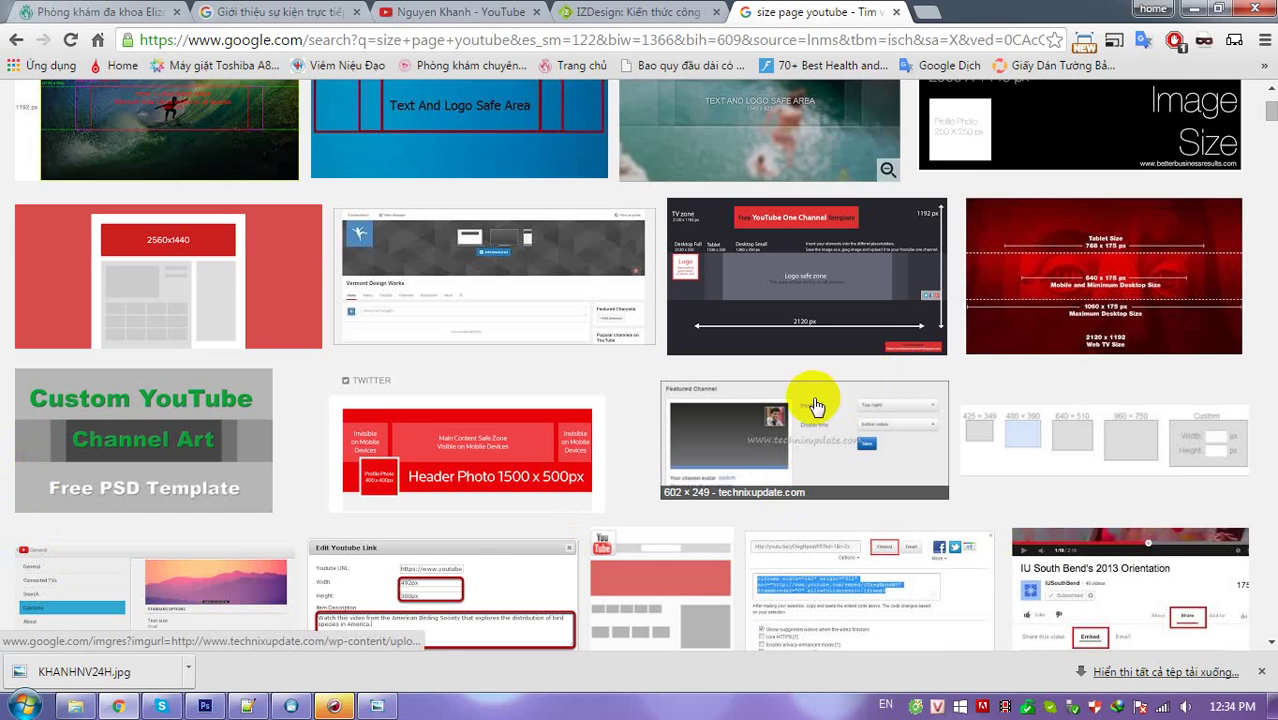
pyautogui.scroll(-2, 815, 410)
pyautogui.scroll(-3, 815, 410)
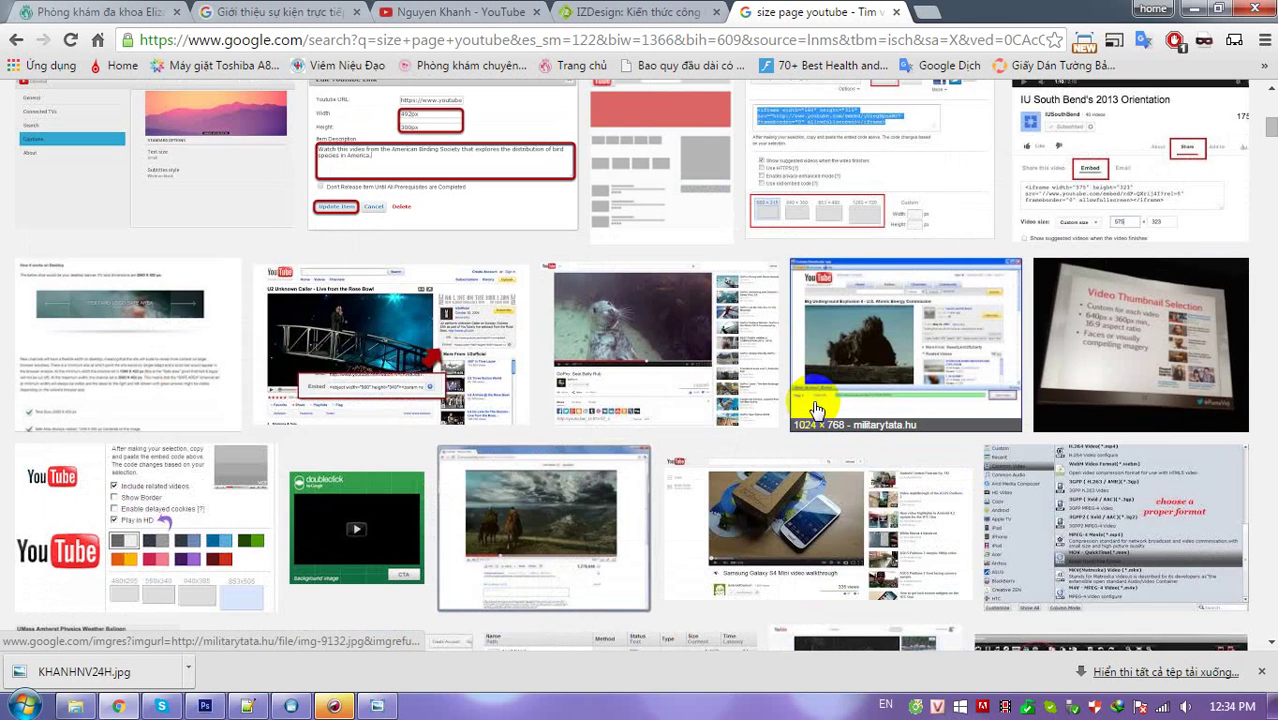
pyautogui.scroll(1, 815, 410)
pyautogui.scroll(5, 815, 410)
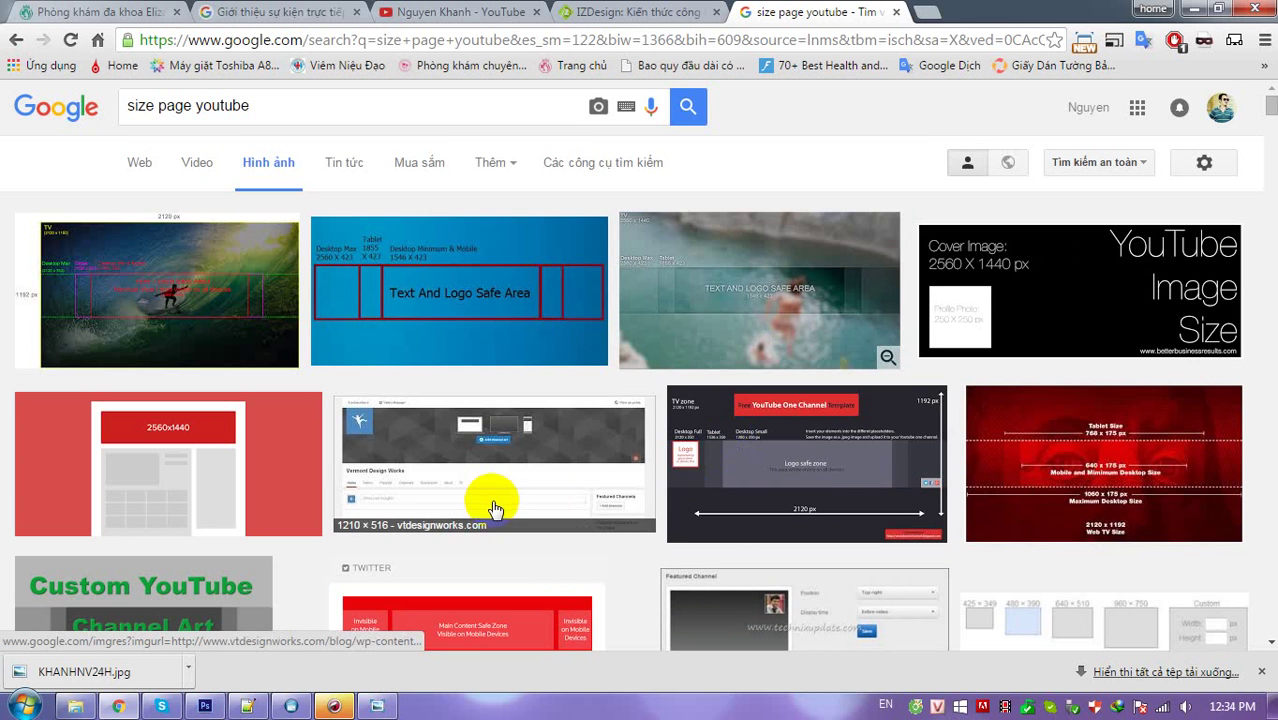
# Step: Open the banner size charts in new tabs, noting the 1546 × 423 safe area, then return to Photoshop
pyautogui.click(473, 347)
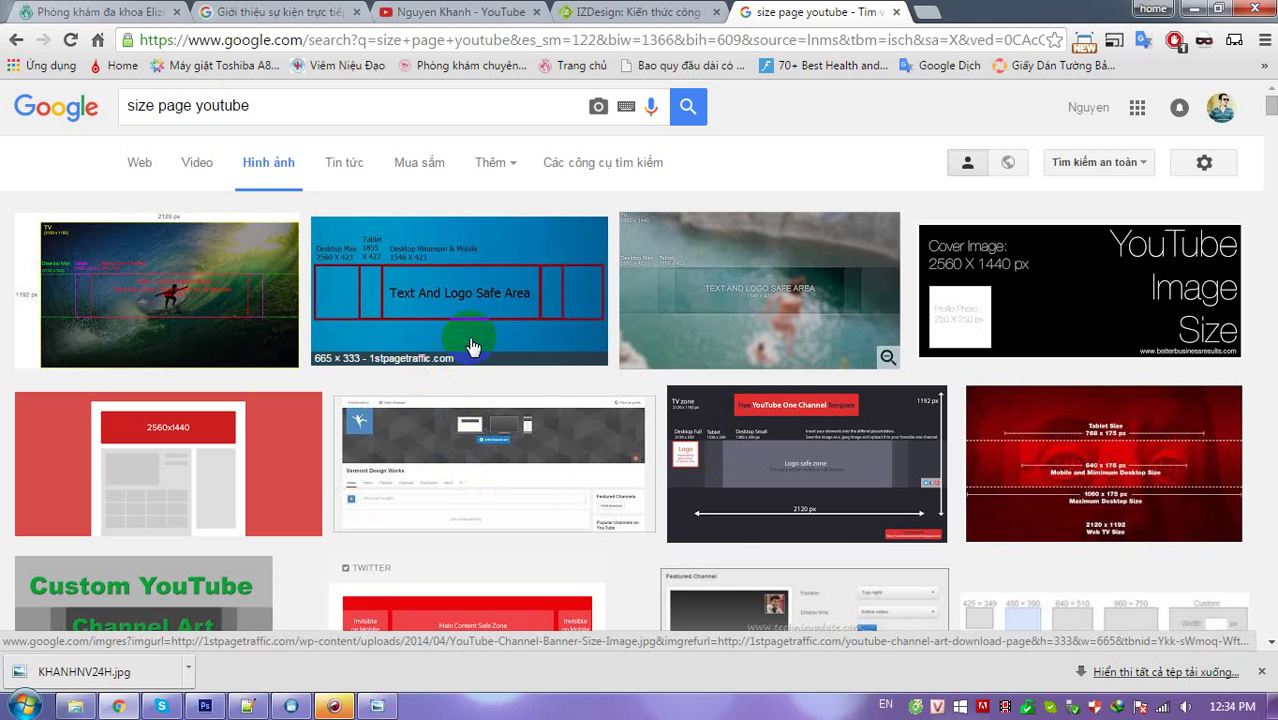
pyautogui.middleClick(1078, 289)
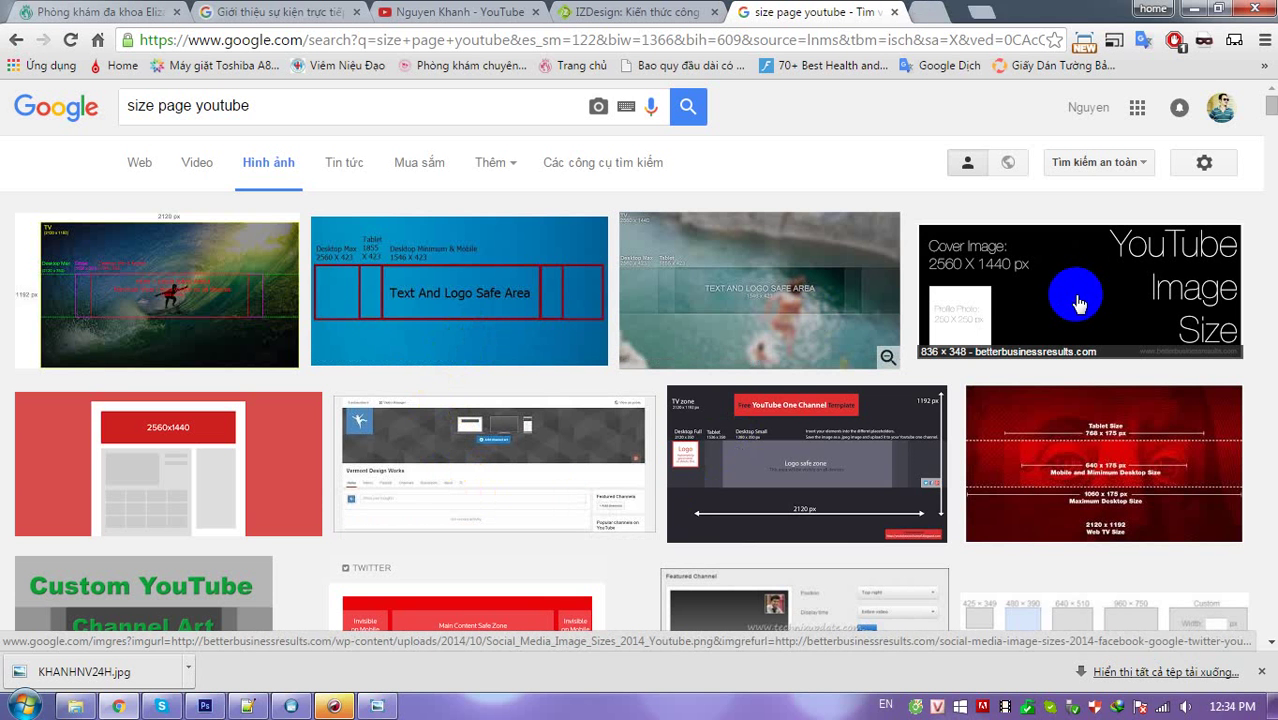
pyautogui.middleClick(456, 334)
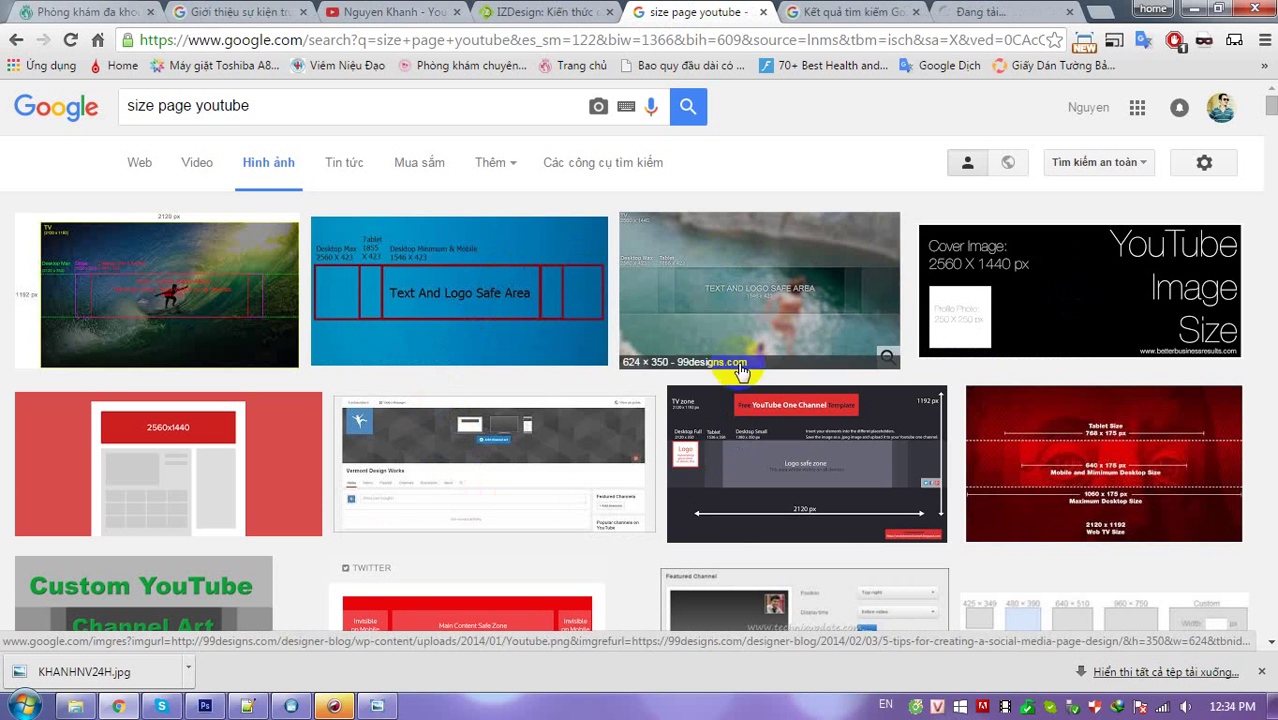
pyautogui.scroll(-3, 420, 334)
pyautogui.scroll(-1, 419, 334)
pyautogui.scroll(-3, 460, 350)
pyautogui.scroll(-3, 507, 370)
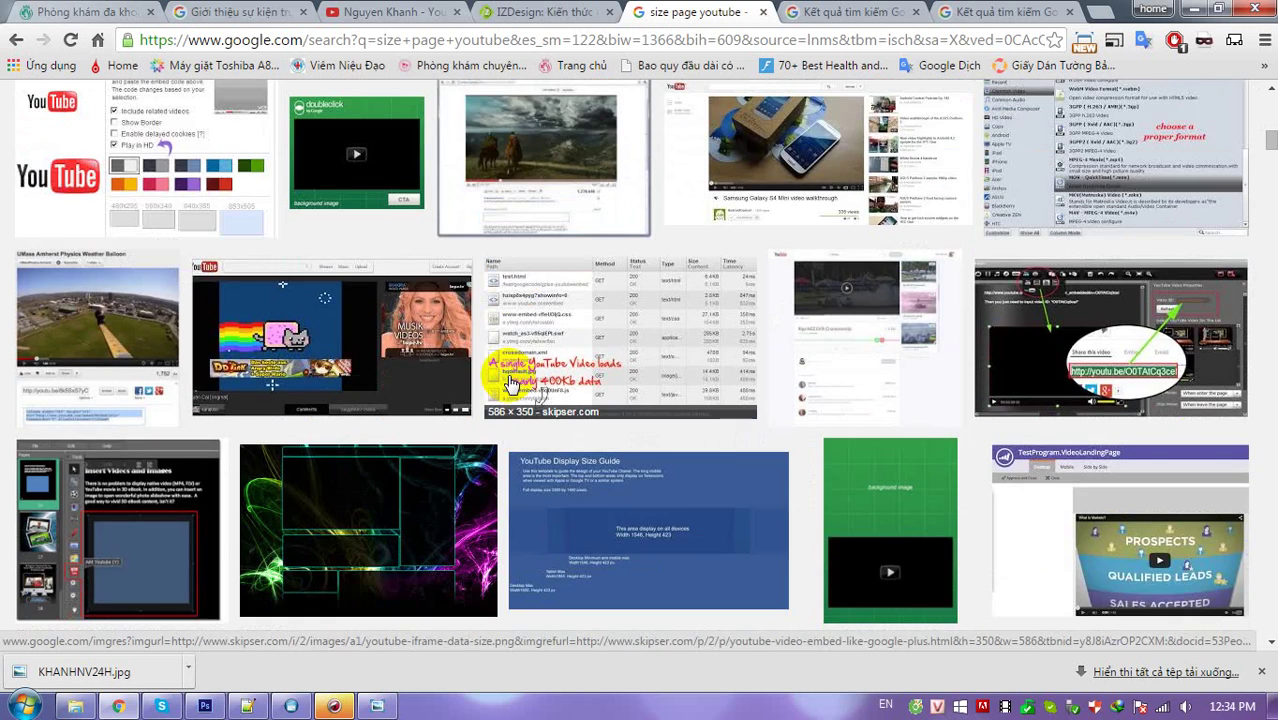
pyautogui.scroll(-3, 505, 375)
pyautogui.scroll(-3, 505, 368)
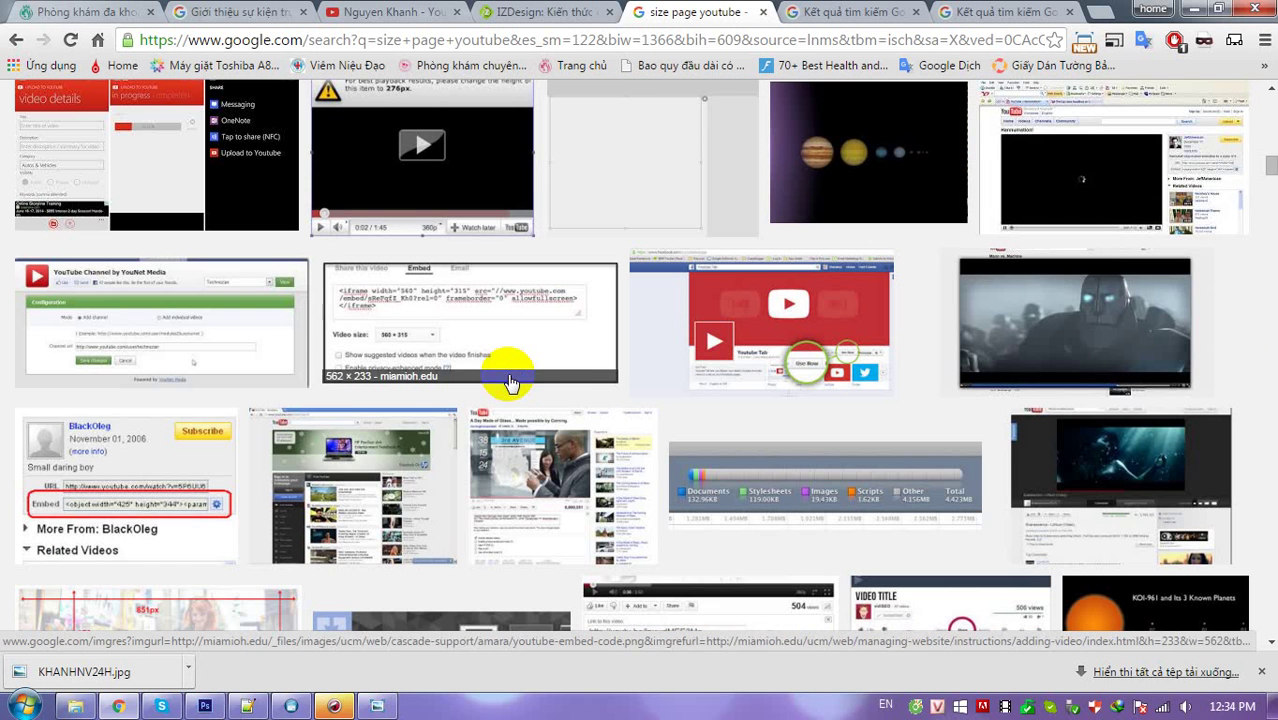
pyautogui.click(812, 14)
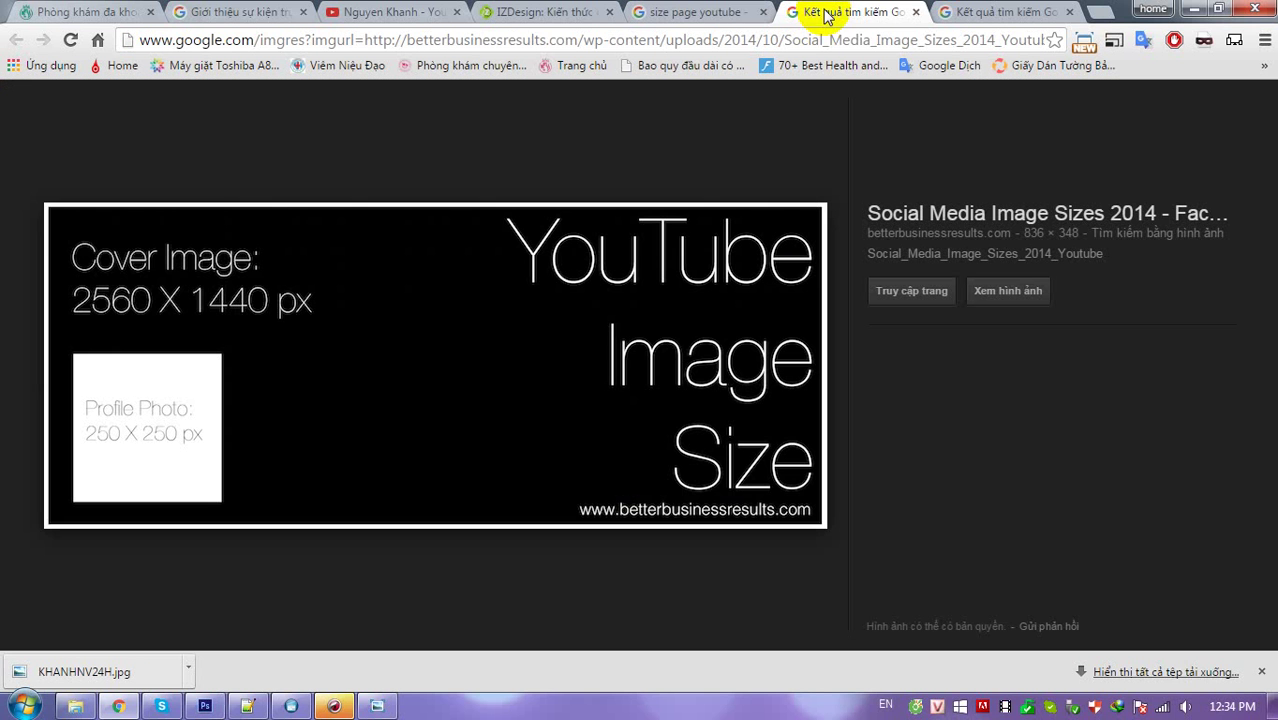
pyautogui.click(997, 14)
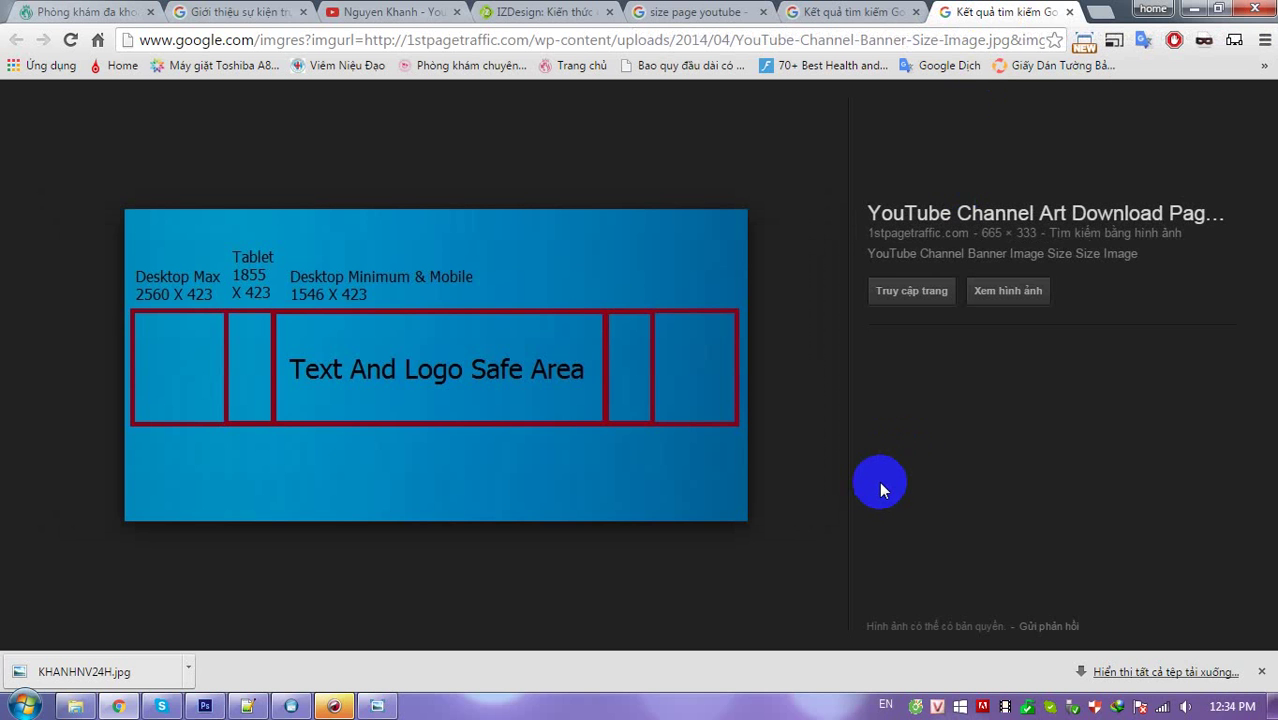
pyautogui.click(366, 512)
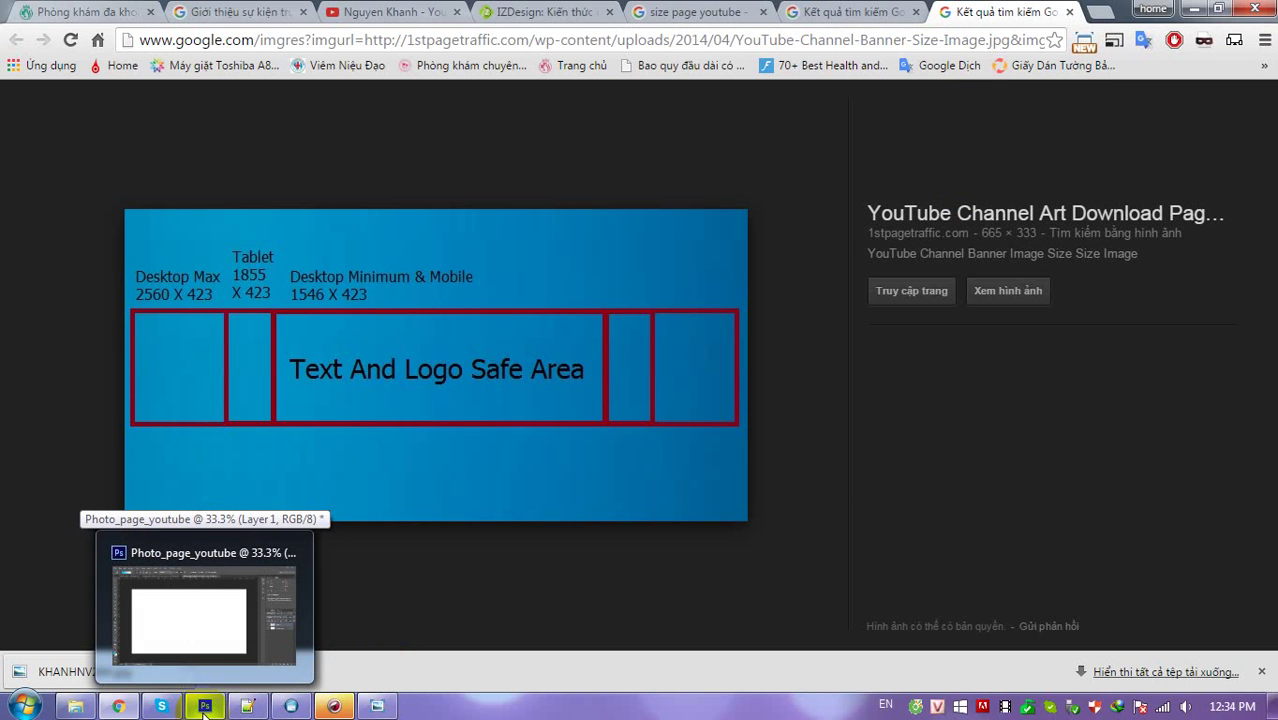
pyautogui.click(204, 708)
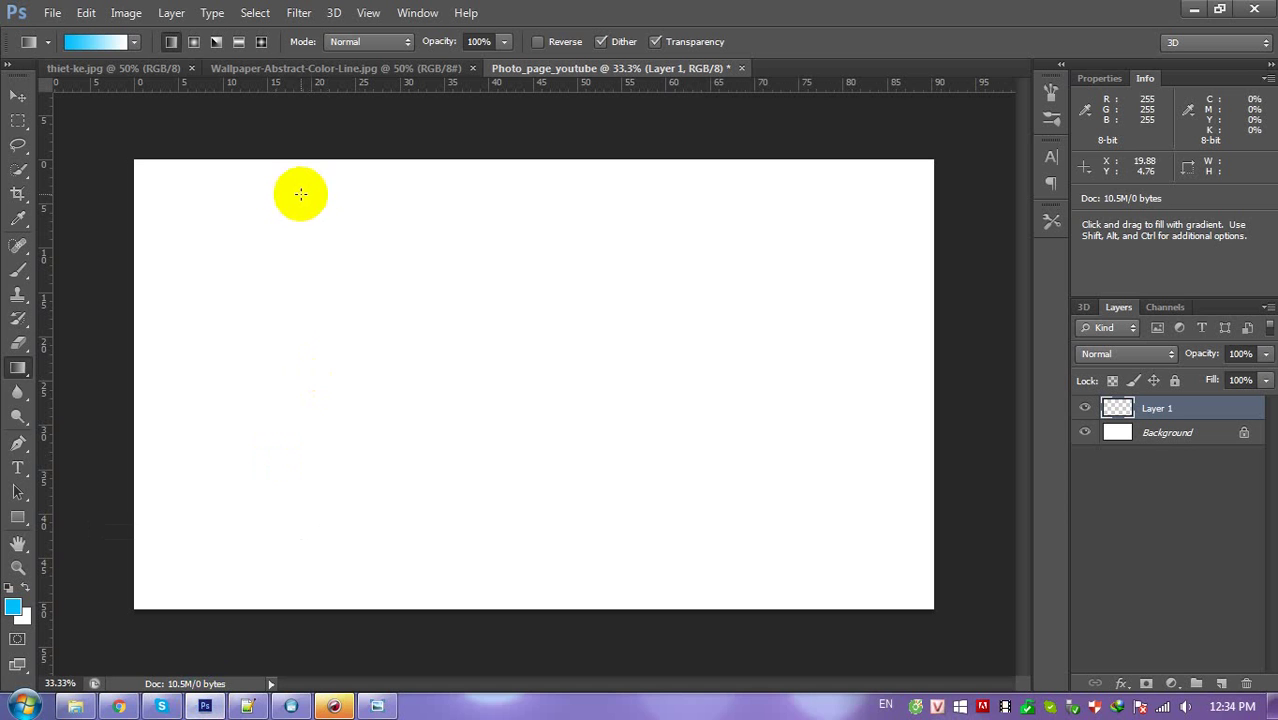
# Step: Switch to the Rectangle Tool, set rulers to pixels, and enter a 1546 px shape width
pyautogui.click(15, 122)
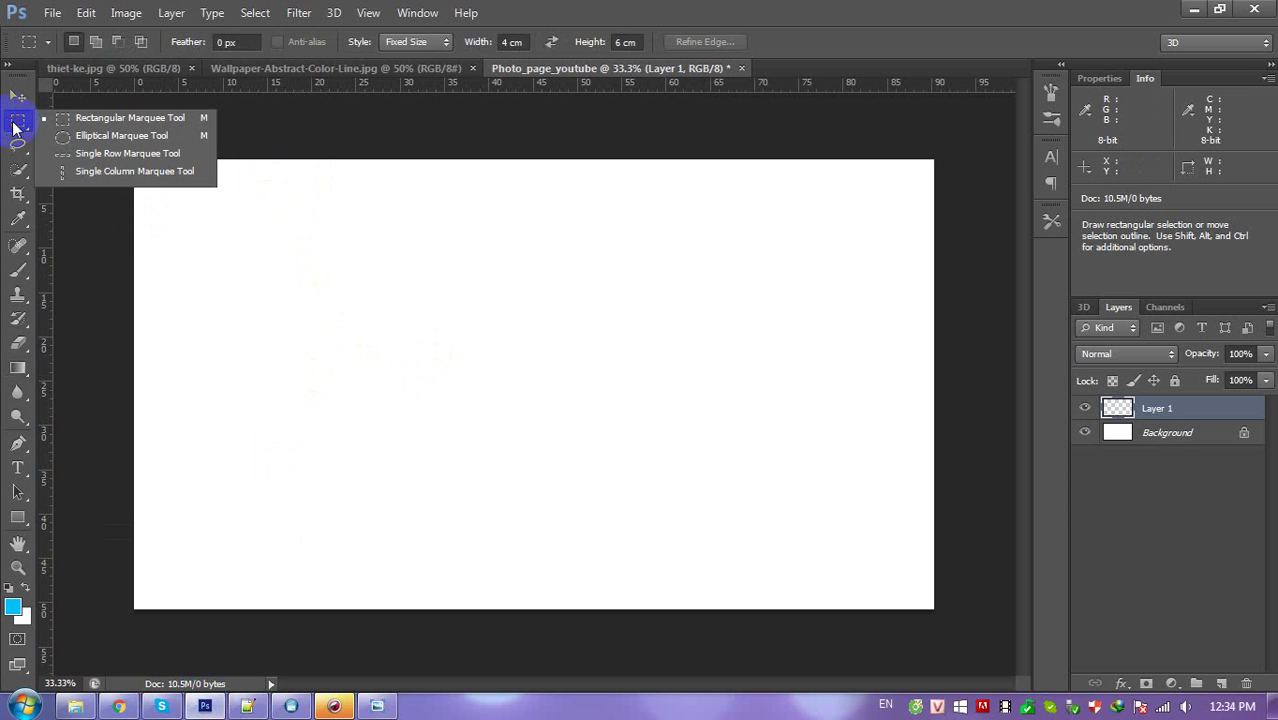
pyautogui.click(17, 516)
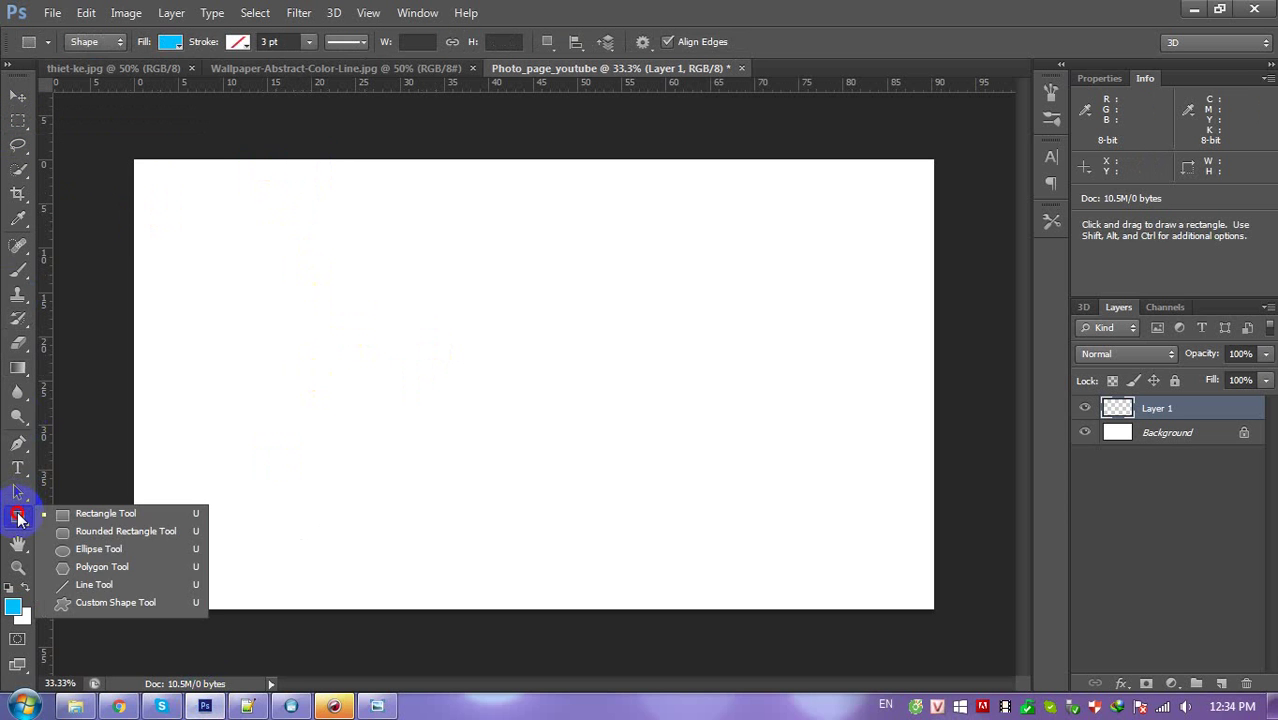
pyautogui.click(79, 521)
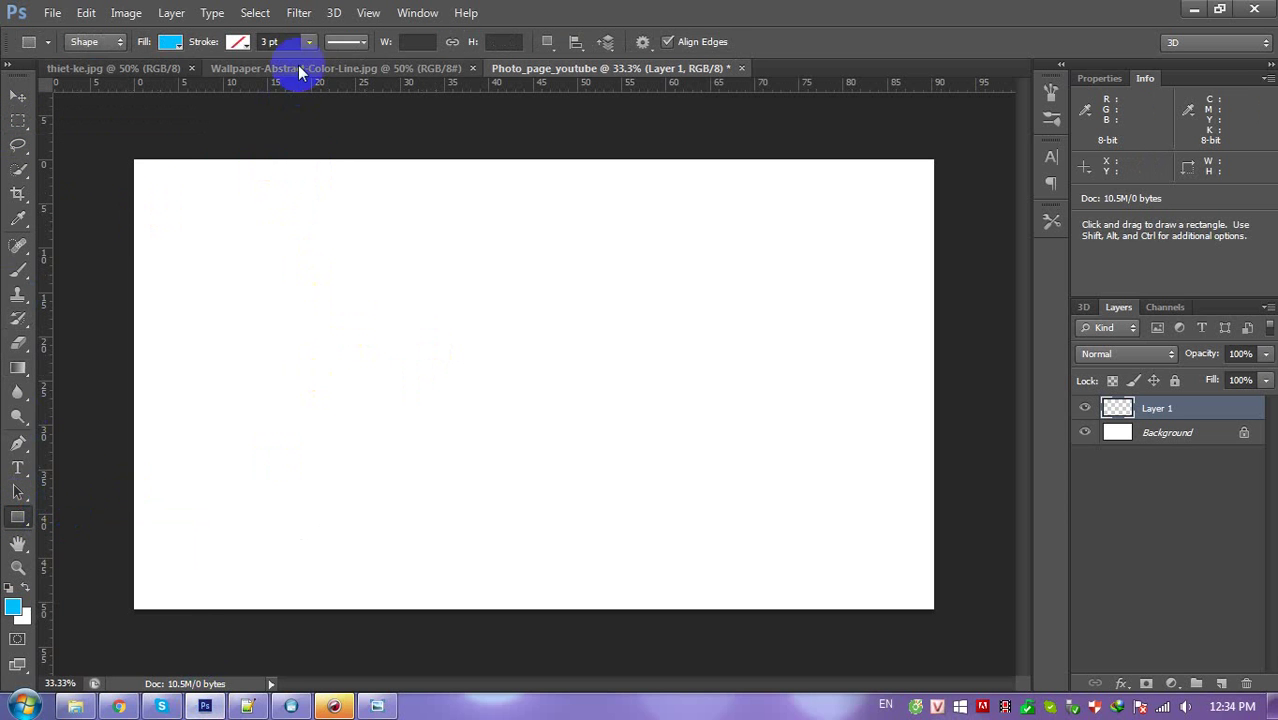
pyautogui.click(417, 41)
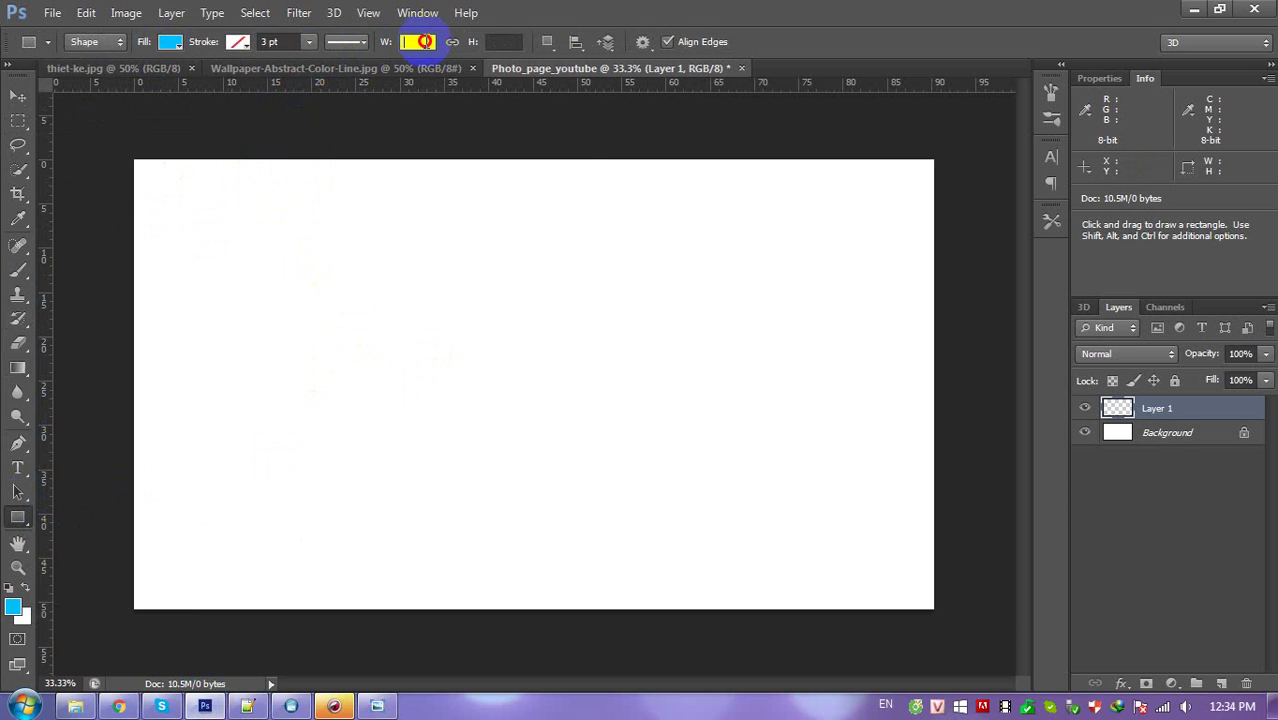
pyautogui.rightClick(481, 86)
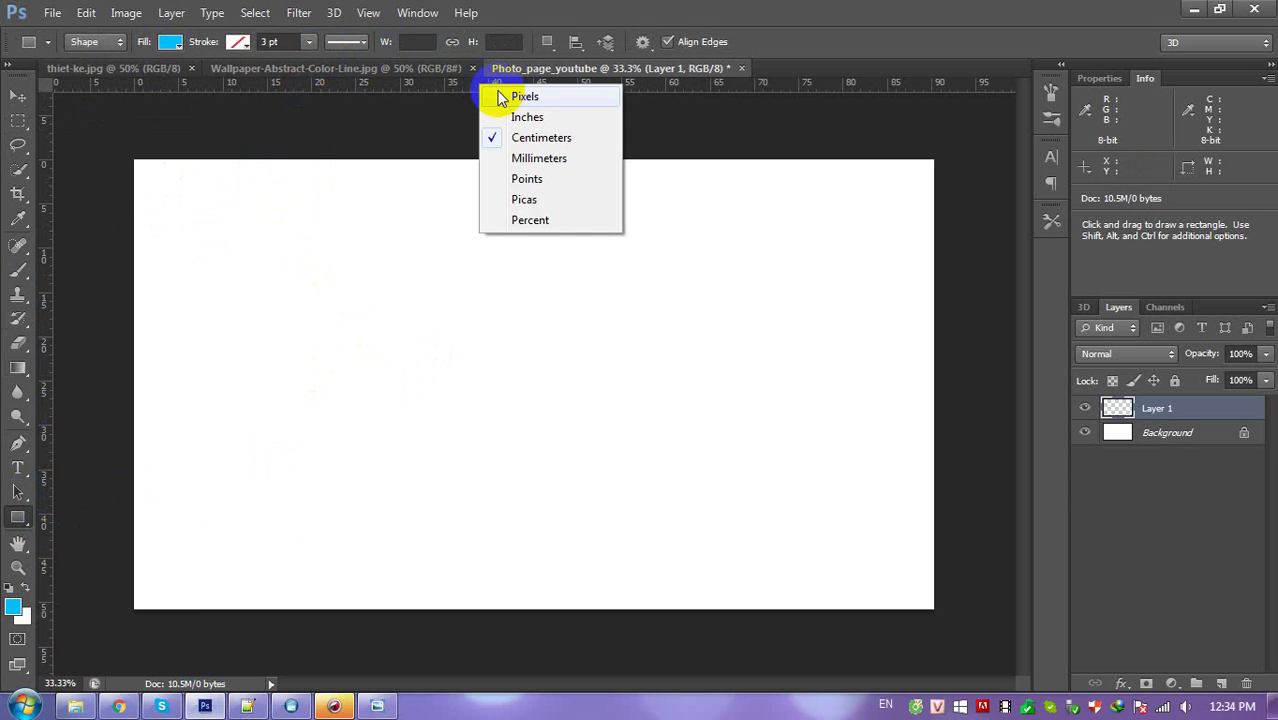
pyautogui.click(520, 97)
pyautogui.click(419, 41)
pyautogui.write('1546p')
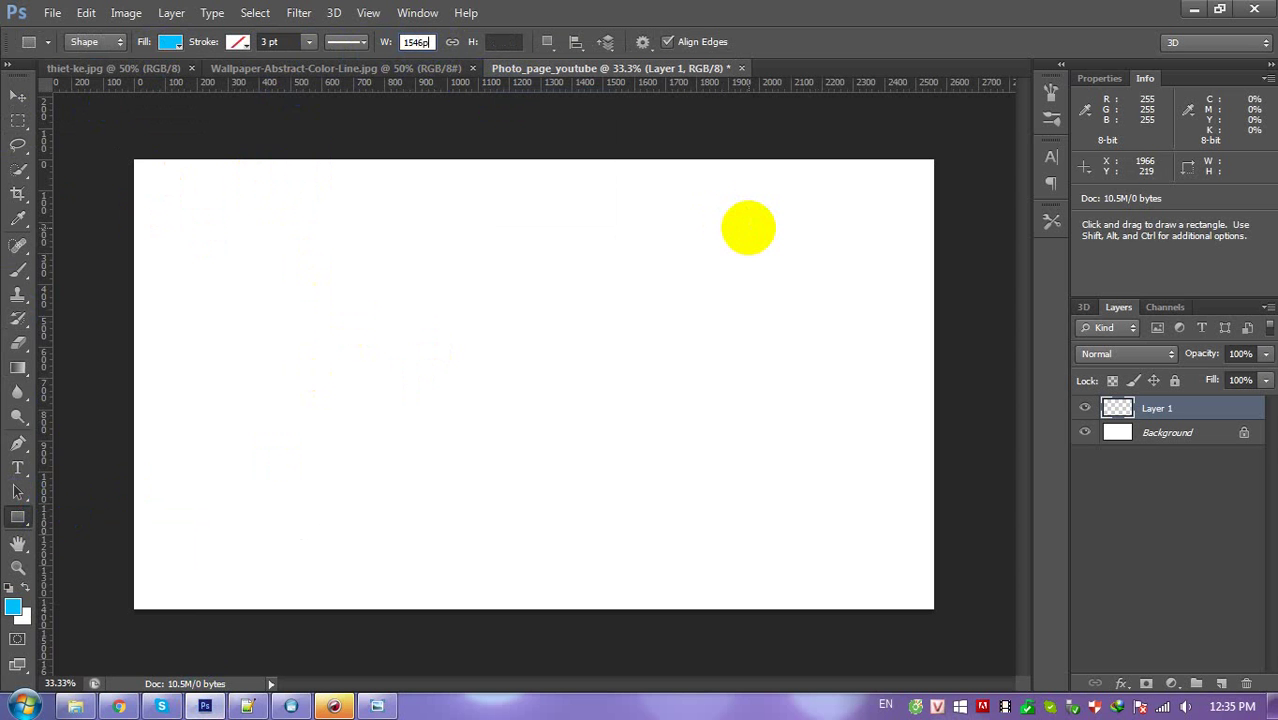
pyautogui.press('Tab')
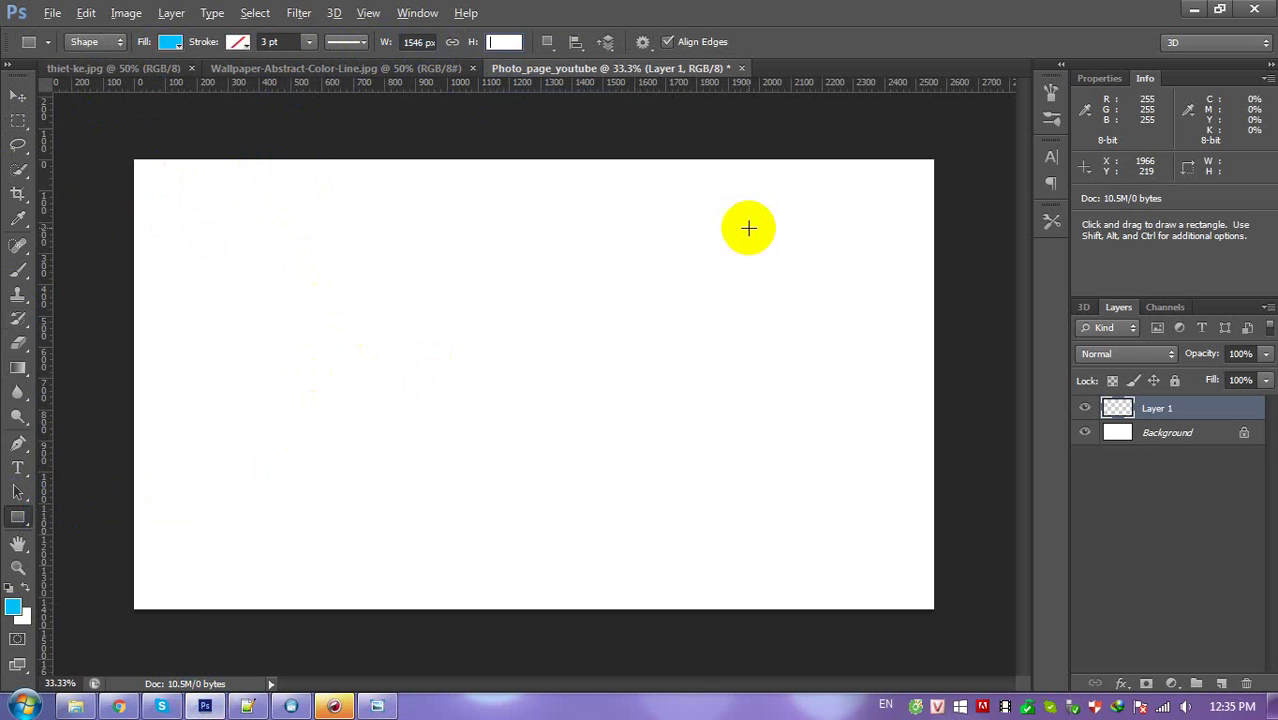
# Step: Glance at the banner size chart, then return to the banner document
pyautogui.press('super+d')
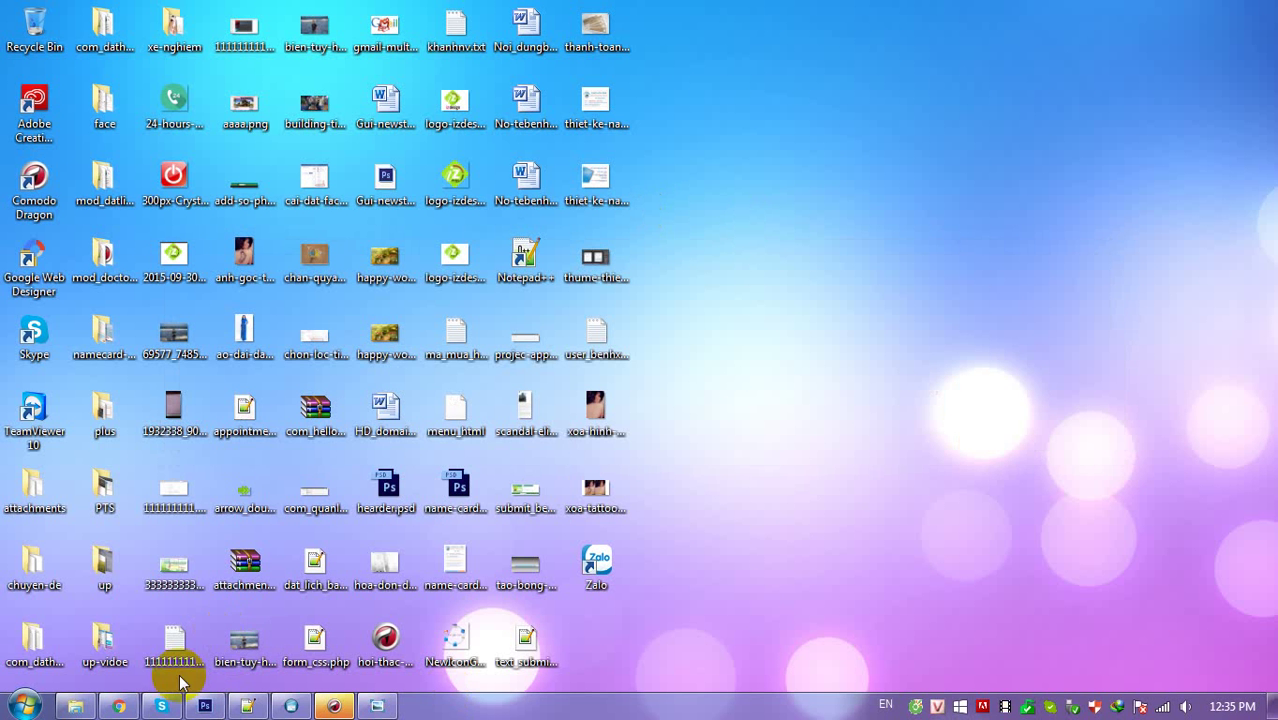
pyautogui.click(118, 706)
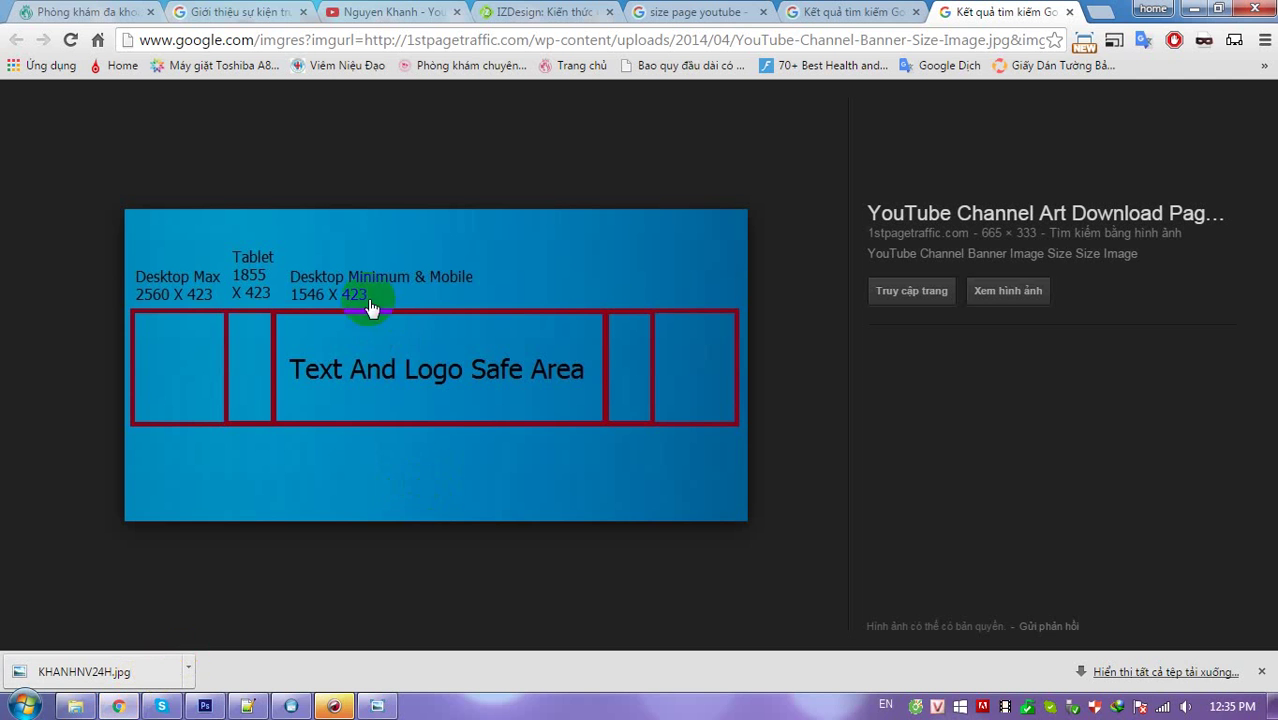
pyautogui.click(199, 707)
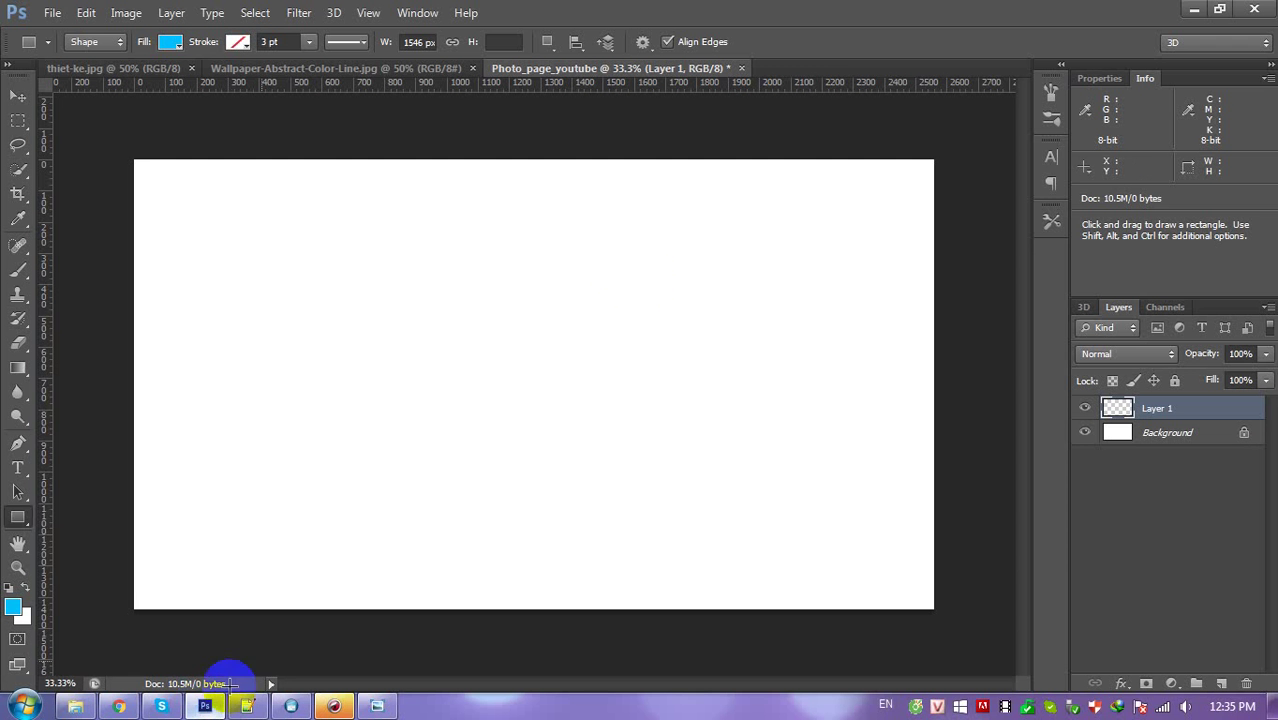
# Step: Set height to 423 and place a 1546 × 423 Rectangle 1 from centre near the top-left
pyautogui.click(503, 41)
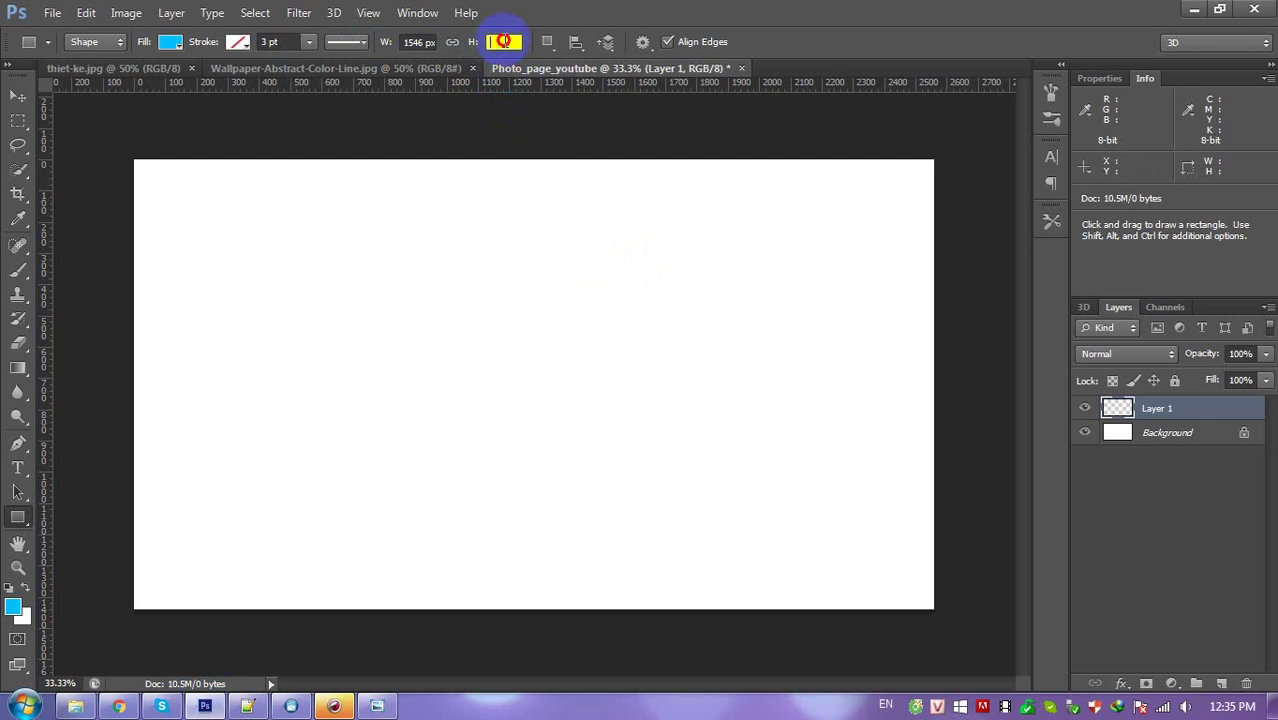
pyautogui.write('423')
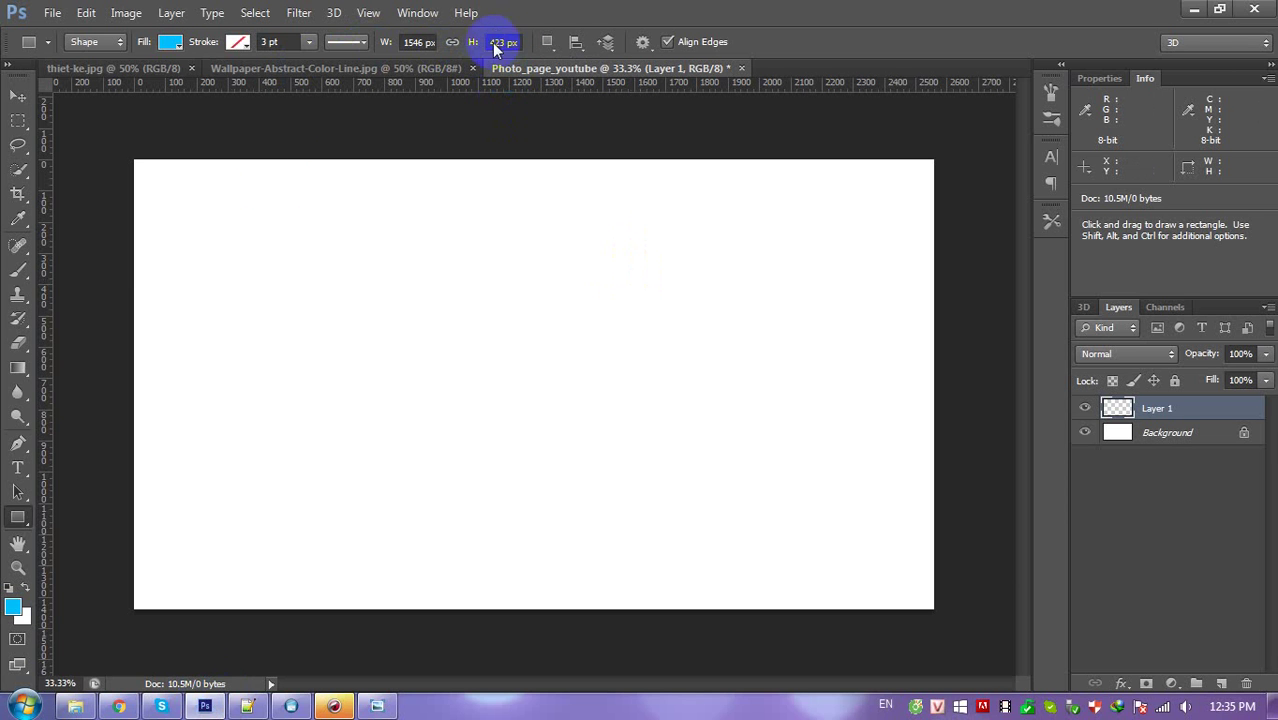
pyautogui.click(198, 250)
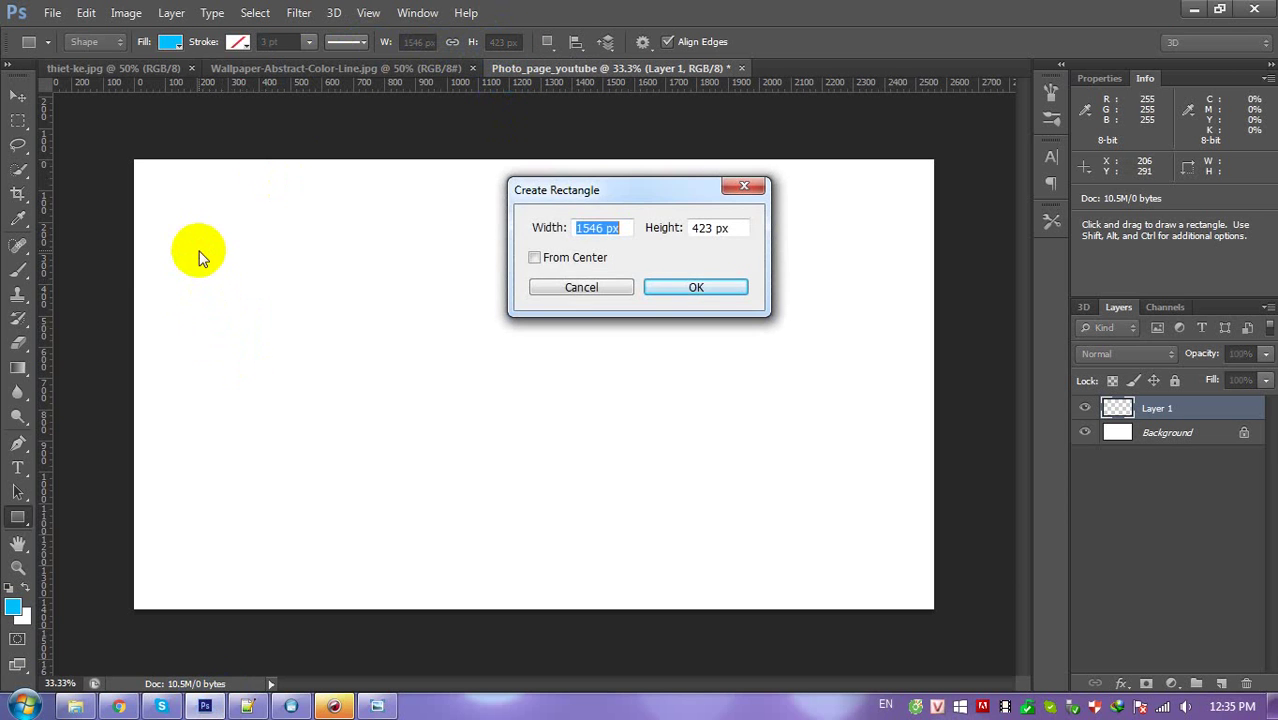
pyautogui.click(533, 257)
pyautogui.click(564, 291)
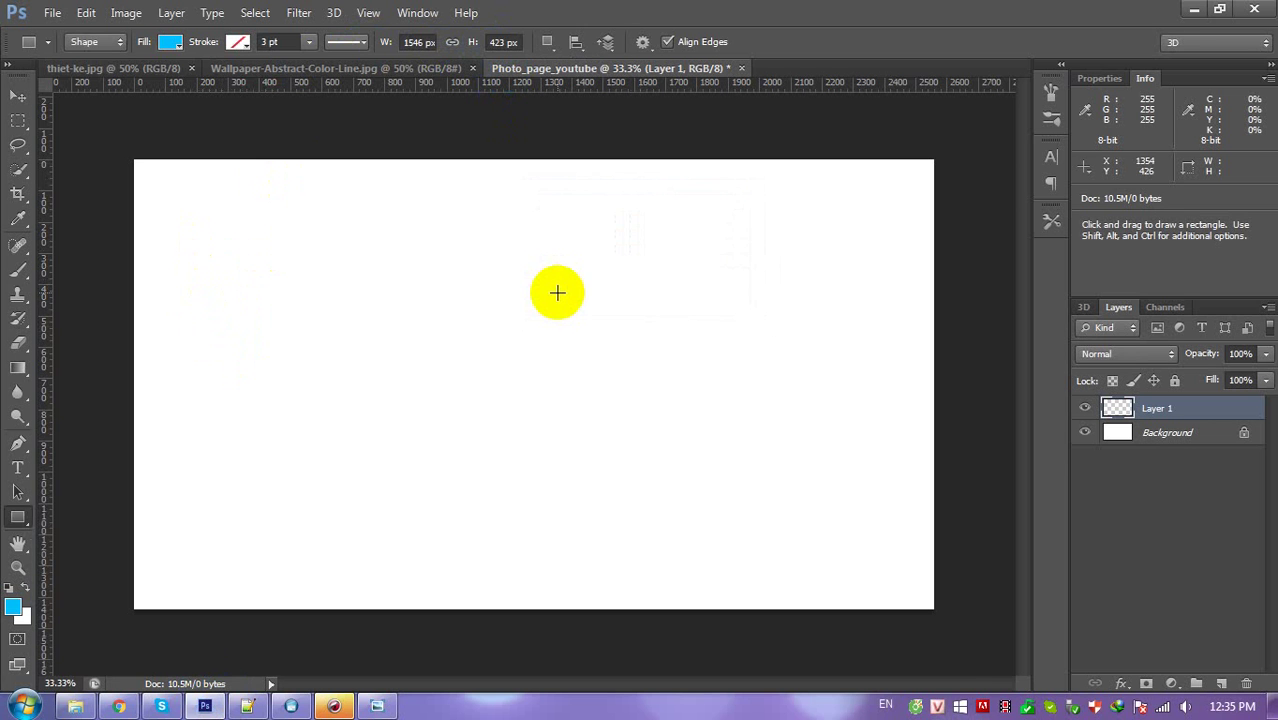
pyautogui.click(280, 239)
pyautogui.click(535, 255)
pyautogui.click(665, 287)
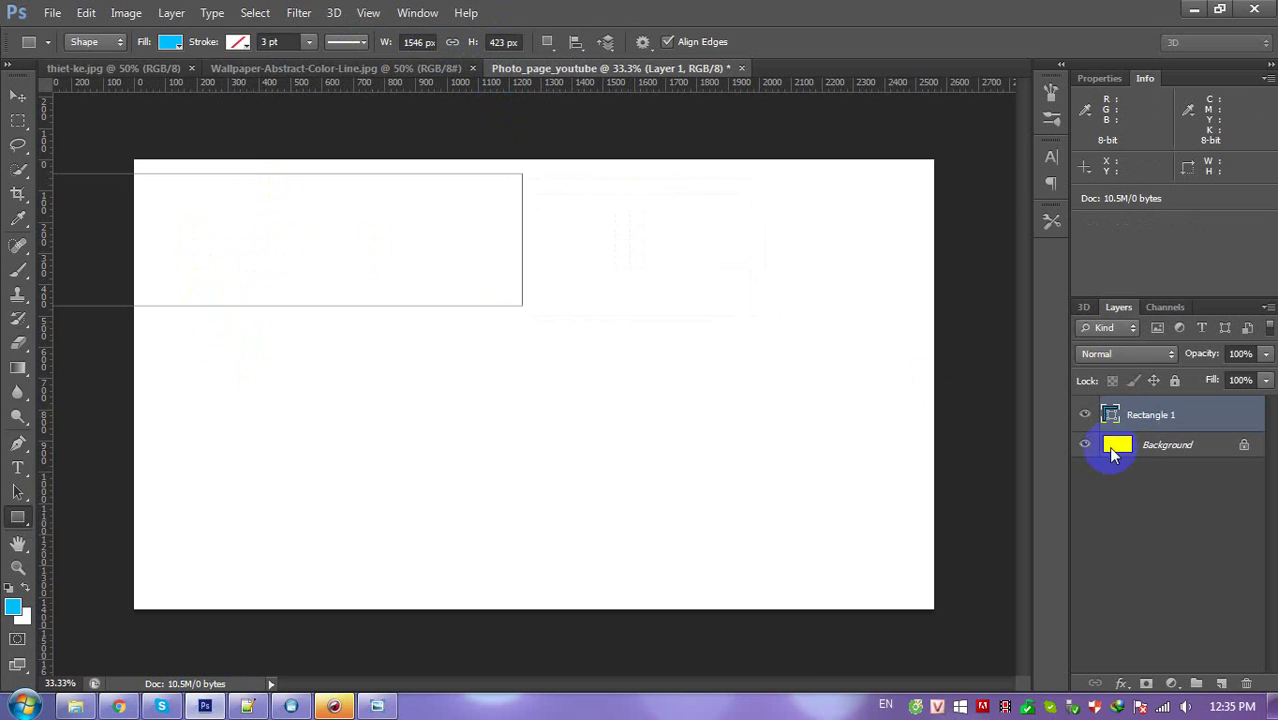
pyautogui.click(1175, 446)
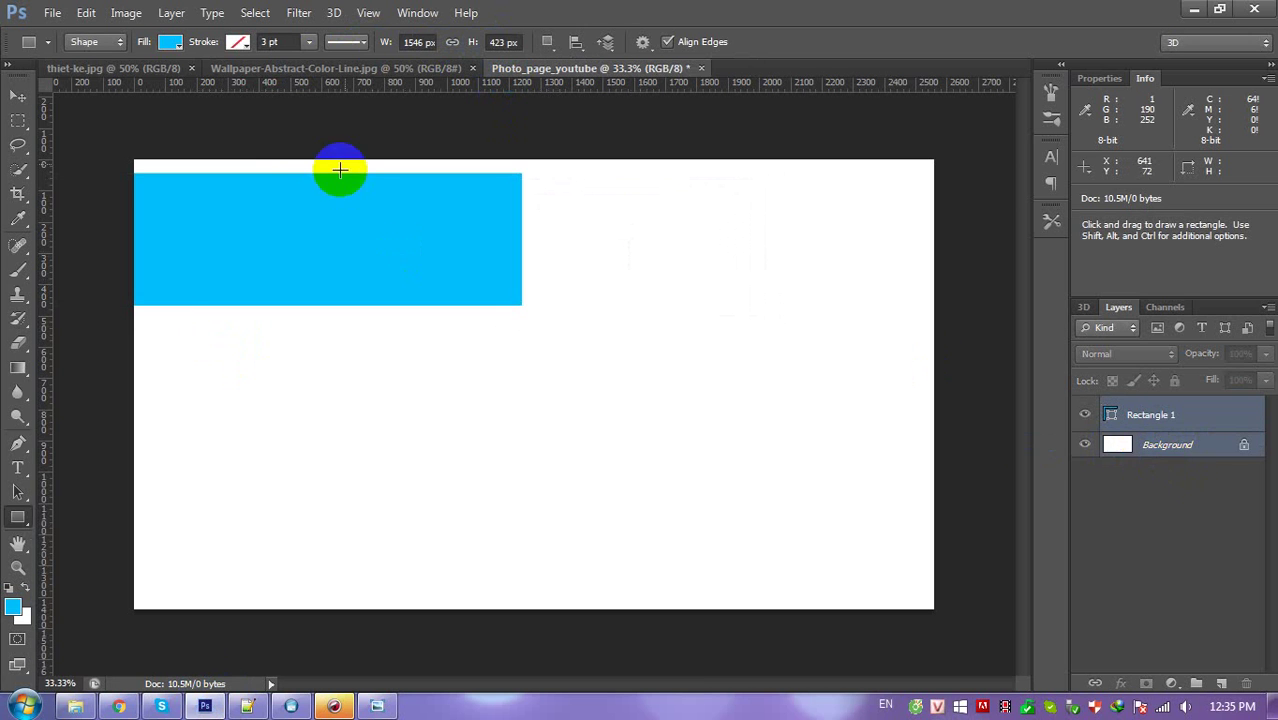
pyautogui.click(16, 101)
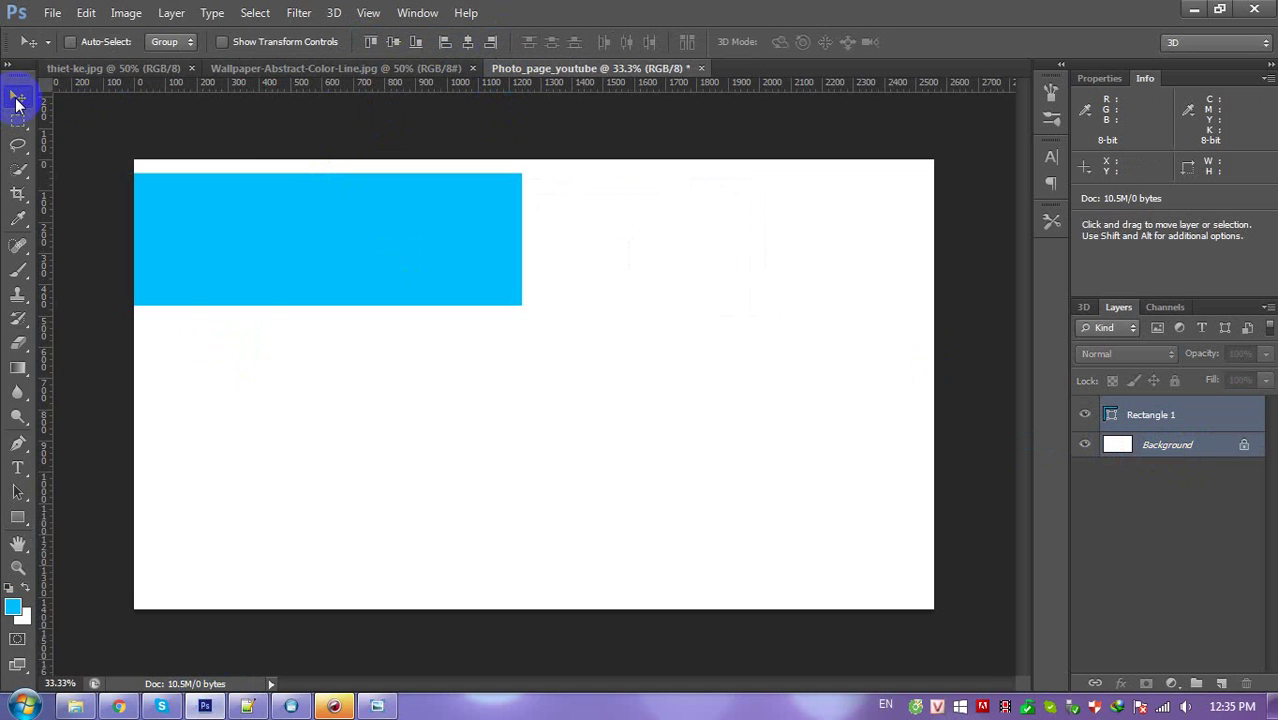
pyautogui.click(467, 42)
pyautogui.click(394, 42)
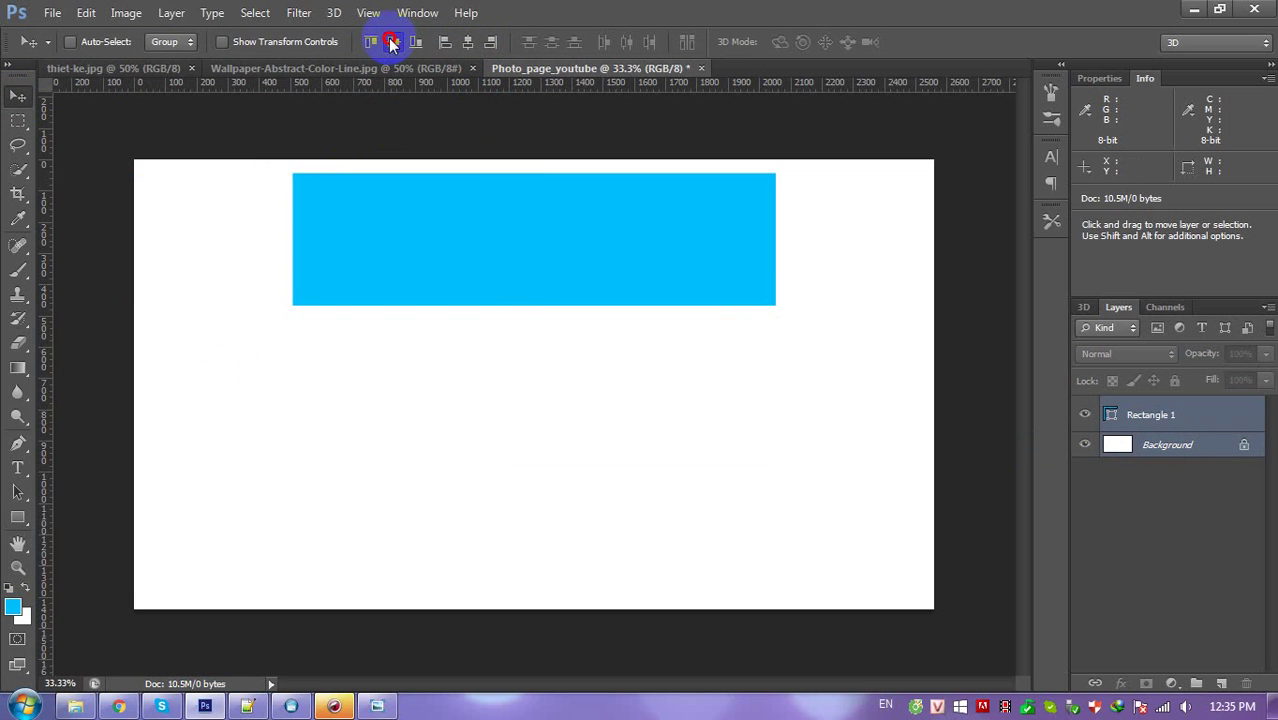
pyautogui.click(1155, 444)
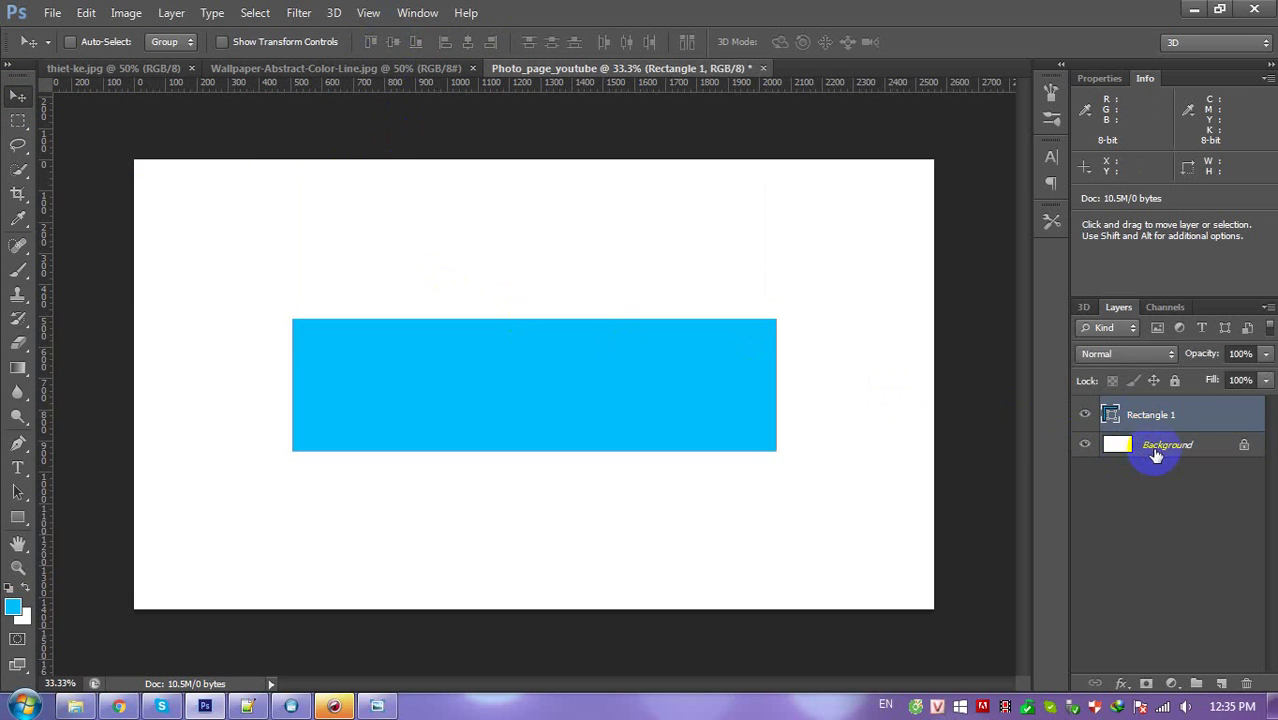
pyautogui.click(1150, 418)
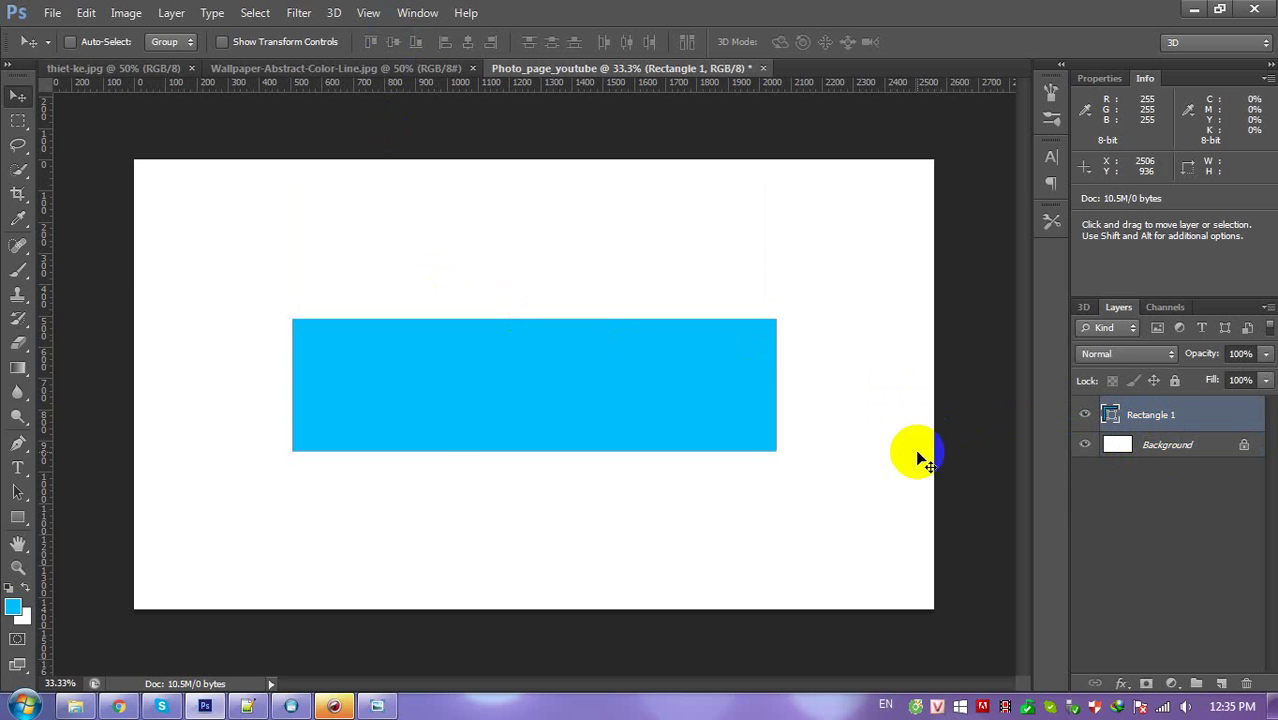
pyautogui.click(667, 380)
pyautogui.click(599, 368)
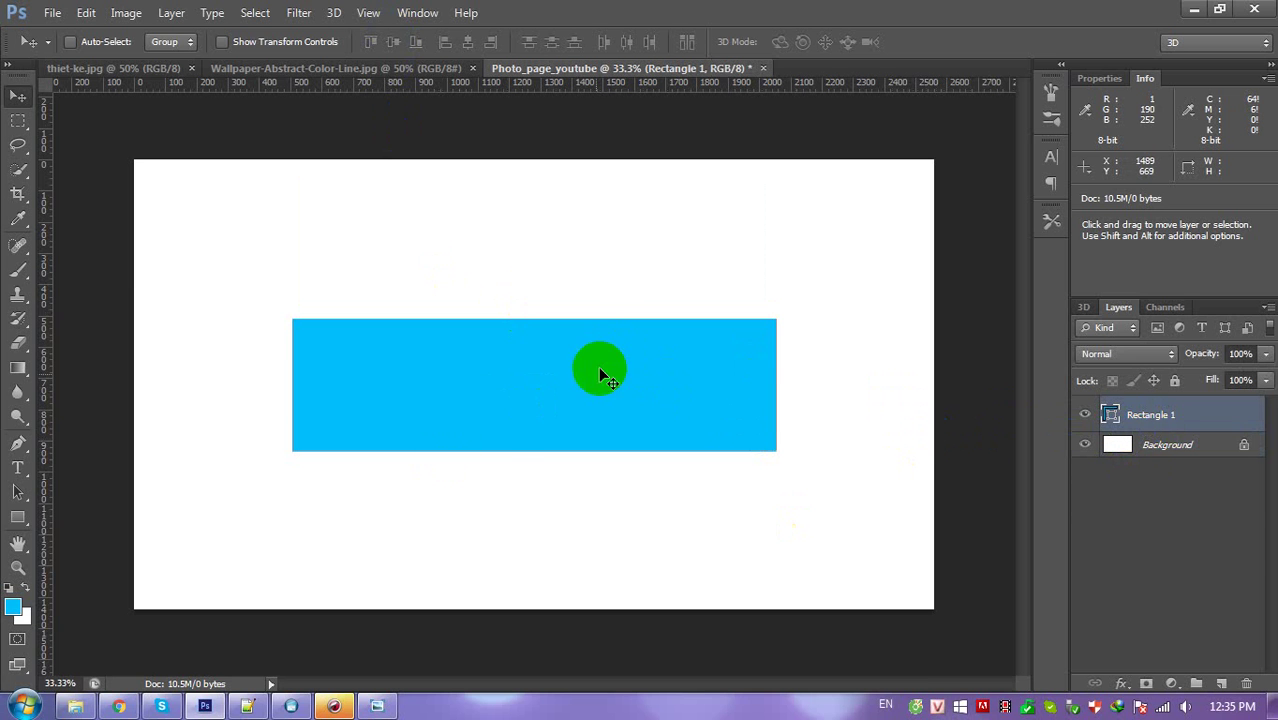
pyautogui.hotkey('ctrl', '+')
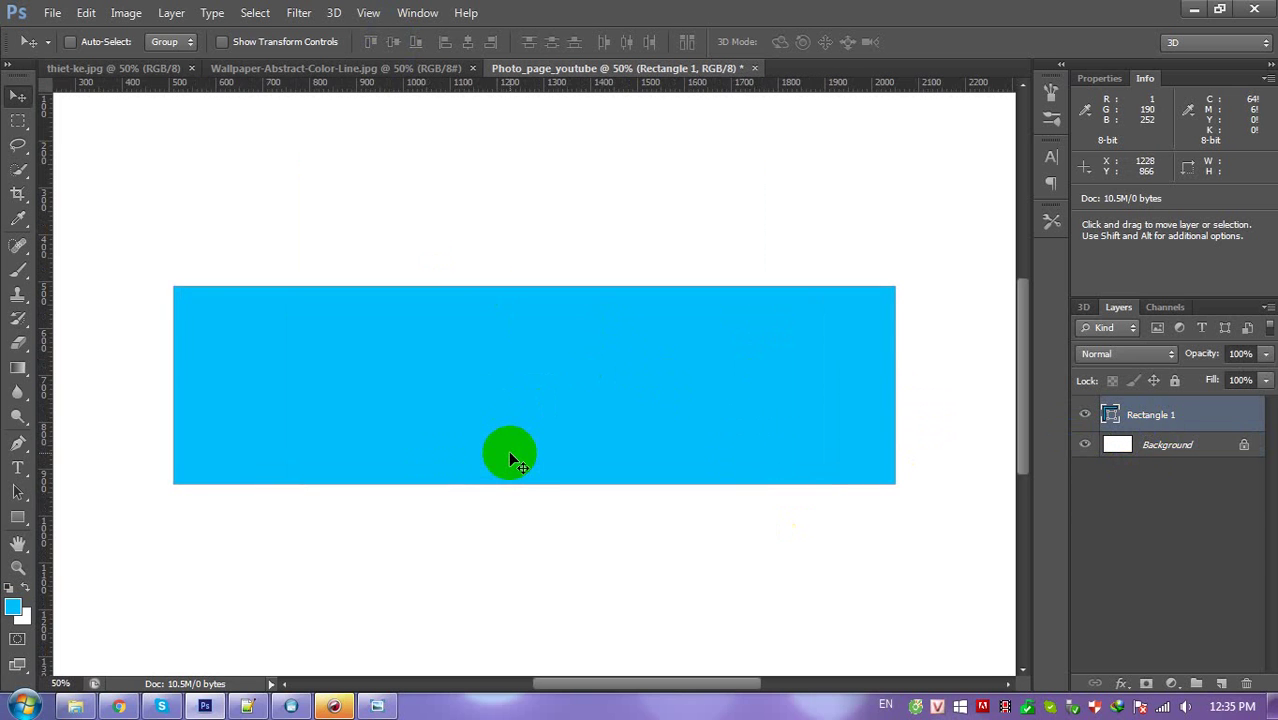
pyautogui.hotkey('ctrl', '-')
pyautogui.press('t')
pyautogui.click(383, 425)
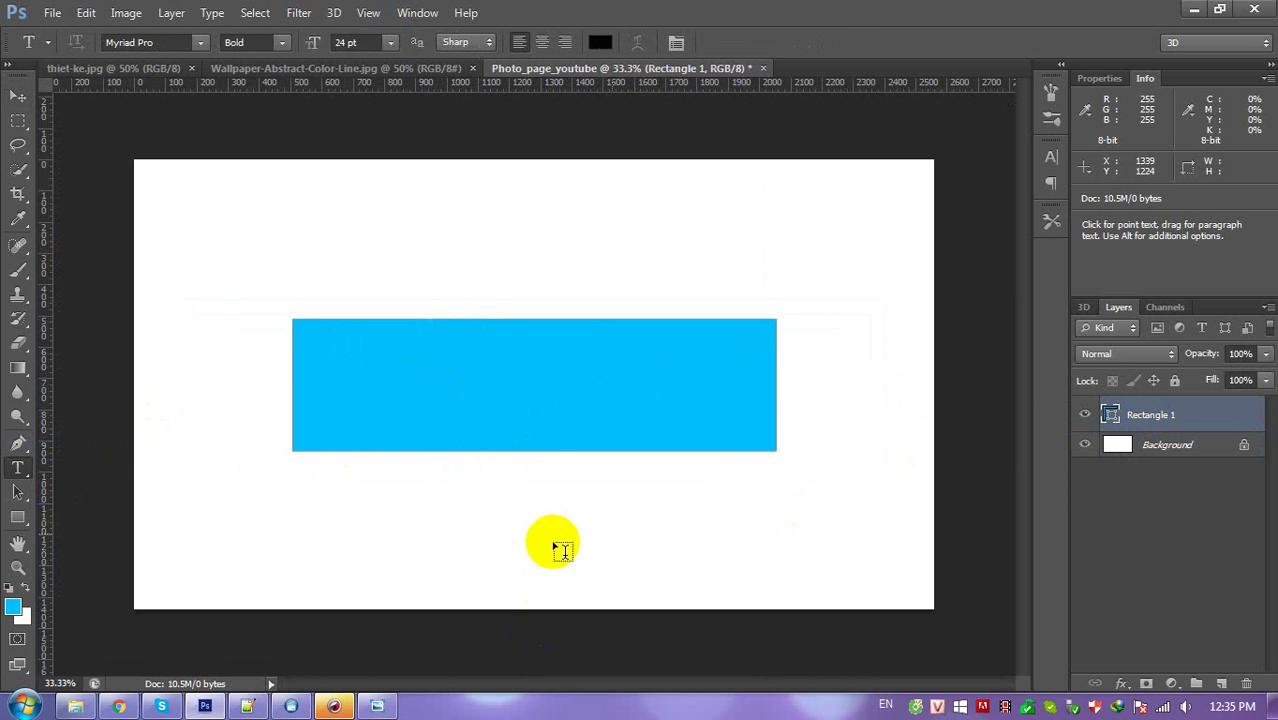
# Step: Add an empty Layer 1 above the rectangle and convert Rectangle 1 into a smart object
pyautogui.click(1221, 684)
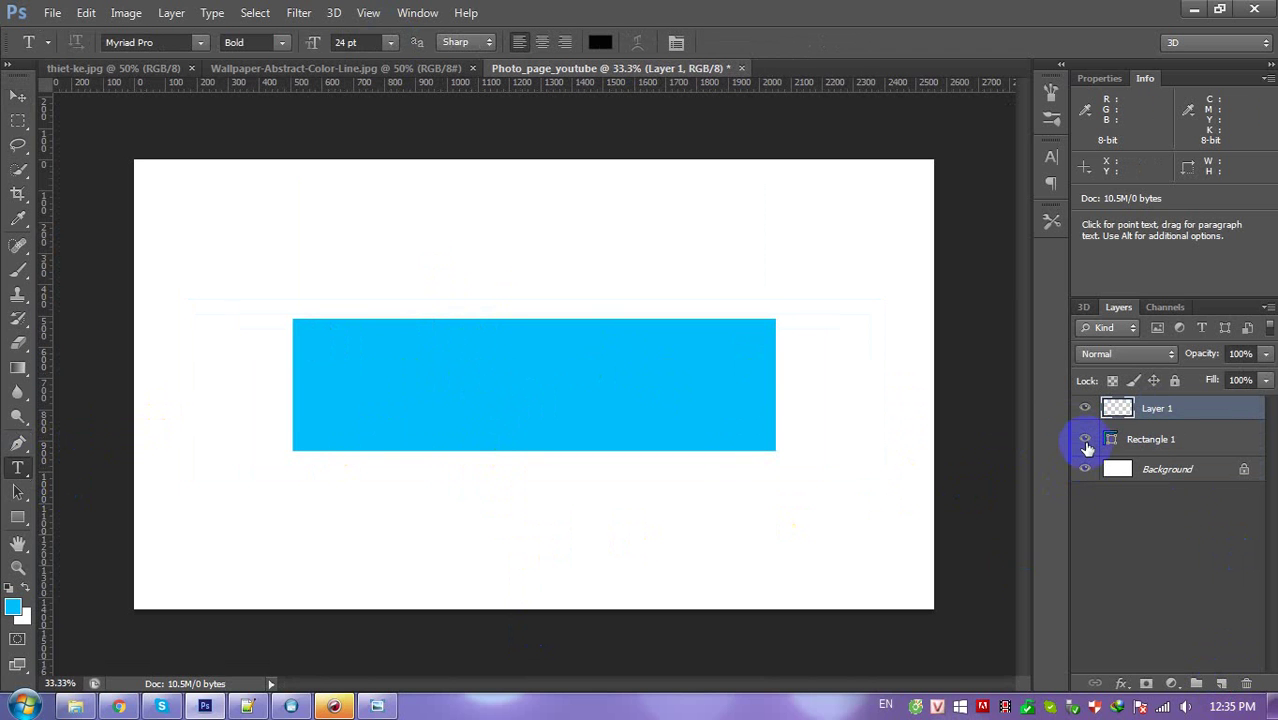
pyautogui.click(1130, 442)
pyautogui.rightClick(1172, 440)
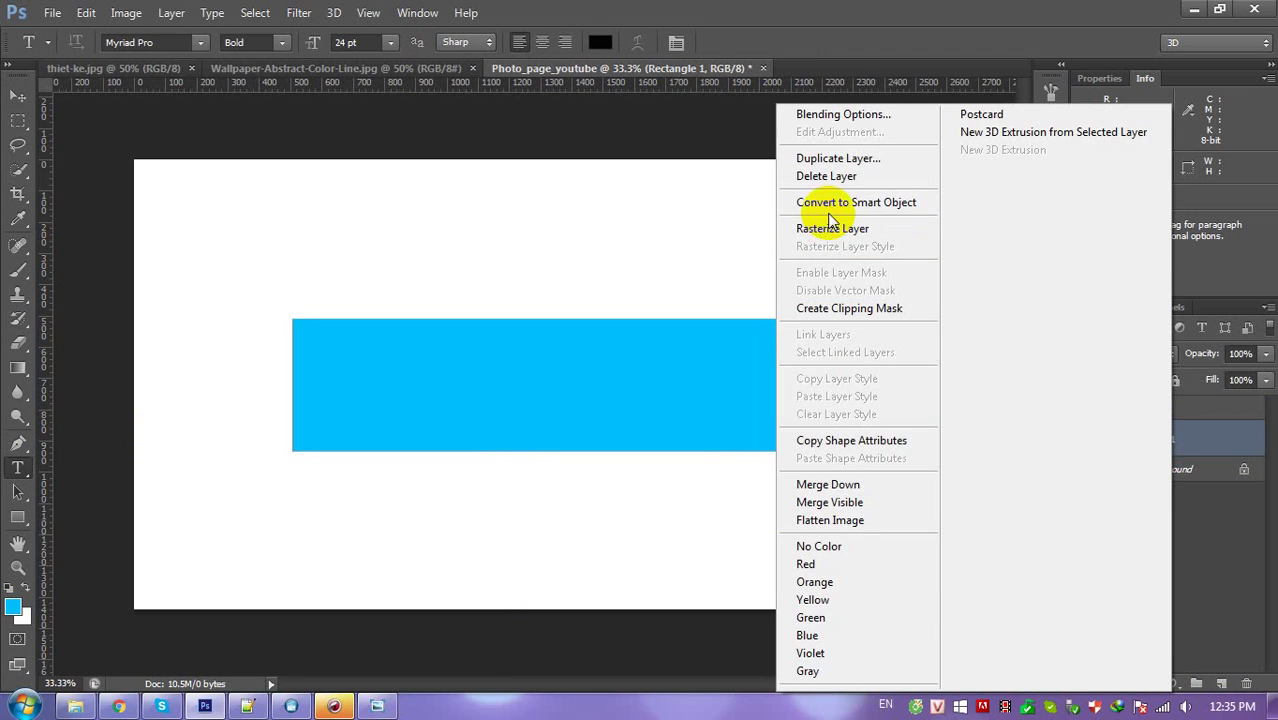
pyautogui.click(829, 206)
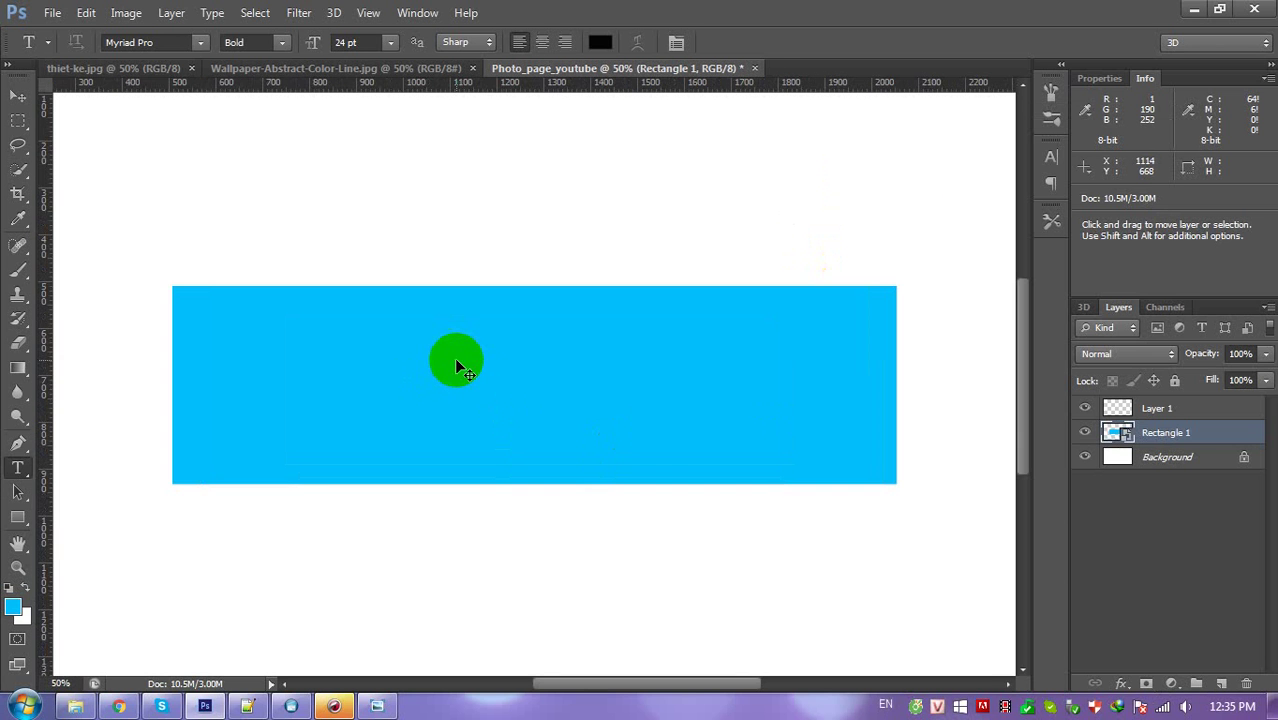
pyautogui.hotkey('ctrl', '0')
pyautogui.click(1141, 457)
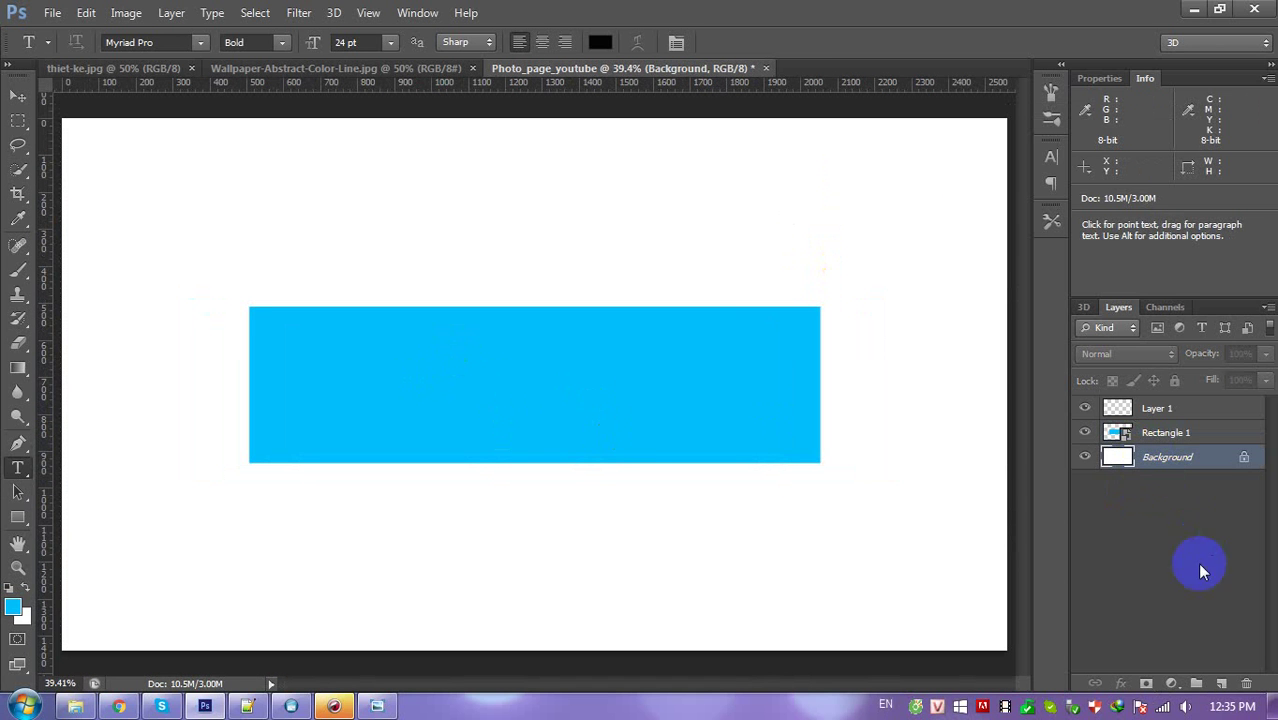
# Step: Add Layer 2 above Background and set the foreground and background colours to two greens
pyautogui.click(1221, 683)
pyautogui.click(14, 609)
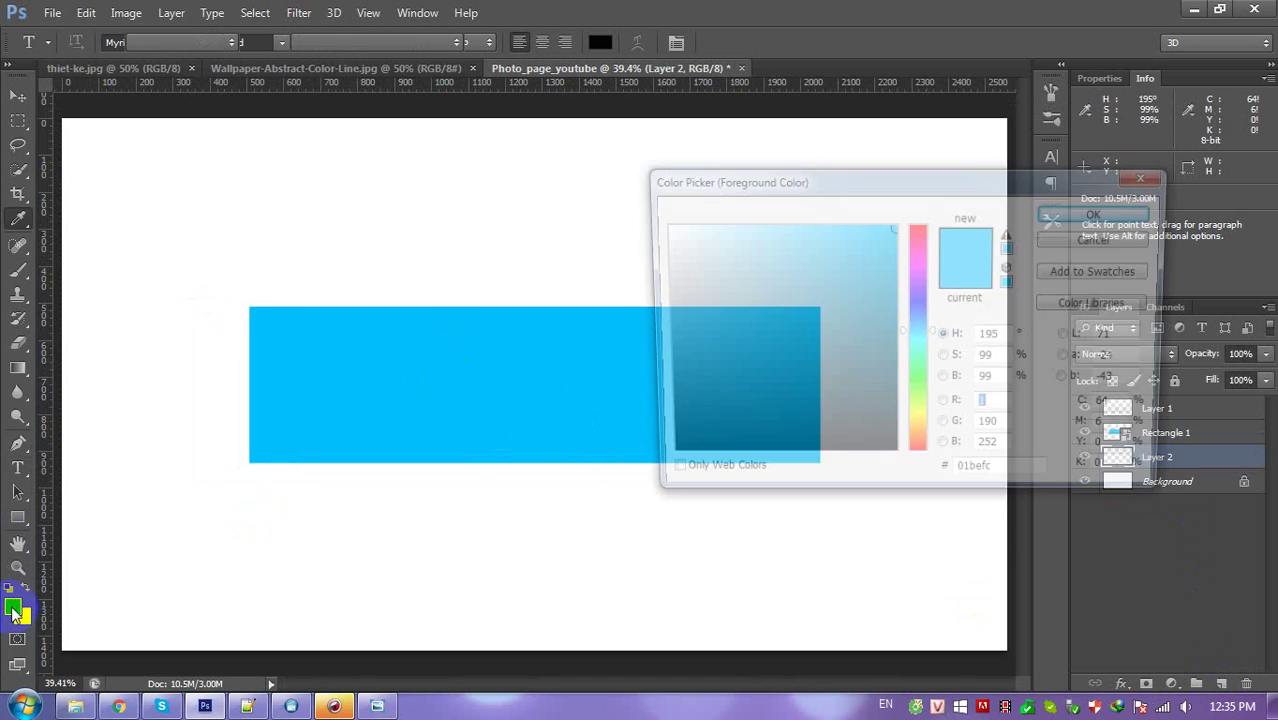
pyautogui.click(919, 405)
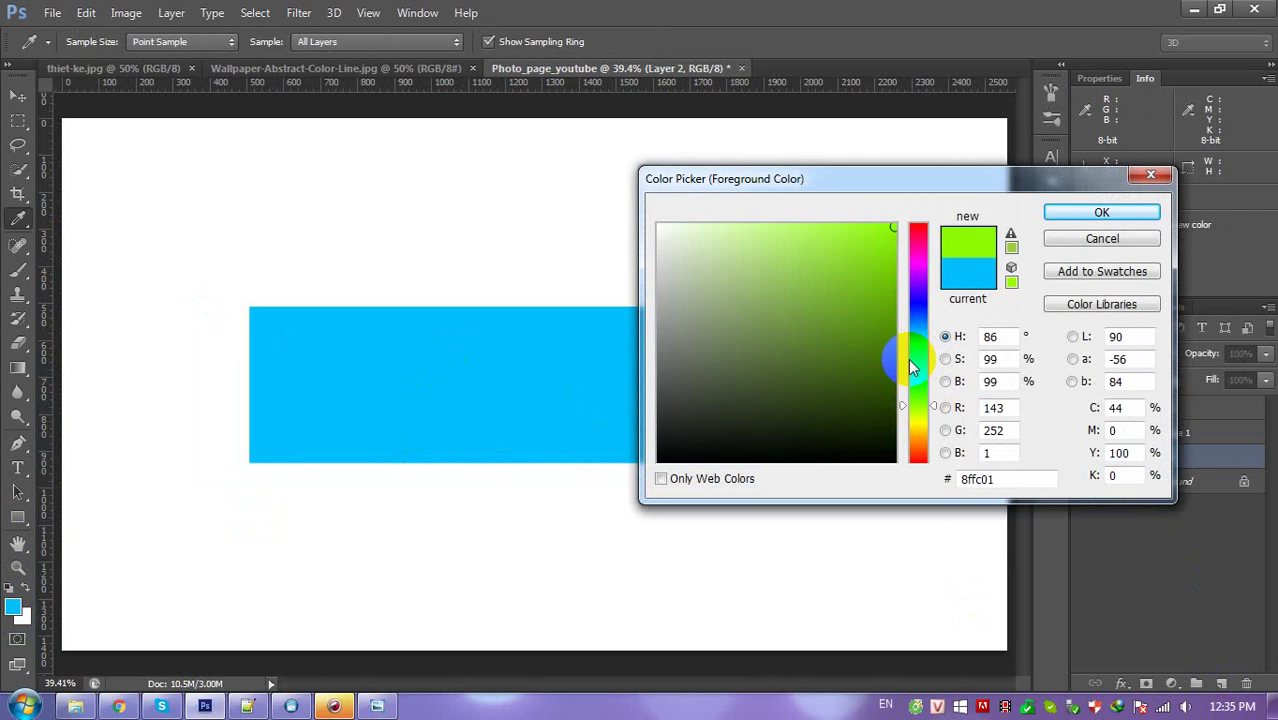
pyautogui.click(891, 333)
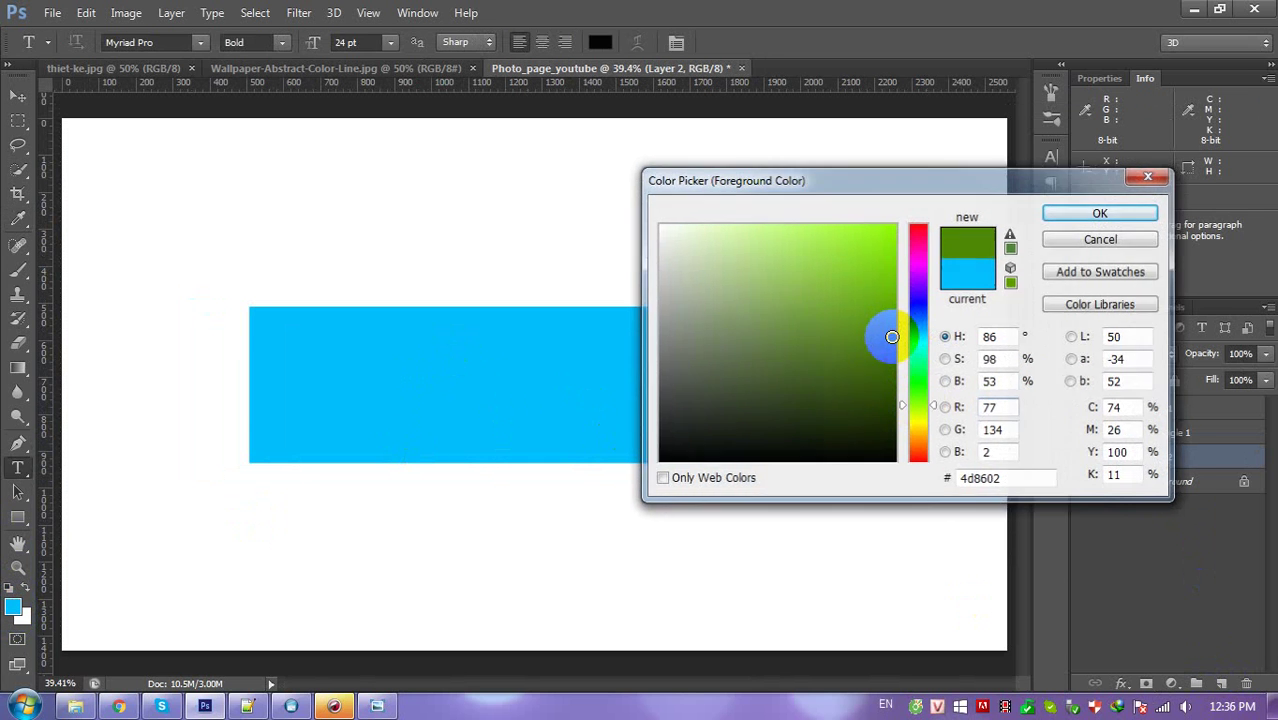
pyautogui.press('Return')
pyautogui.click(21, 614)
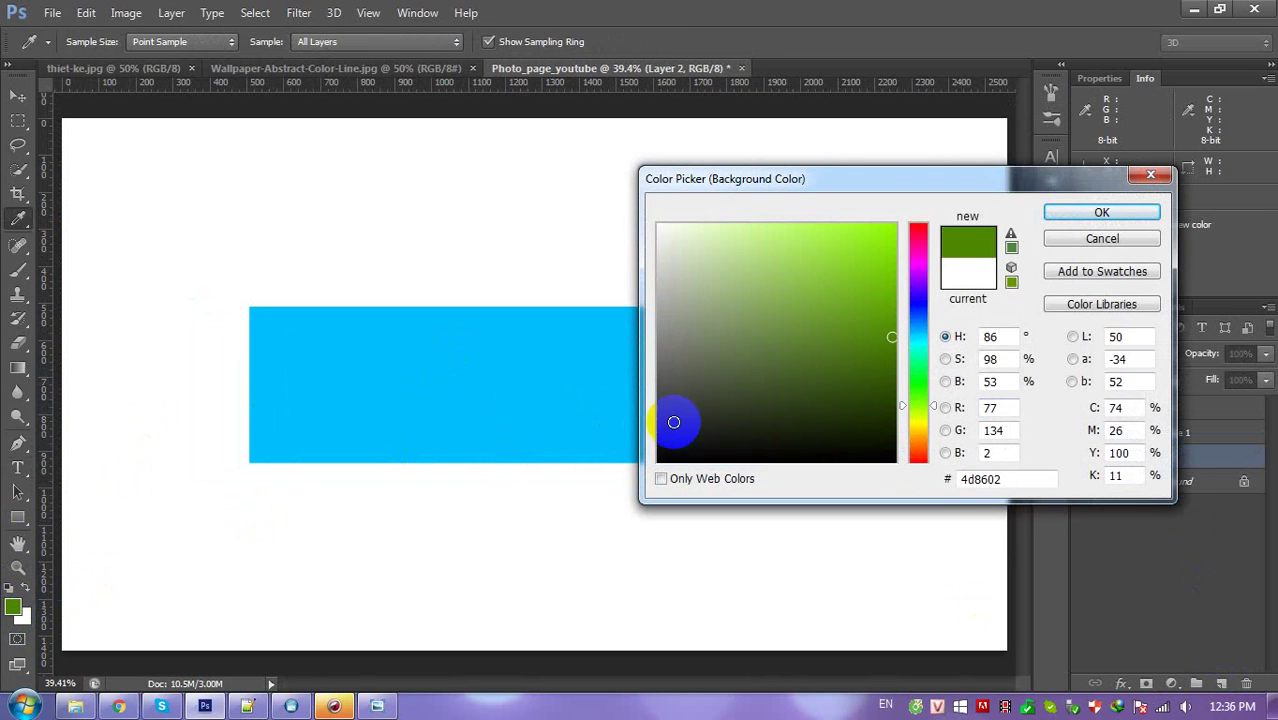
pyautogui.click(891, 357)
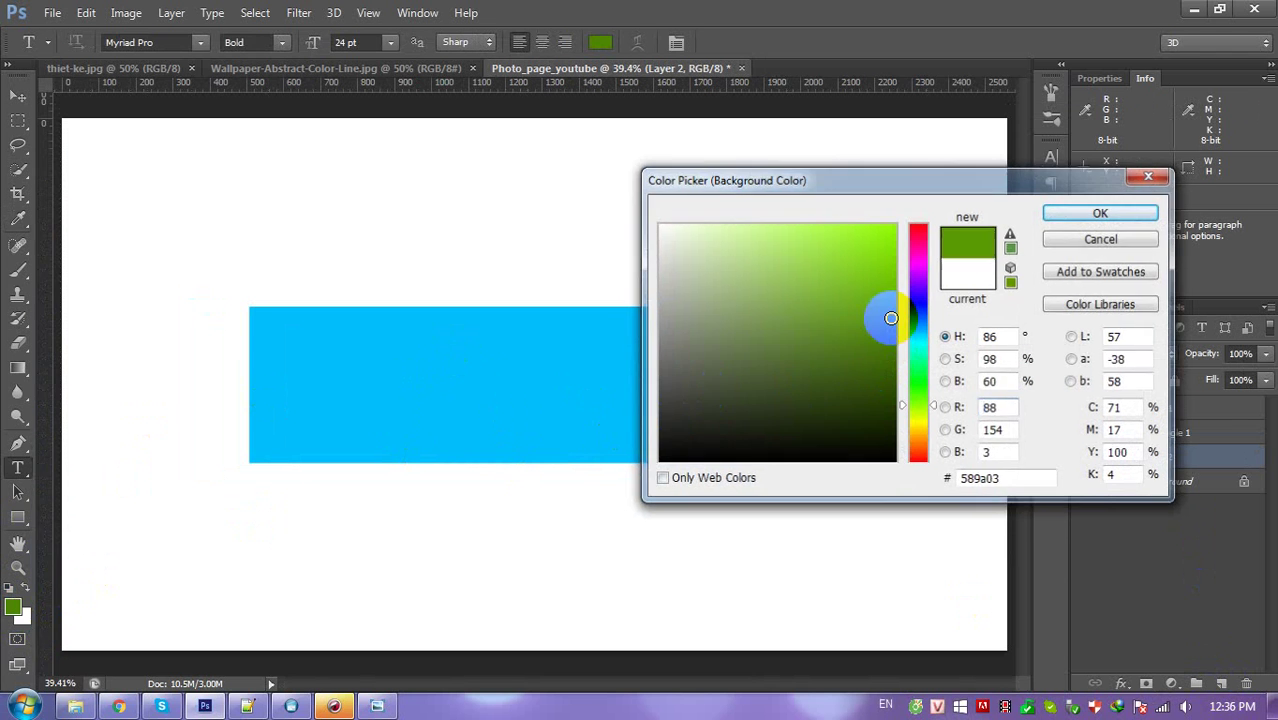
pyautogui.press('Return')
# Step: Draw a green gradient on Layer 2, hide Rectangle 1, and redraw it with a brighter green
pyautogui.press('g')
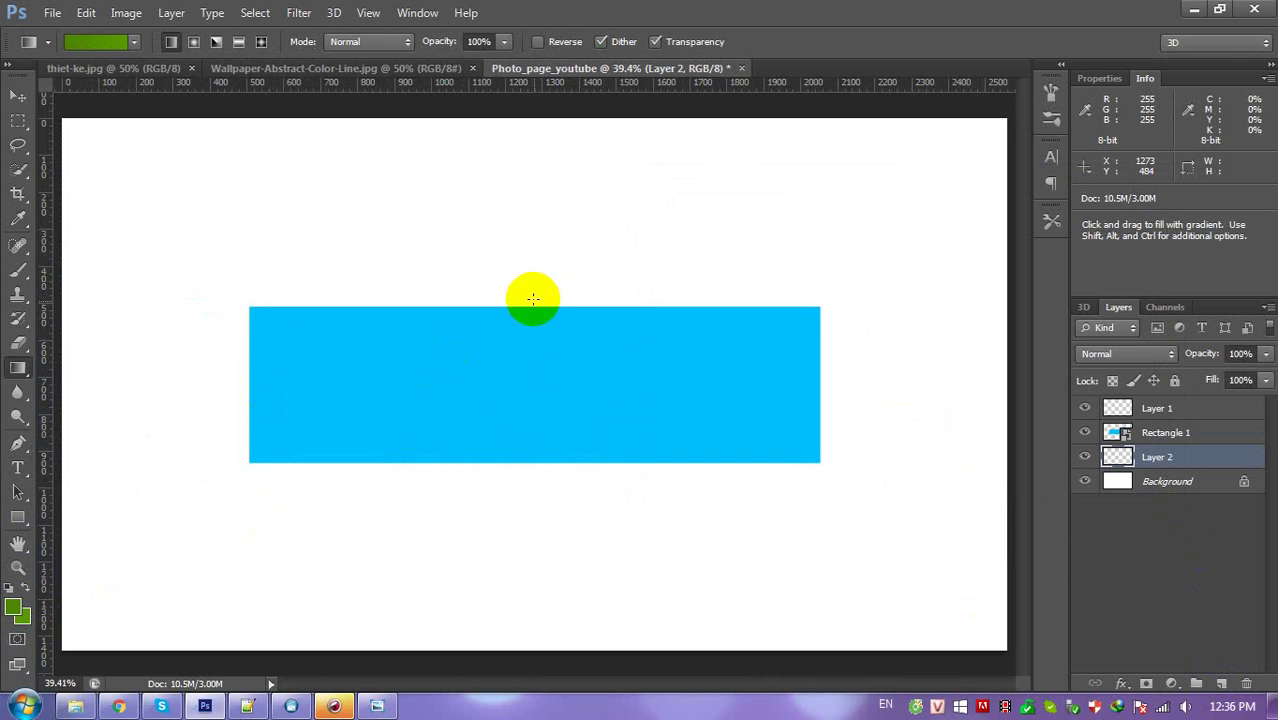
pyautogui.hotkey('ctrl', '-')
pyautogui.moveTo(515, 553); pyautogui.dragTo(515, 553)
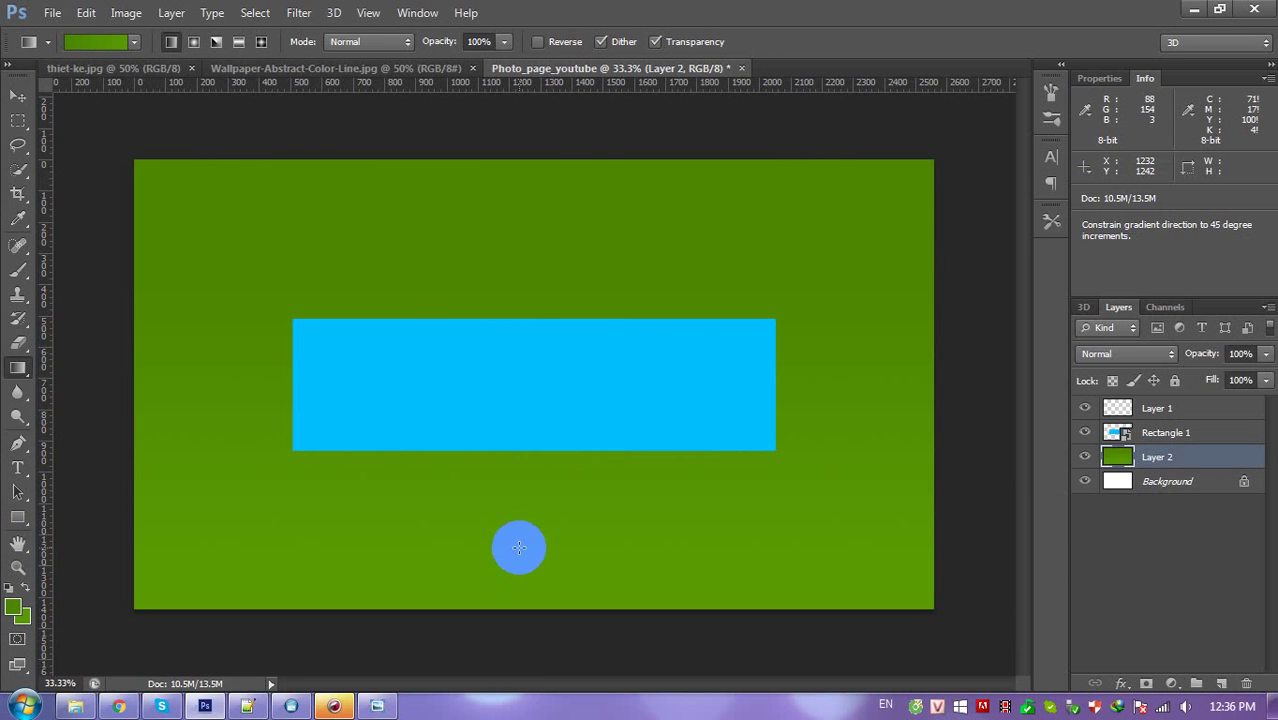
pyautogui.click(1085, 432)
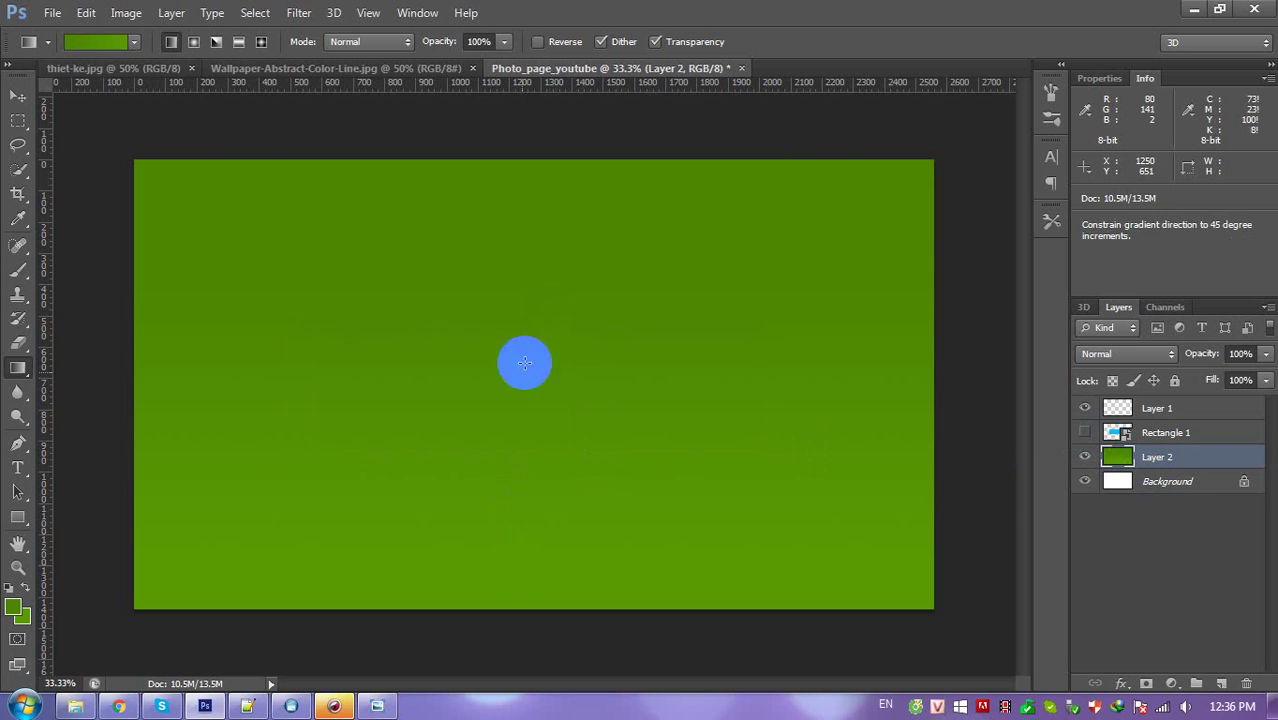
pyautogui.click(12, 606)
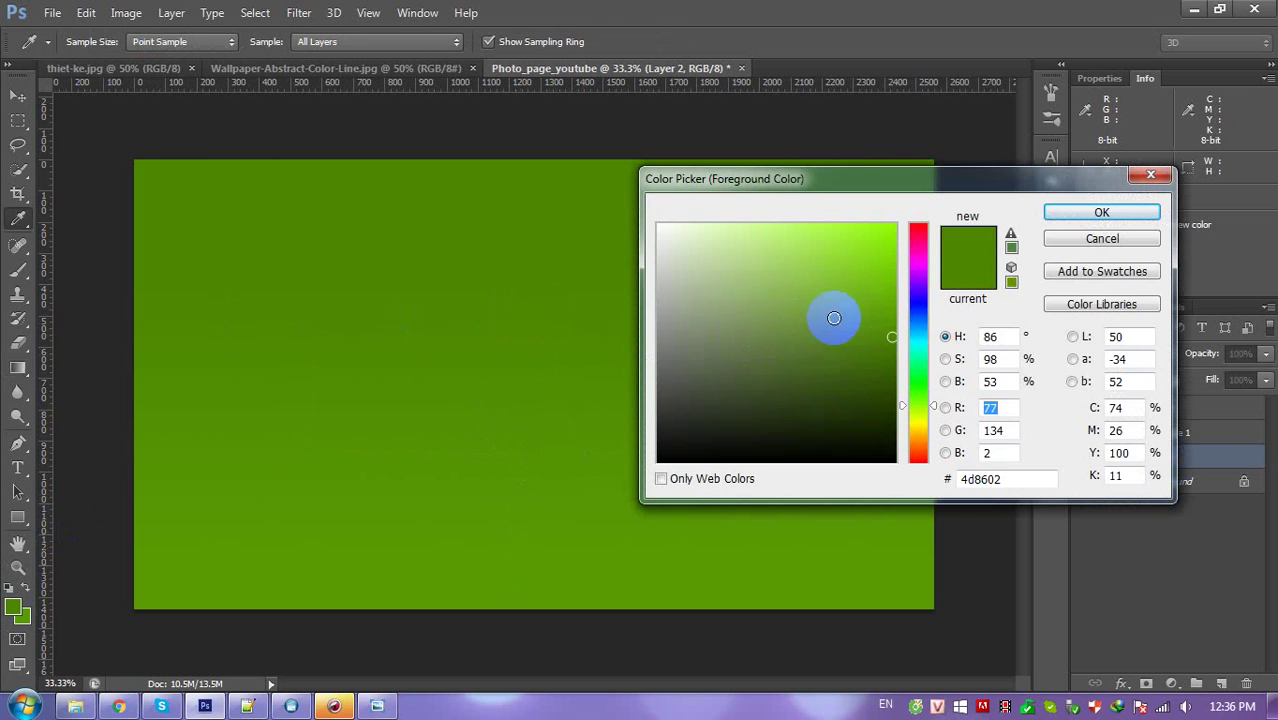
pyautogui.click(883, 288)
pyautogui.press('Return')
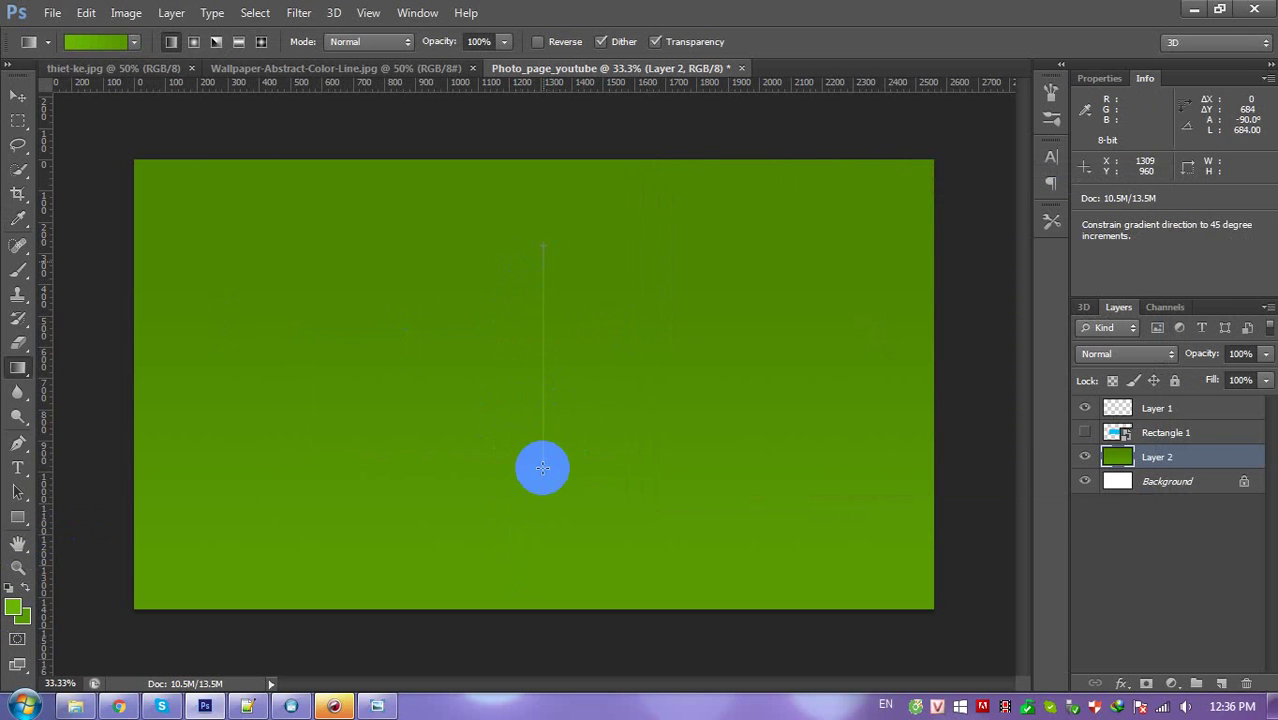
pyautogui.moveTo(542, 245); pyautogui.dragTo(542, 466)
pyautogui.click(133, 43)
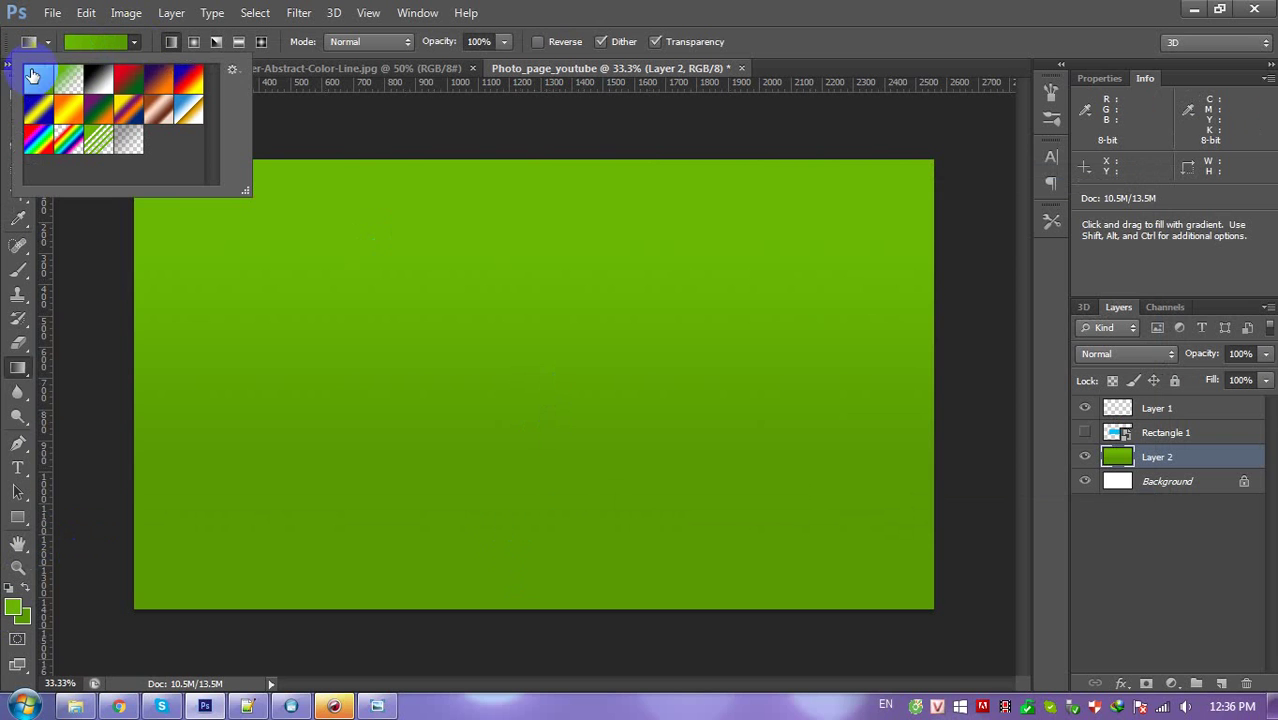
pyautogui.moveTo(597, 288); pyautogui.dragTo(600, 472)
pyautogui.moveTo(492, 204); pyautogui.dragTo(491, 448)
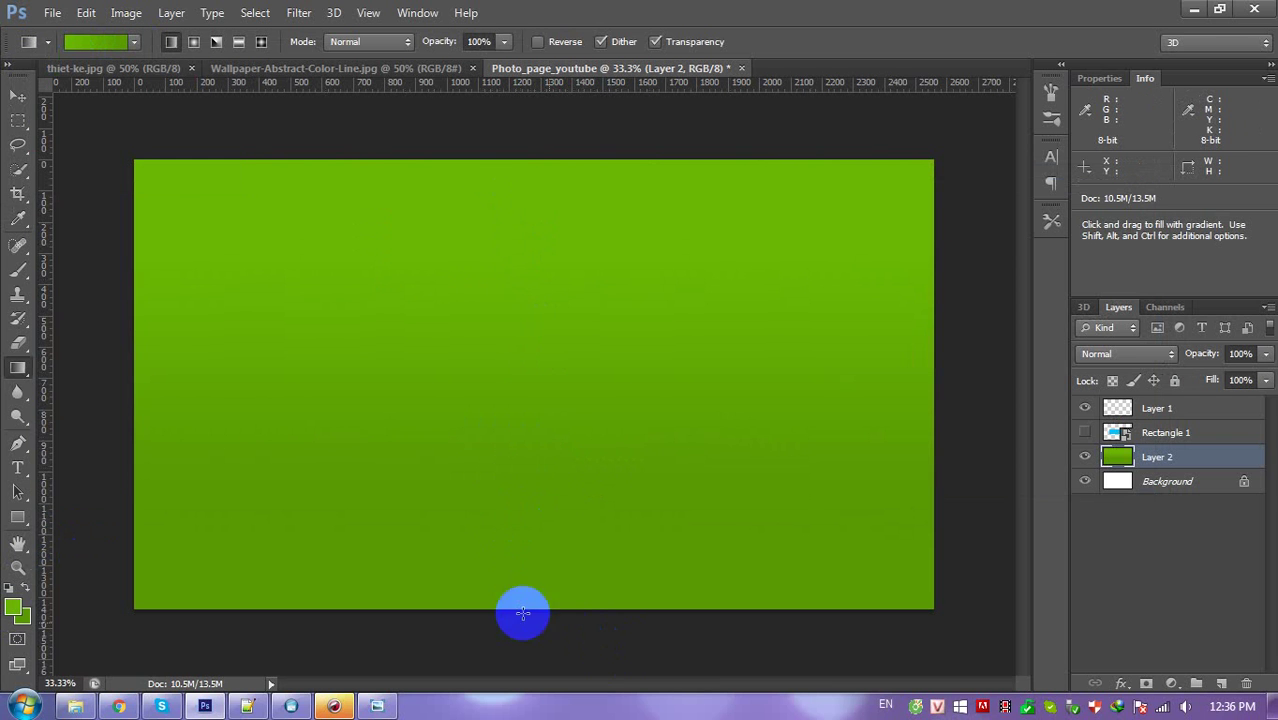
# Step: Pick a lighter, slightly yellower green and redraw the vertical gradient, darker at the top
pyautogui.click(14, 605)
pyautogui.moveTo(918, 400); pyautogui.dragTo(918, 410)
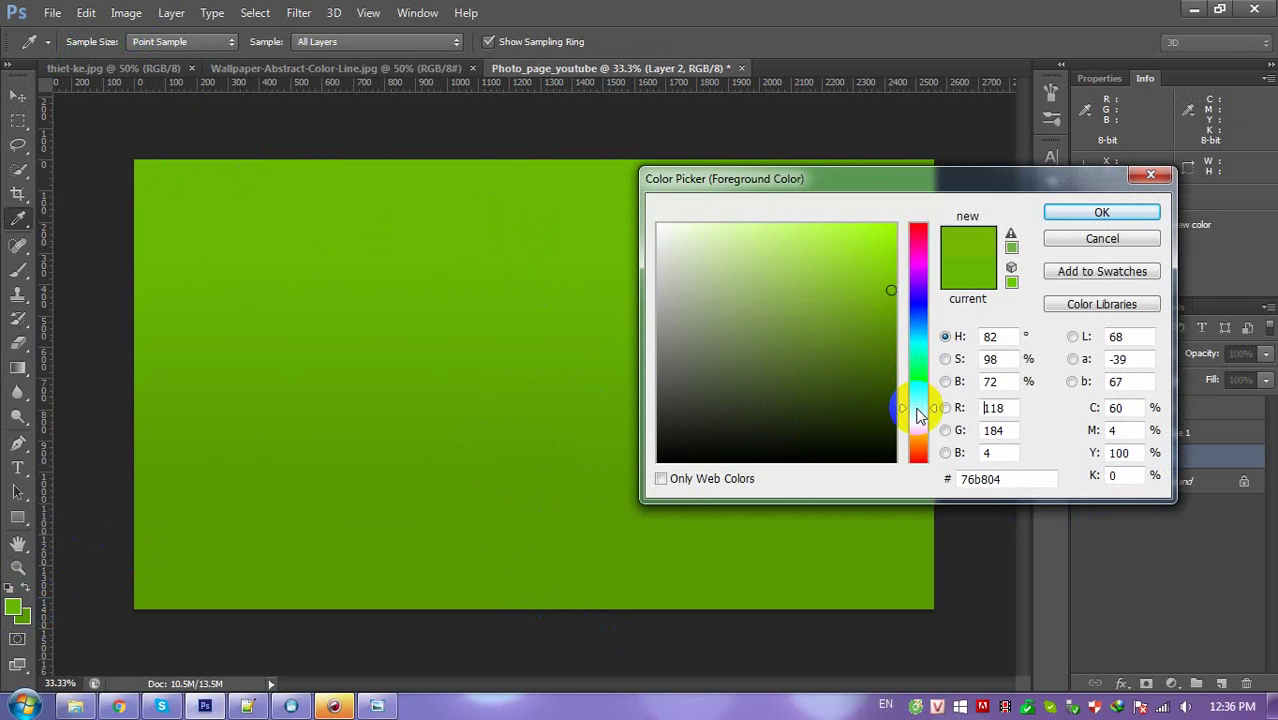
pyautogui.click(896, 303)
pyautogui.click(1101, 212)
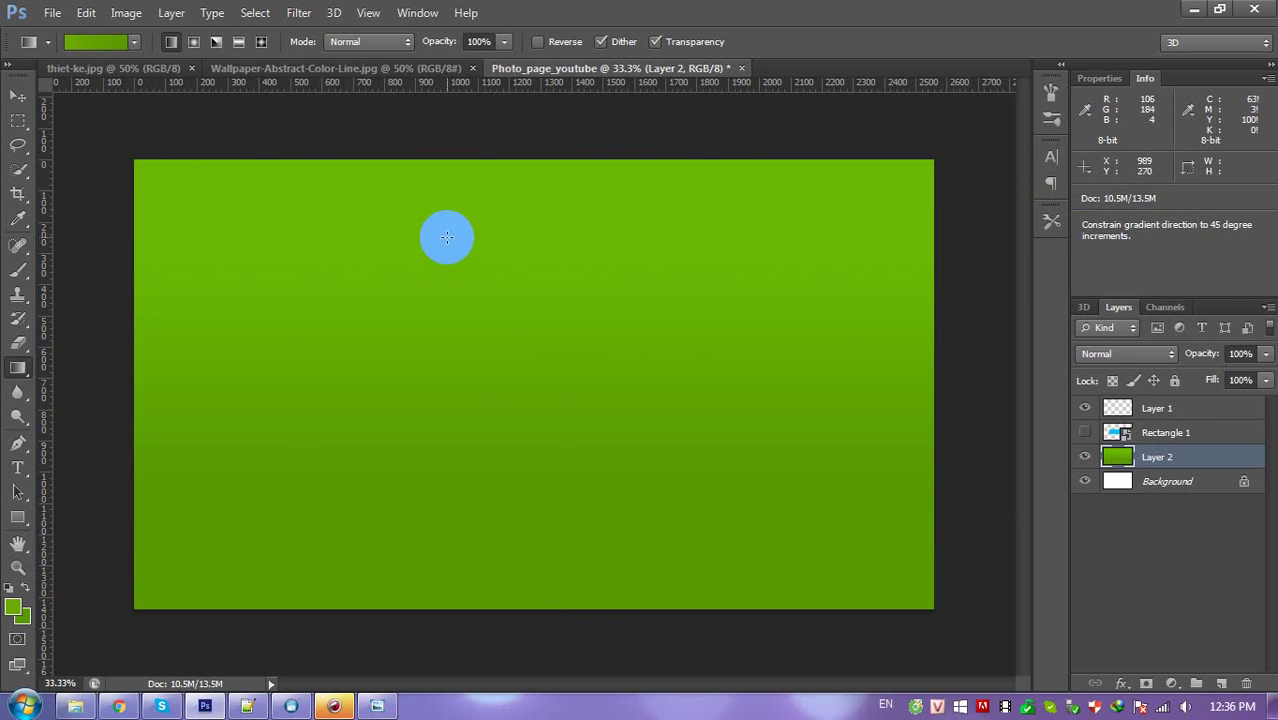
pyautogui.moveTo(354, 288); pyautogui.dragTo(520, 240)
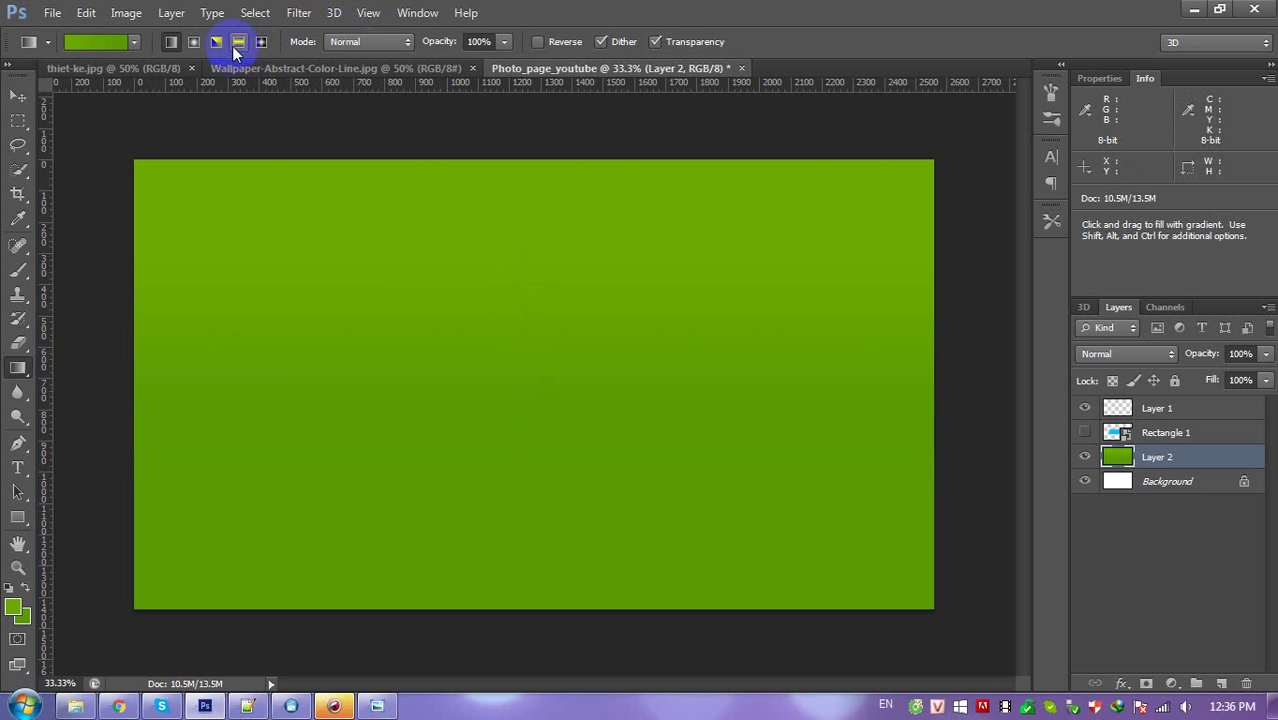
pyautogui.moveTo(440, 295); pyautogui.dragTo(490, 472)
pyautogui.moveTo(502, 205); pyautogui.dragTo(504, 371)
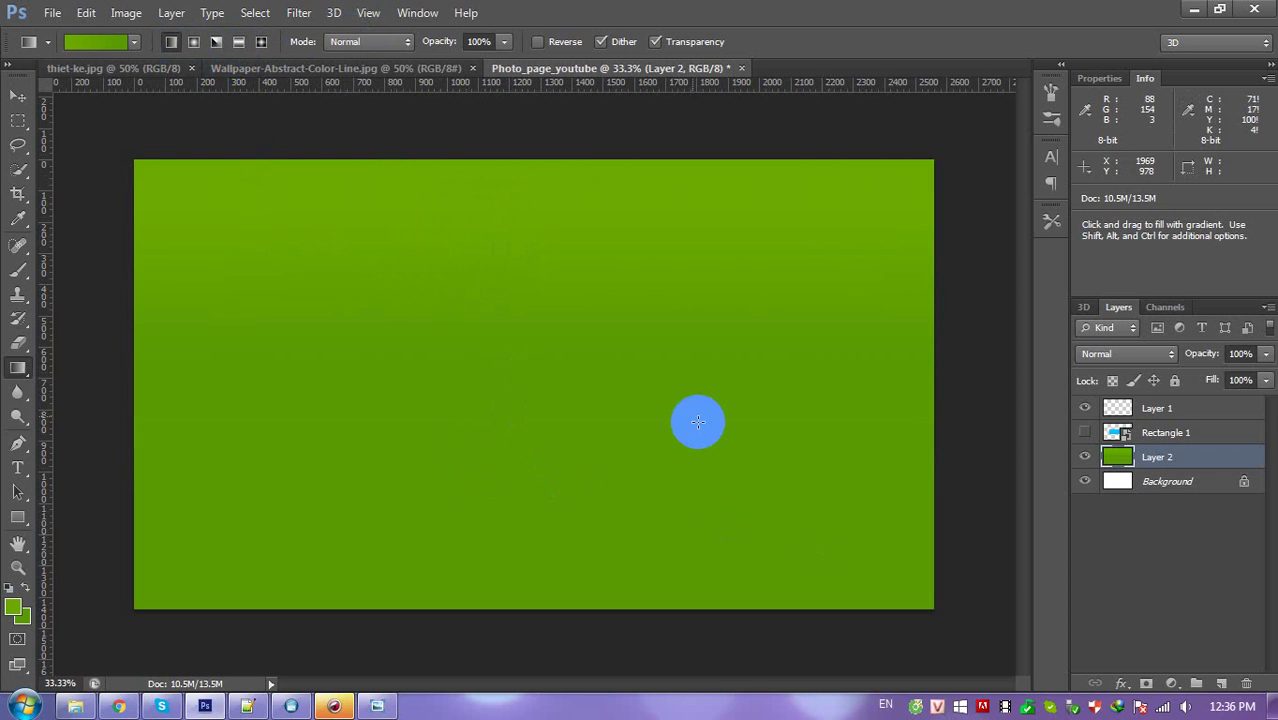
pyautogui.moveTo(631, 488); pyautogui.dragTo(608, 318)
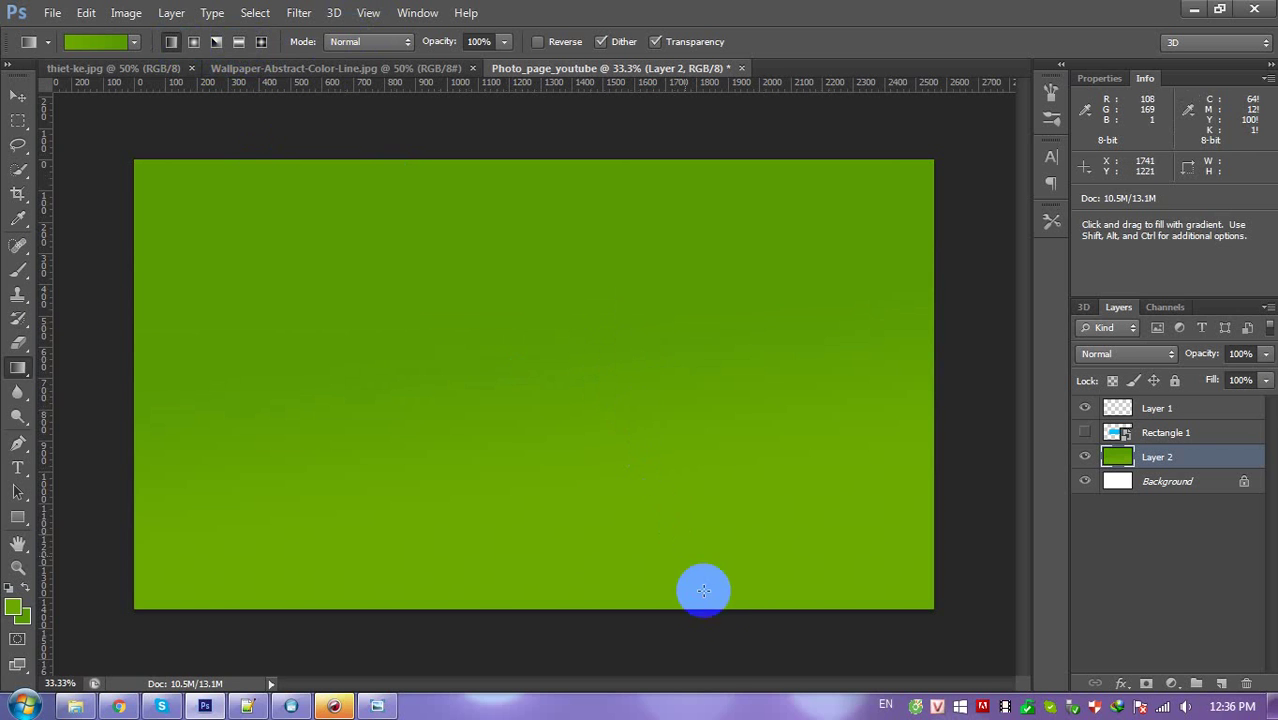
pyautogui.moveTo(704, 591); pyautogui.dragTo(655, 348)
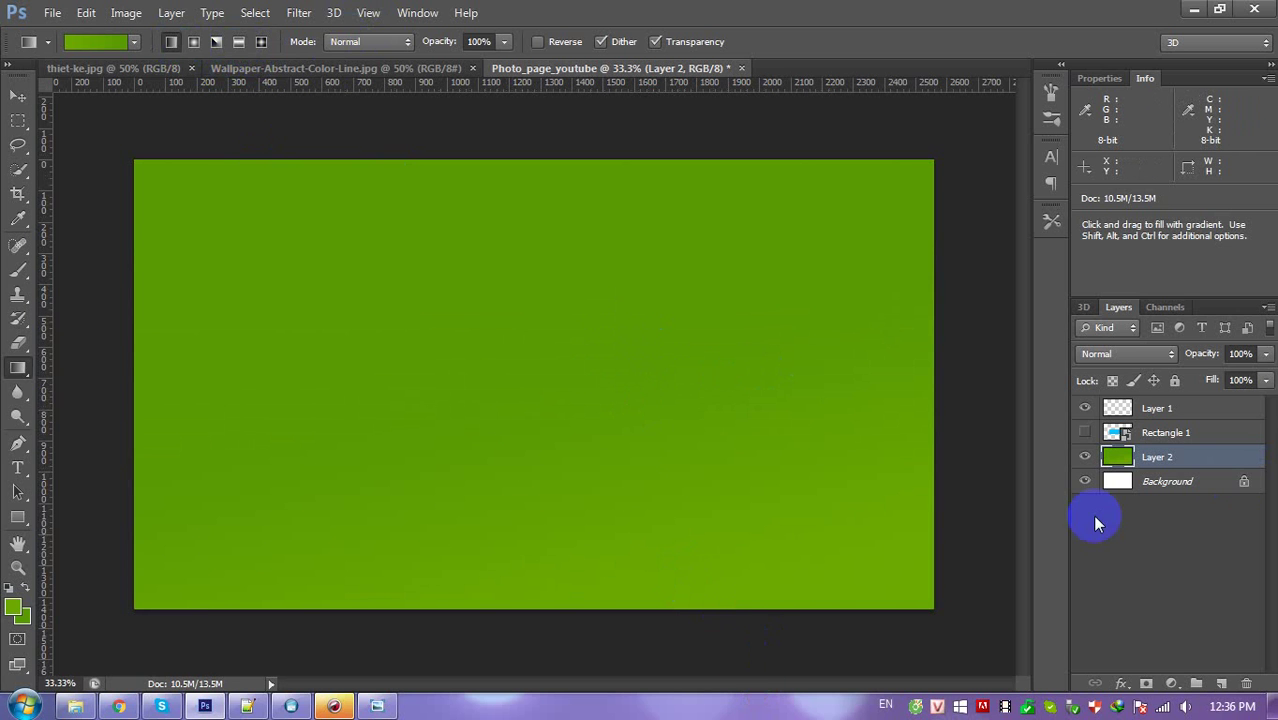
# Step: Set up the Rectangular Marquee with Normal style and default colours
pyautogui.press('m')
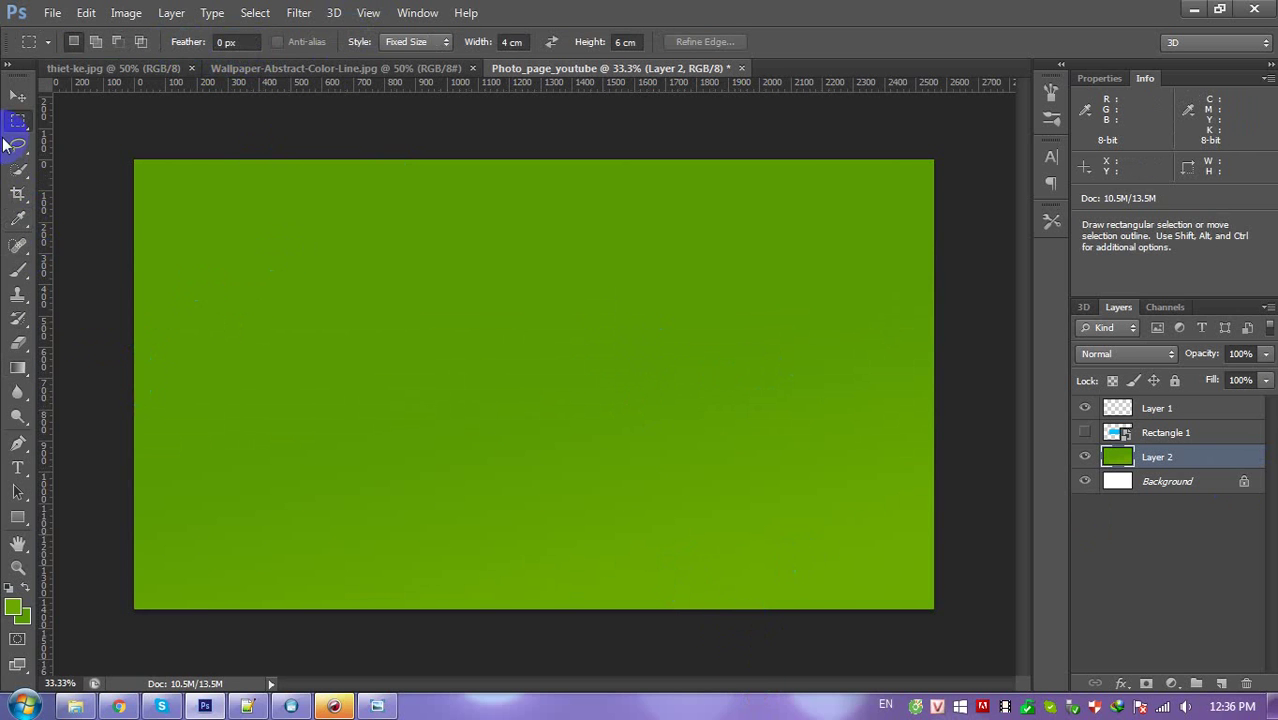
pyautogui.click(16, 612)
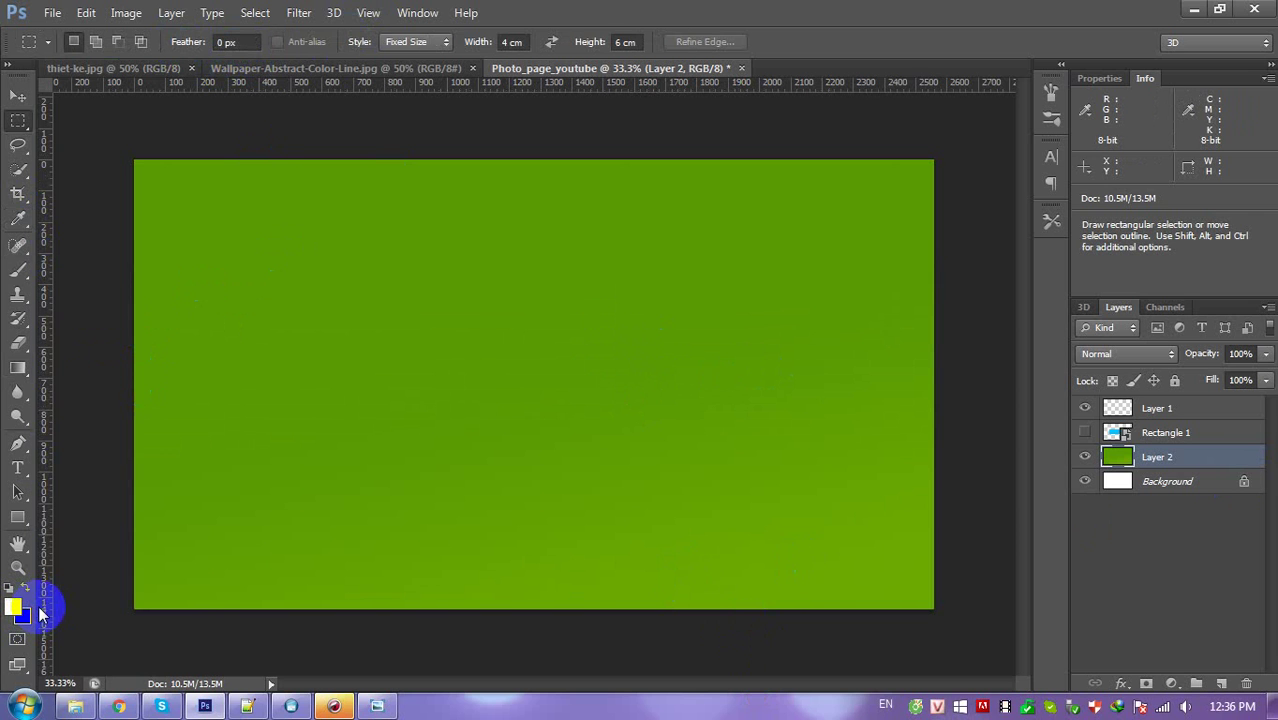
pyautogui.press('d')
pyautogui.click(224, 580)
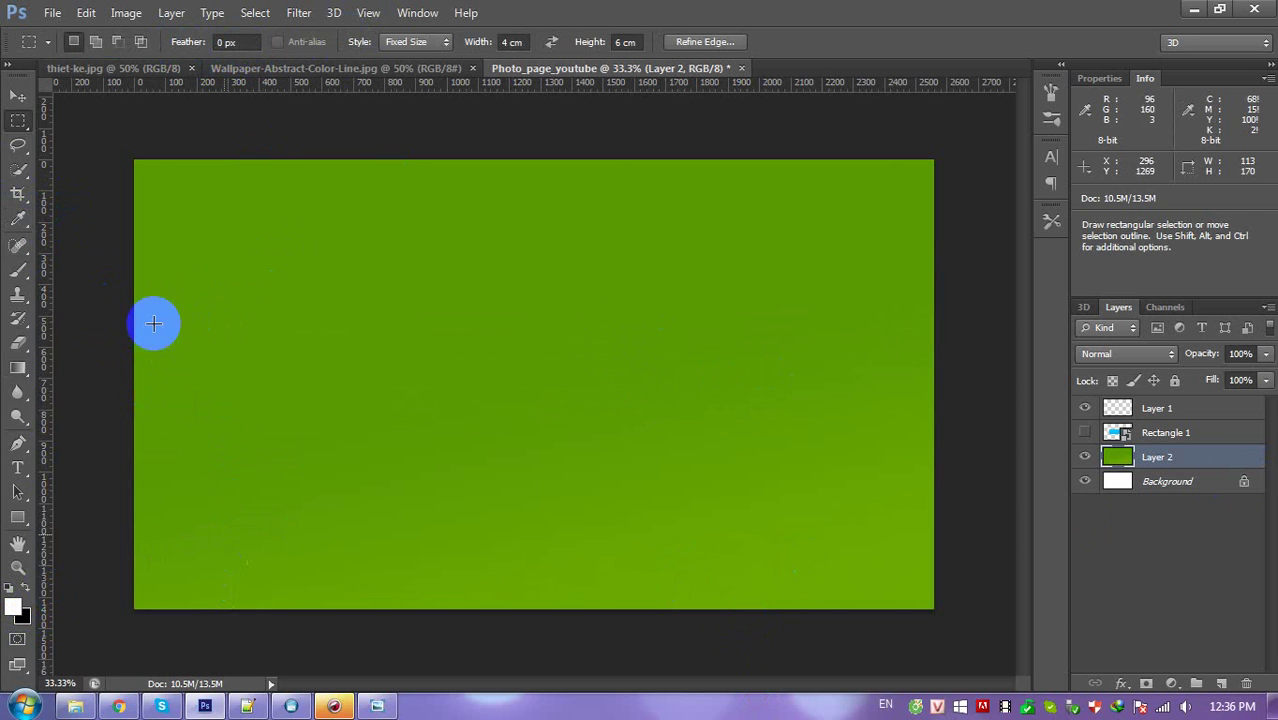
pyautogui.click(432, 42)
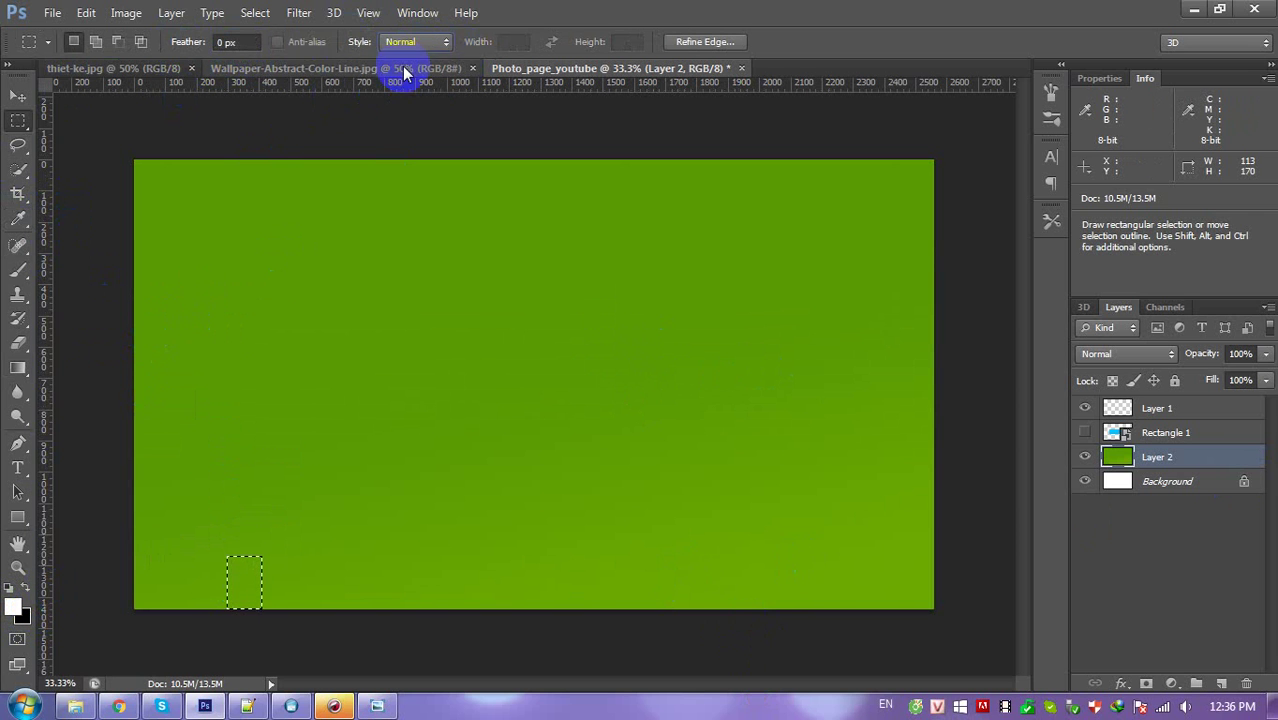
# Step: Select thirteen scattered rectangles of varied sizes, tall strips and small boxes, across the canvas
pyautogui.moveTo(228, 316); pyautogui.dragTo(237, 664)
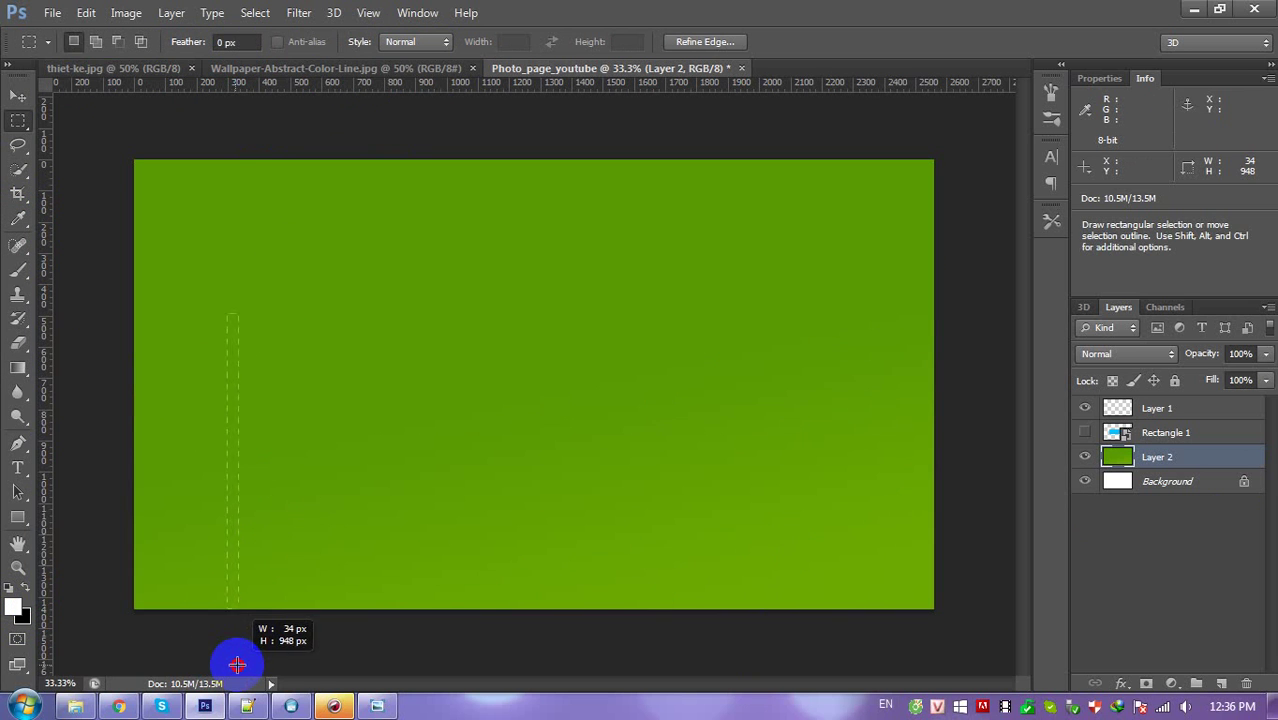
pyautogui.moveTo(295, 406); pyautogui.dragTo(322, 486)
pyautogui.moveTo(326, 240); pyautogui.dragTo(423, 440)
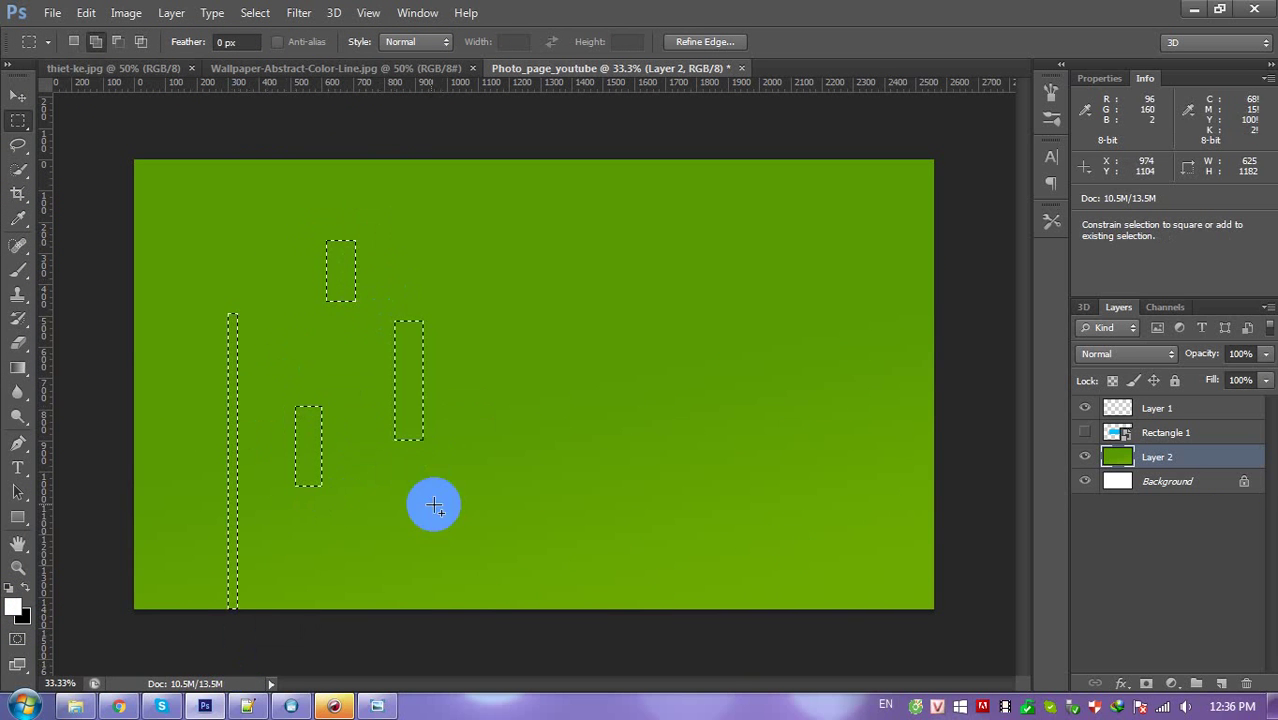
pyautogui.moveTo(368, 505); pyautogui.dragTo(450, 608)
pyautogui.moveTo(486, 398); pyautogui.dragTo(569, 532)
pyautogui.moveTo(473, 187); pyautogui.dragTo(602, 295)
pyautogui.moveTo(658, 248)
pyautogui.mouseDown()
pyautogui.moveTo(680, 516)
pyautogui.moveTo(709, 620)
pyautogui.mouseUp()
pyautogui.moveTo(765, 211); pyautogui.dragTo(808, 435)
pyautogui.moveTo(770, 490); pyautogui.dragTo(866, 563)
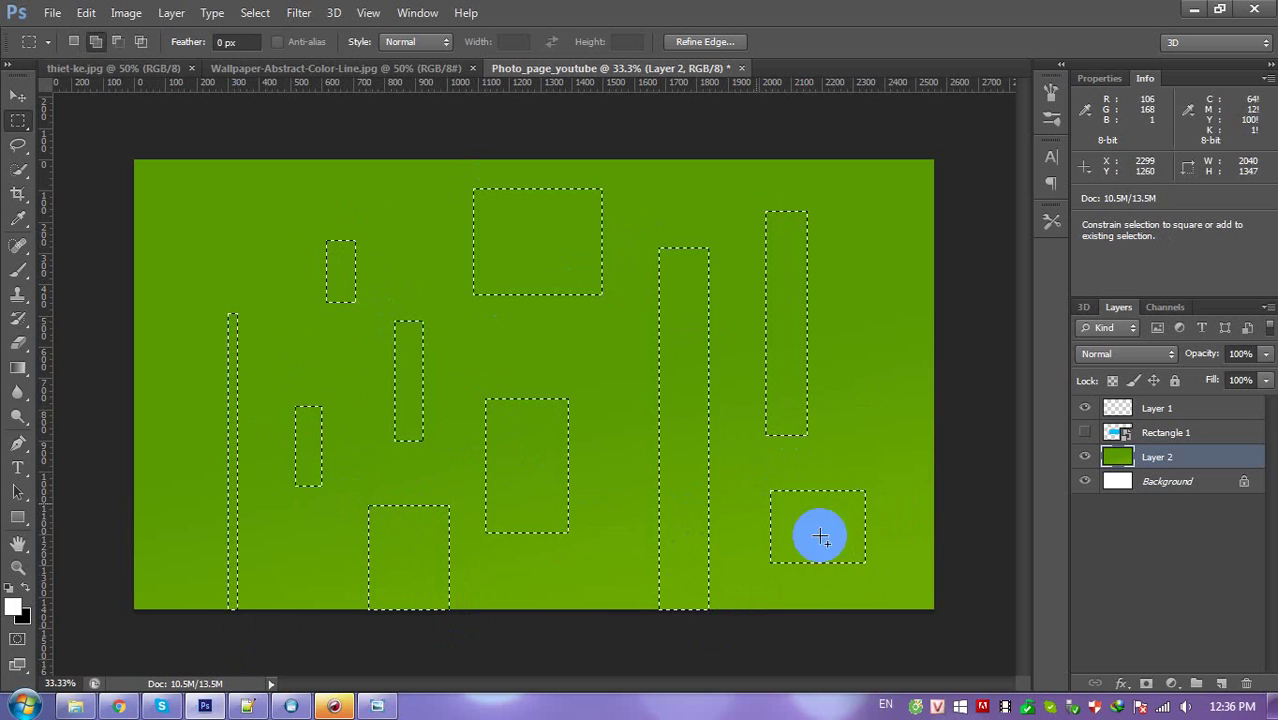
pyautogui.moveTo(395, 318); pyautogui.dragTo(520, 365)
pyautogui.moveTo(211, 162); pyautogui.dragTo(249, 213)
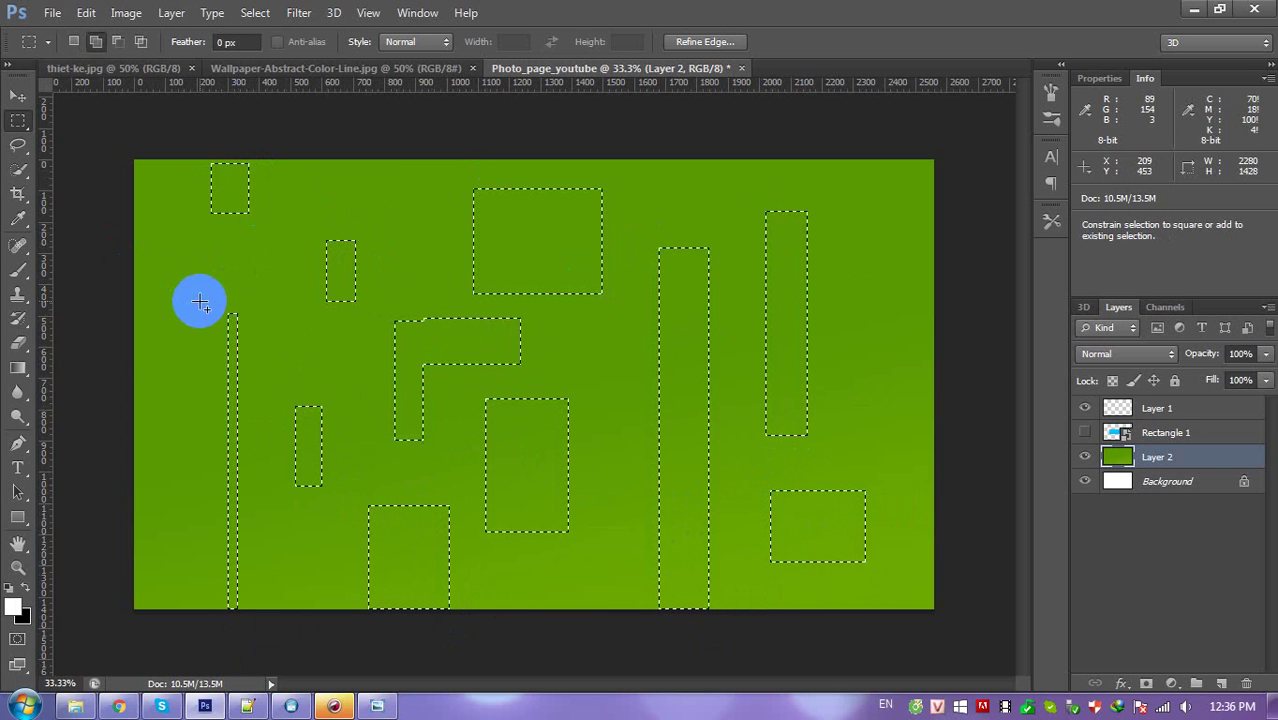
pyautogui.moveTo(153, 272); pyautogui.dragTo(197, 299)
pyautogui.moveTo(164, 380); pyautogui.dragTo(187, 461)
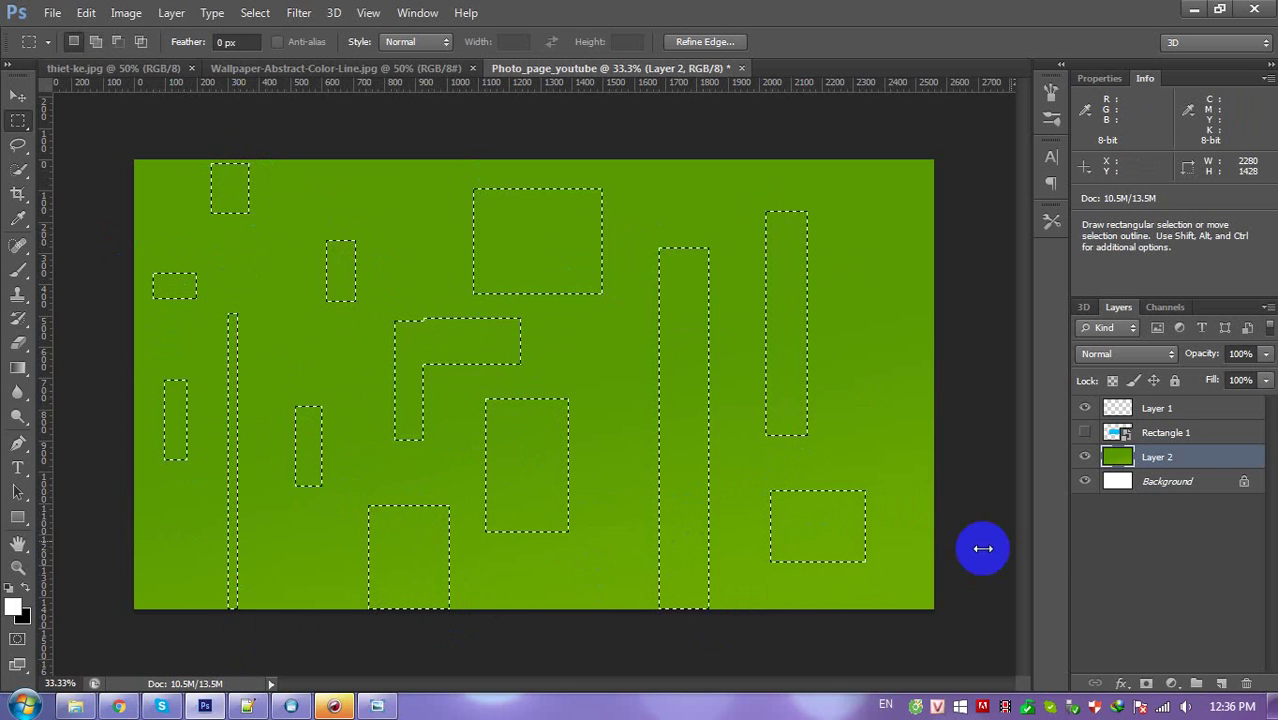
# Step: Fill the selected rectangles with white on a new Layer 3 and deselect
pyautogui.click(1220, 685)
pyautogui.hotkey('alt', 'BackSpace')
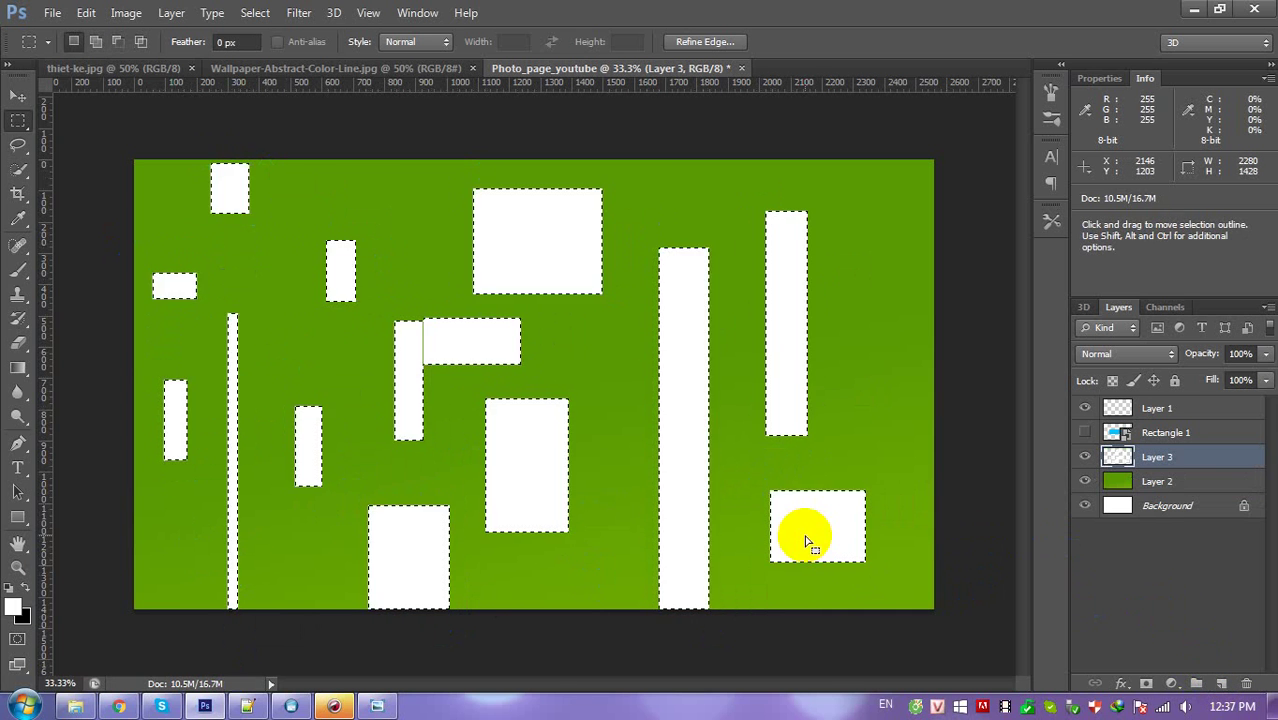
pyautogui.click(762, 515)
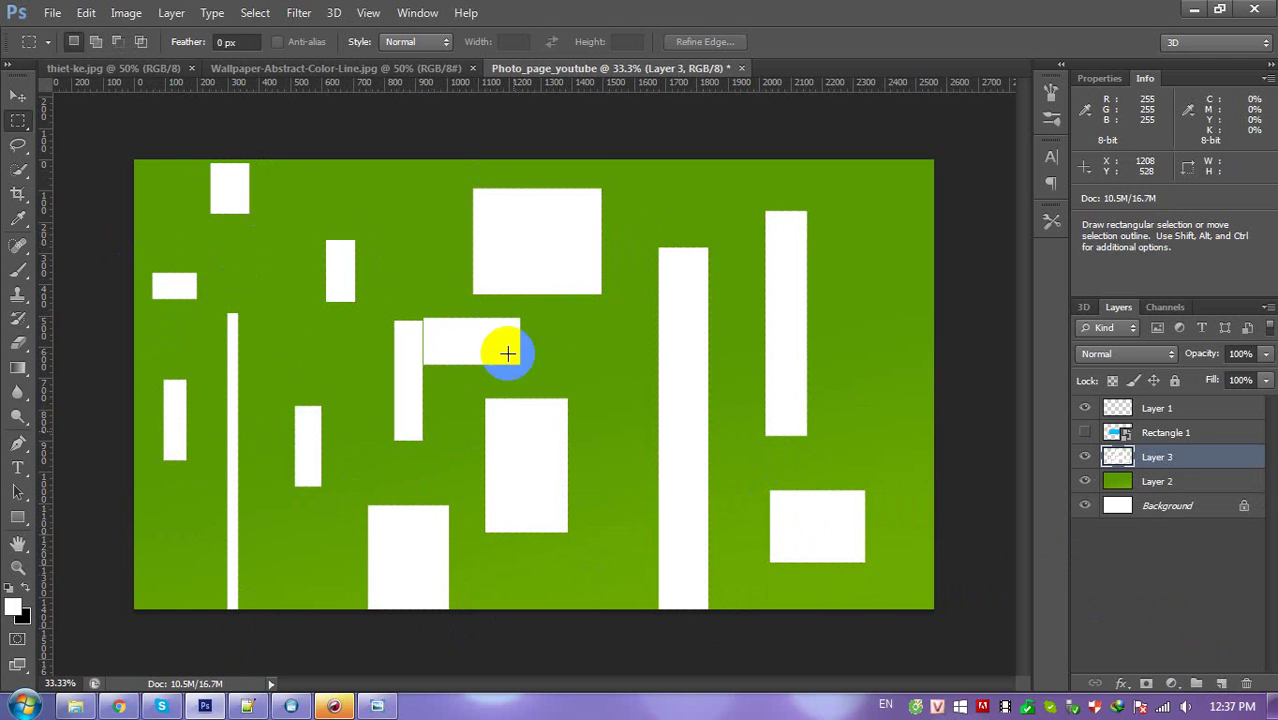
# Step: Apply a Gaussian Blur of about 129 px to the white rectangles on Layer 3
pyautogui.click(298, 13)
pyautogui.moveTo(308, 202)
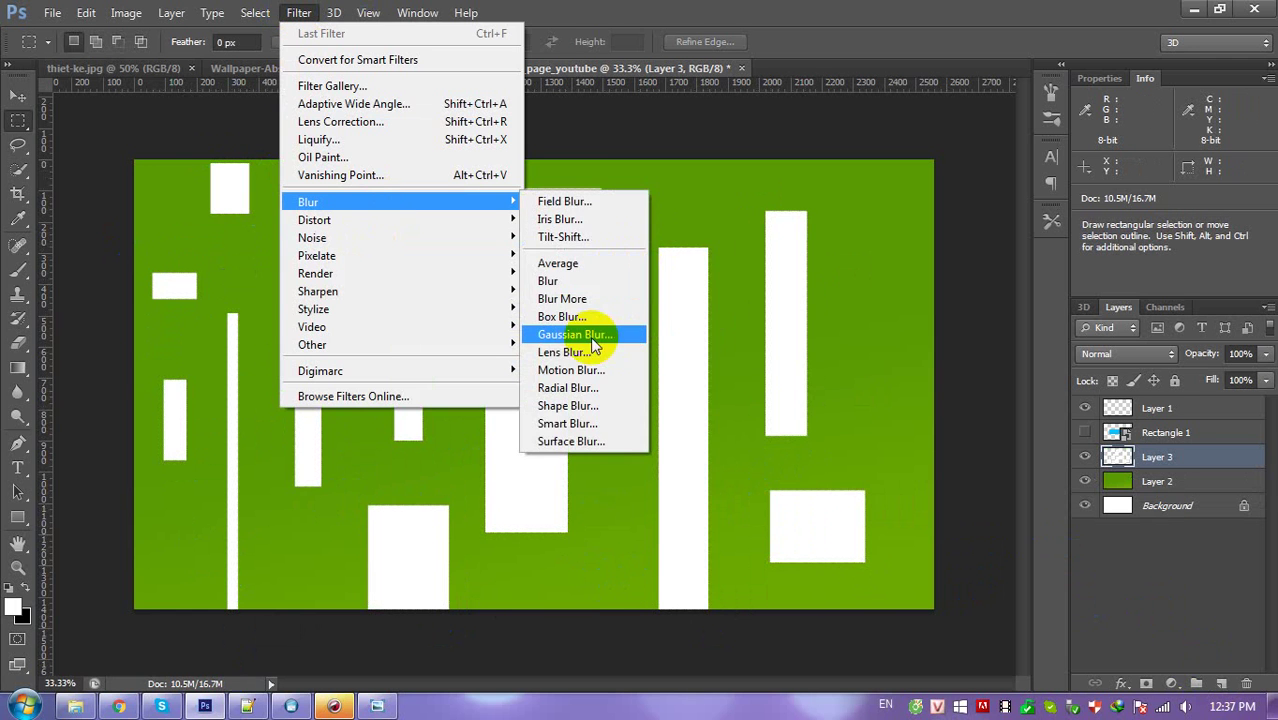
pyautogui.click(580, 334)
pyautogui.moveTo(620, 152); pyautogui.dragTo(838, 167)
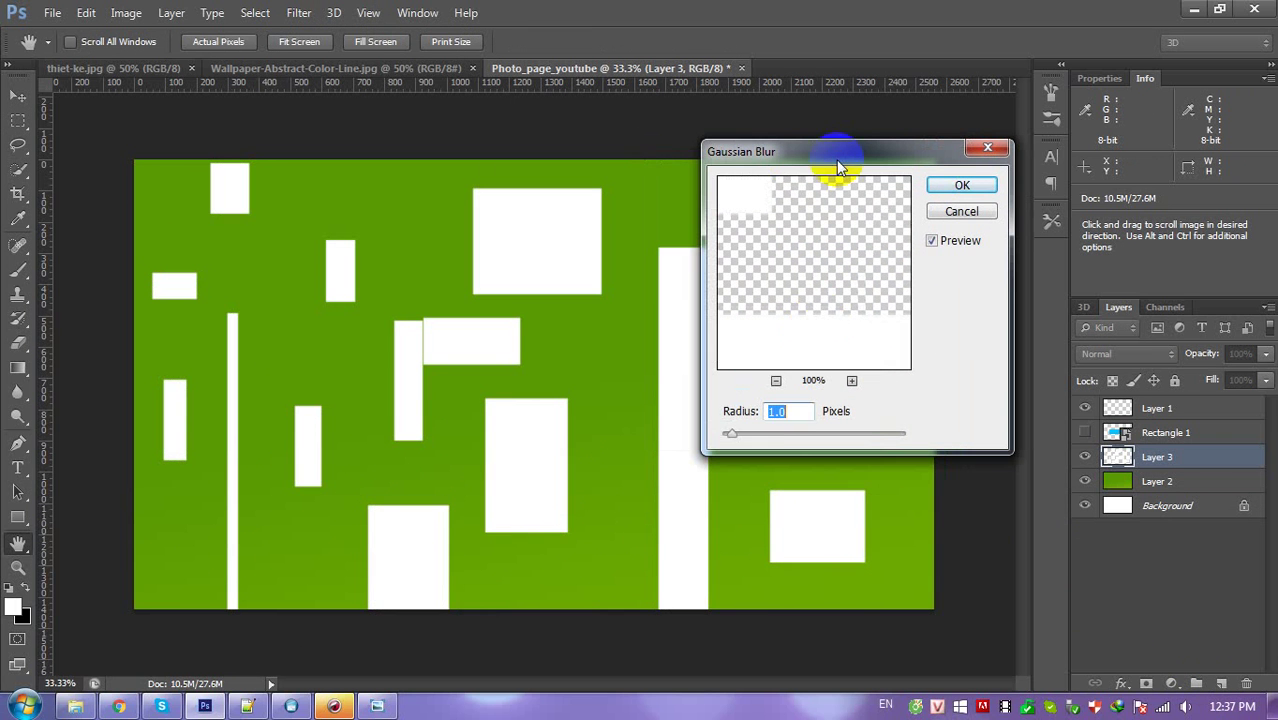
pyautogui.moveTo(789, 437); pyautogui.dragTo(846, 440)
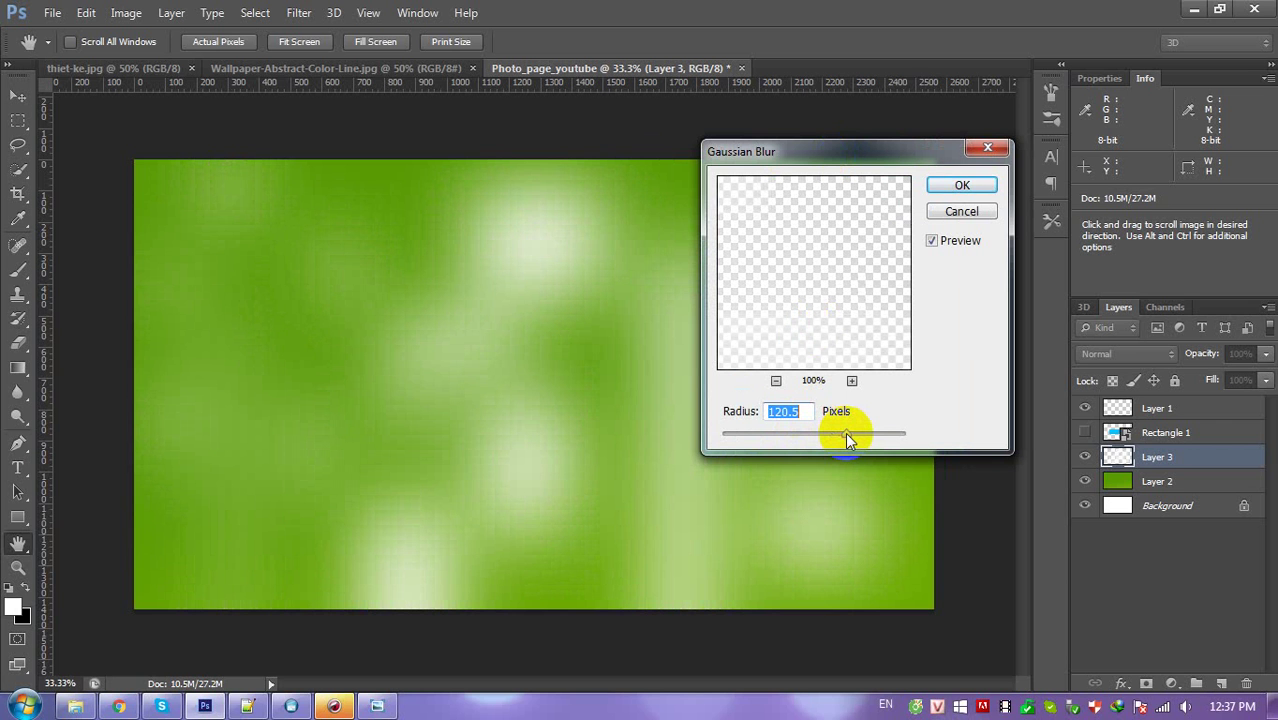
pyautogui.moveTo(846, 436); pyautogui.dragTo(849, 436)
pyautogui.press('Return')
pyautogui.press('m')
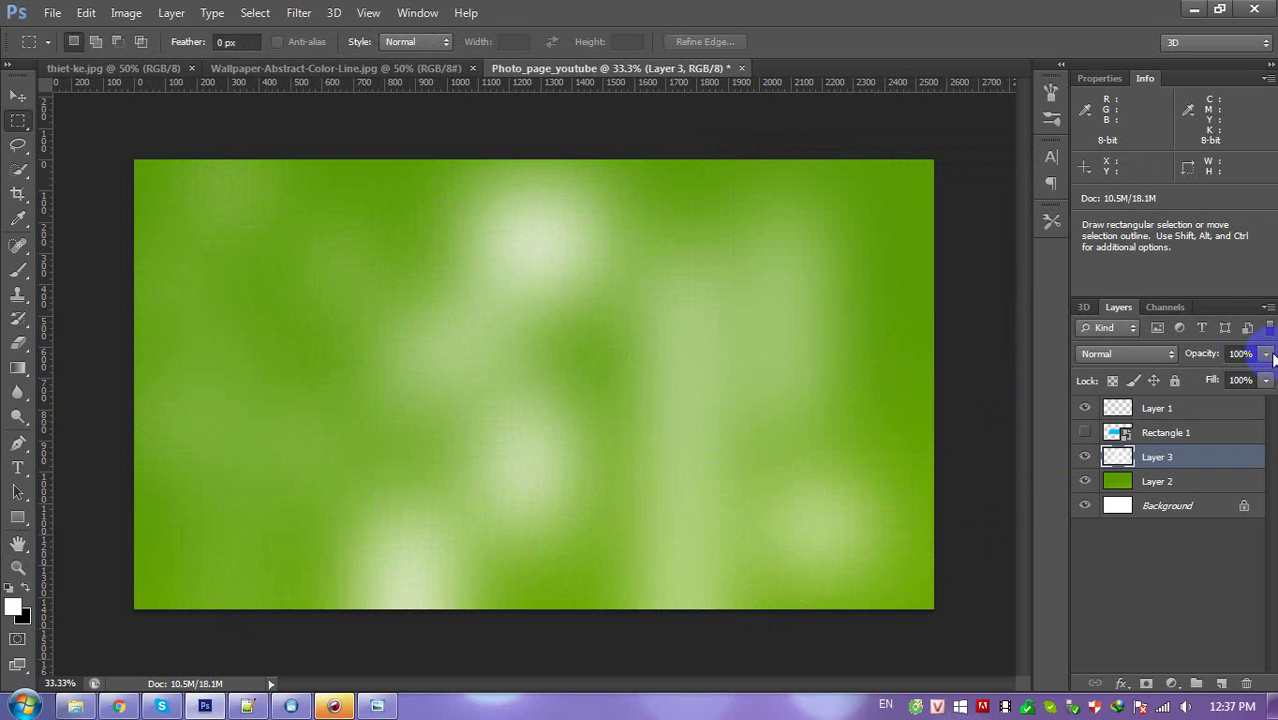
# Step: Try the blurred layer at 67% opacity, then restore it to 100%
pyautogui.click(1266, 355)
pyautogui.click(1236, 377)
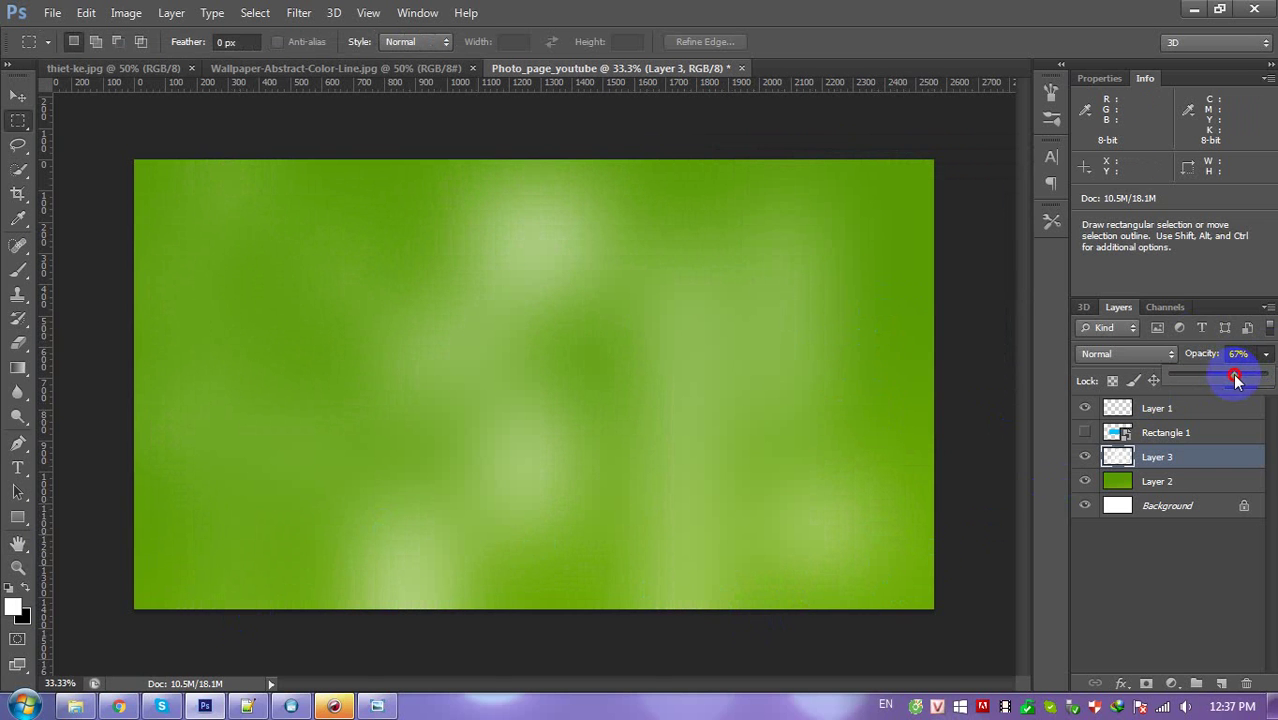
pyautogui.moveTo(1236, 377); pyautogui.dragTo(1270, 373)
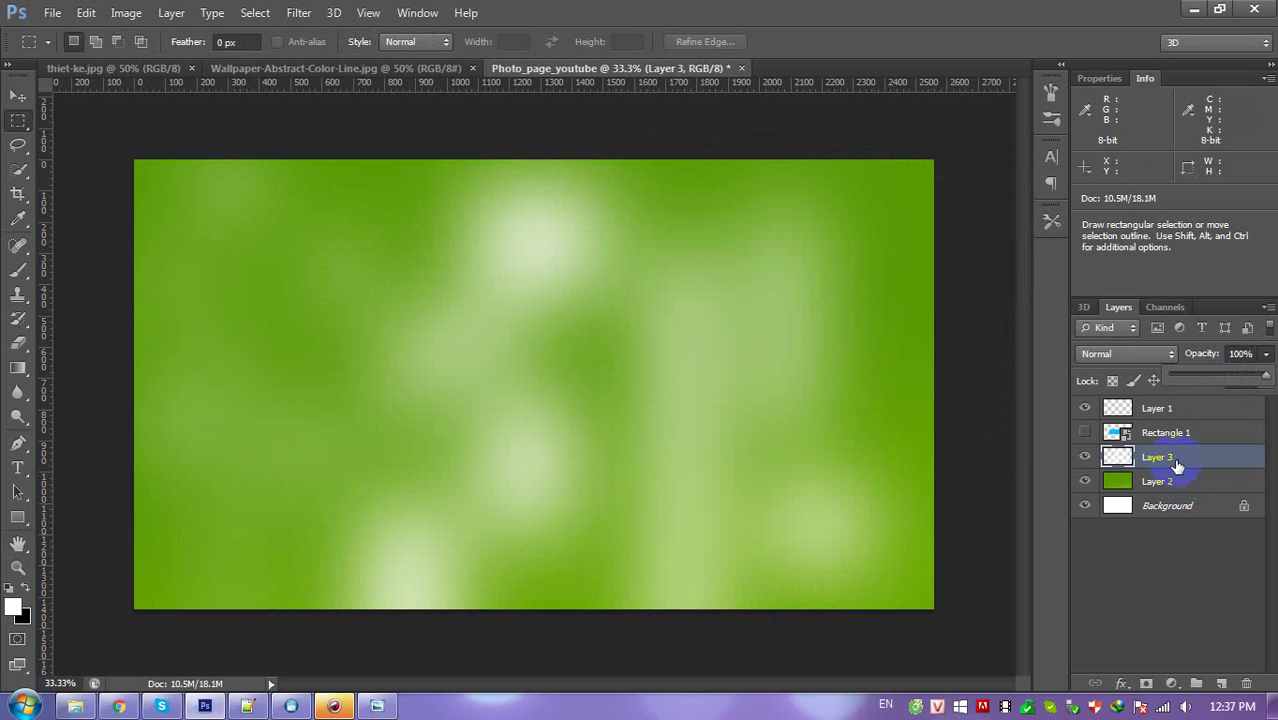
pyautogui.click(1180, 462)
# Step: Make Rectangle 1 visible again and zoom to 50% on the blue box
pyautogui.click(1150, 434)
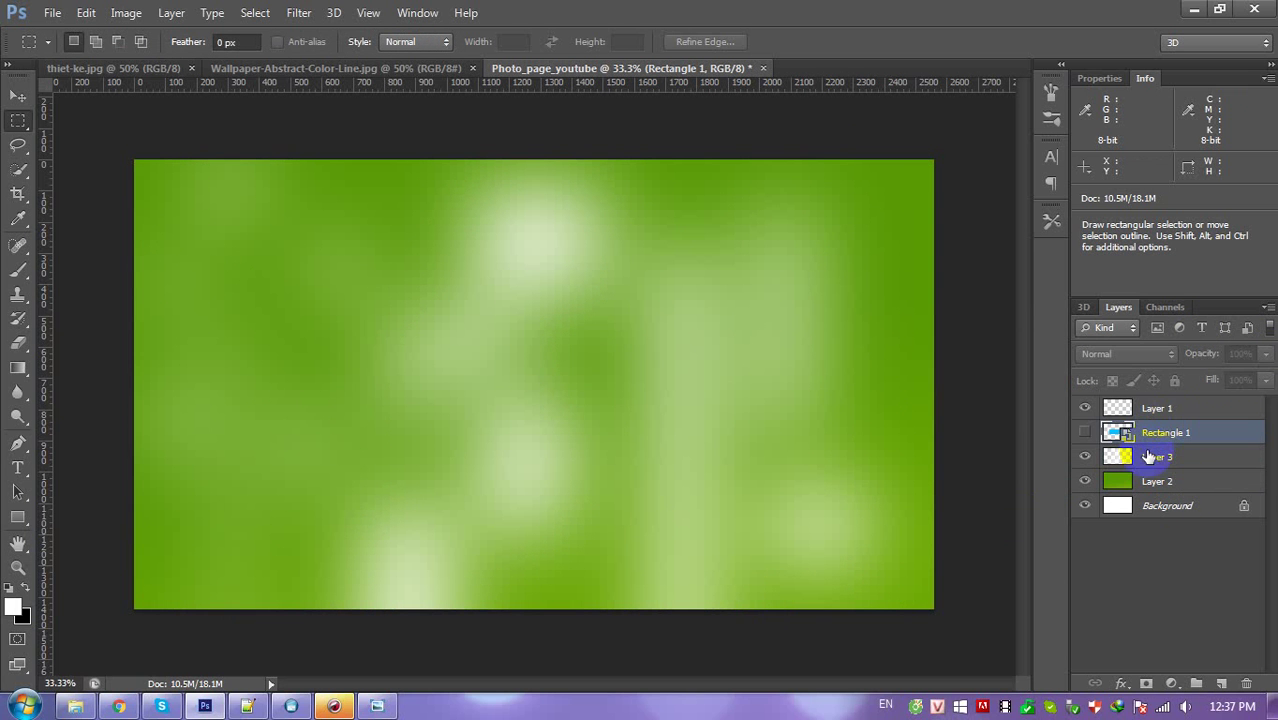
pyautogui.click(1086, 434)
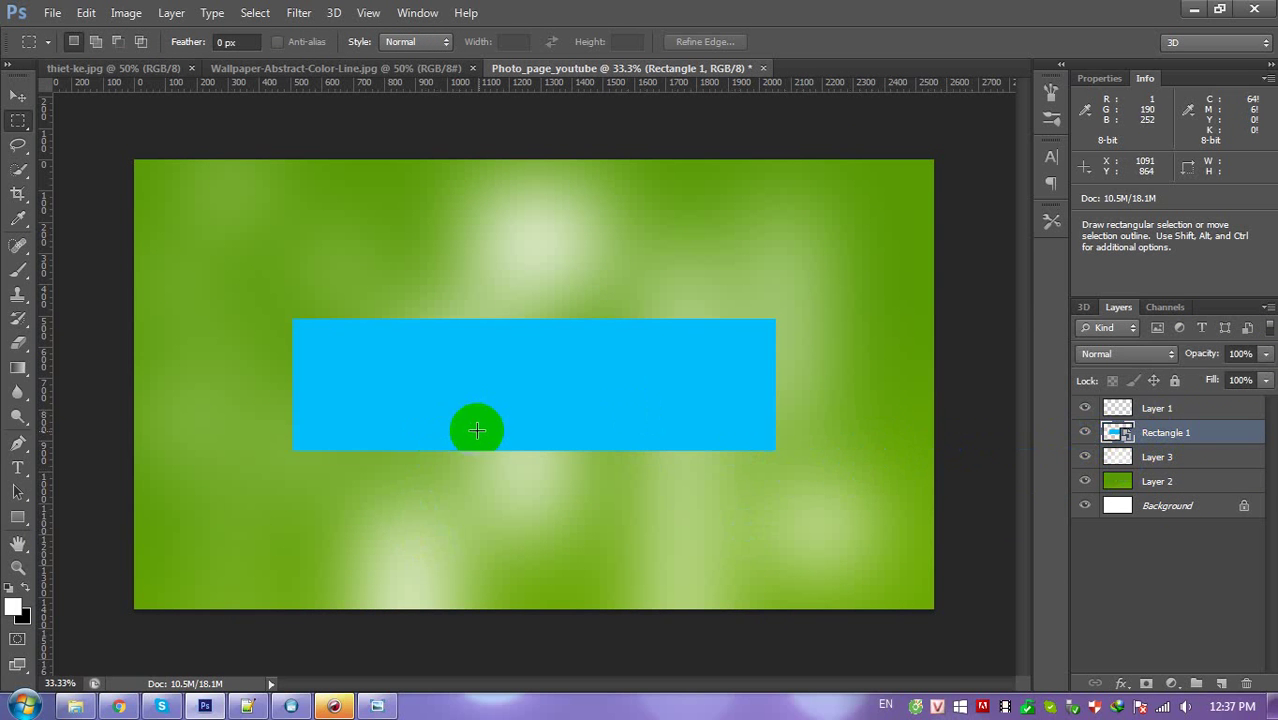
pyautogui.hotkey('ctrl', '+')
# Step: Add a trial THIẾT KẾ WEBSITE heading on the blue box and move it toward the centre
pyautogui.press('t')
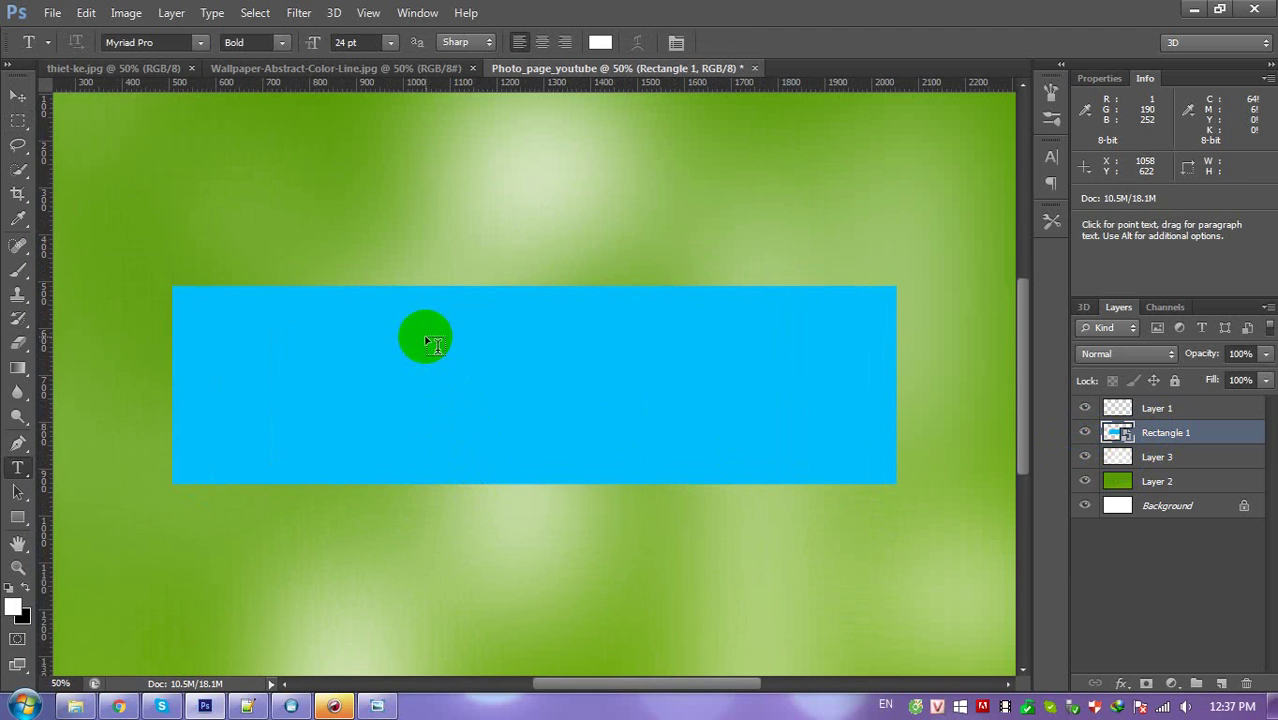
pyautogui.click(430, 343)
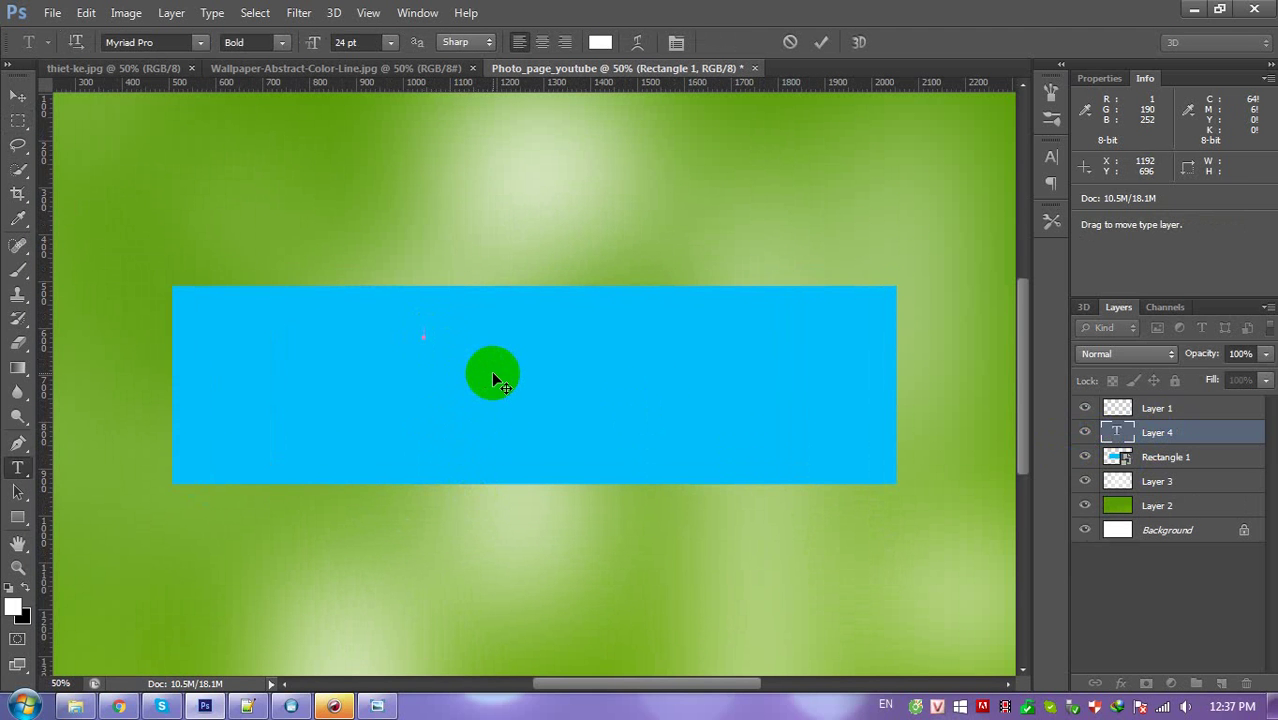
pyautogui.write('THIE')
pyautogui.click(1232, 423)
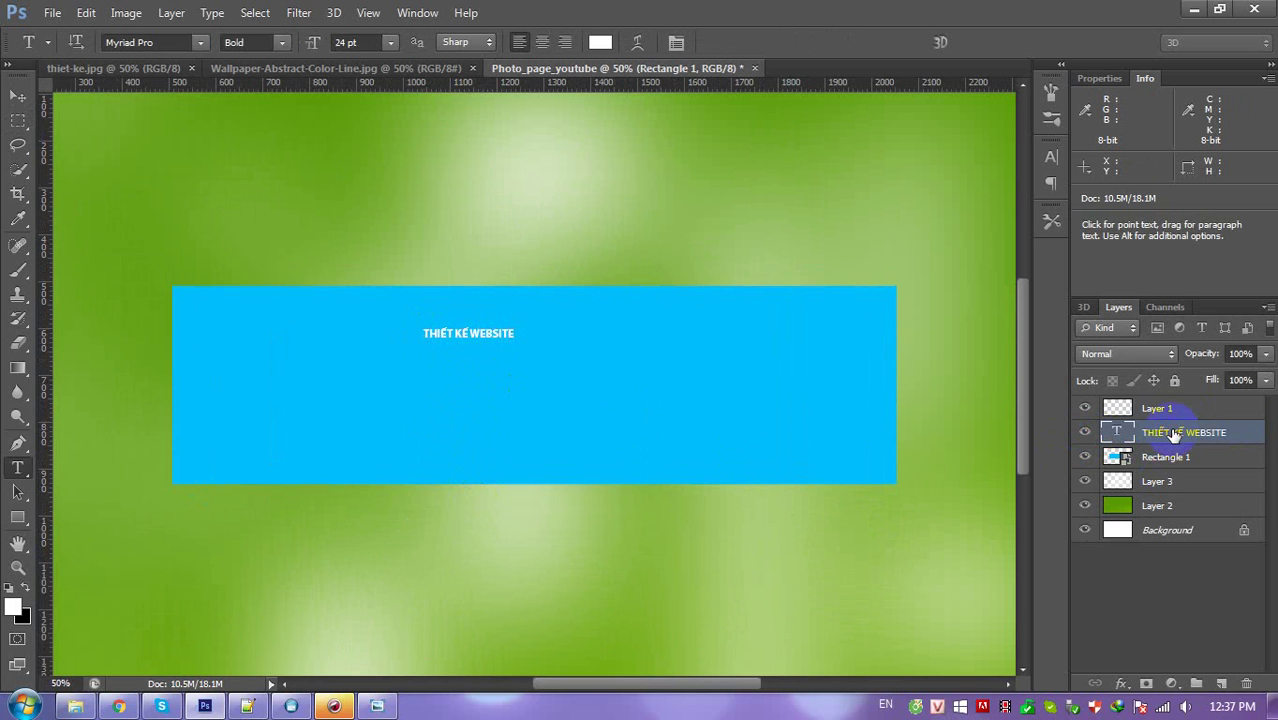
pyautogui.press('v')
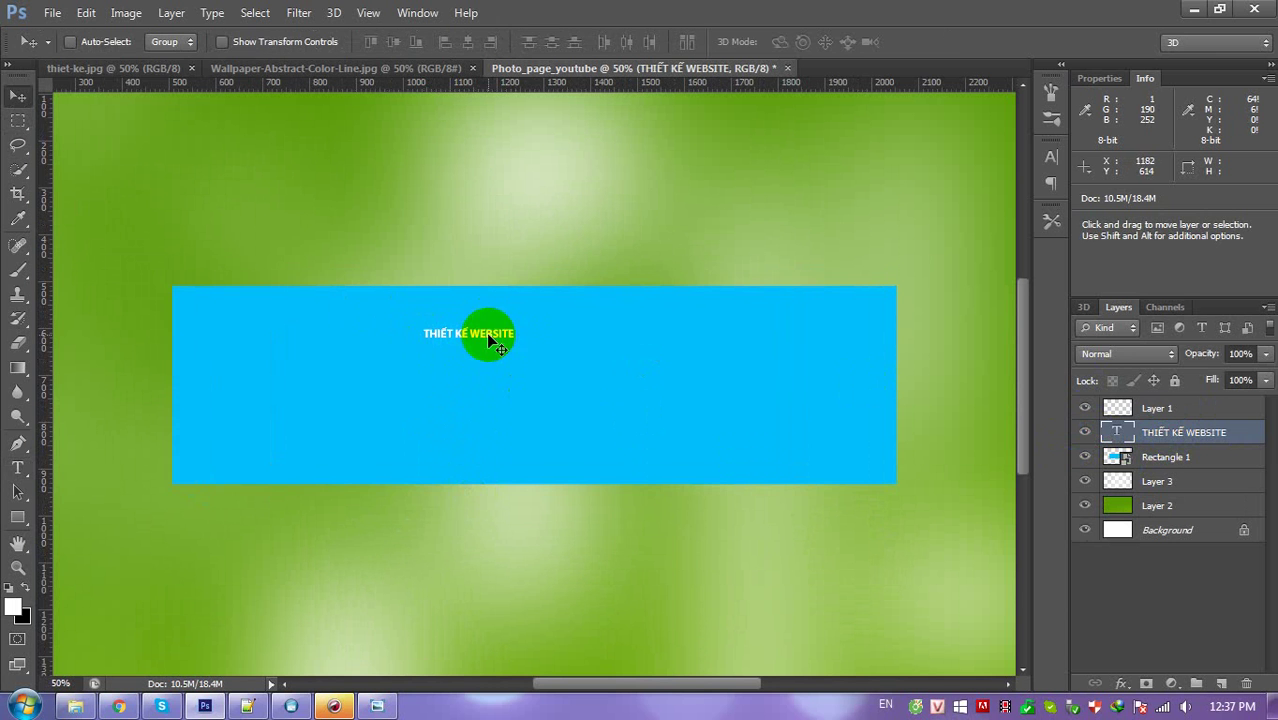
pyautogui.moveTo(486, 333)
pyautogui.mouseDown()
pyautogui.moveTo(633, 340)
pyautogui.moveTo(598, 343)
pyautogui.mouseUp()
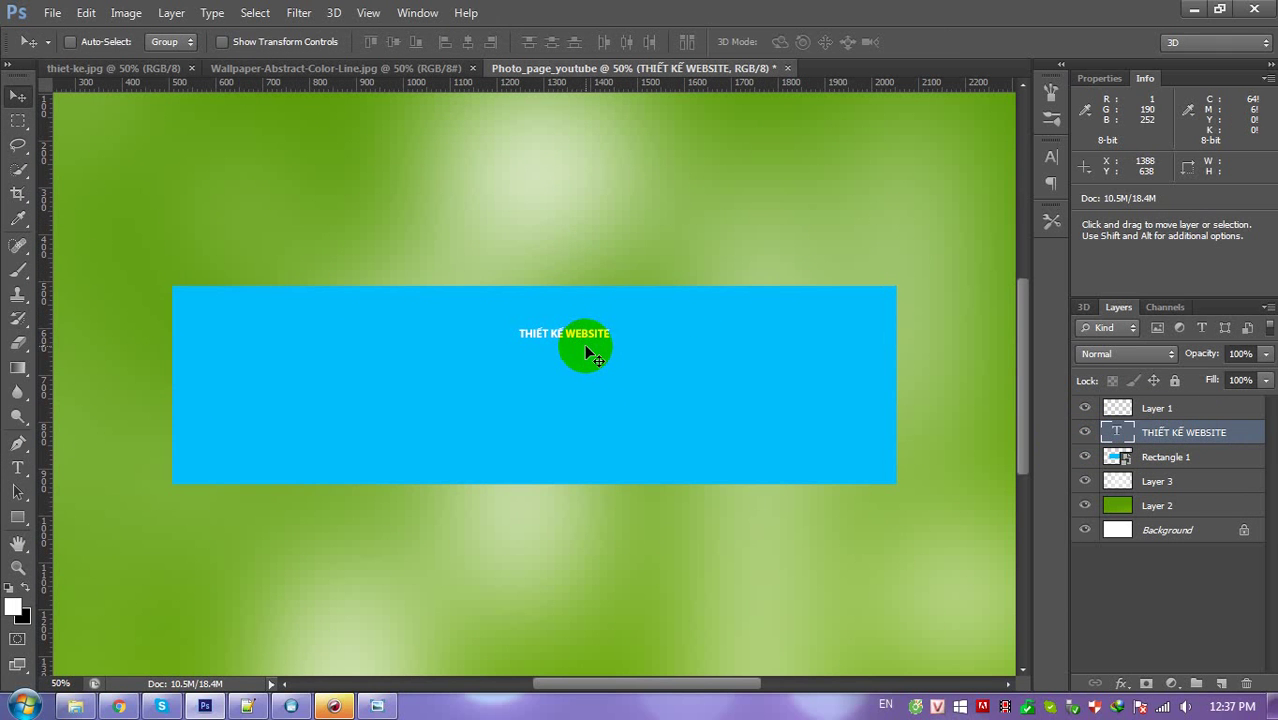
# Step: Rasterize the trial heading, then delete the THIẾT KẾ WEBSITE layer
pyautogui.press('y')
pyautogui.click(598, 343)
pyautogui.click(568, 289)
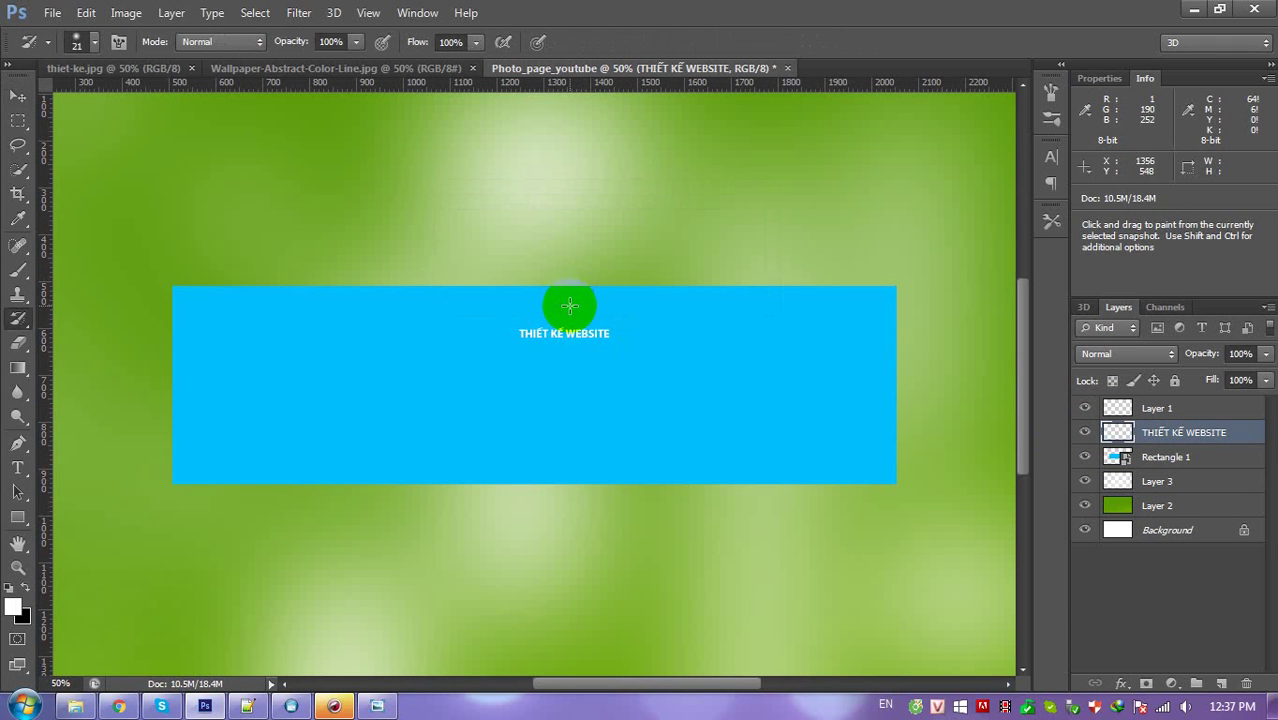
pyautogui.press('t')
pyautogui.click(576, 345)
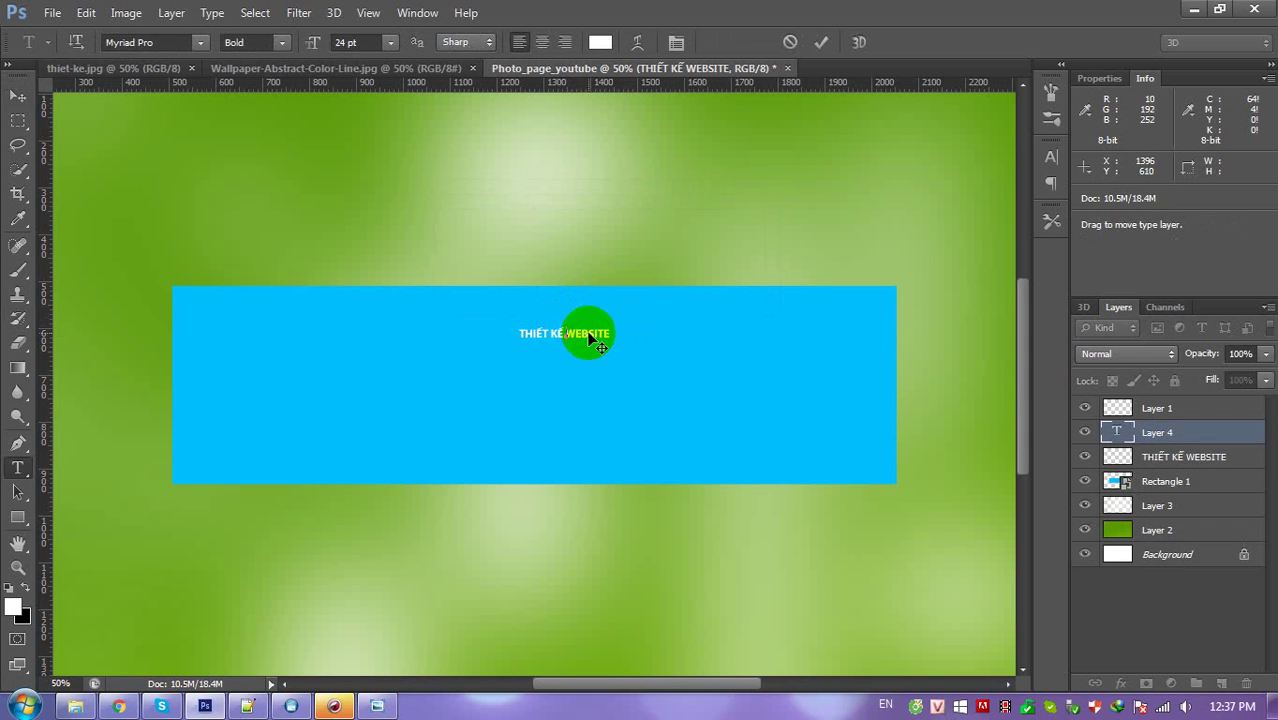
pyautogui.click(1168, 455)
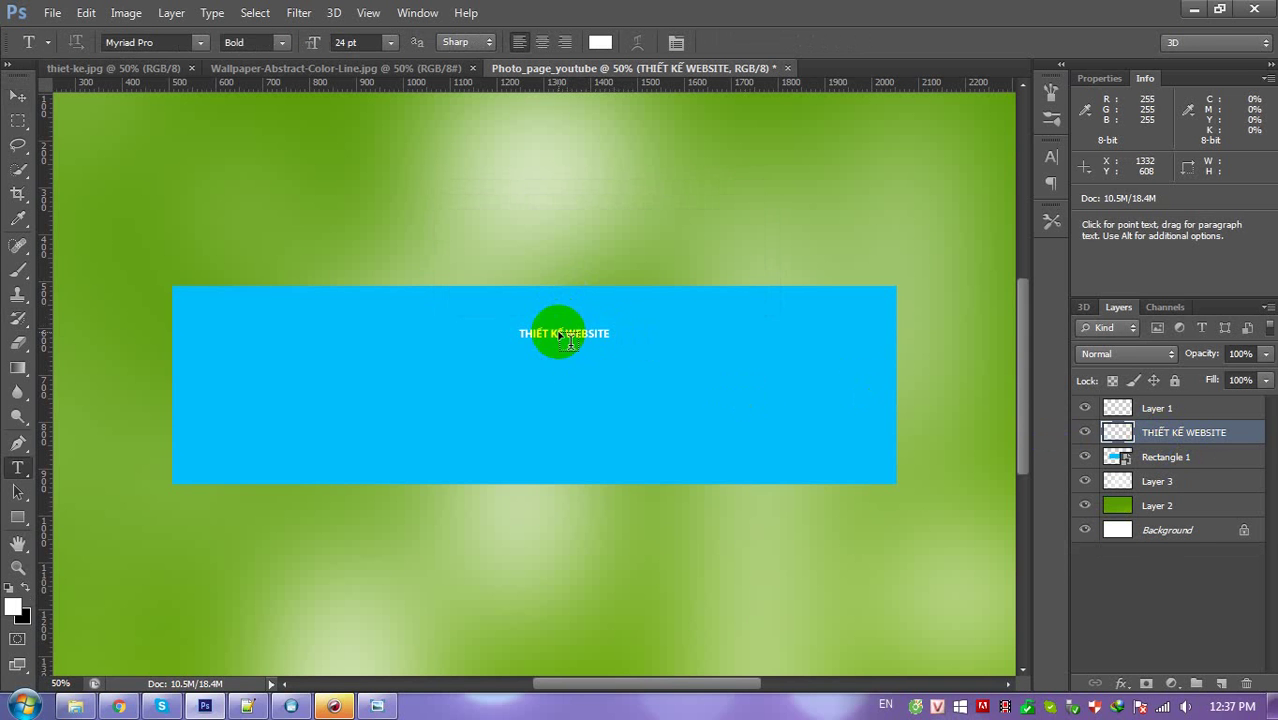
pyautogui.press('Delete')
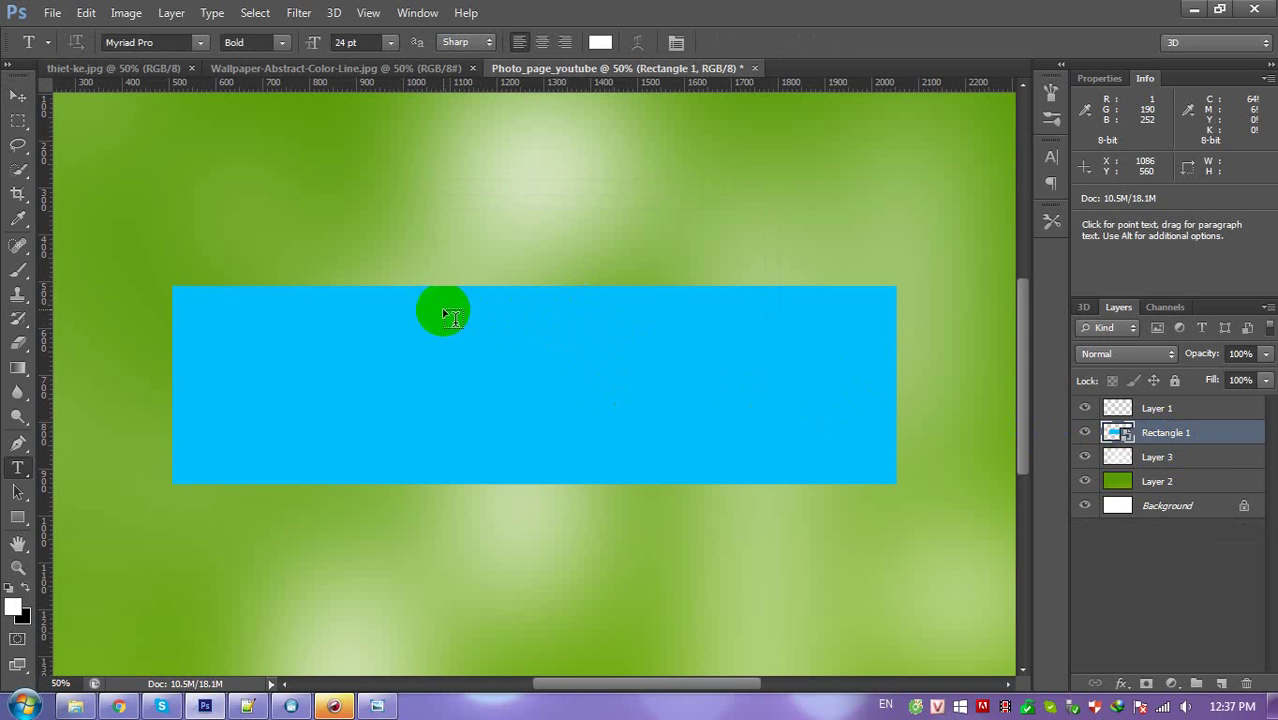
# Step: In a paragraph text box, type the heading and the service lines, then select all the text
pyautogui.moveTo(446, 310)
pyautogui.mouseDown()
pyautogui.moveTo(720, 451)
pyautogui.moveTo(842, 470)
pyautogui.mouseUp()
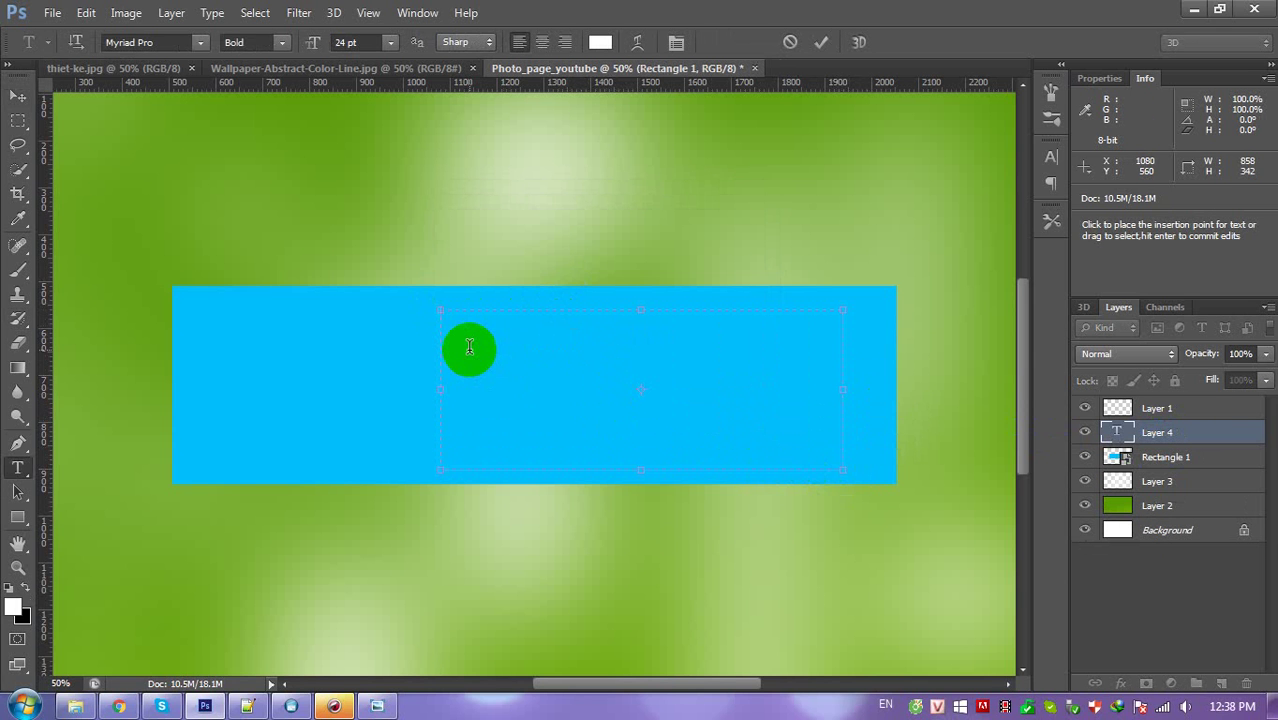
pyautogui.write('THIẾT KẾ')
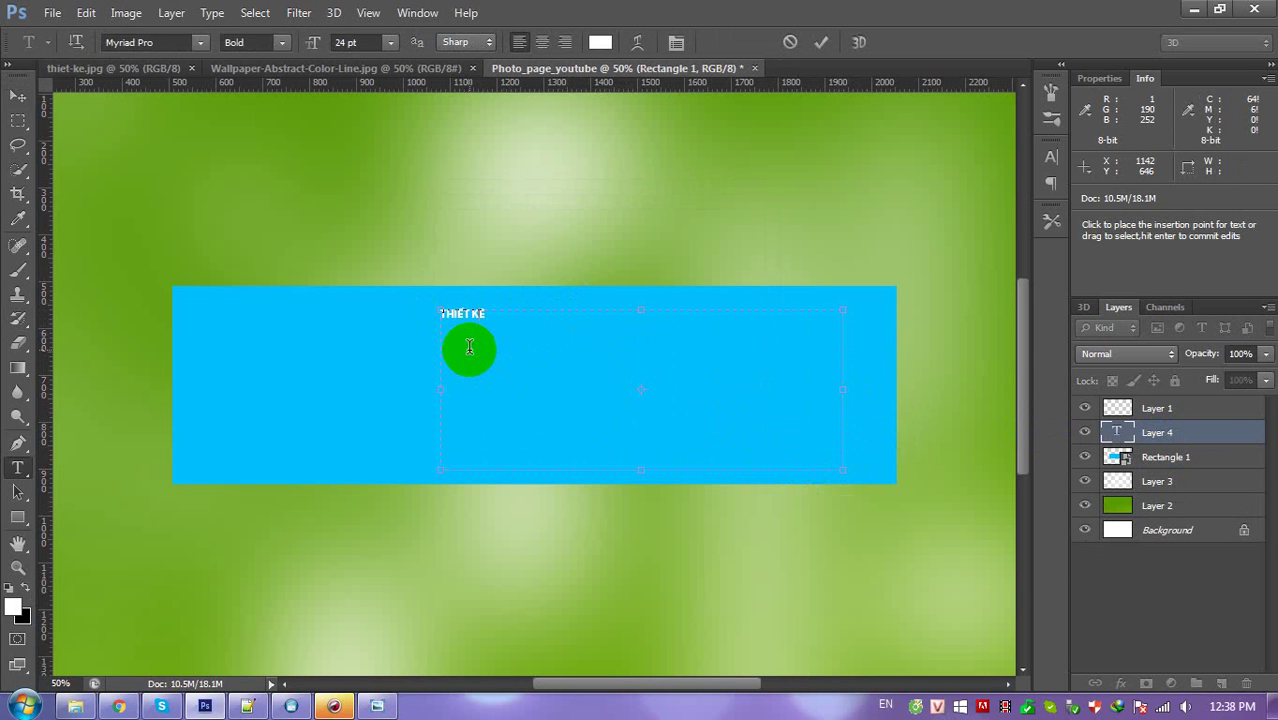
pyautogui.write(' WEBSITE CH')
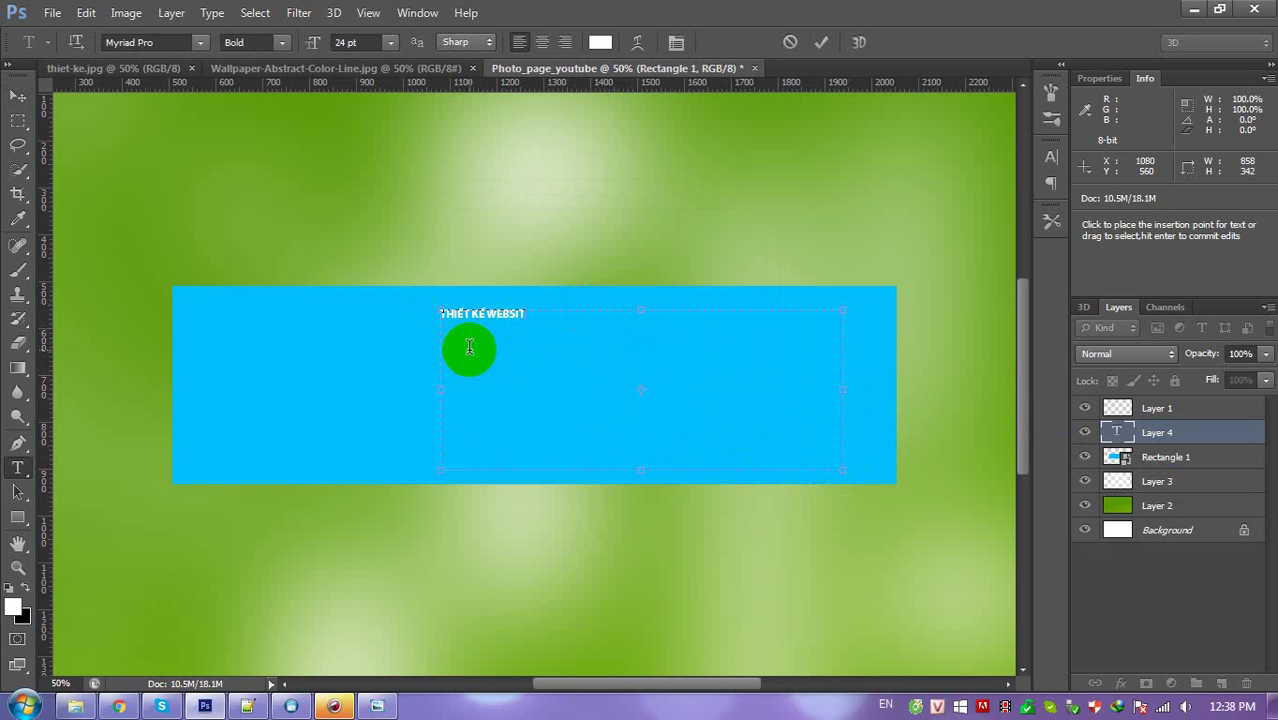
pyautogui.write('UYÊN NGHIỆP')
pyautogui.press('Return')
pyautogui.write('TH')
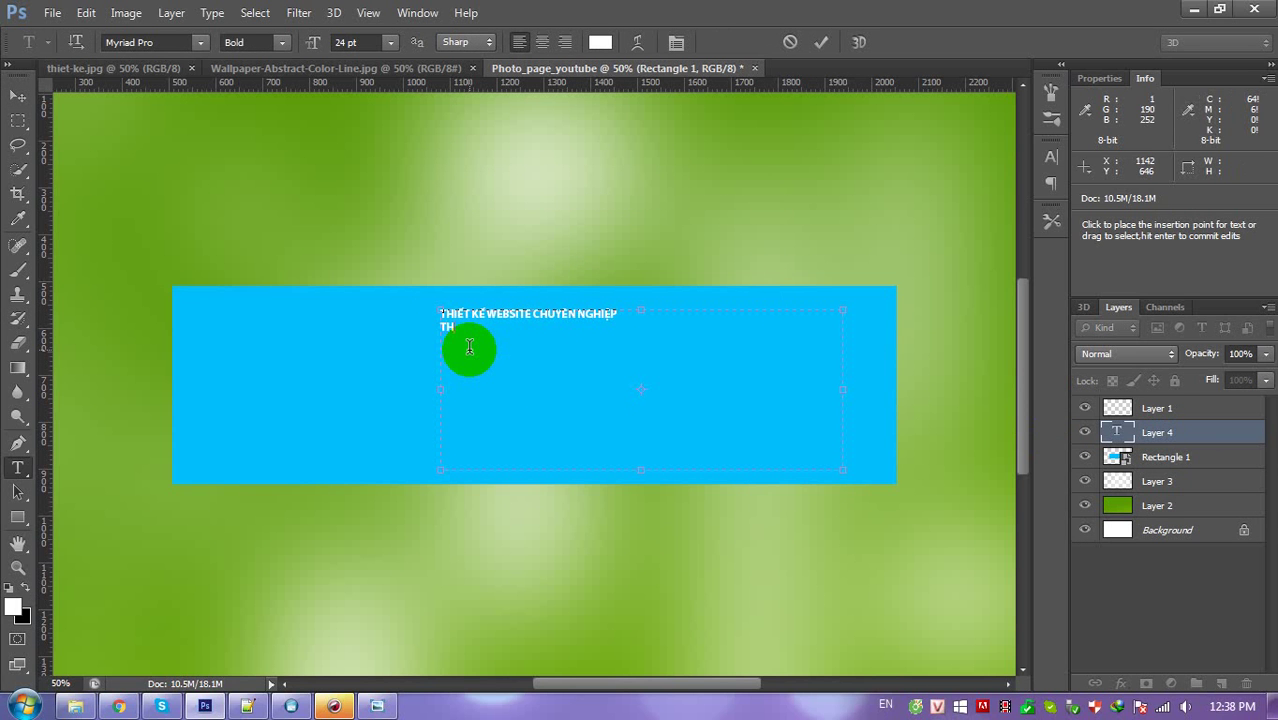
pyautogui.write('IẾT KẾ ĐỒ HỌA')
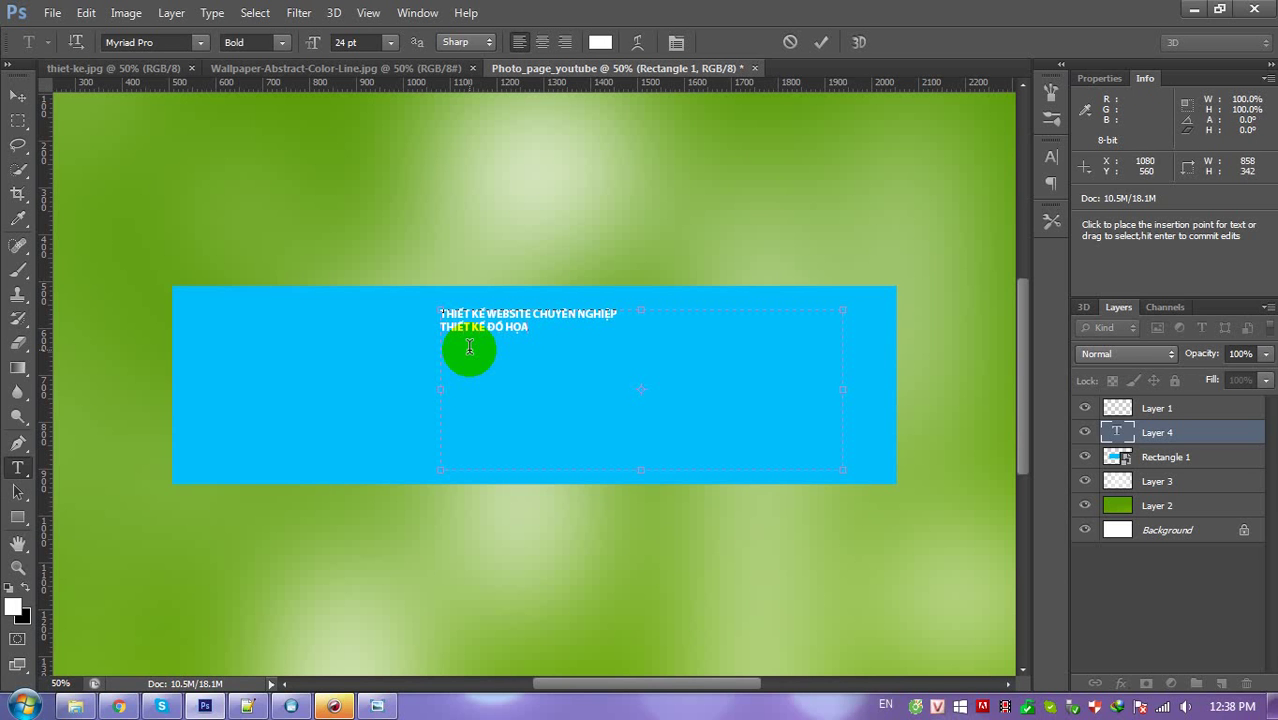
pyautogui.press('Return')
pyautogui.write('THIẾT')
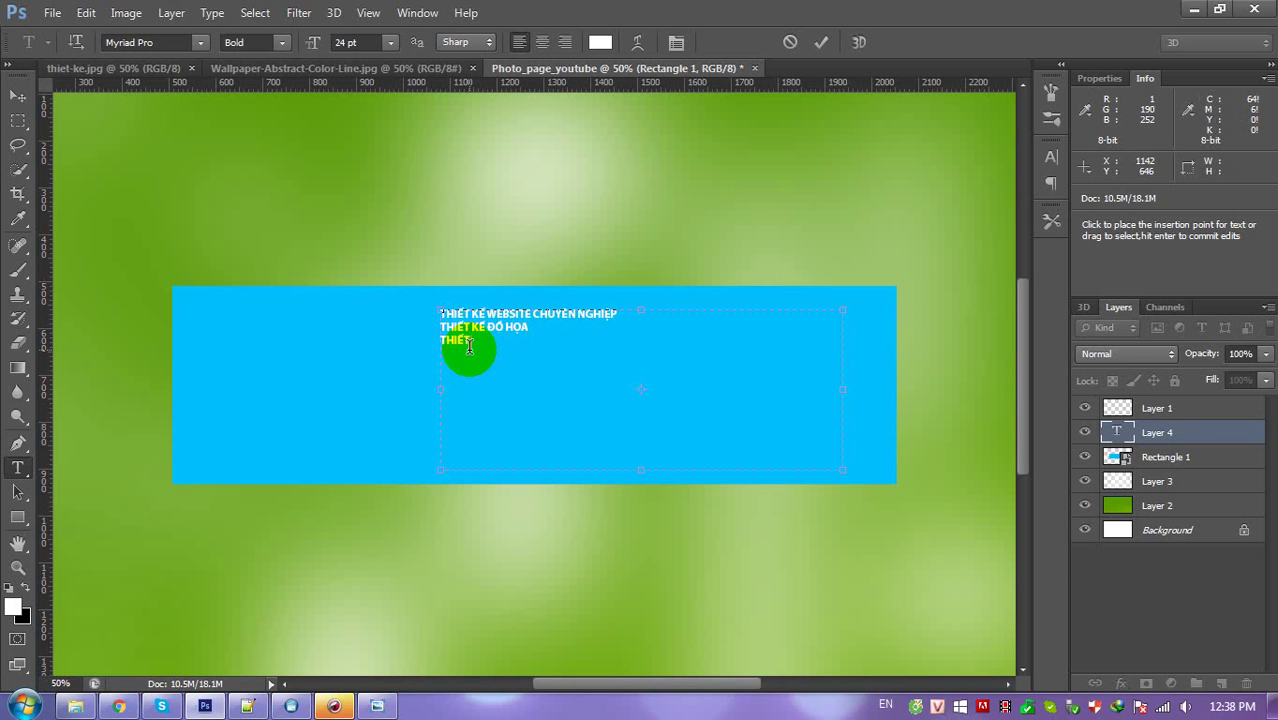
pyautogui.write(' KẾ BANNER')
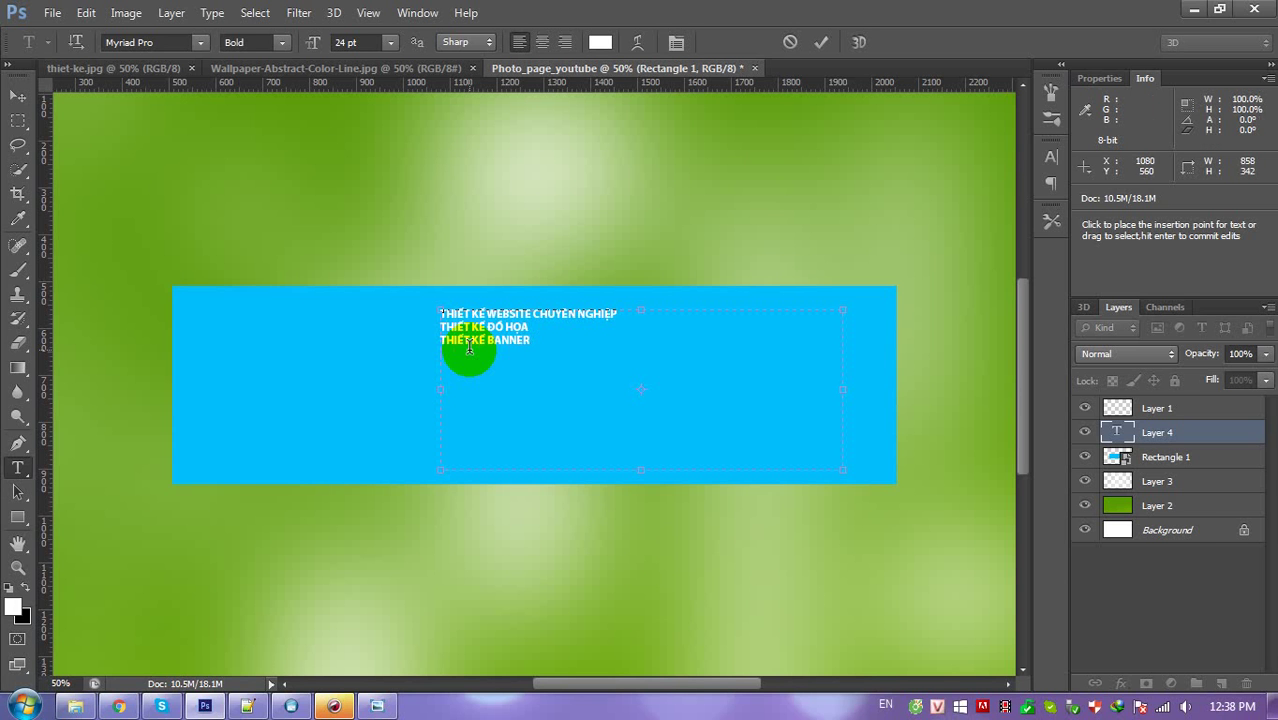
pyautogui.press('Return')
pyautogui.write('THIẾT')
pyautogui.write(' KẾ BANNER, BANNER G')
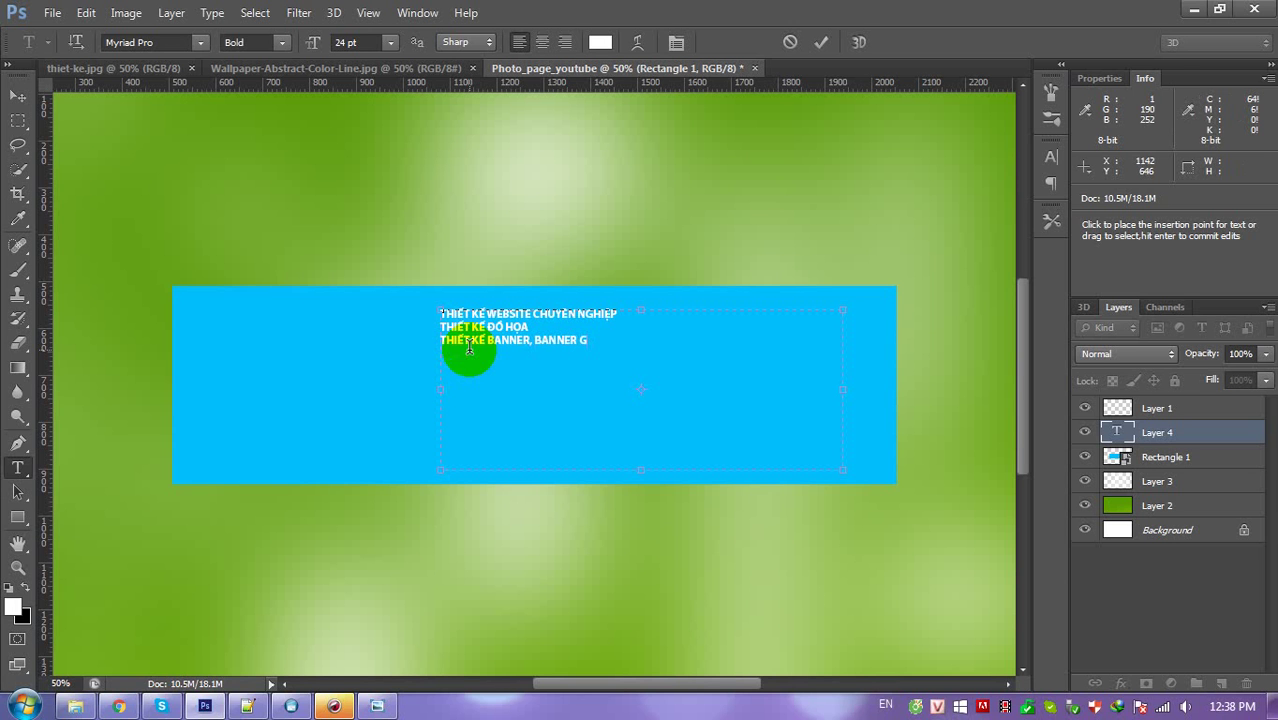
pyautogui.write('OOGLE DISPLA')
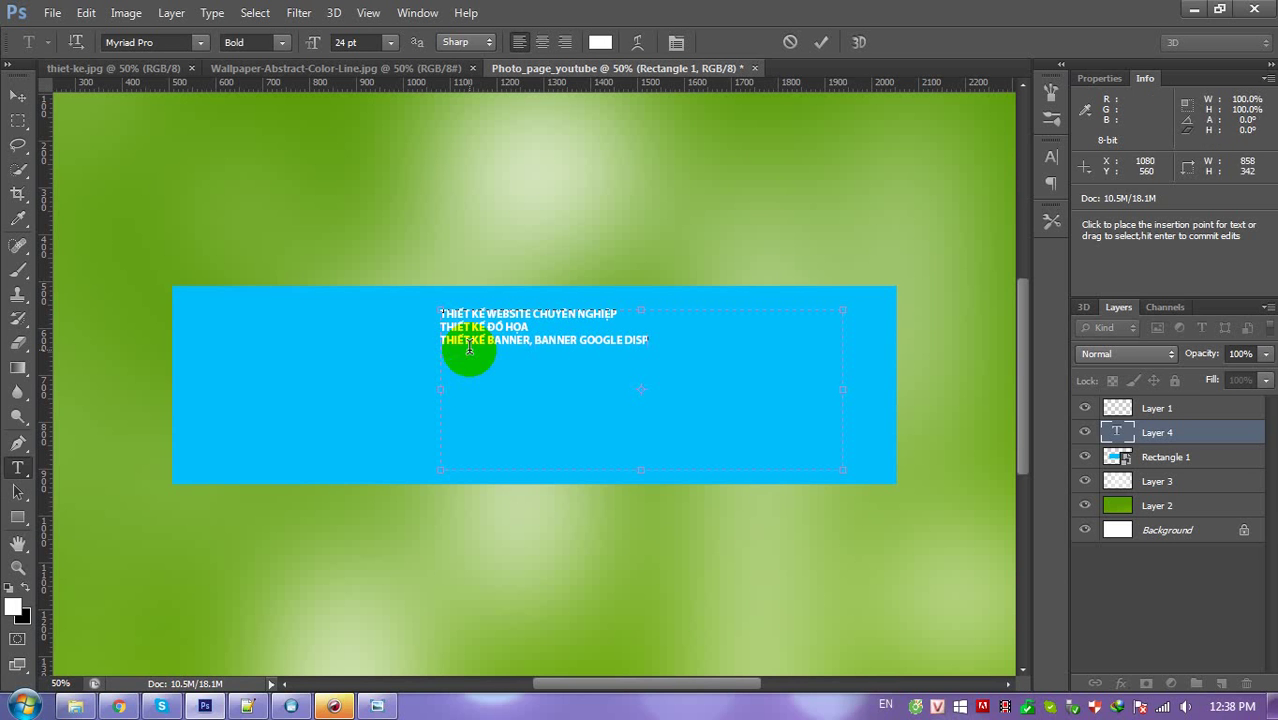
pyautogui.write('Y NETW')
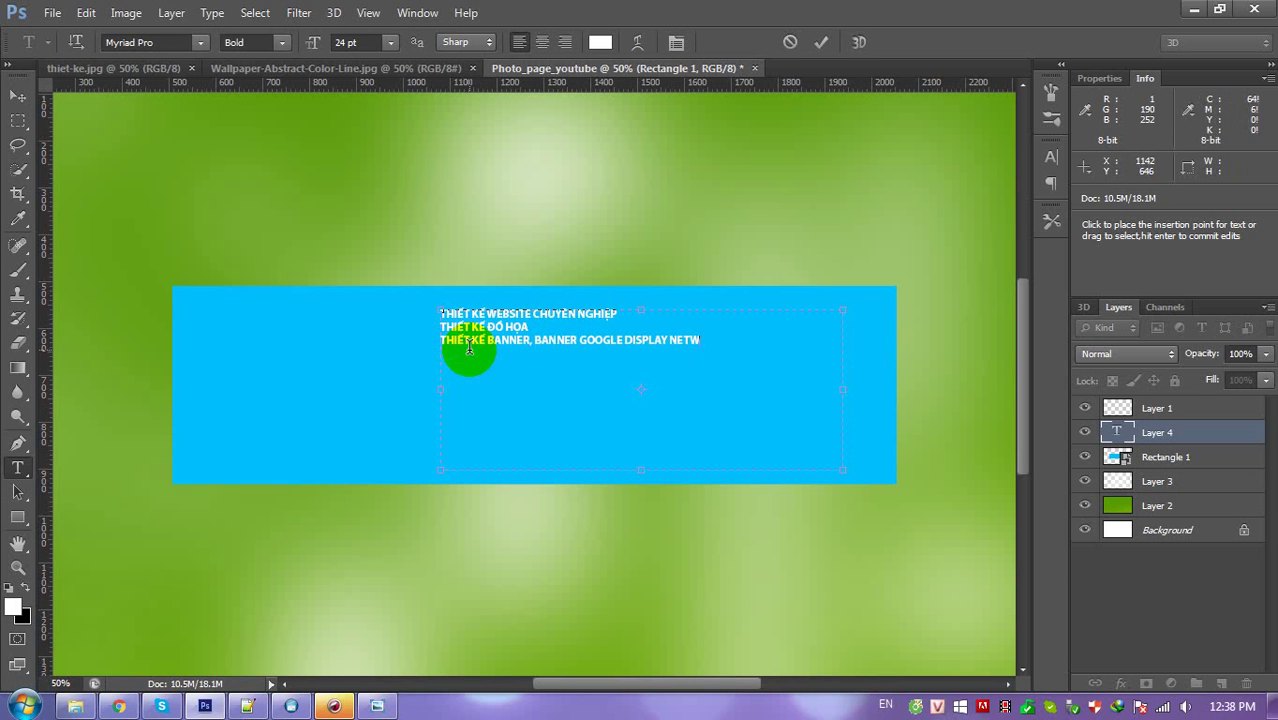
pyautogui.write('ORK')
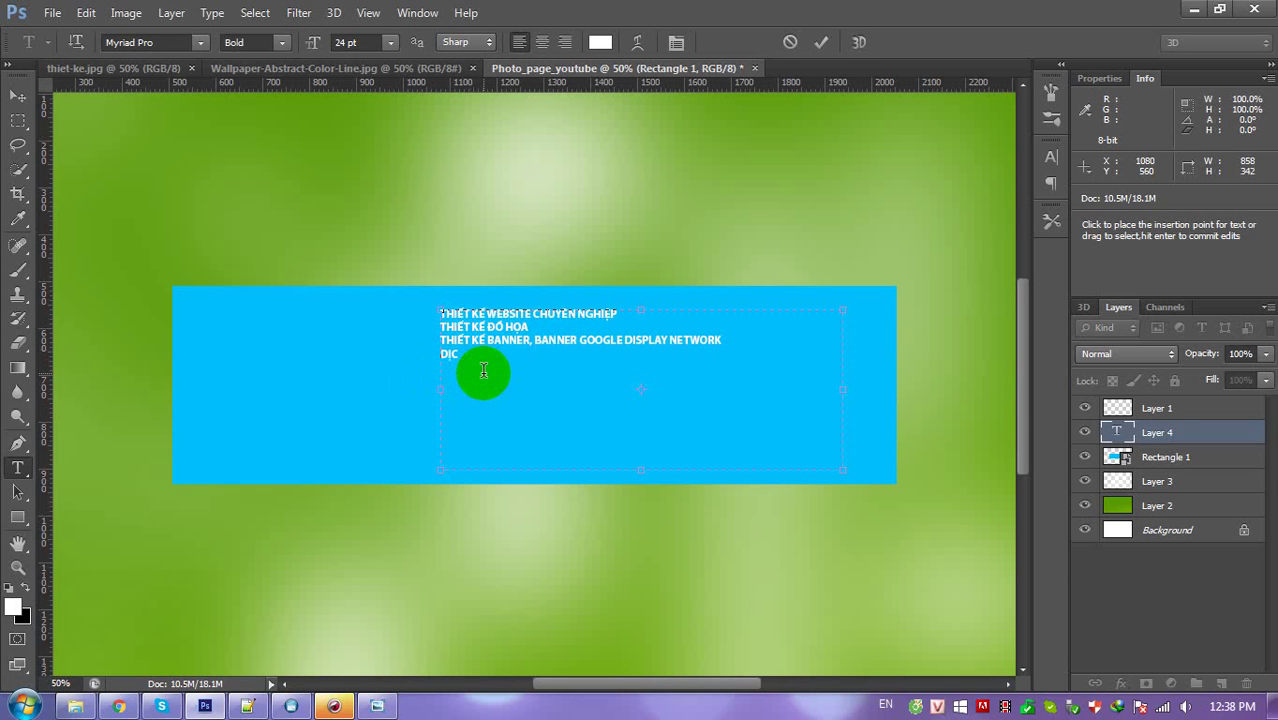
pyautogui.write('VU DI')
pyautogui.write('GITAL')
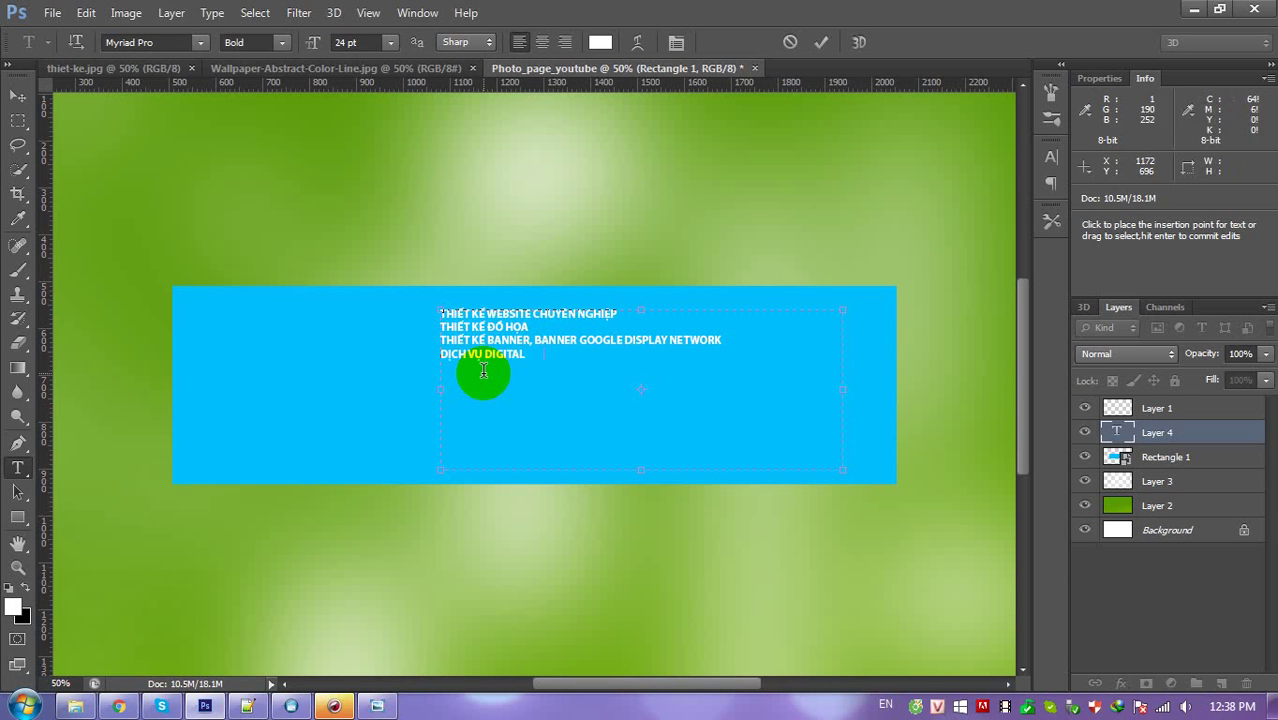
pyautogui.write(' MẢ')
pyautogui.write('NG ONLINE')
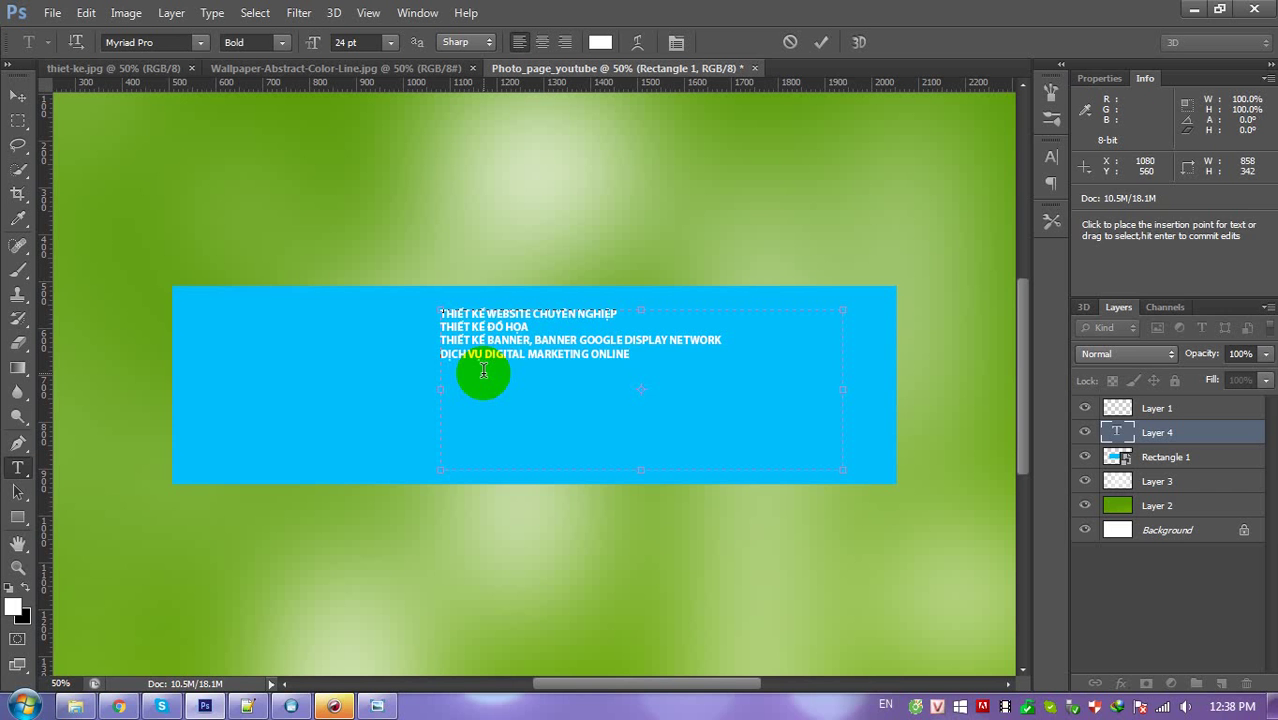
pyautogui.hotkey('ctrl', 'a')
# Step: Set the service text's font to UTM Avo
pyautogui.click(676, 45)
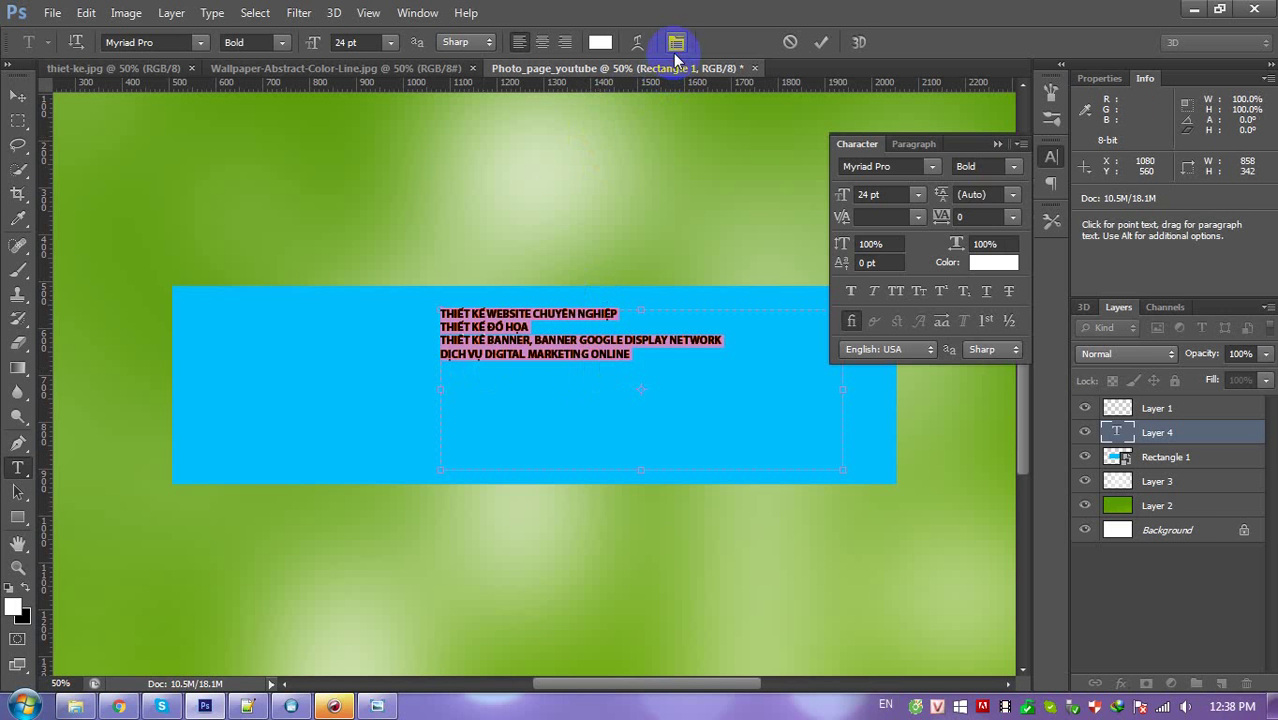
pyautogui.click(930, 170)
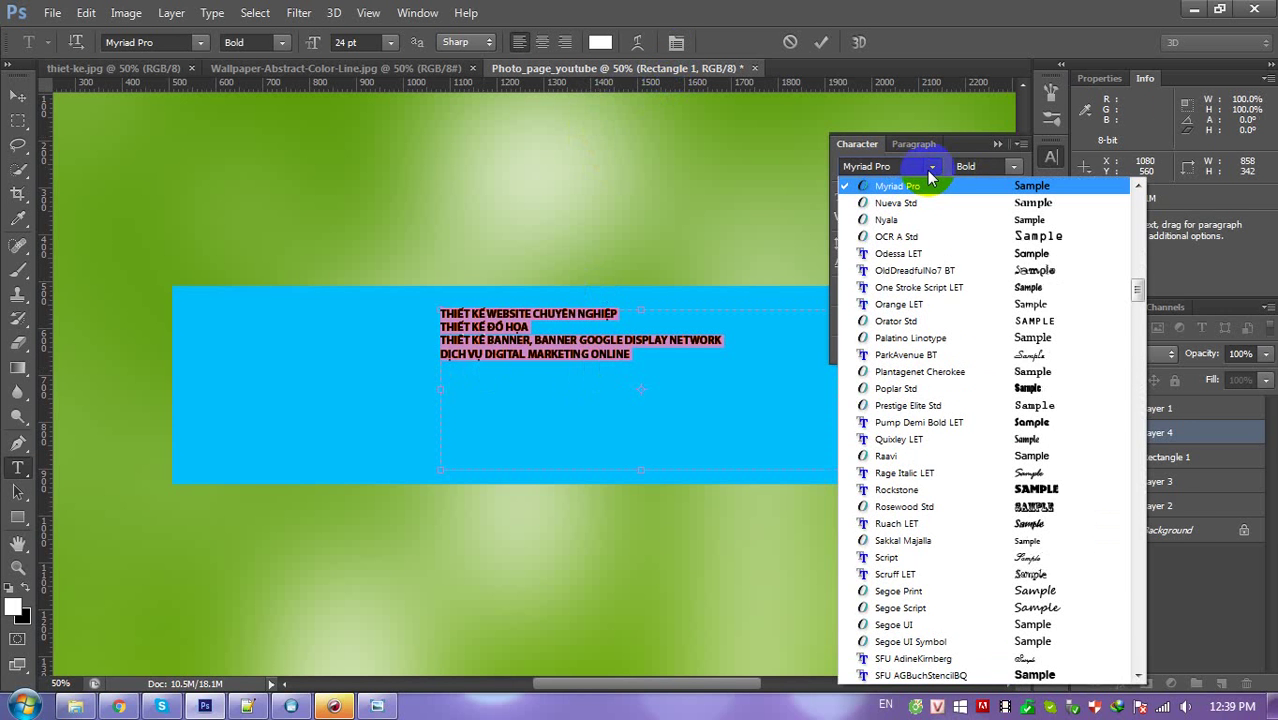
pyautogui.click(1043, 254)
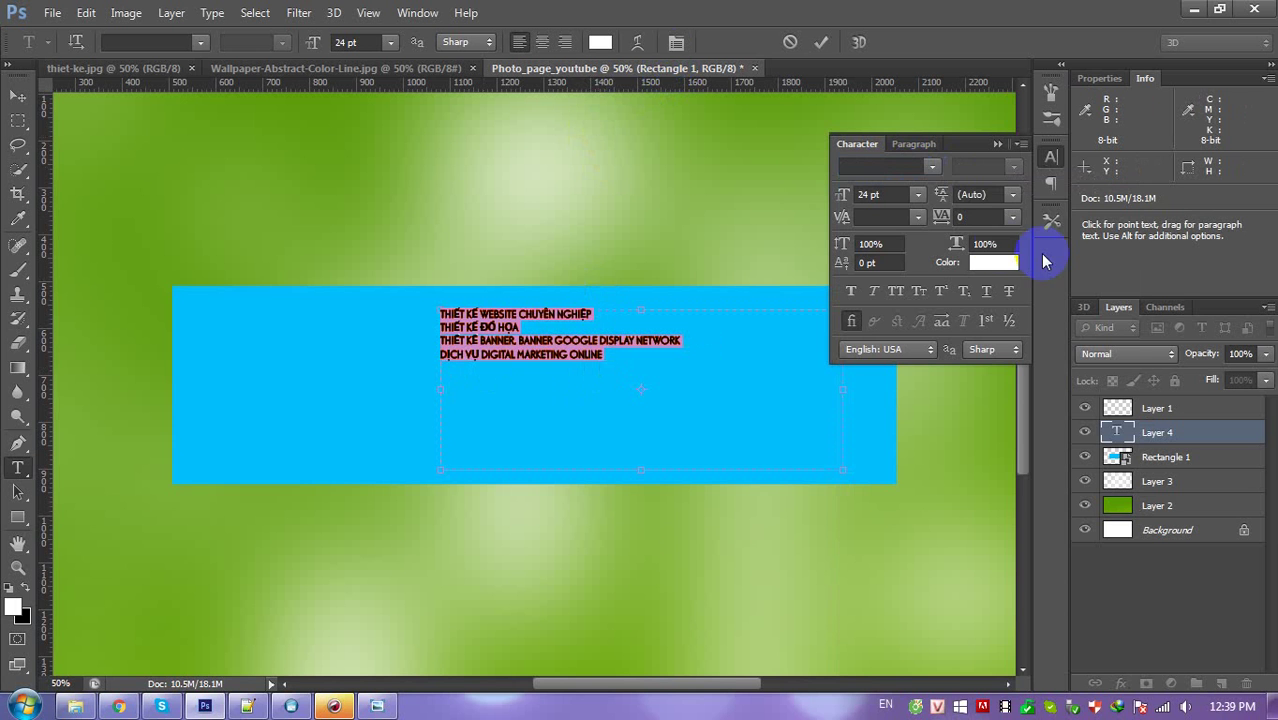
pyautogui.click(932, 170)
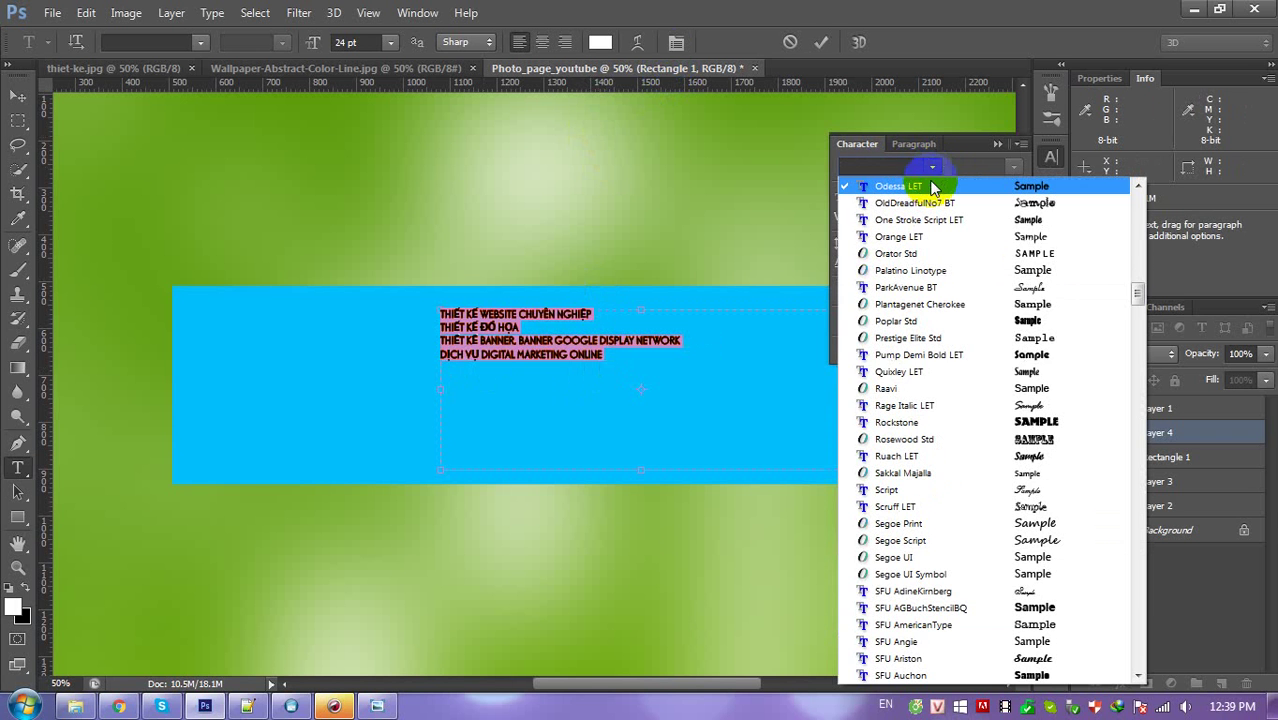
pyautogui.moveTo(1137, 292); pyautogui.dragTo(1141, 403)
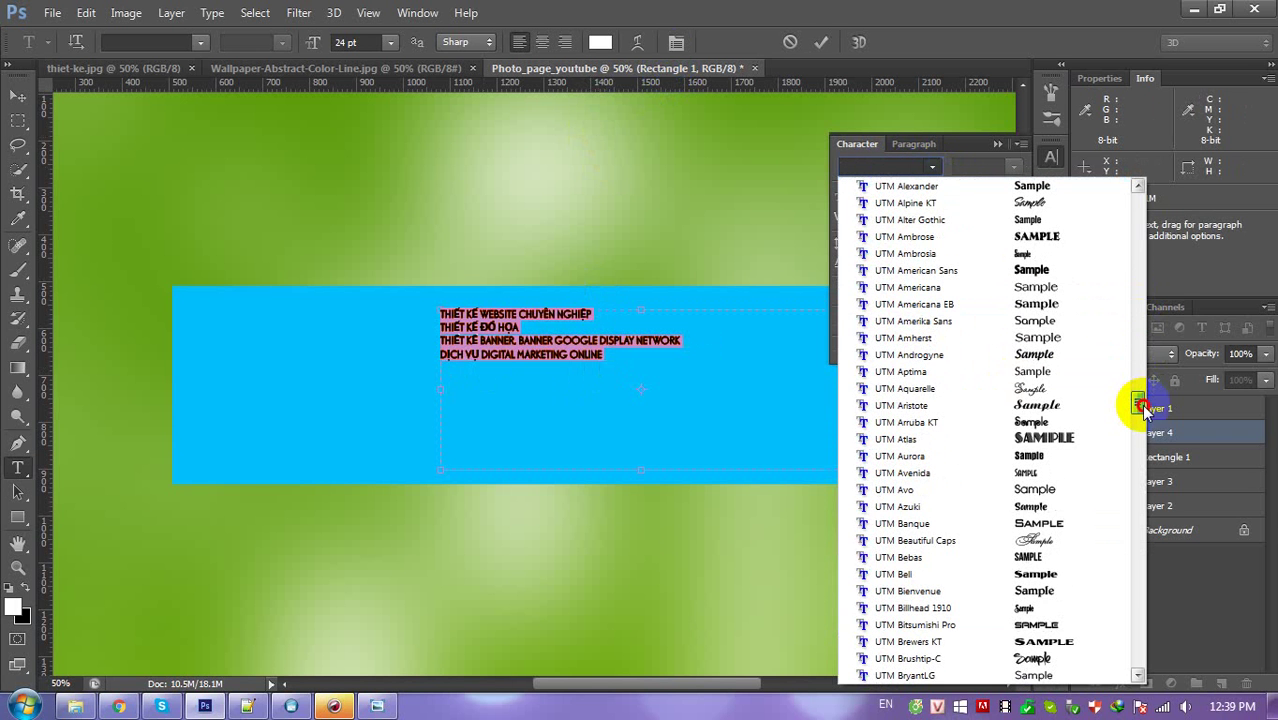
pyautogui.click(1040, 489)
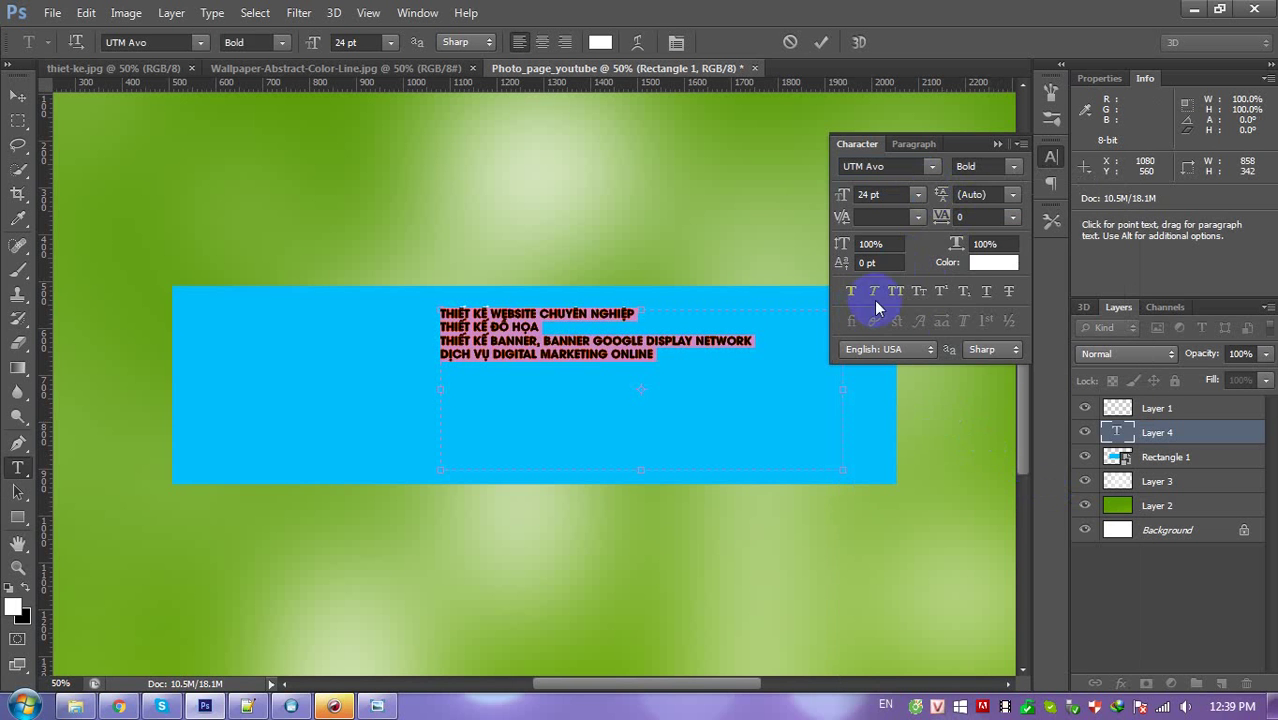
# Step: Enlarge the text to 48 pt with automatic line spacing and commit the edit
pyautogui.click(1013, 196)
pyautogui.click(1000, 430)
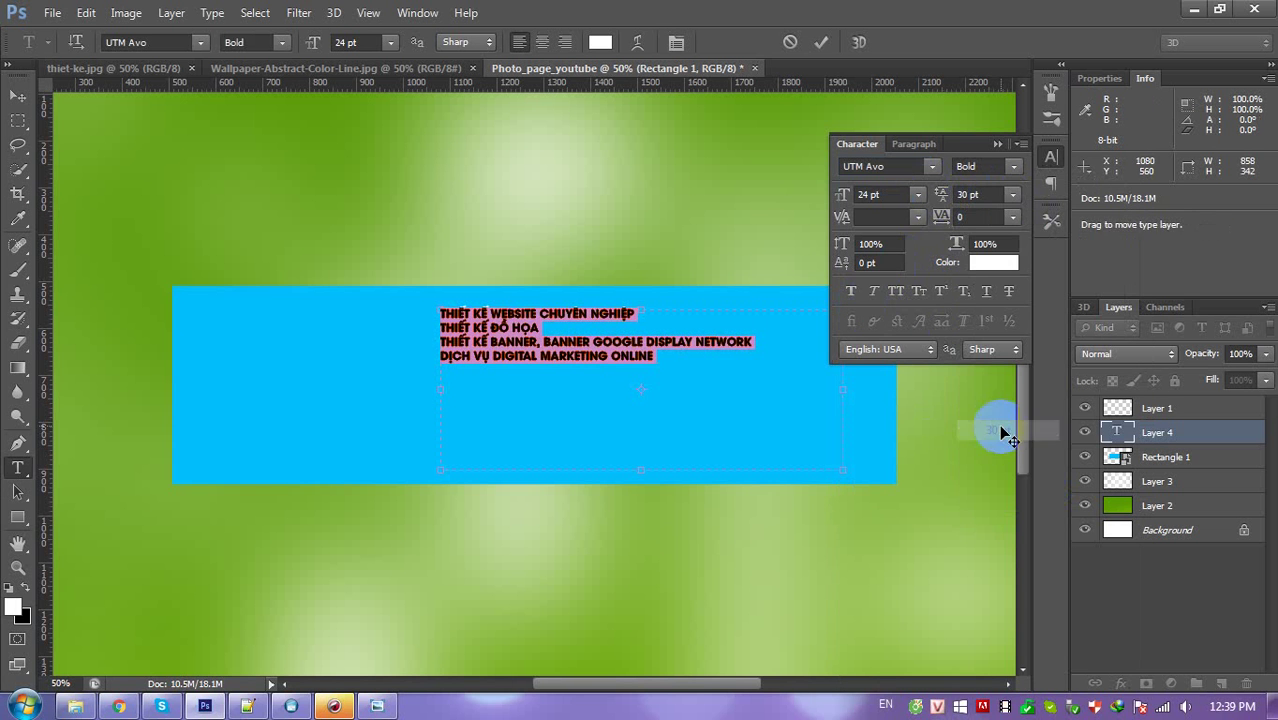
pyautogui.click(916, 194)
pyautogui.click(903, 470)
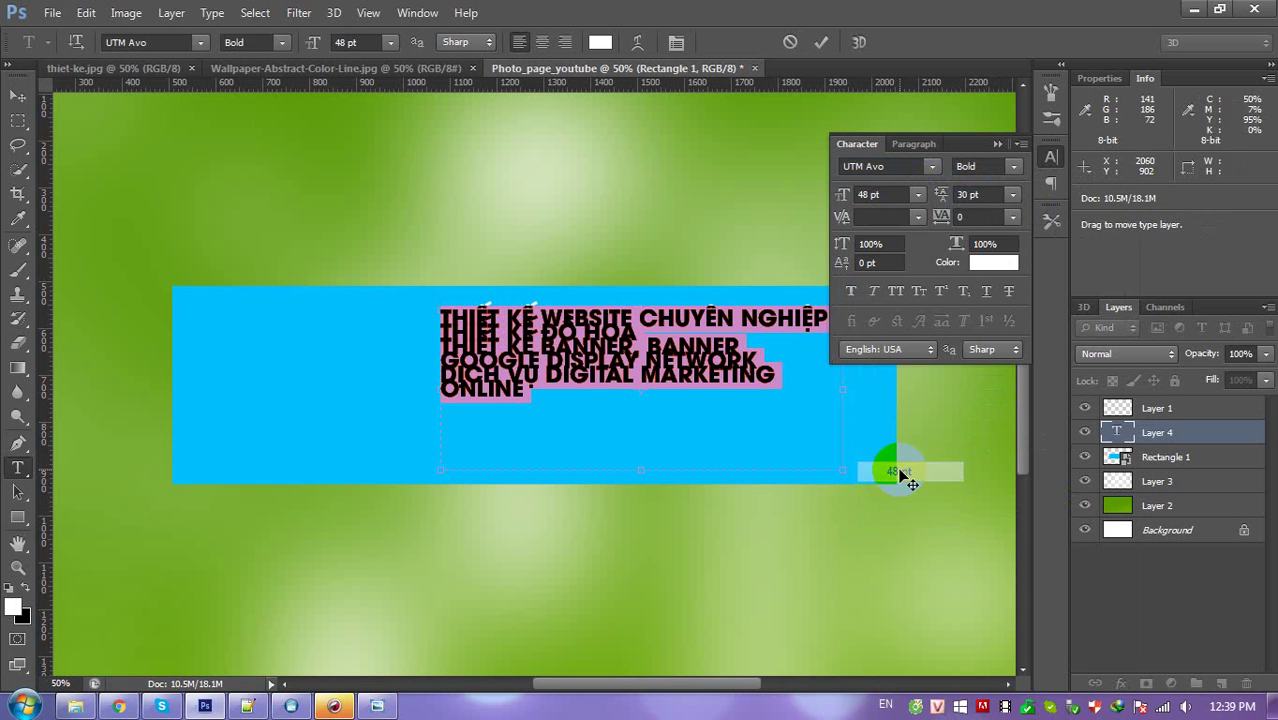
pyautogui.click(1015, 196)
pyautogui.click(998, 216)
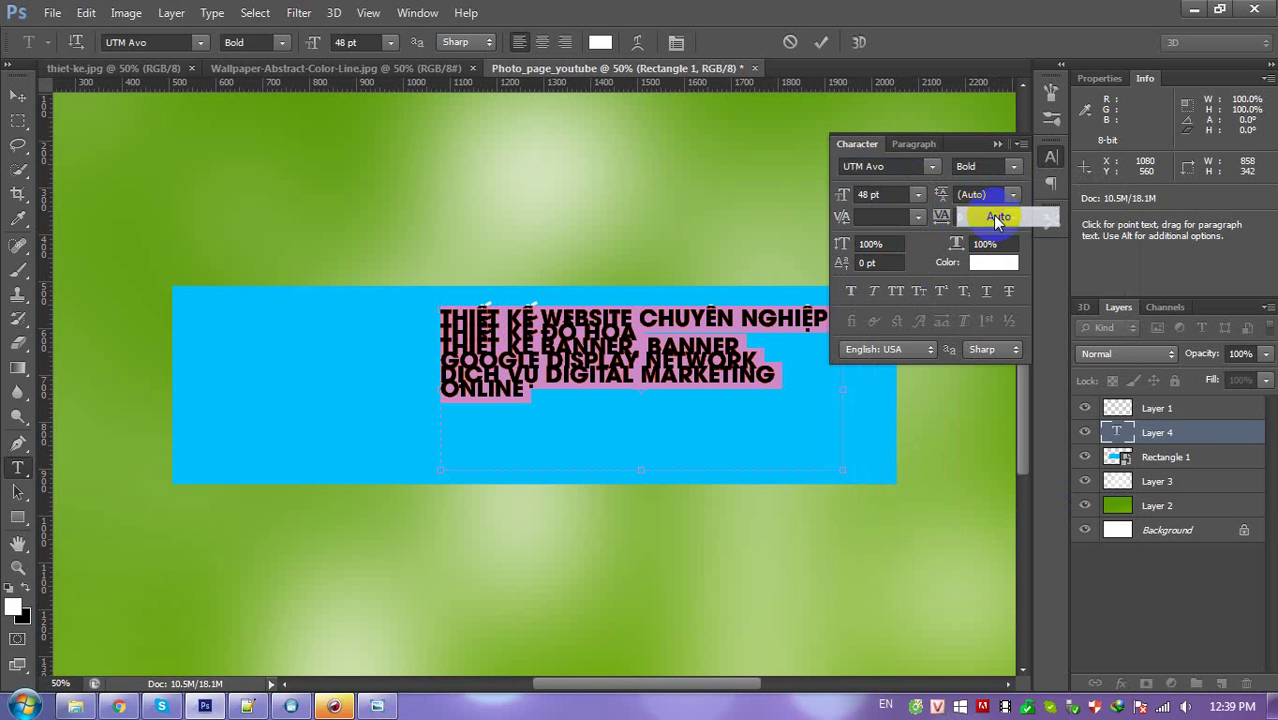
pyautogui.click(1170, 436)
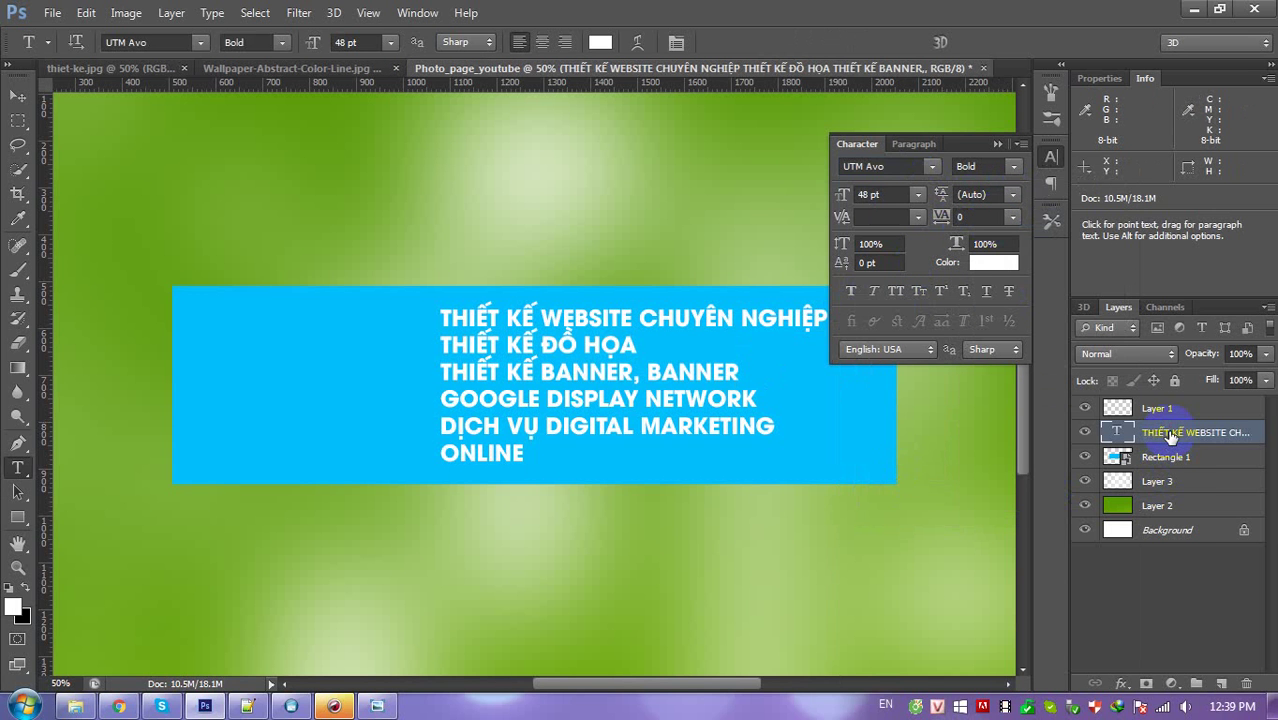
pyautogui.moveTo(1187, 427); pyautogui.dragTo(1105, 418)
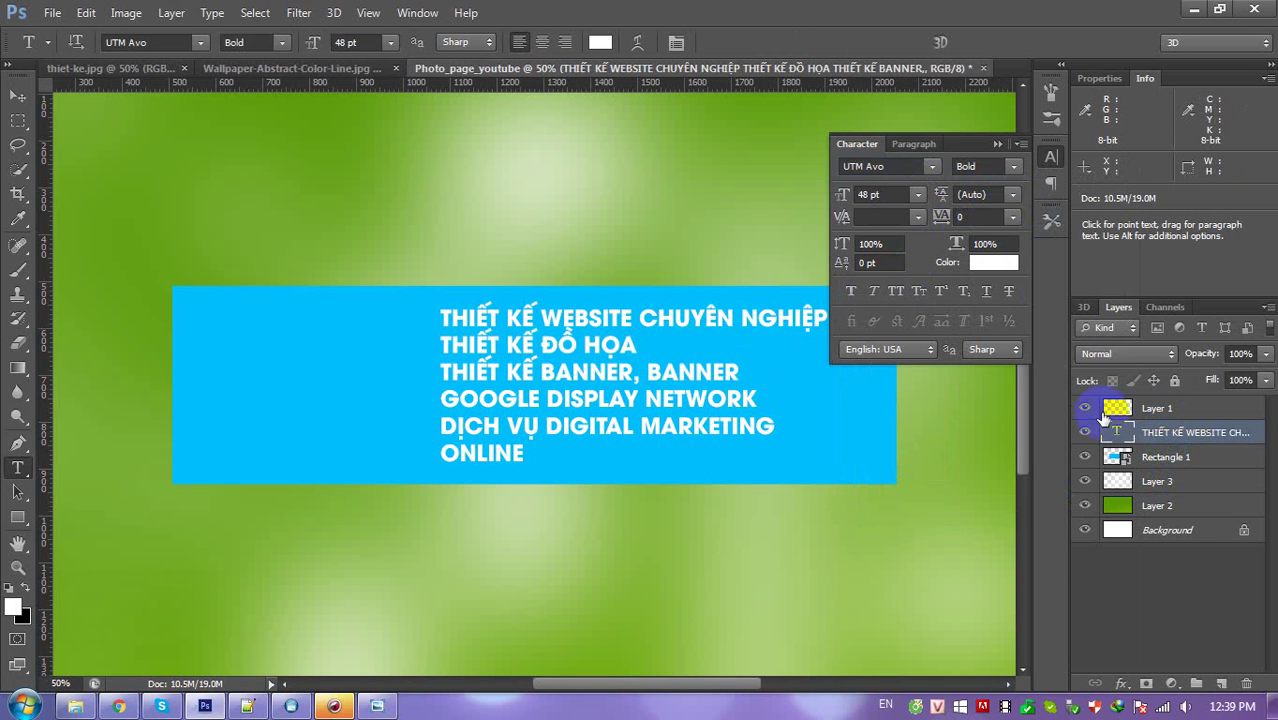
# Step: Switch the font style to Regular and set the leading to 72 pt
pyautogui.click(1010, 167)
pyautogui.click(995, 186)
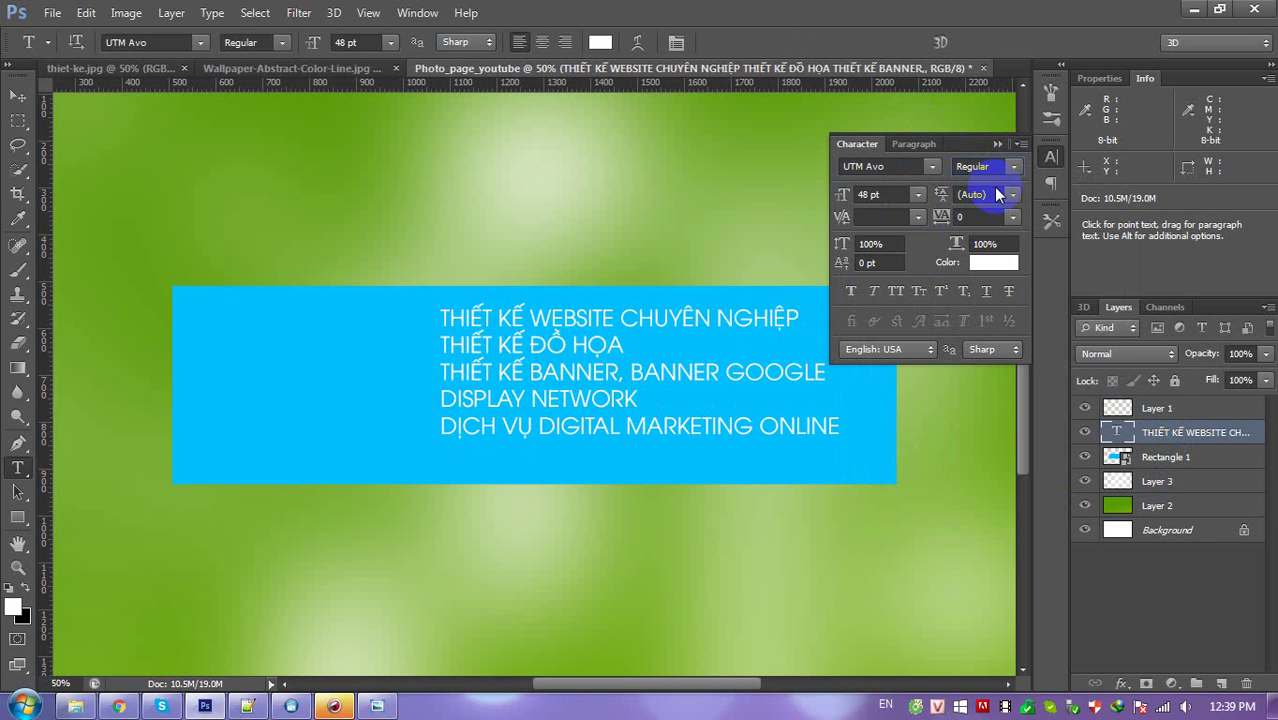
pyautogui.click(1012, 194)
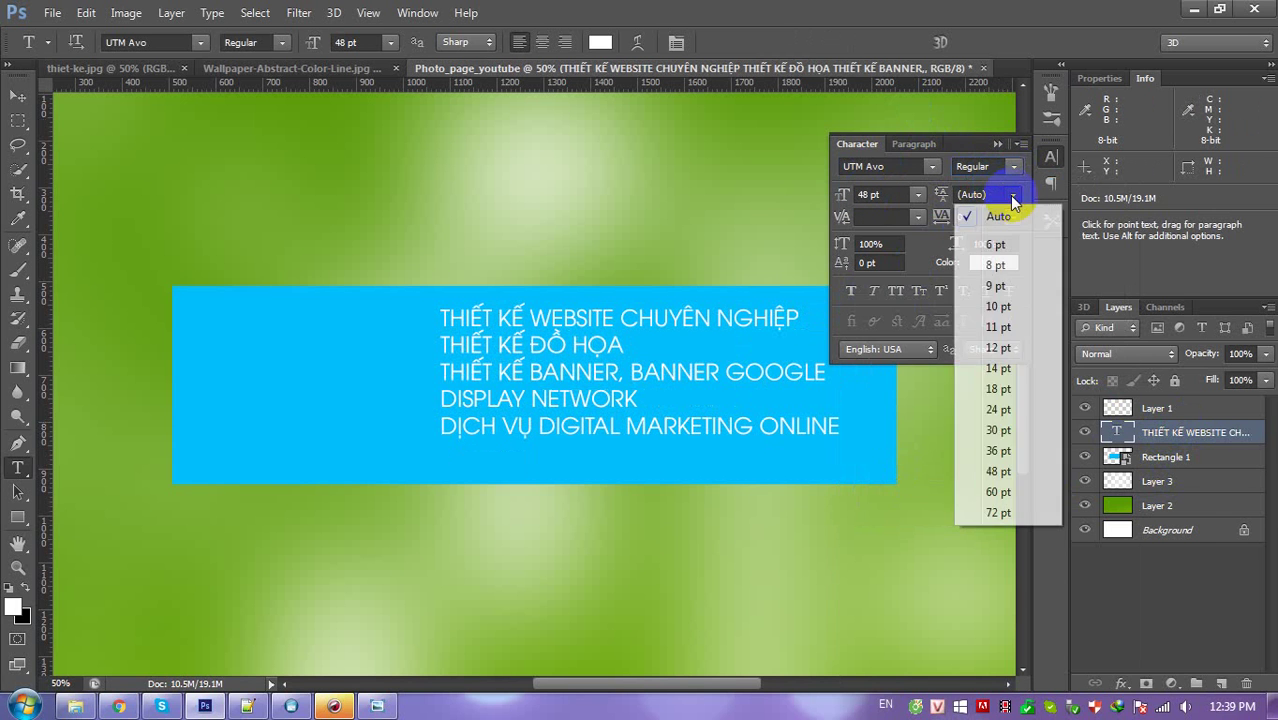
pyautogui.click(998, 491)
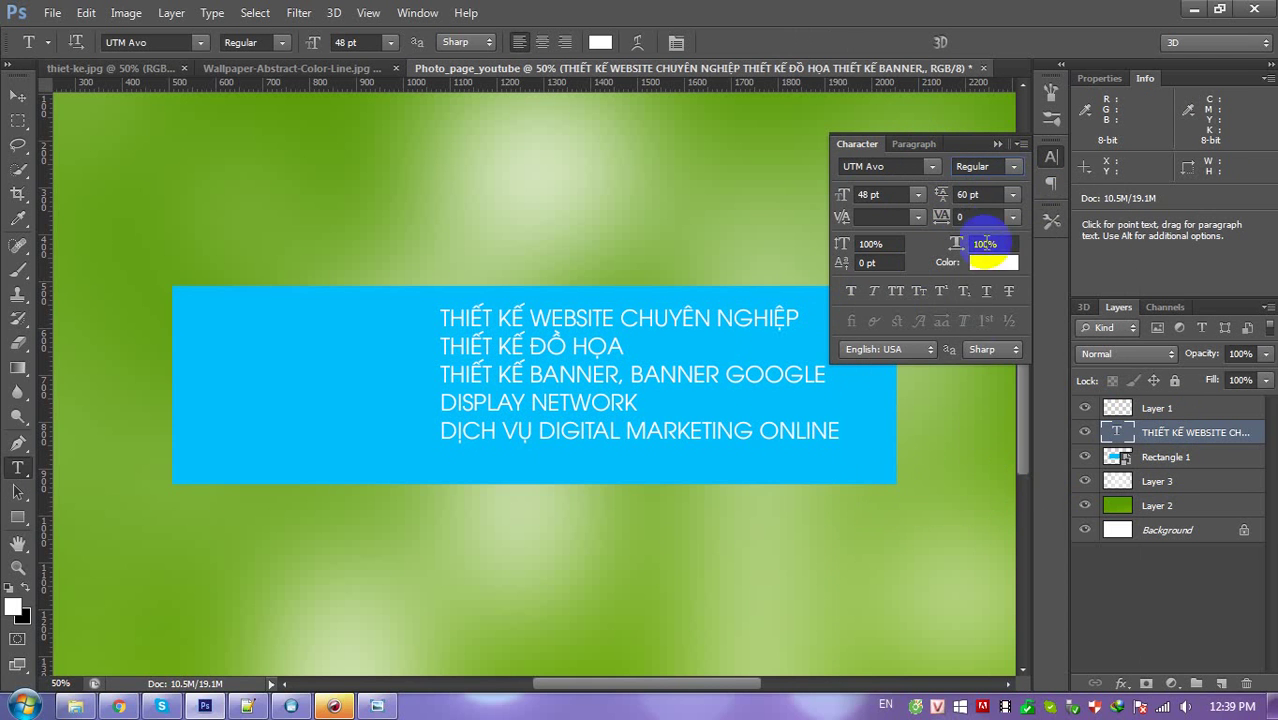
pyautogui.click(1012, 194)
pyautogui.click(998, 513)
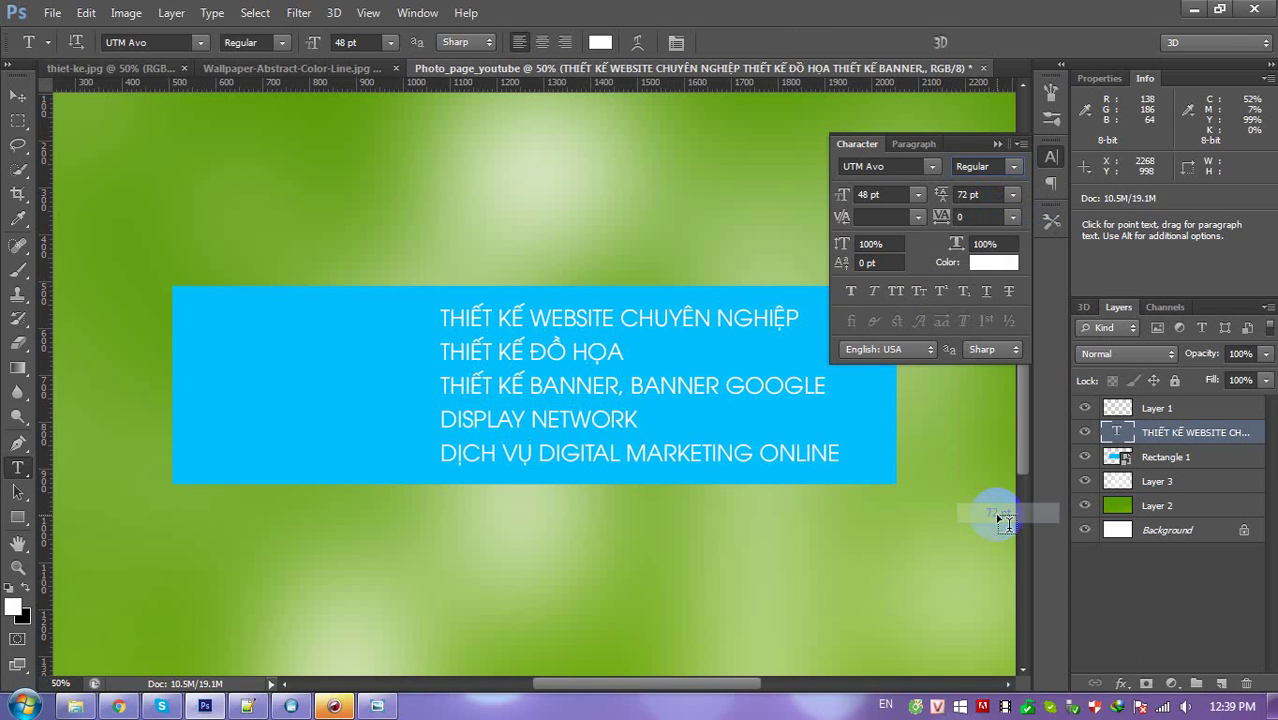
pyautogui.click(872, 195)
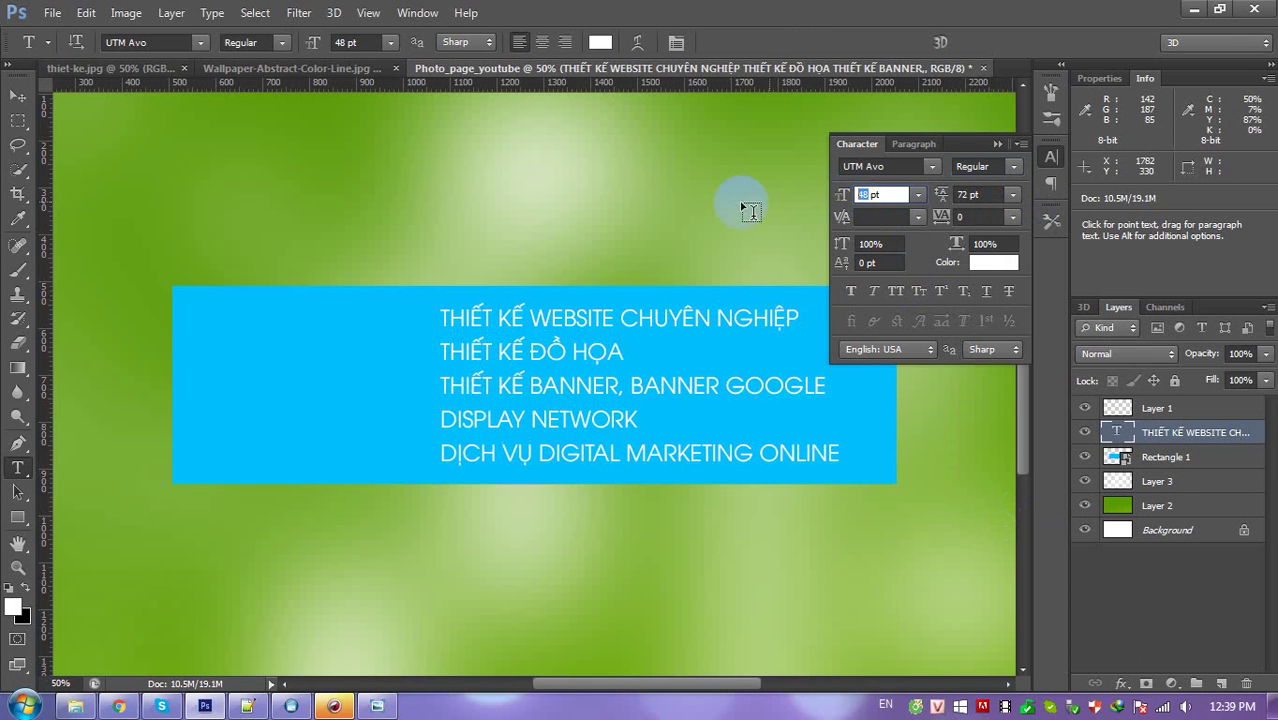
# Step: Reduce the text to 40 pt and split THIẾT KẾ BANNER and BANNER GOOGLE DISPLAY NETWORK onto separate lines
pyautogui.write('40')
pyautogui.press('Return')
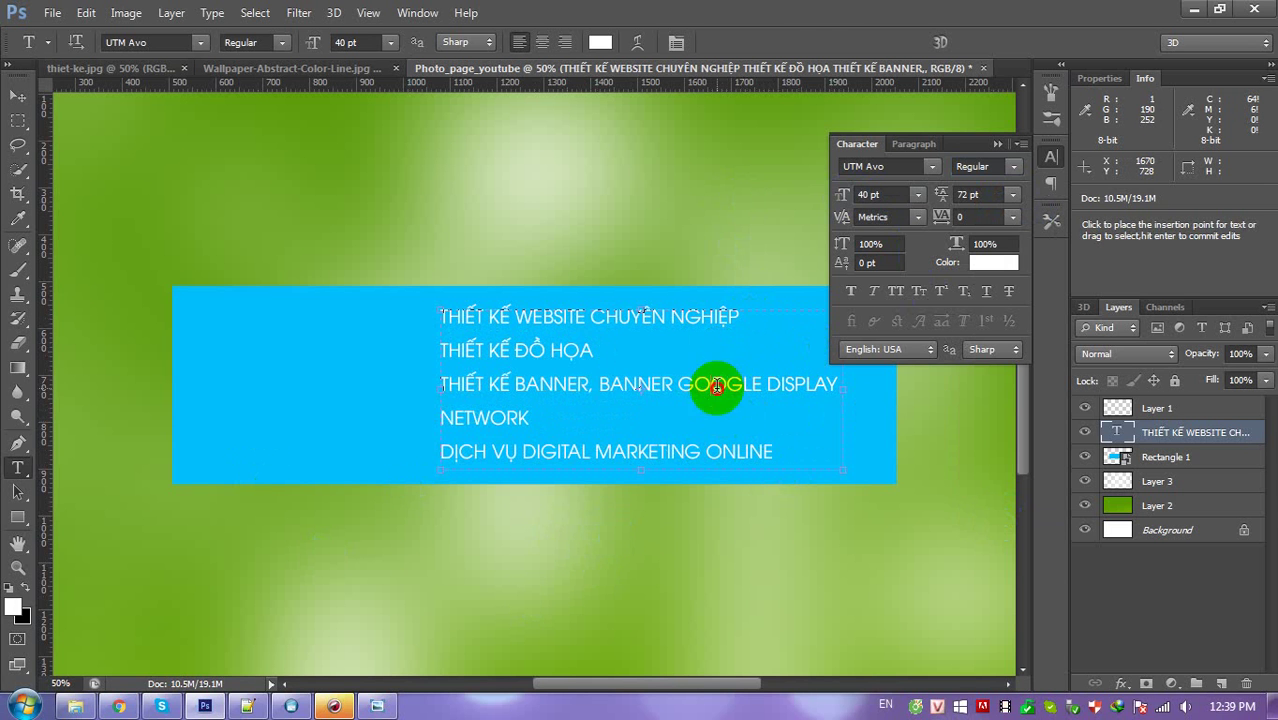
pyautogui.click(596, 387)
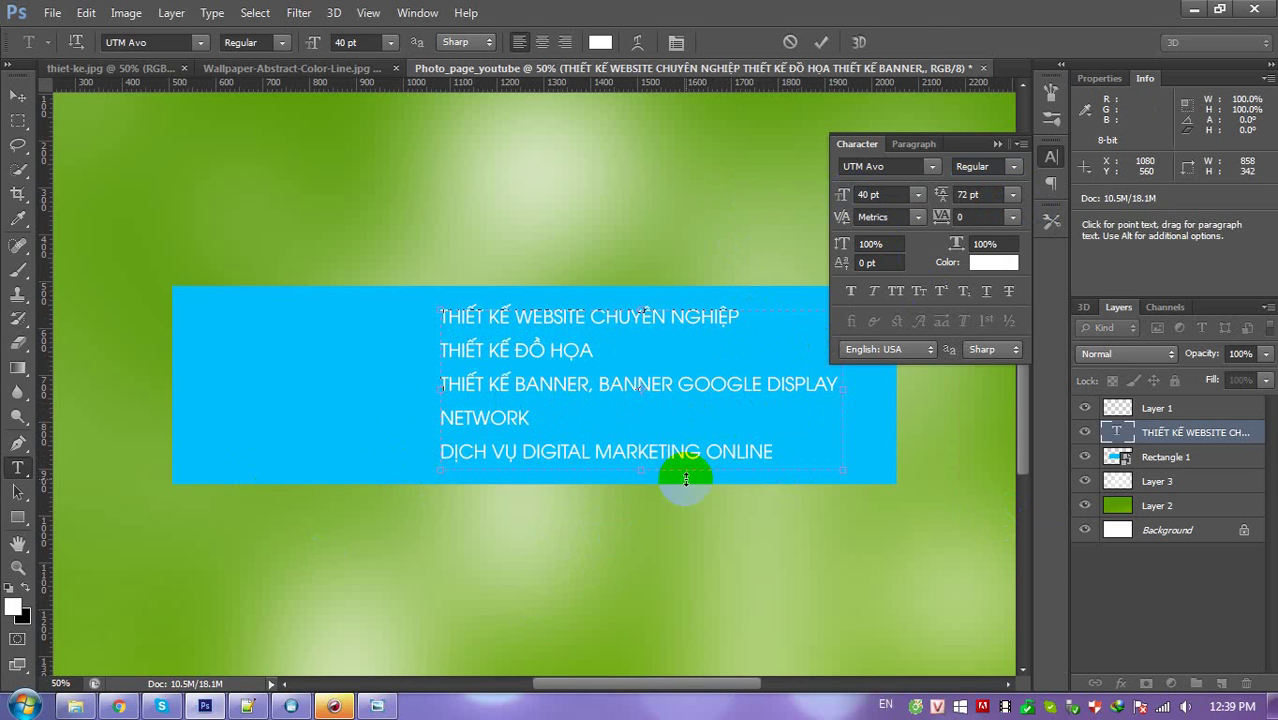
pyautogui.press('Return')
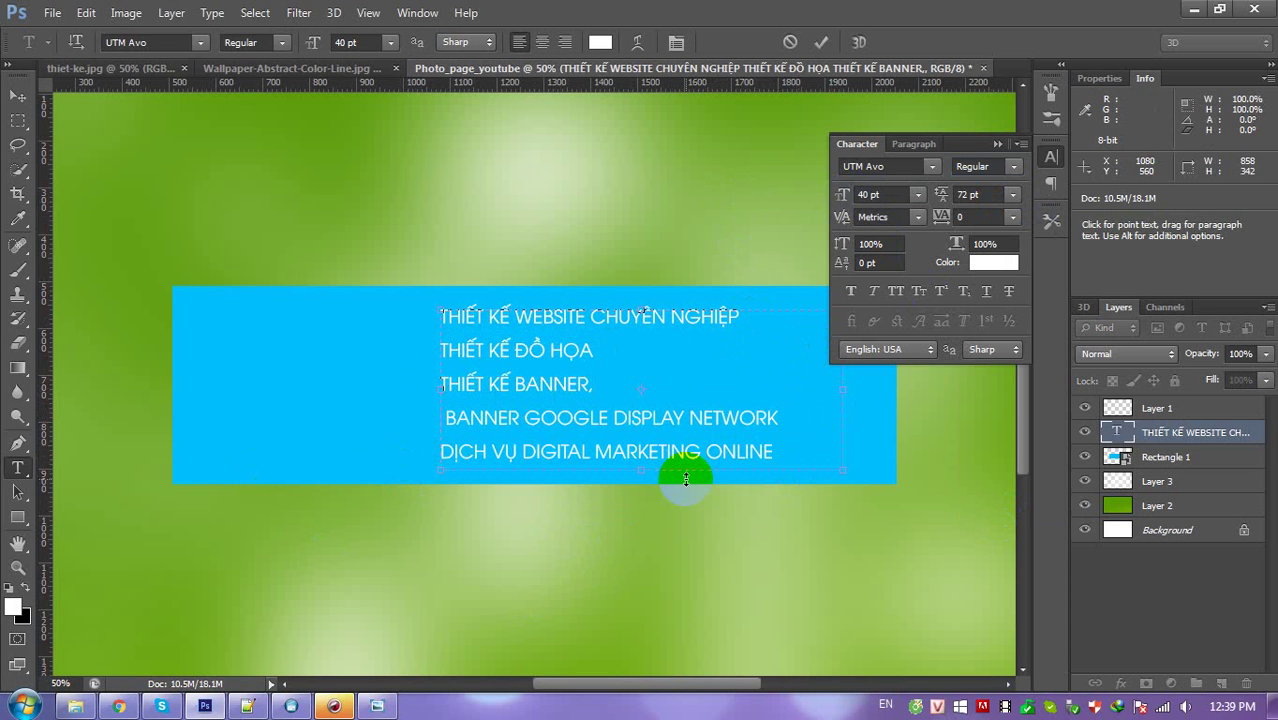
pyautogui.press('Delete')
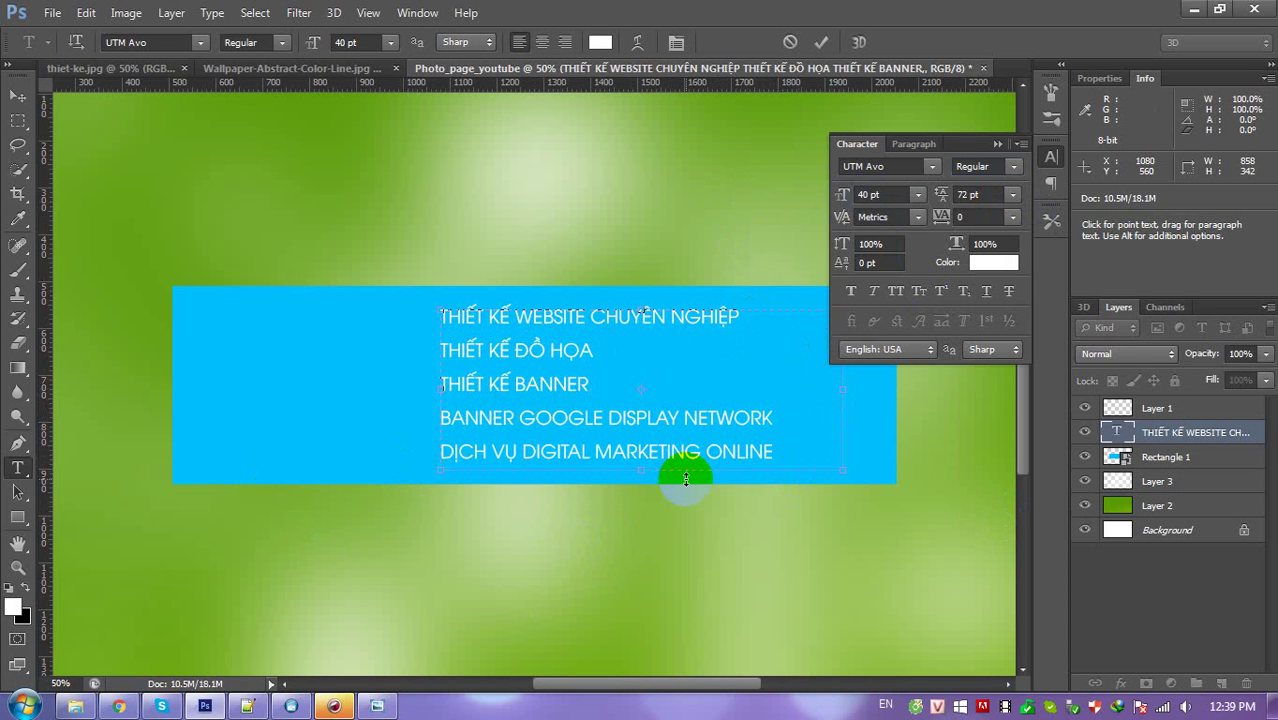
pyautogui.click(1160, 435)
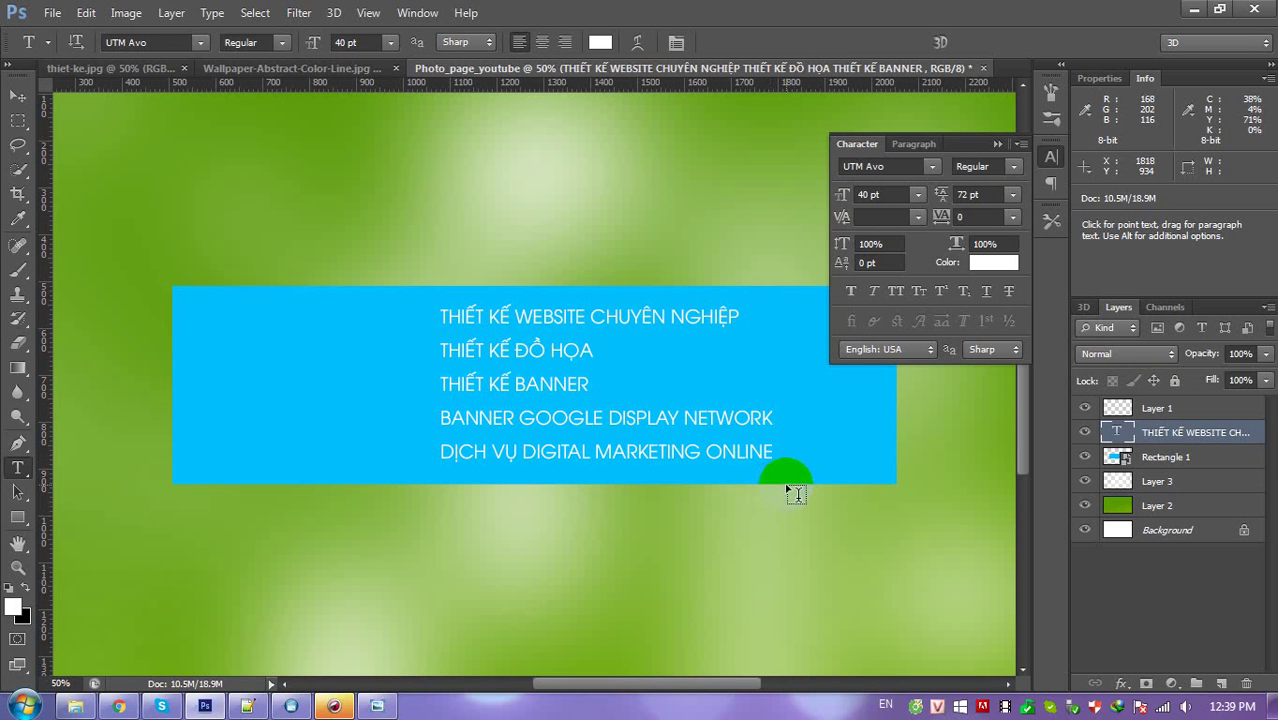
pyautogui.press('m')
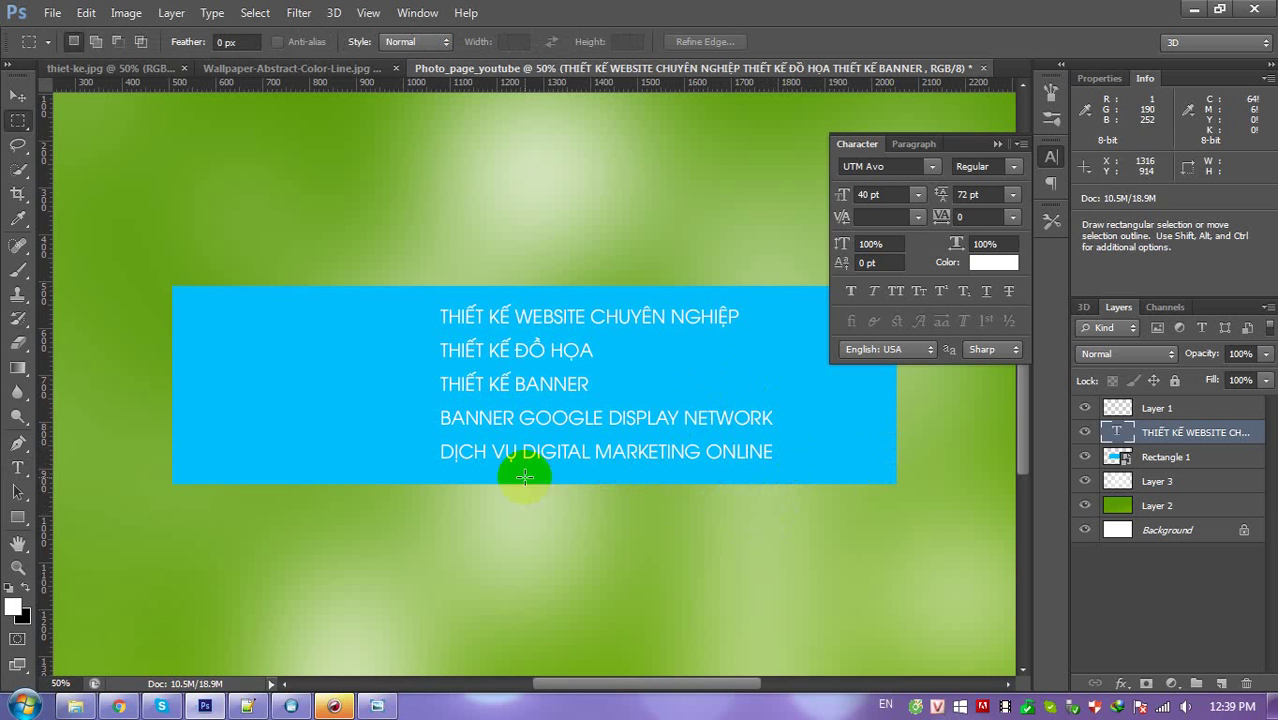
# Step: Select a strip around the first line and sample the background green as foreground colour
pyautogui.moveTo(418, 299); pyautogui.dragTo(712, 341)
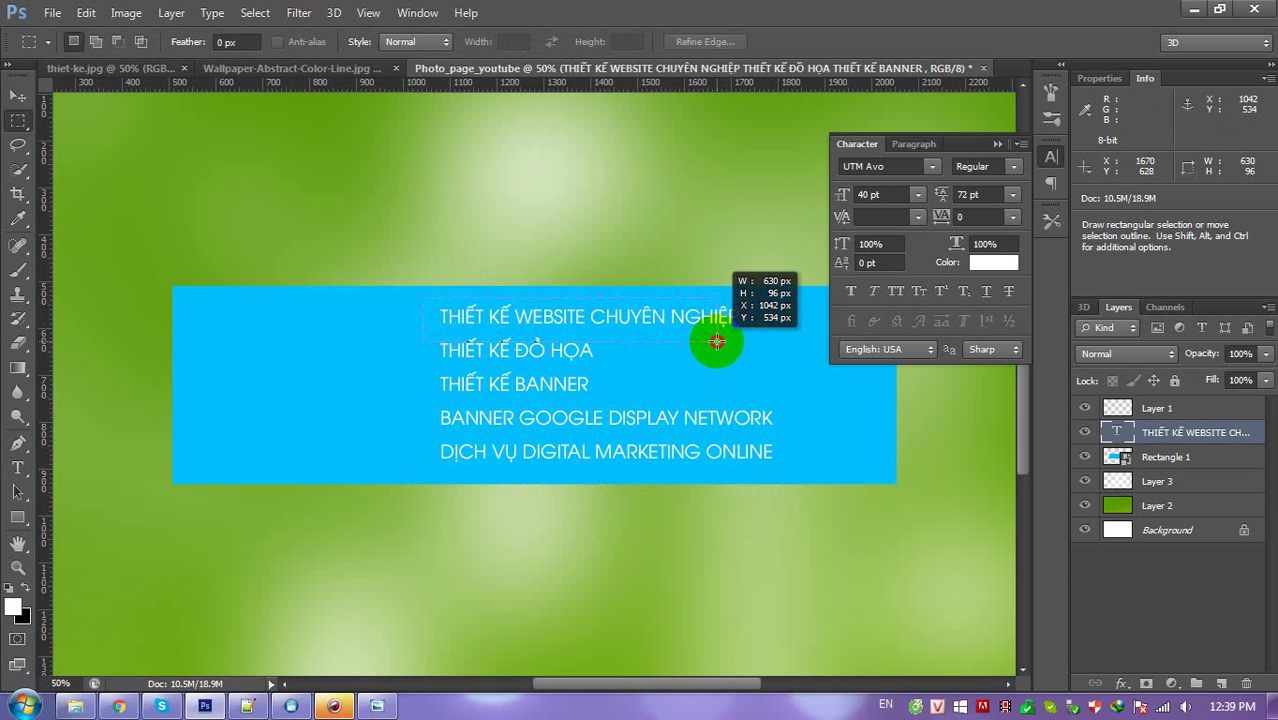
pyautogui.moveTo(712, 341); pyautogui.dragTo(755, 332)
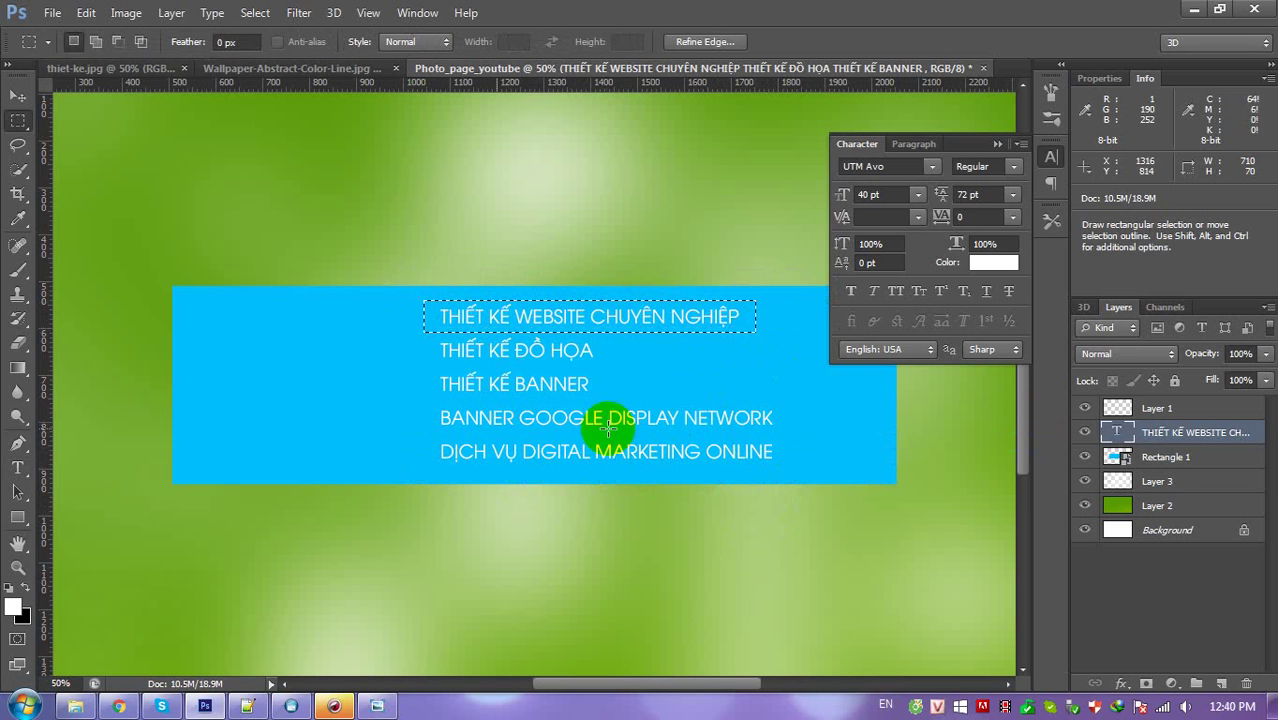
pyautogui.click(13, 605)
pyautogui.click(347, 152)
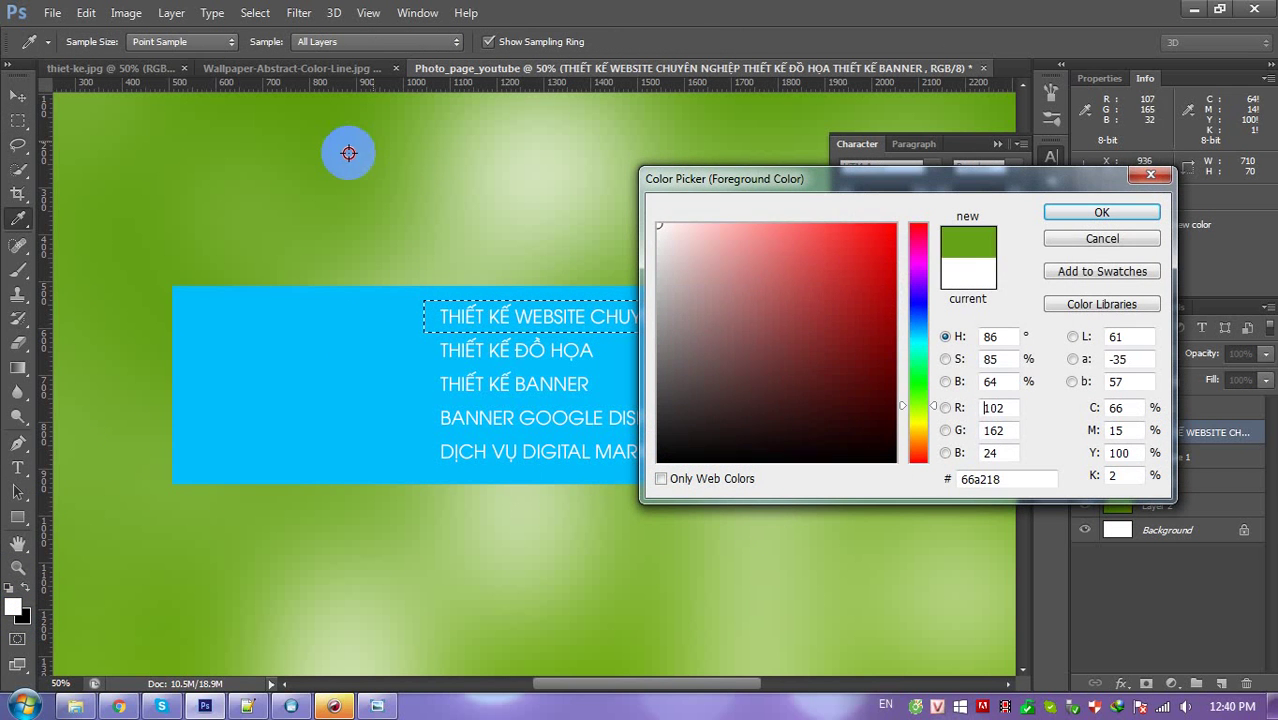
pyautogui.click(1083, 215)
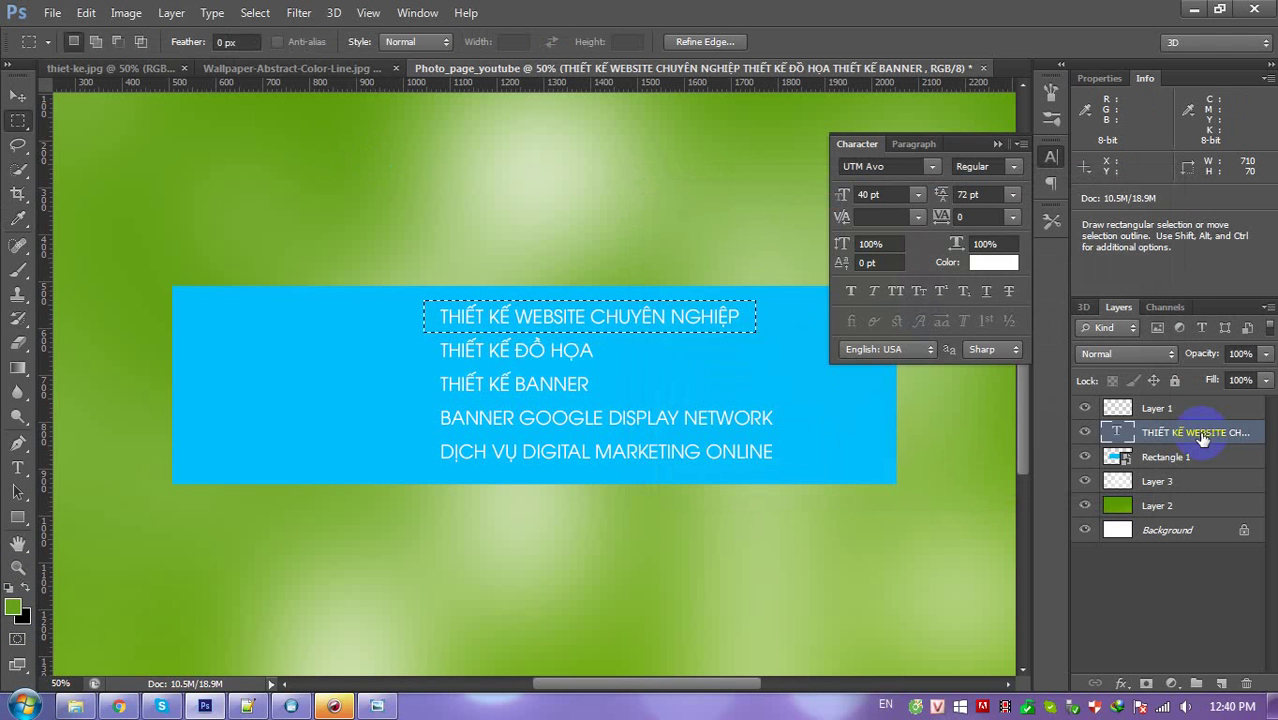
# Step: Fill the strip with green on a new layer above Rectangle 1, then deselect
pyautogui.click(1198, 457)
pyautogui.click(1221, 683)
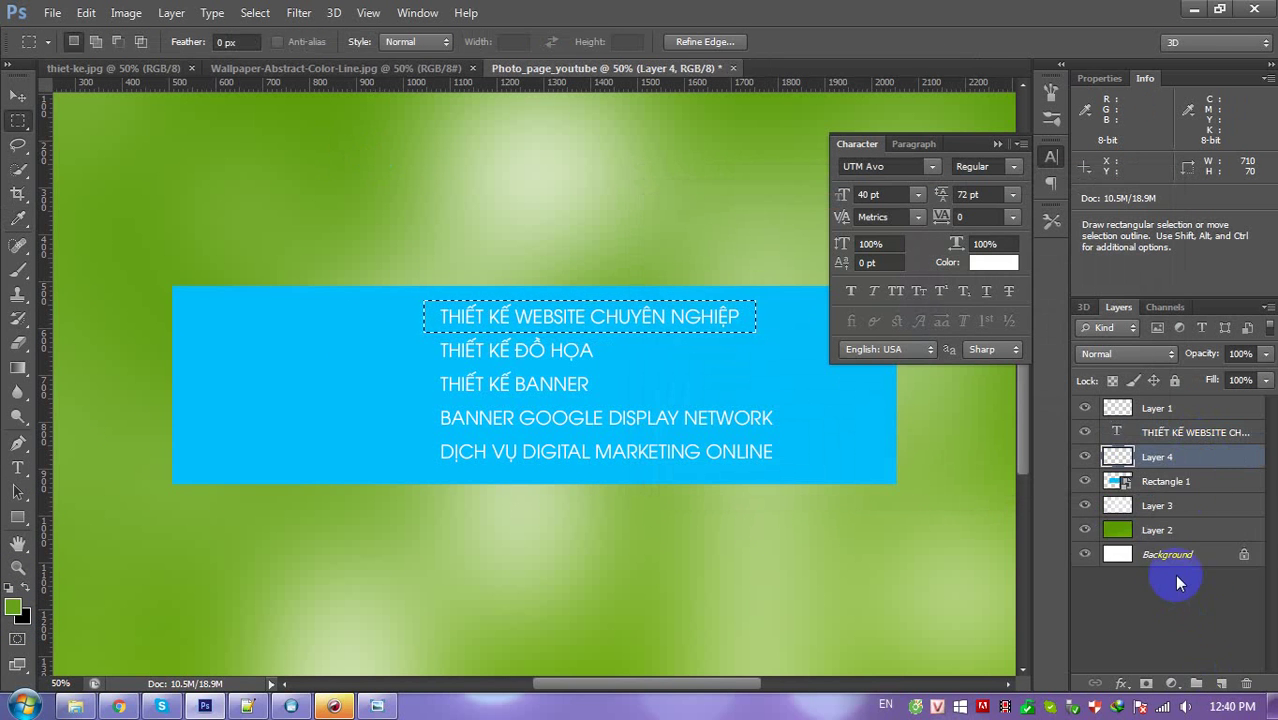
pyautogui.hotkey('alt', 'BackSpace')
pyautogui.hotkey('ctrl', 'd')
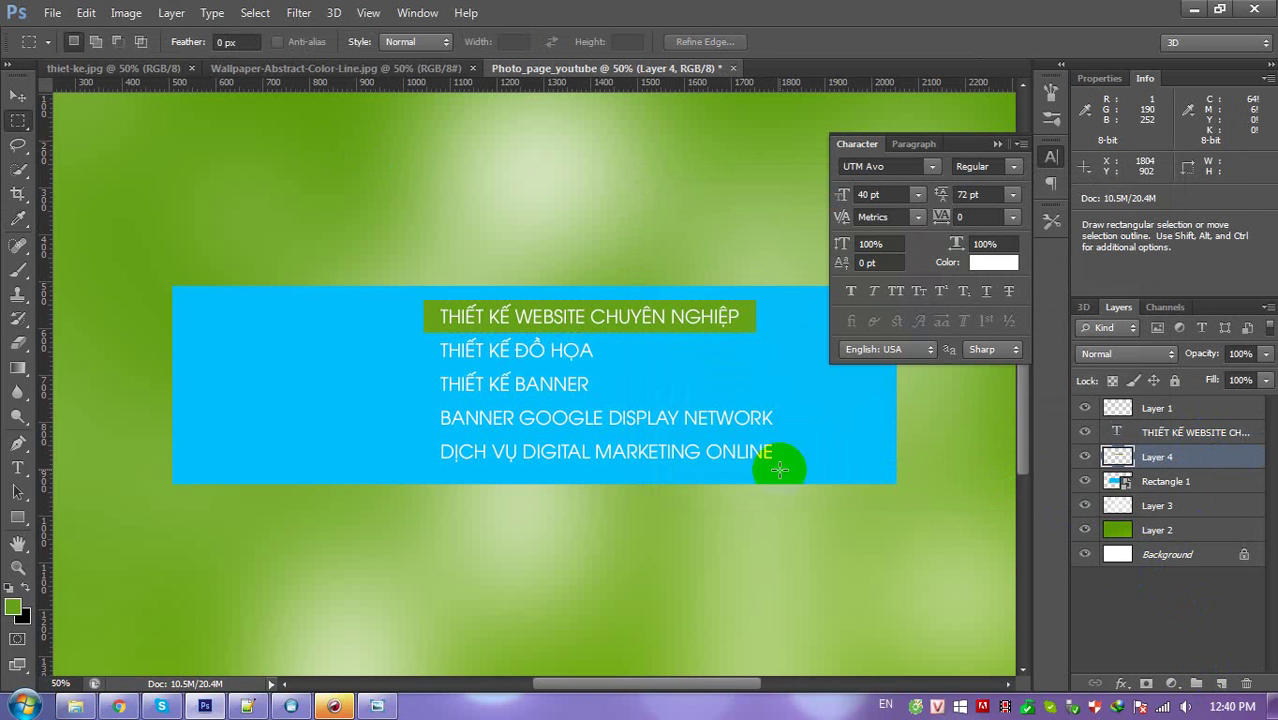
# Step: Zoom and pan to centre the service lines, cancelling a stray transform of the blue box
pyautogui.click(1112, 484)
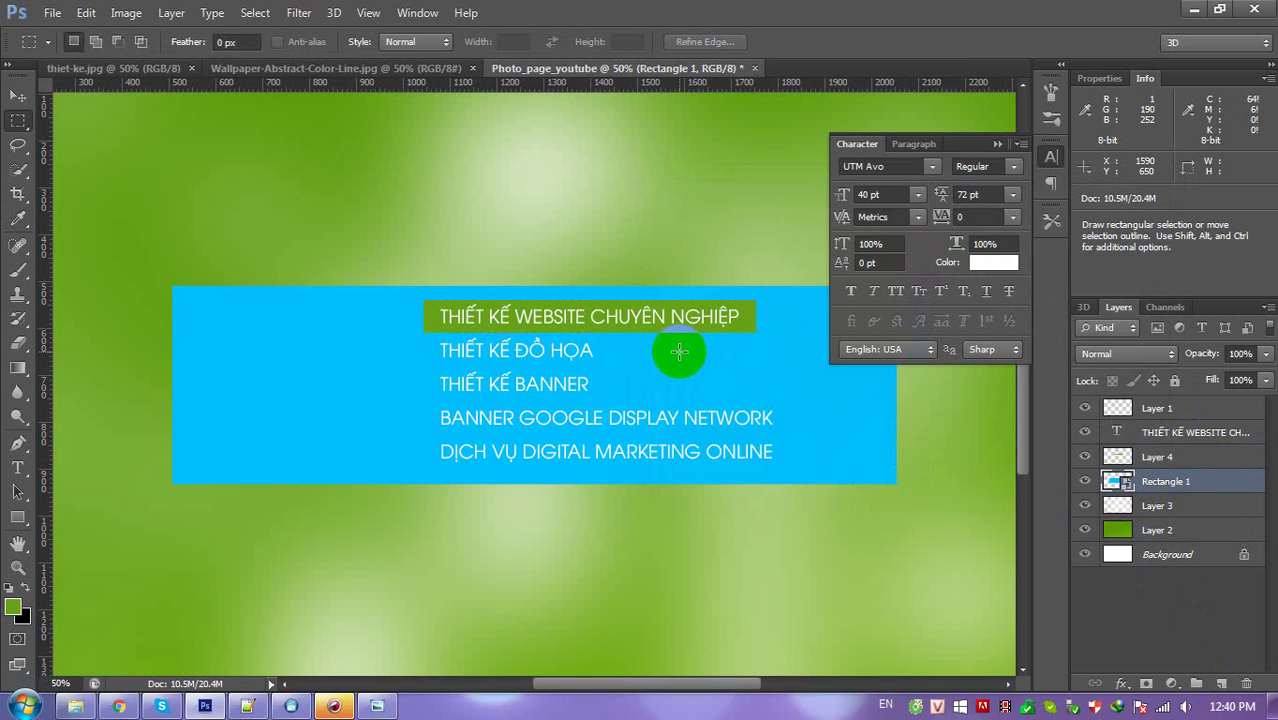
pyautogui.hotkey('ctrl', '+')
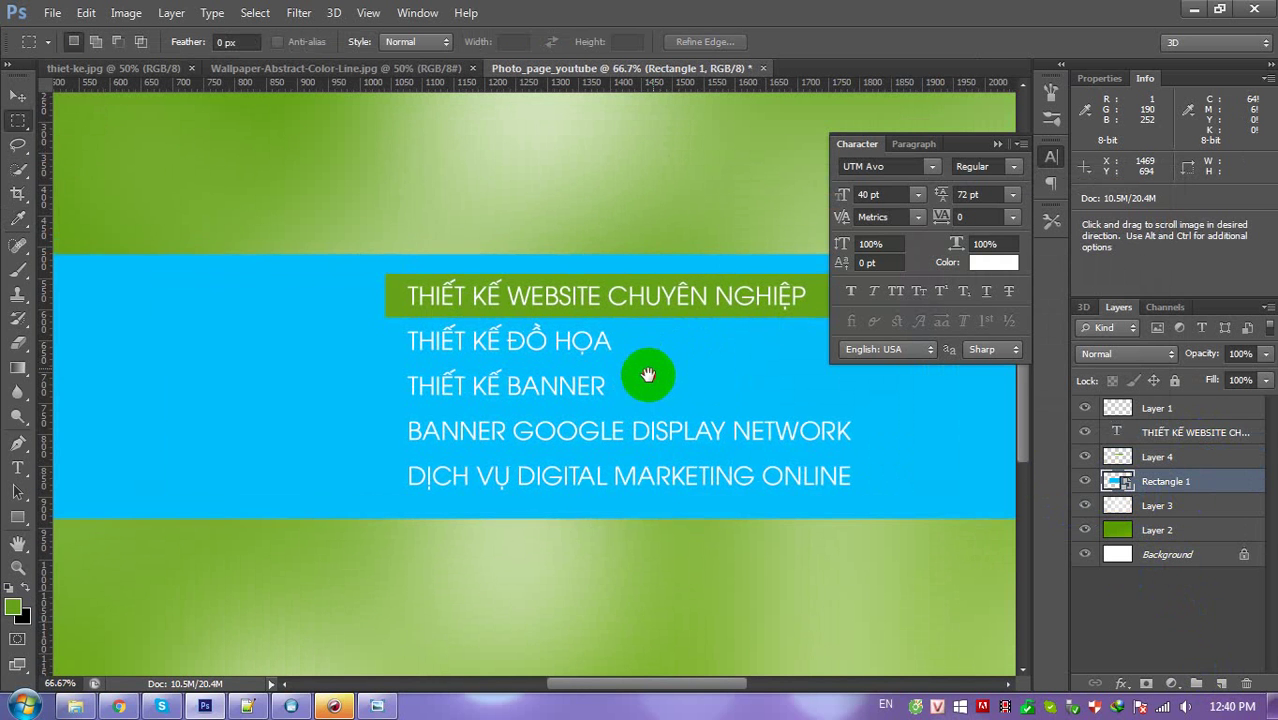
pyautogui.moveTo(653, 361); pyautogui.dragTo(551, 459)
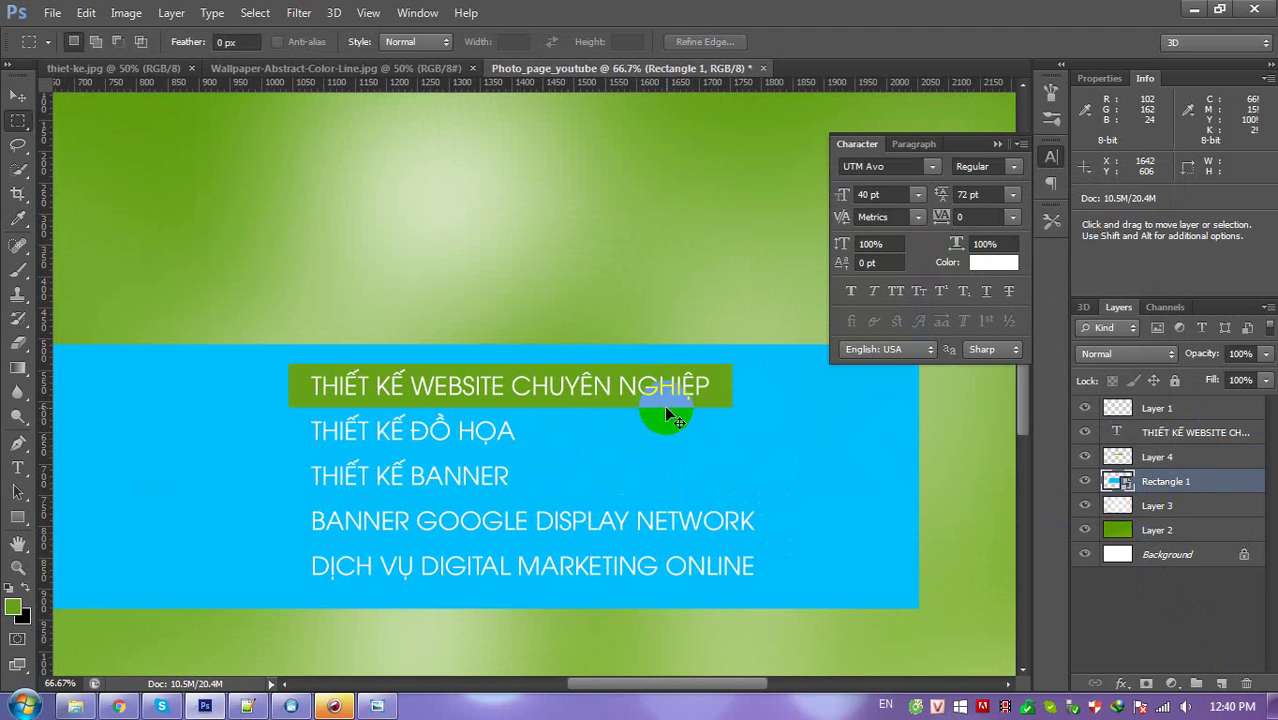
pyautogui.hotkey('ctrl', 't')
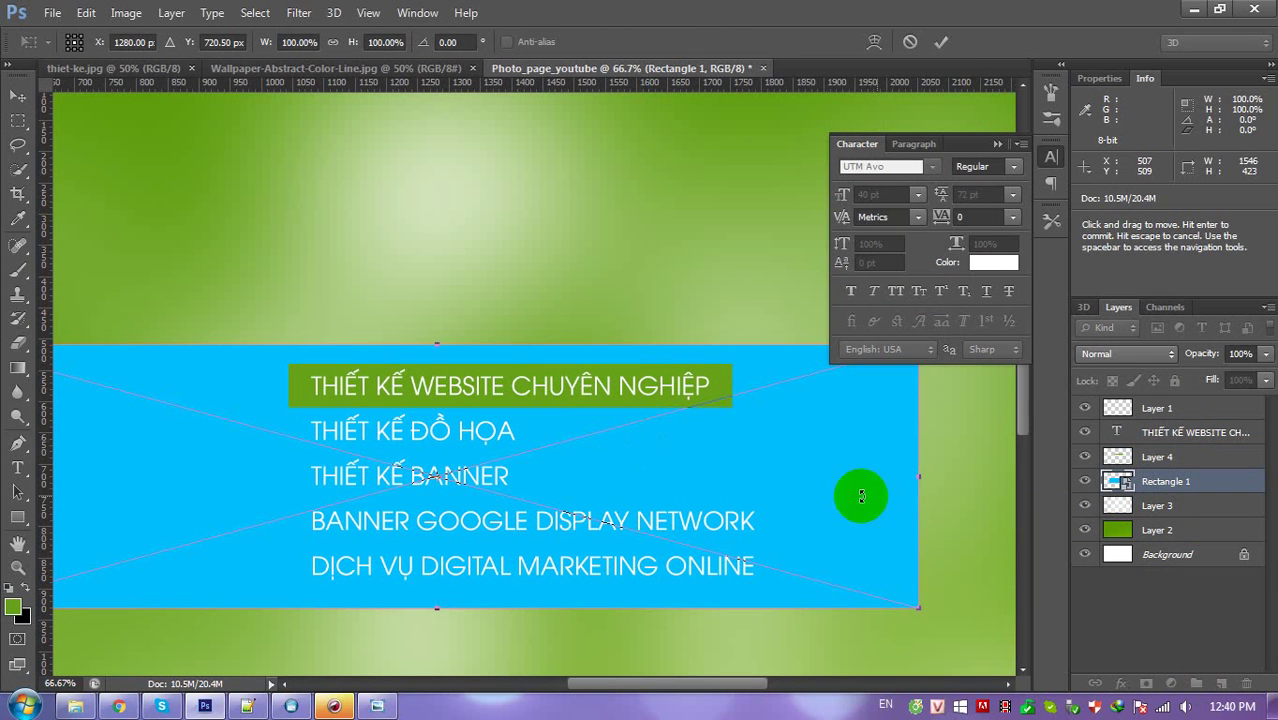
pyautogui.press('Escape')
# Step: Start a free Distort transform on the green bar's layer
pyautogui.click(1150, 457)
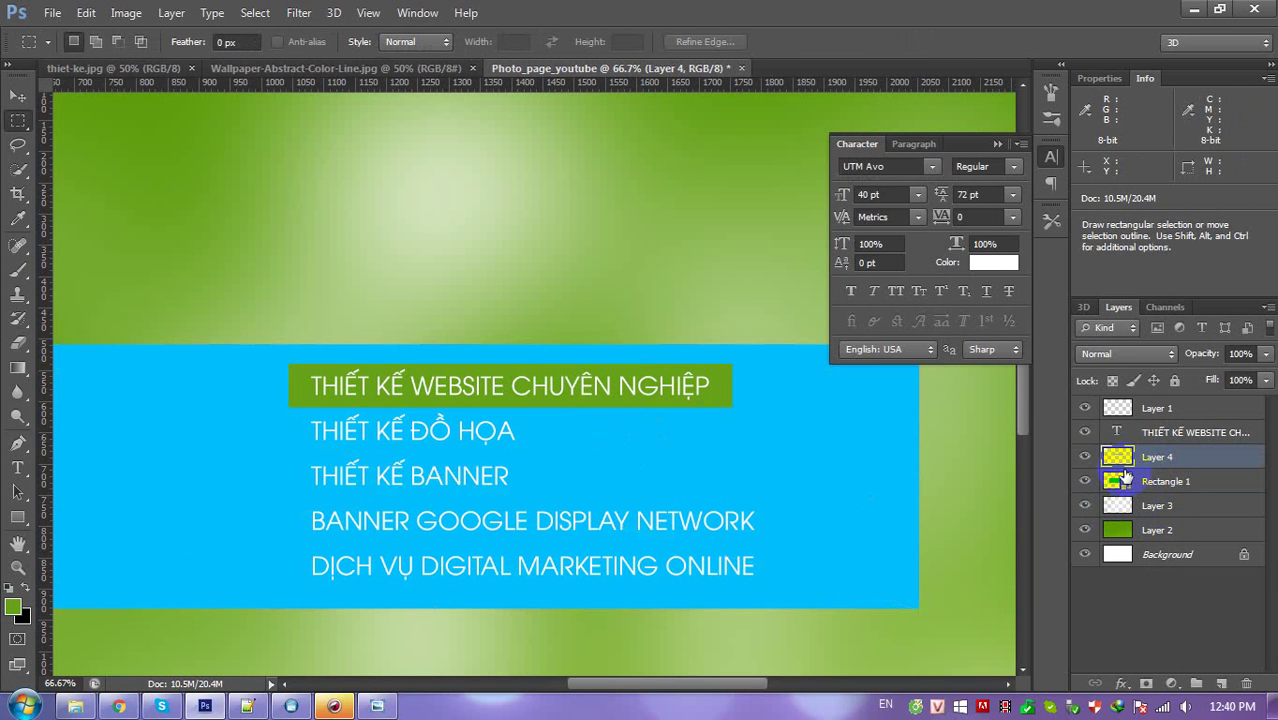
pyautogui.hotkey('ctrl', 't')
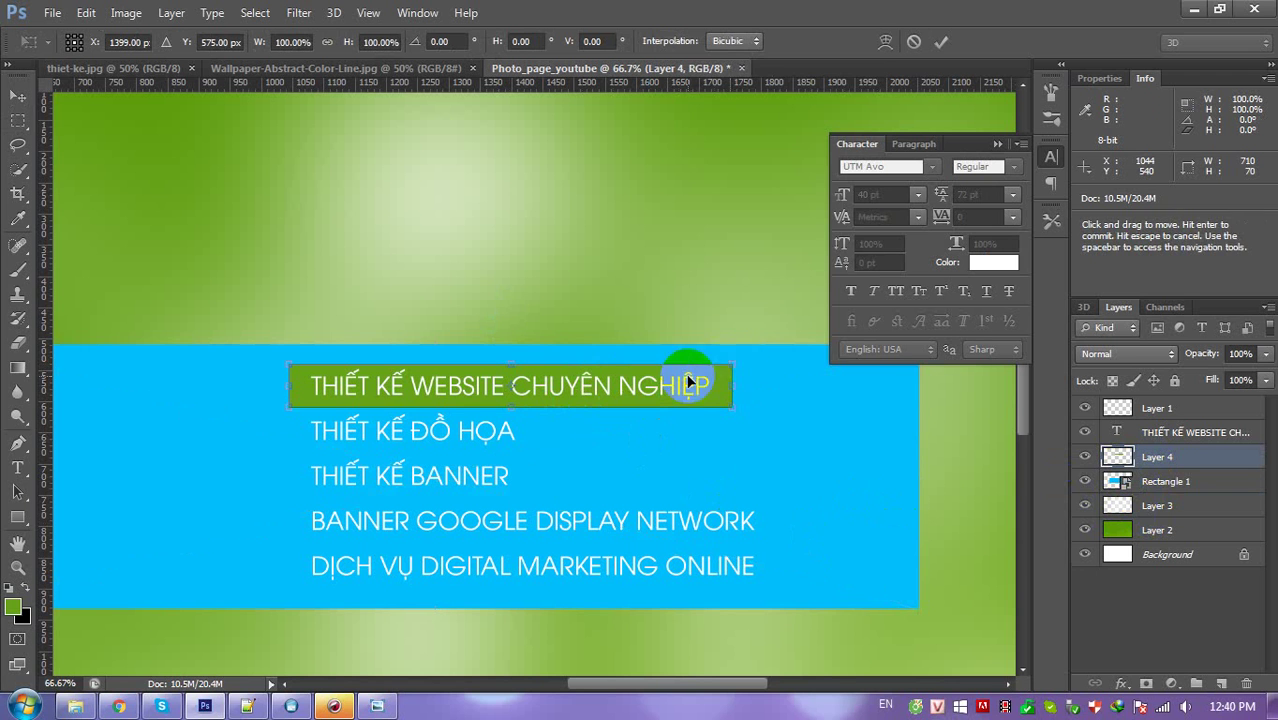
pyautogui.rightClick(688, 376)
pyautogui.click(732, 100)
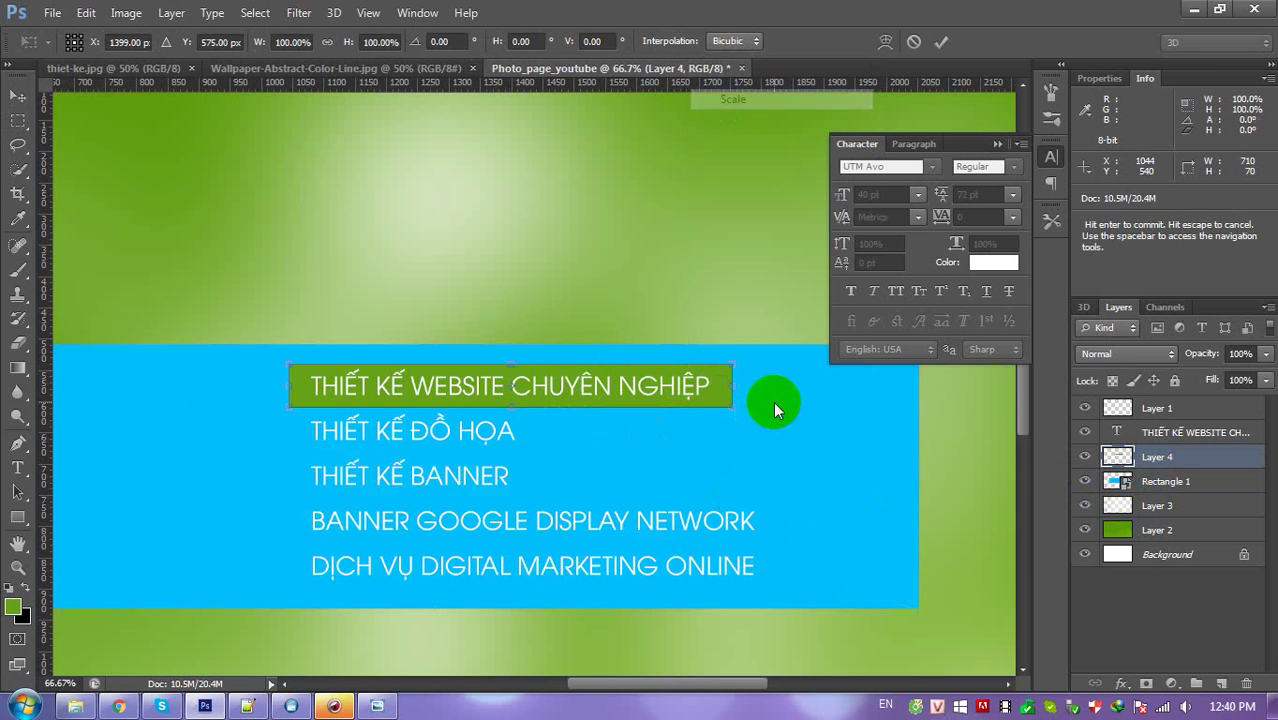
pyautogui.rightClick(715, 372)
pyautogui.click(764, 477)
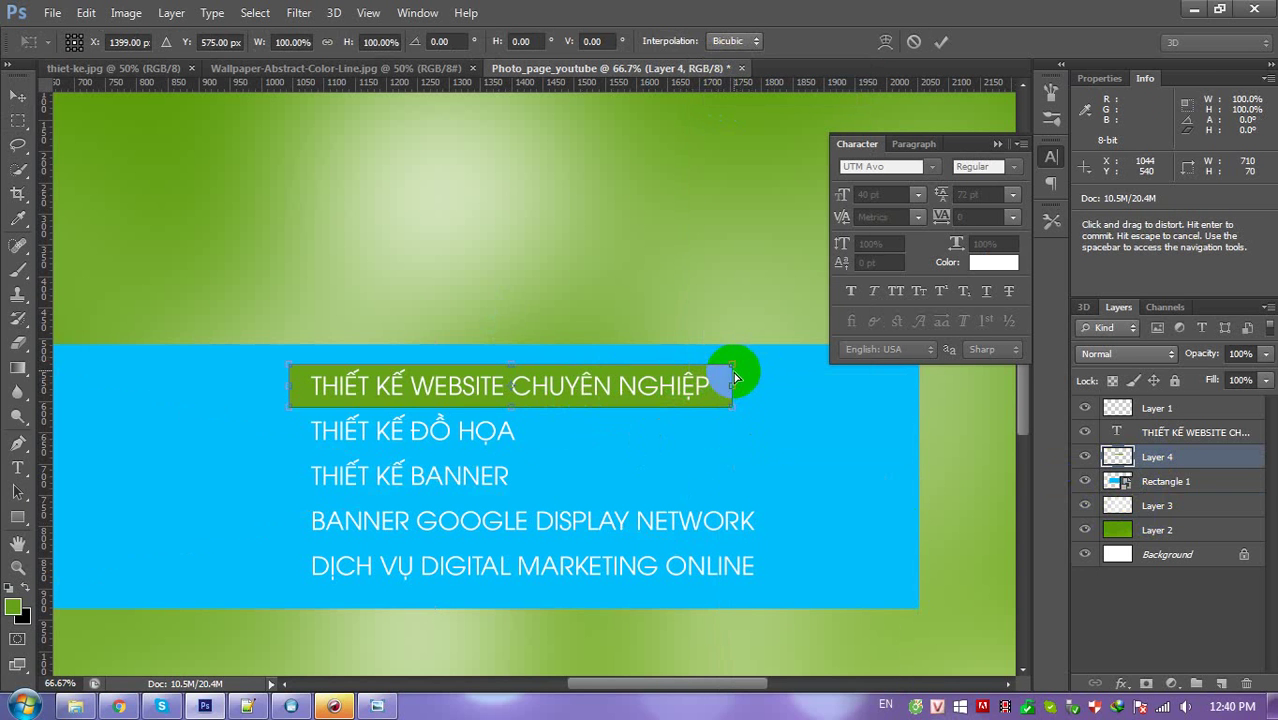
pyautogui.moveTo(733, 366); pyautogui.dragTo(751, 370)
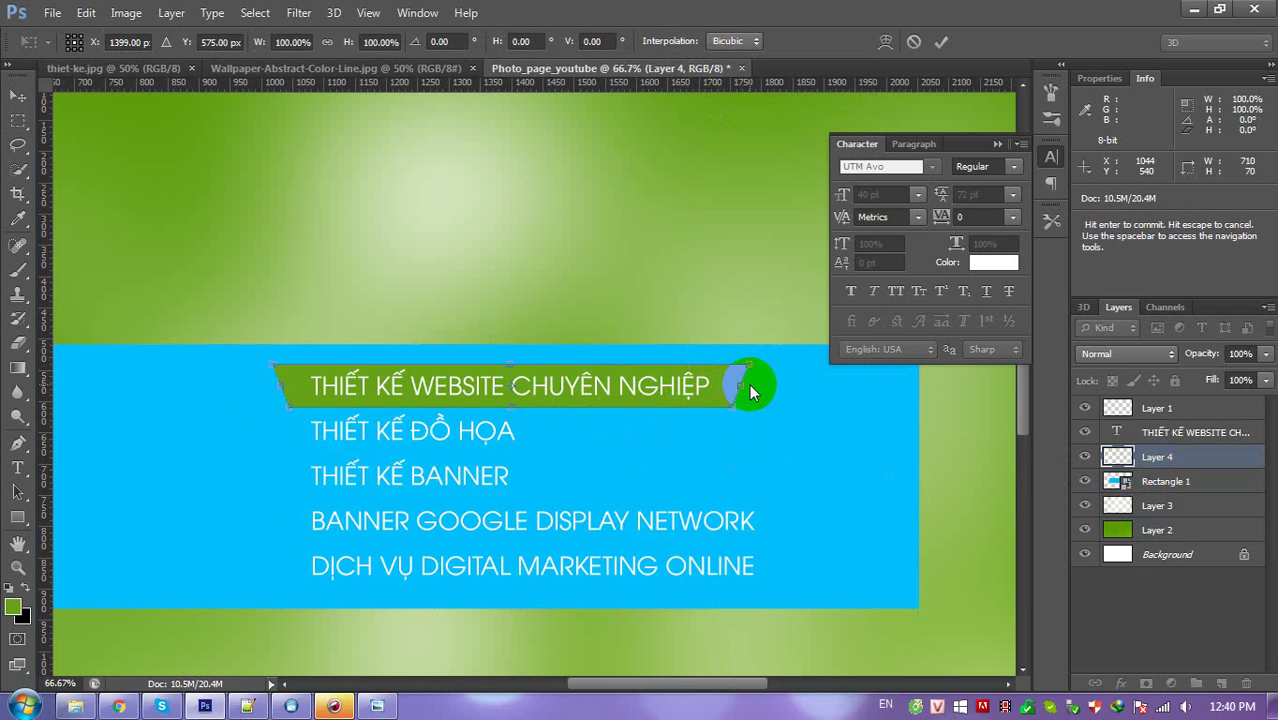
pyautogui.hotkey('ctrl', 'z')
# Step: Drag the bar's top-right corner outward and apply a -35 skew to slant it
pyautogui.moveTo(733, 367); pyautogui.dragTo(744, 373)
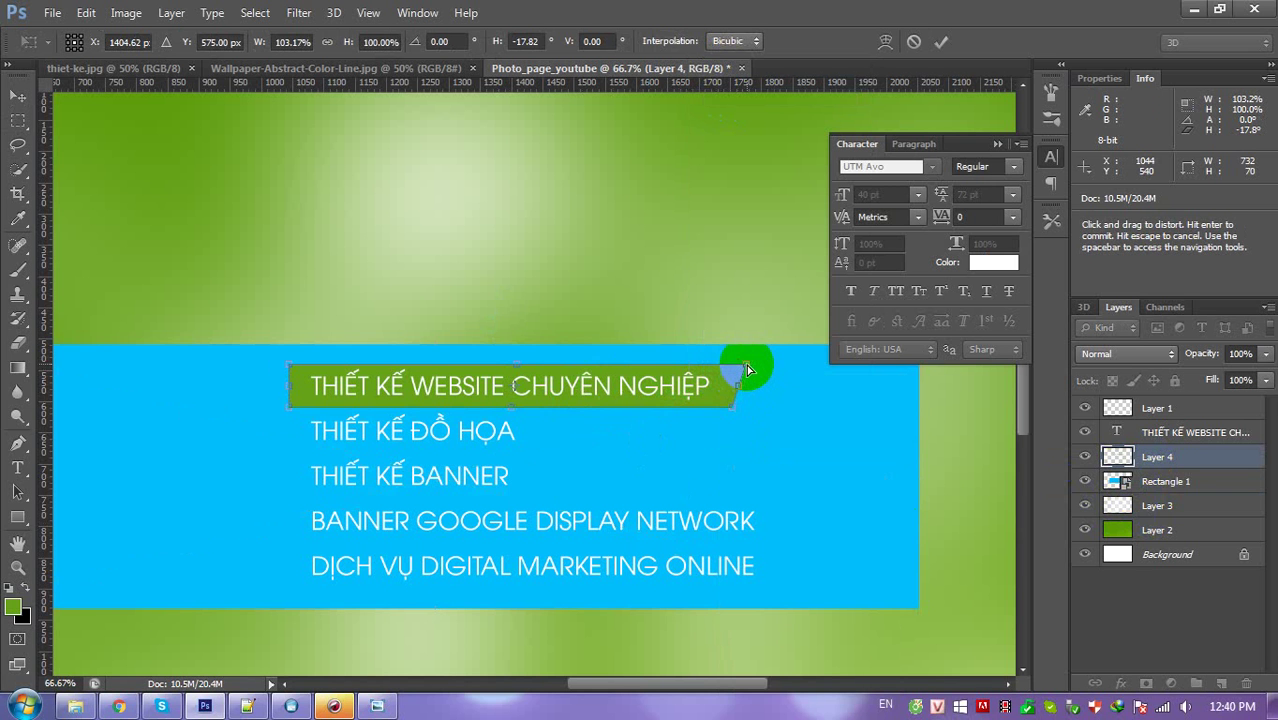
pyautogui.moveTo(747, 366); pyautogui.dragTo(760, 371)
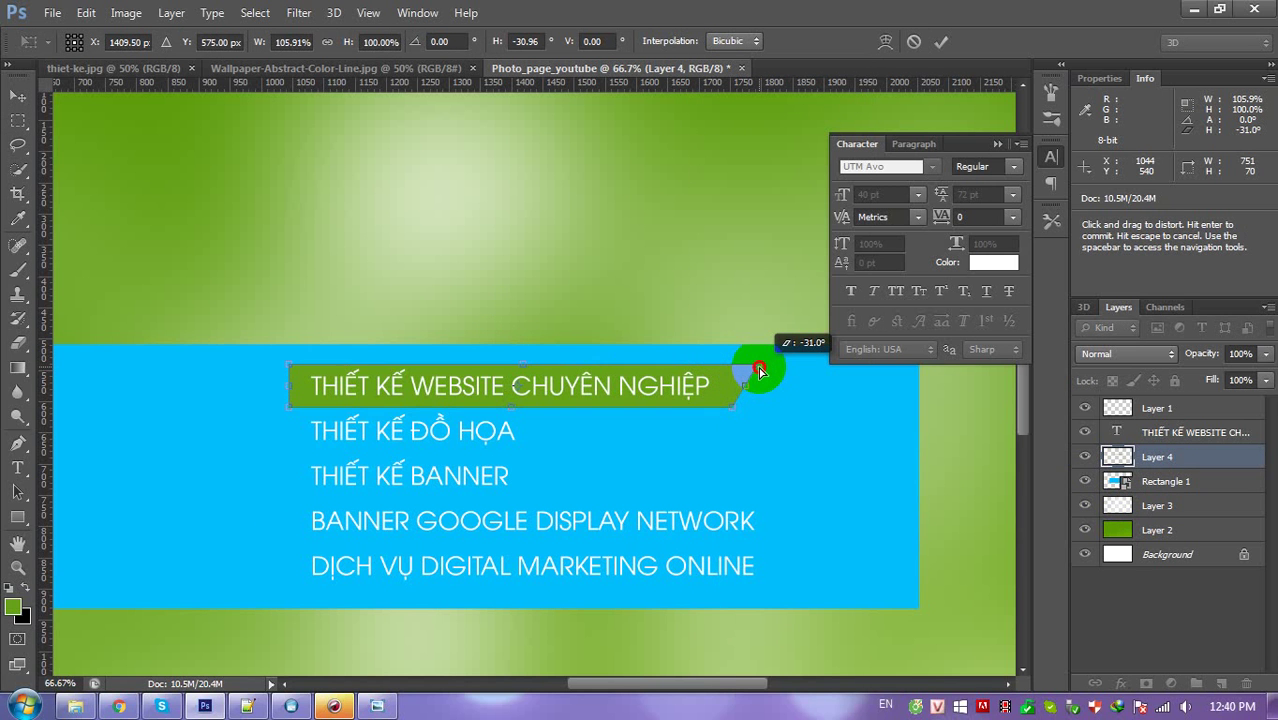
pyautogui.click(525, 41)
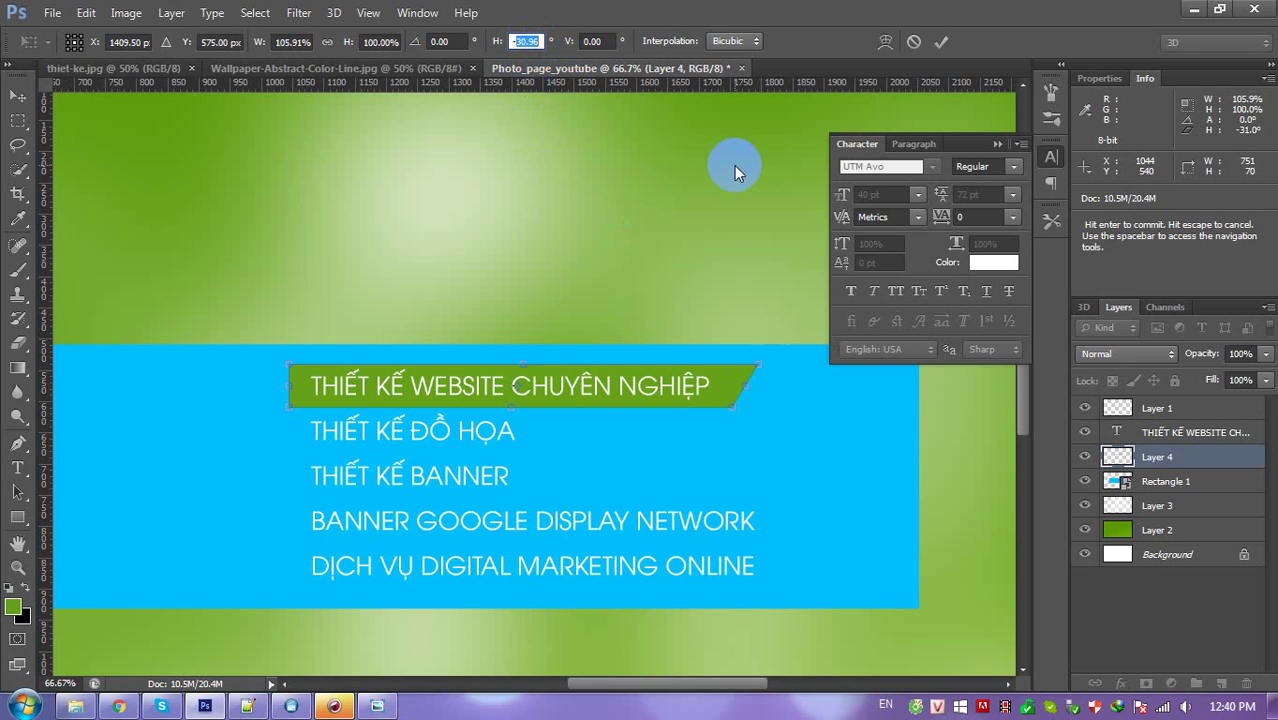
pyautogui.write('-35')
pyautogui.press('Return')
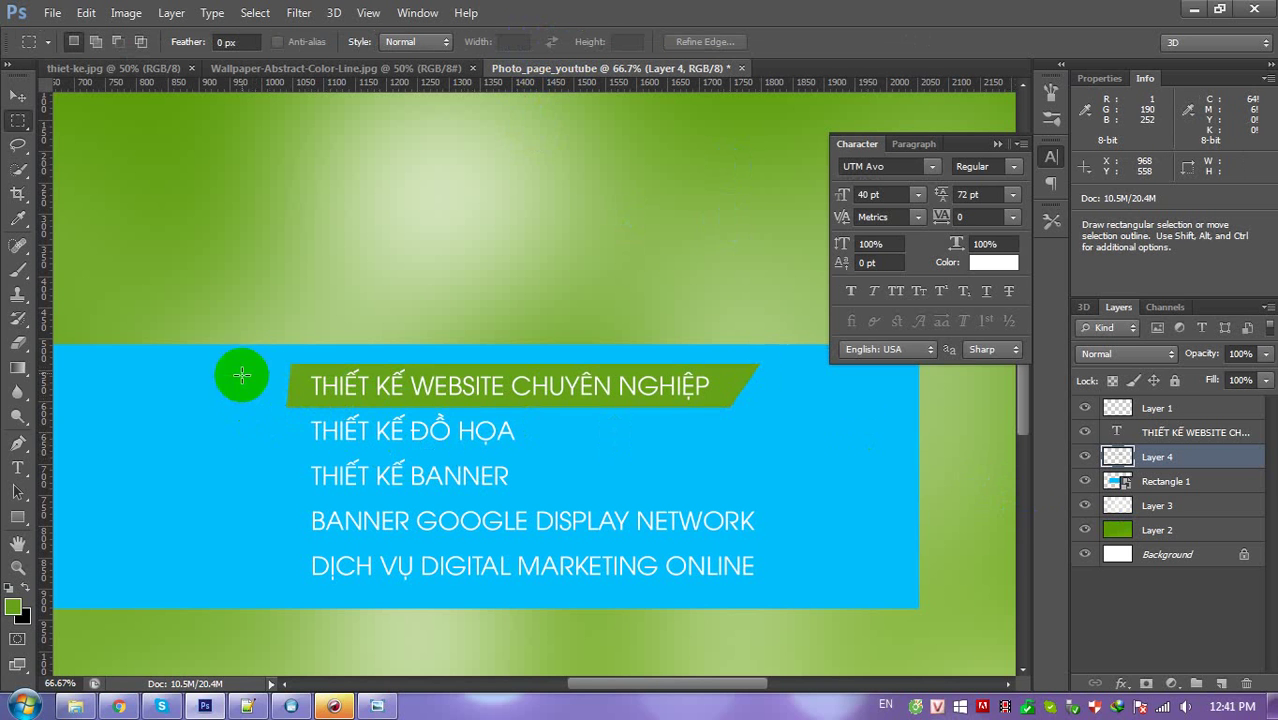
# Step: Nudge the green ribbon slightly left and discard a trial duplicate
pyautogui.moveTo(242, 327); pyautogui.dragTo(295, 463)
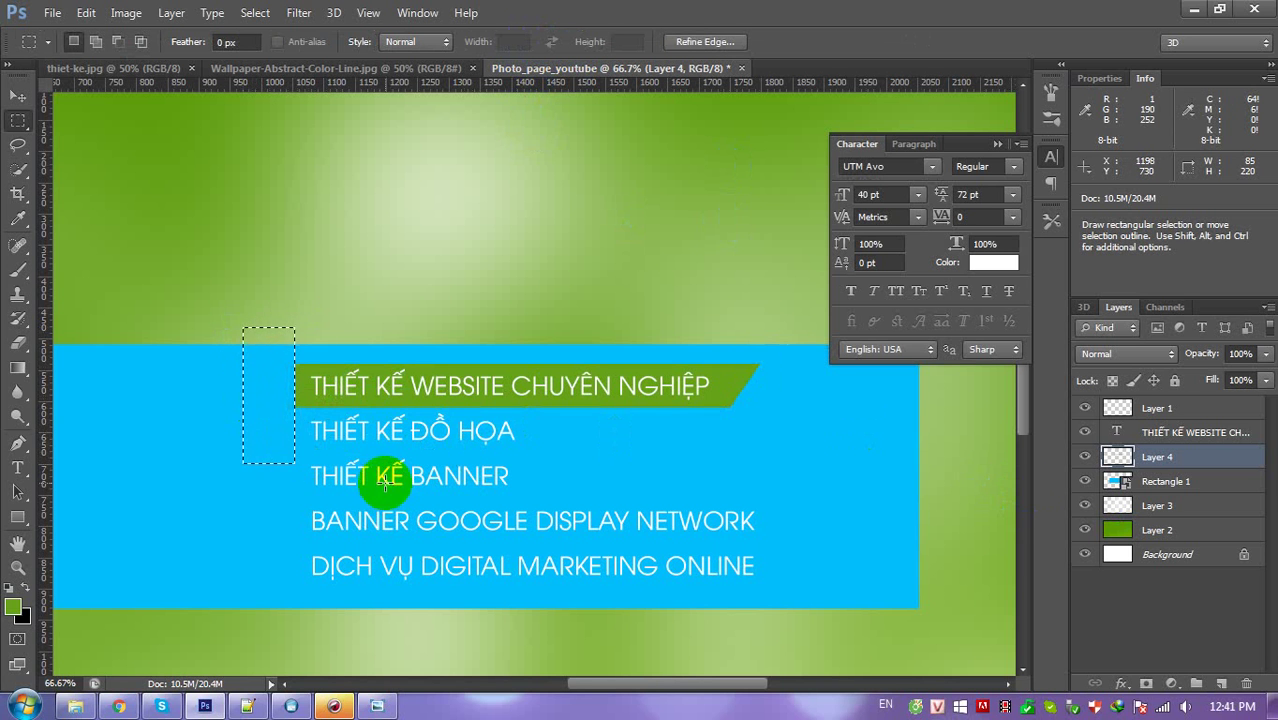
pyautogui.hotkey('ctrl', 'd')
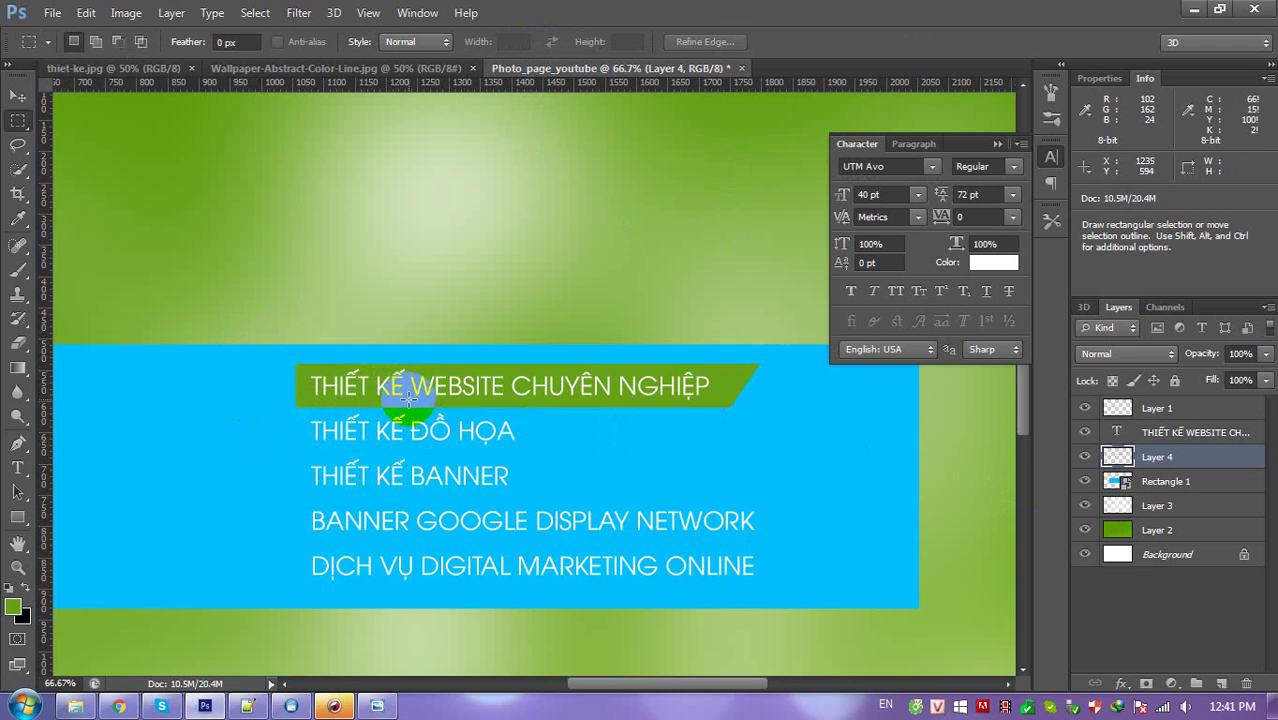
pyautogui.press('v')
pyautogui.hotkey('shift', 'Left')
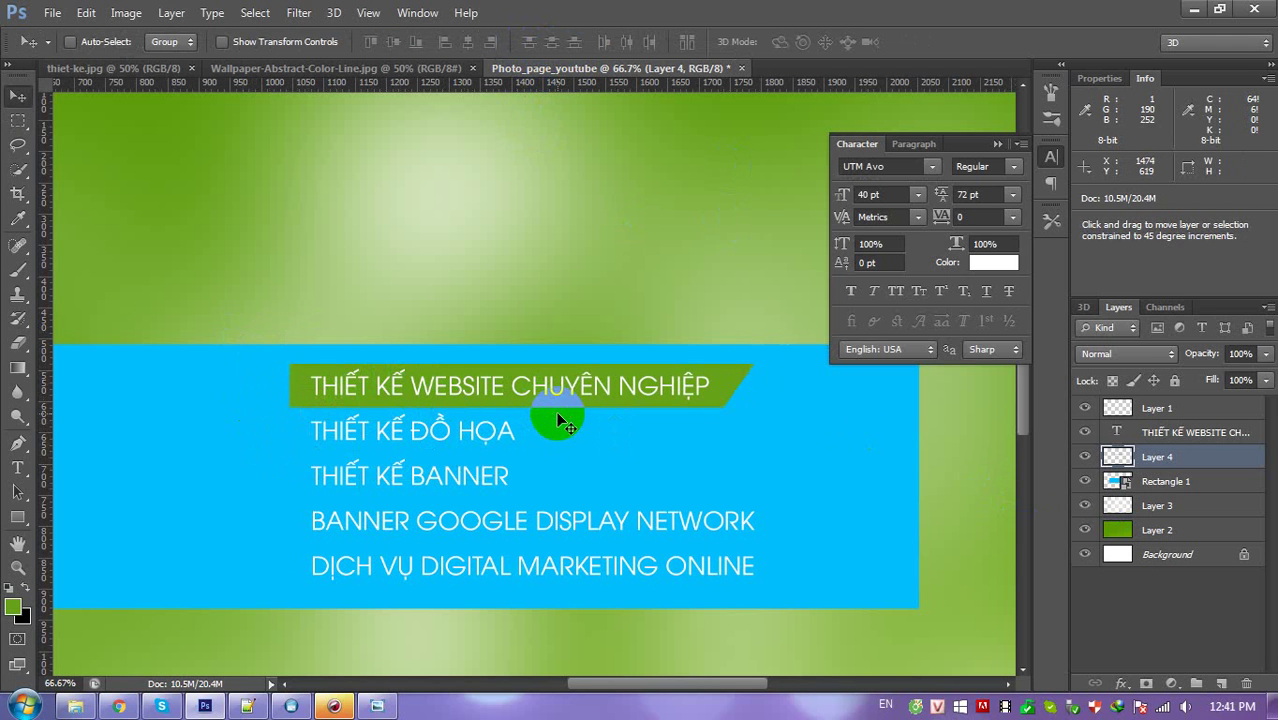
pyautogui.hotkey('shift', 'Left')
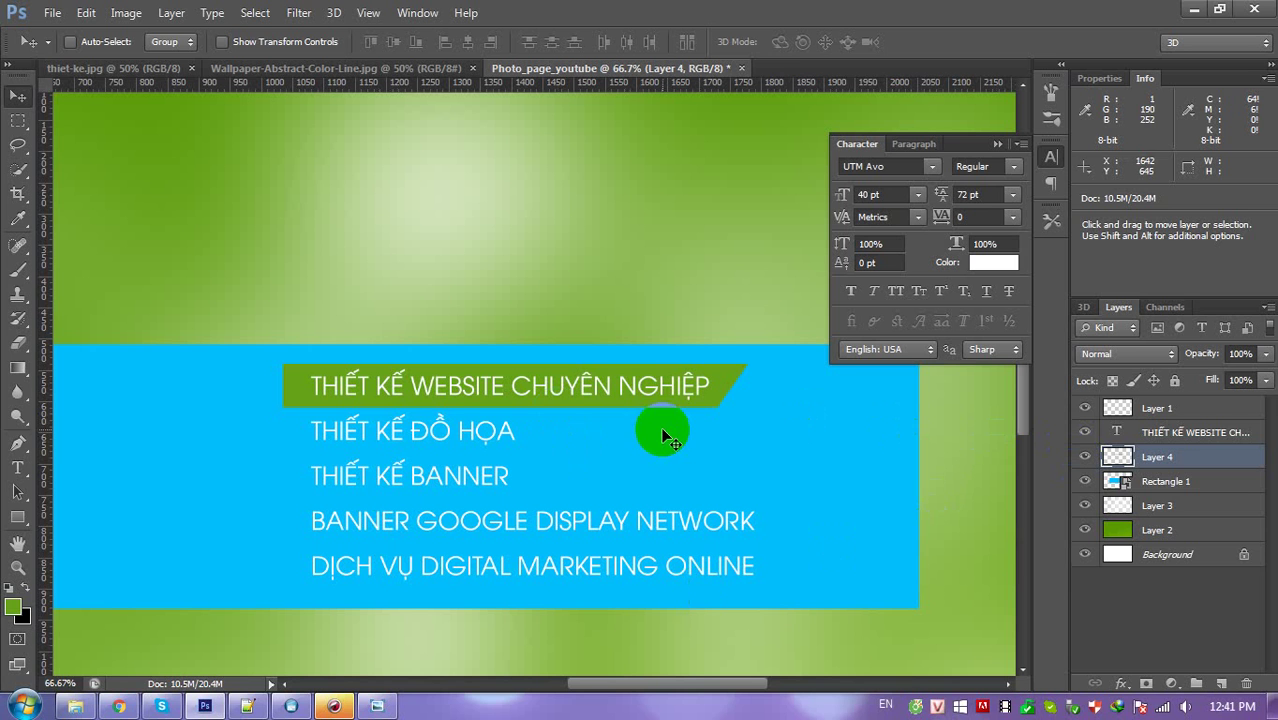
pyautogui.hotkey('ctrl', 'j')
pyautogui.moveTo(602, 397); pyautogui.dragTo(607, 452)
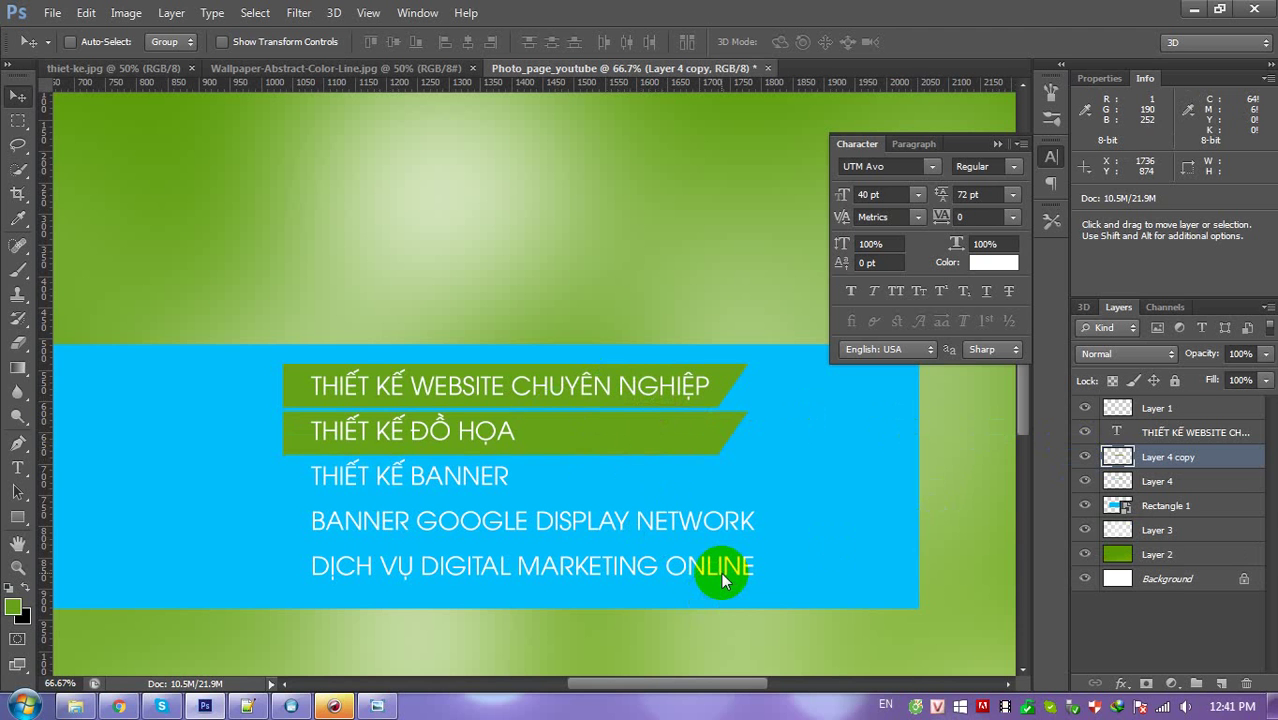
pyautogui.hotkey('ctrl', '+')
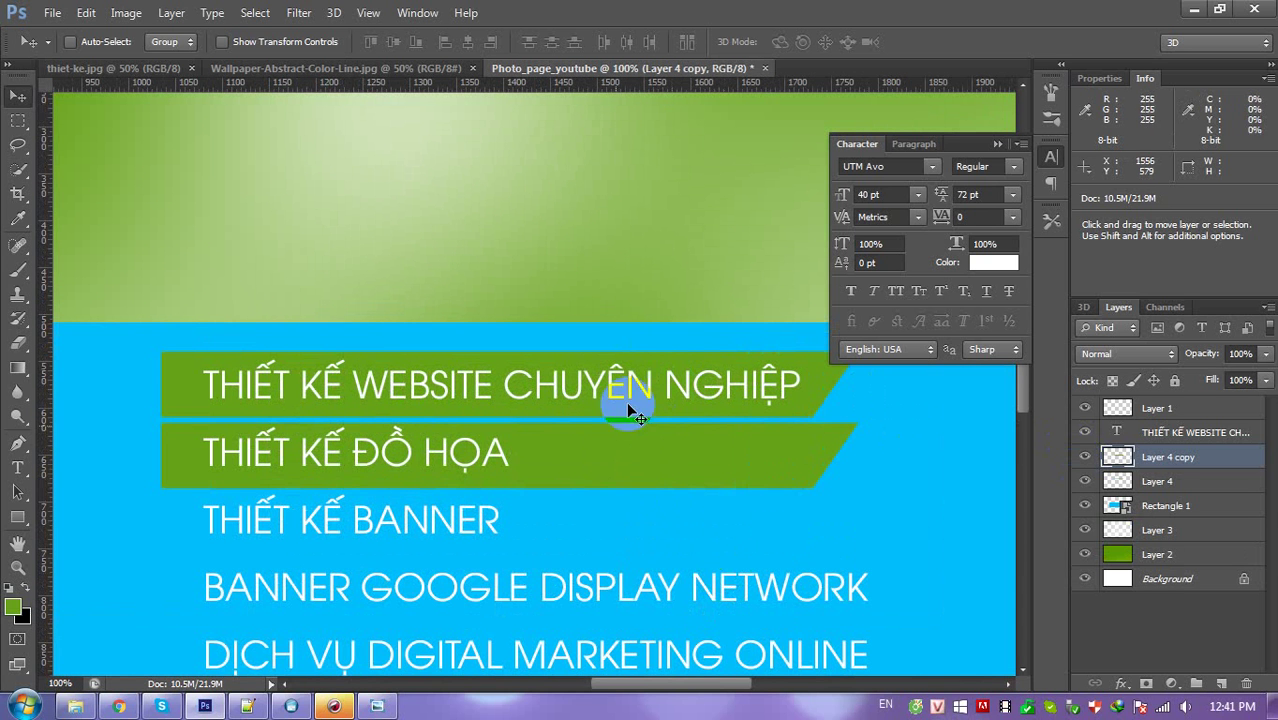
pyautogui.press('Delete')
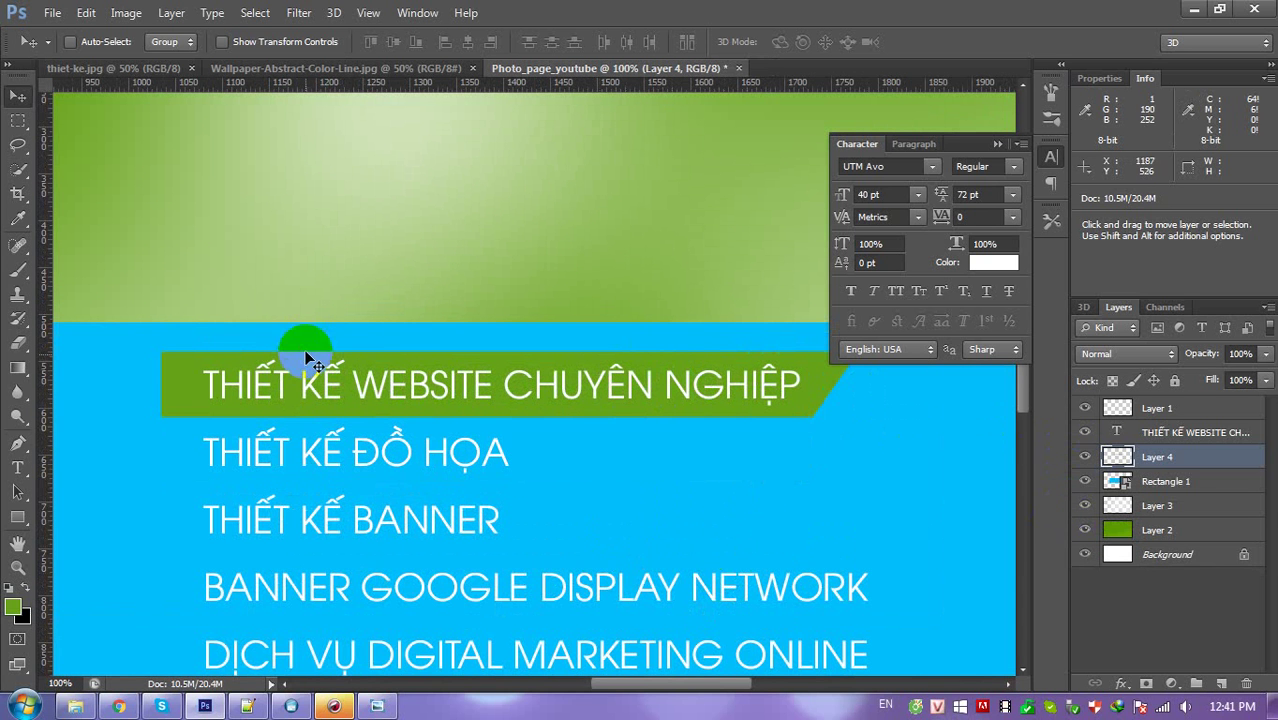
# Step: Place a ribbon copy behind THIẾT KẾ ĐỒ HỌA, aligning it with arrow nudges
pyautogui.press('m')
pyautogui.moveTo(138, 410)
pyautogui.mouseDown()
pyautogui.moveTo(340, 507)
pyautogui.moveTo(931, 563)
pyautogui.mouseUp()
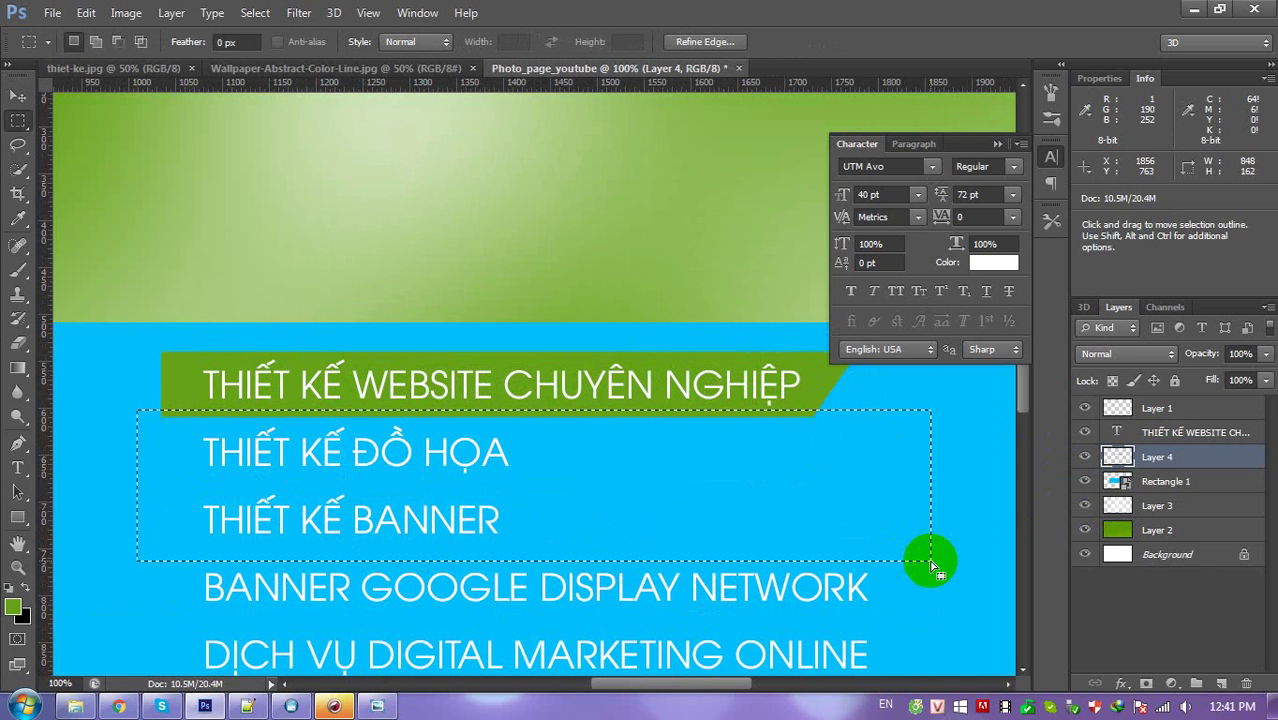
pyautogui.hotkey('ctrl', 'd')
pyautogui.press('v')
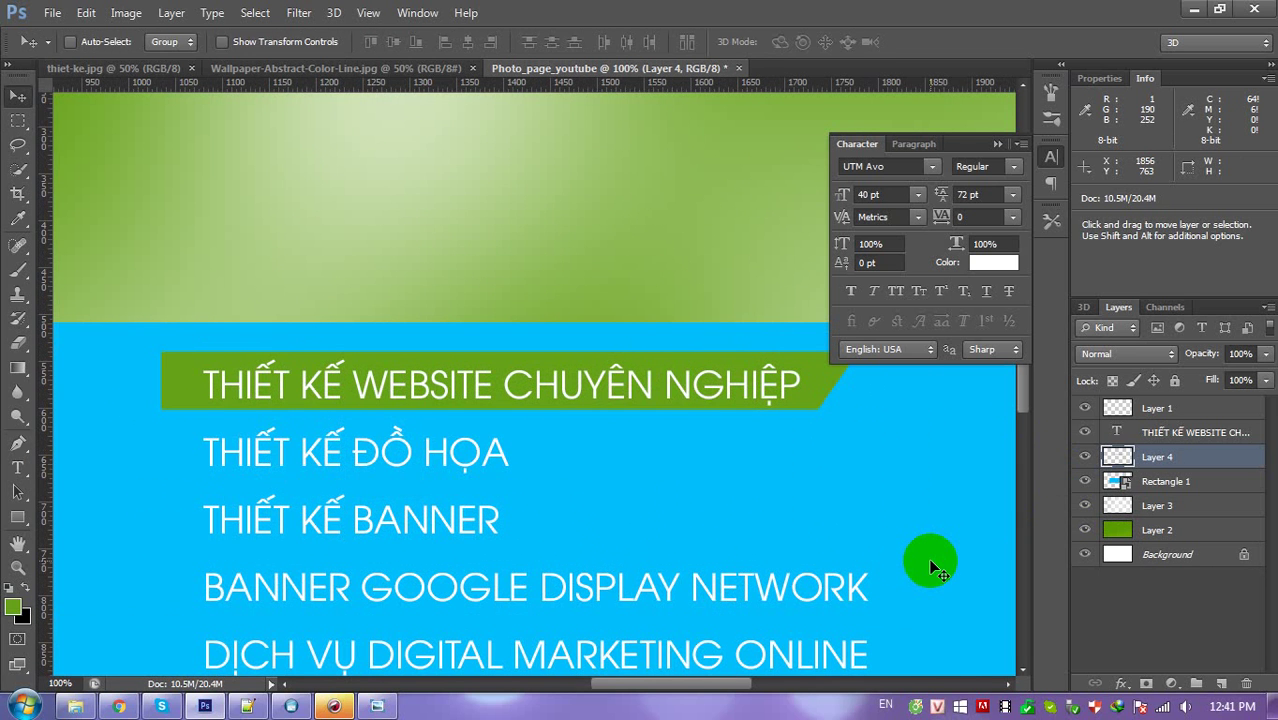
pyautogui.hotkey('ctrl', 'j')
pyautogui.hotkey('shift', 'Down')
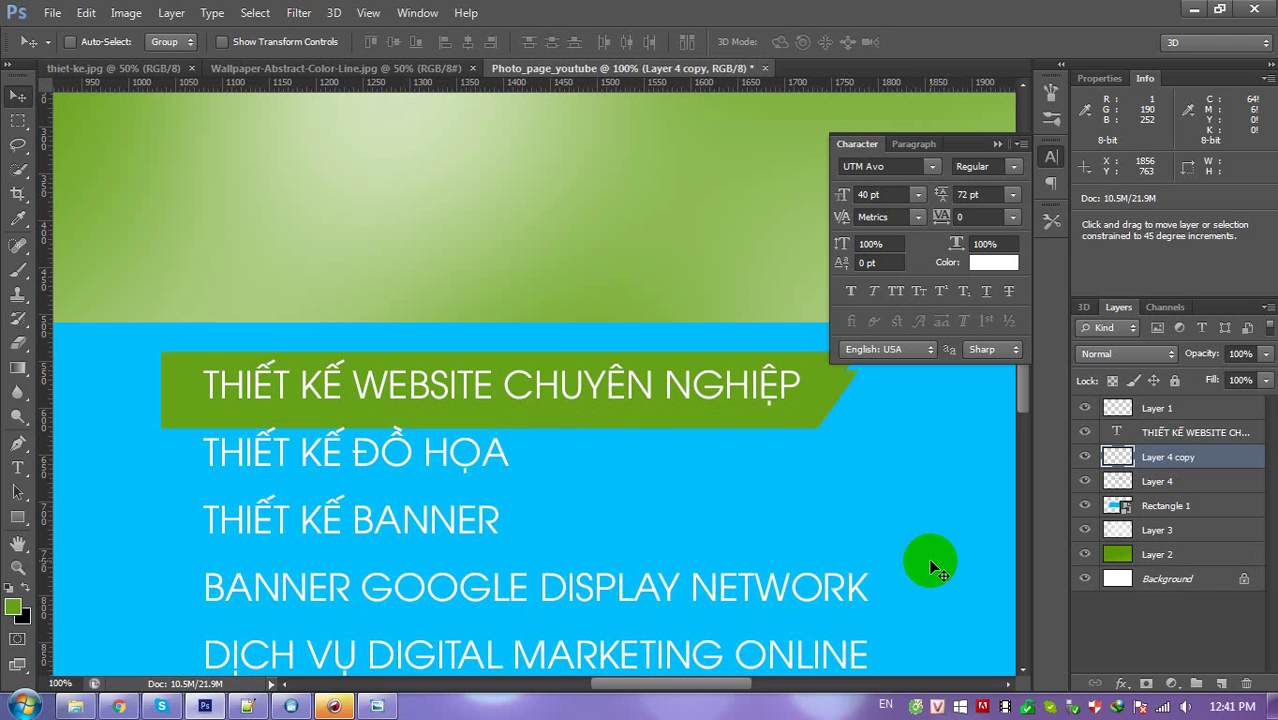
pyautogui.hotkey('shift', 'Down')
pyautogui.hotkey('shift', 'Down')
pyautogui.hotkey('shift', 'Down')
pyautogui.hotkey('shift', 'Down')
pyautogui.hotkey('shift', 'Down')
pyautogui.hotkey('shift', 'Down')
pyautogui.hotkey('shift', 'Up')
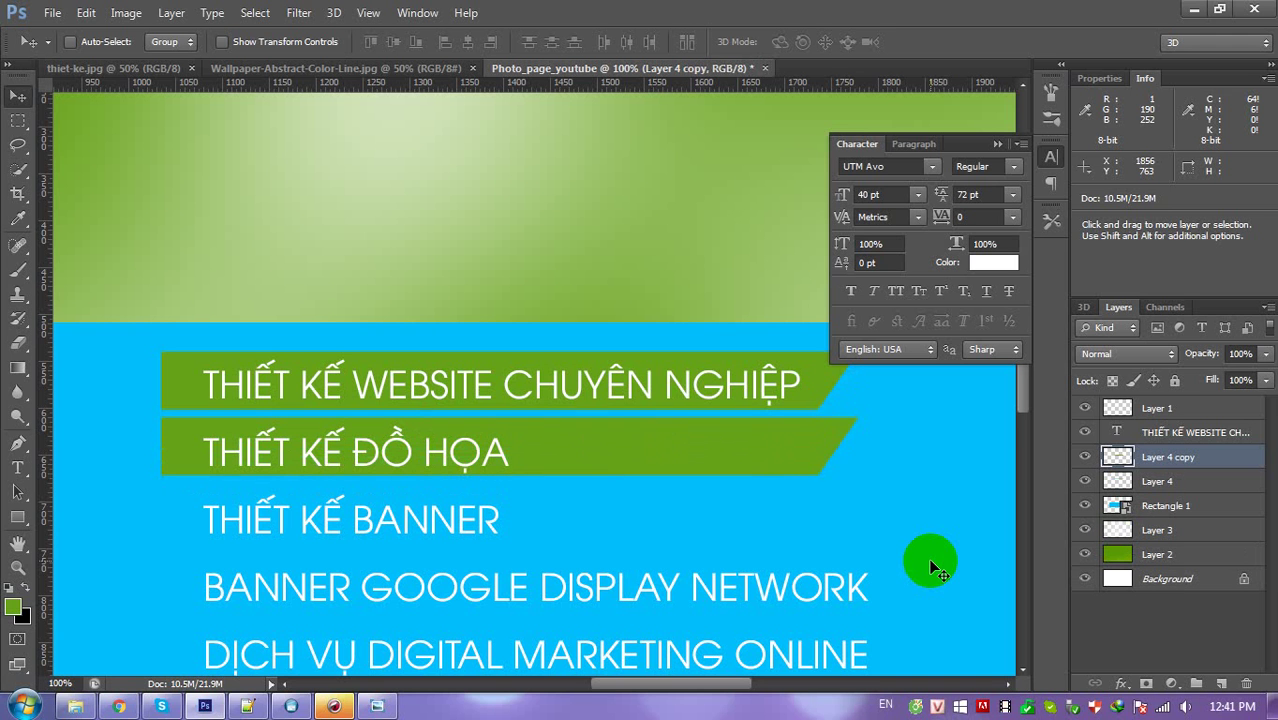
pyautogui.press('Down')
pyautogui.press('Down')
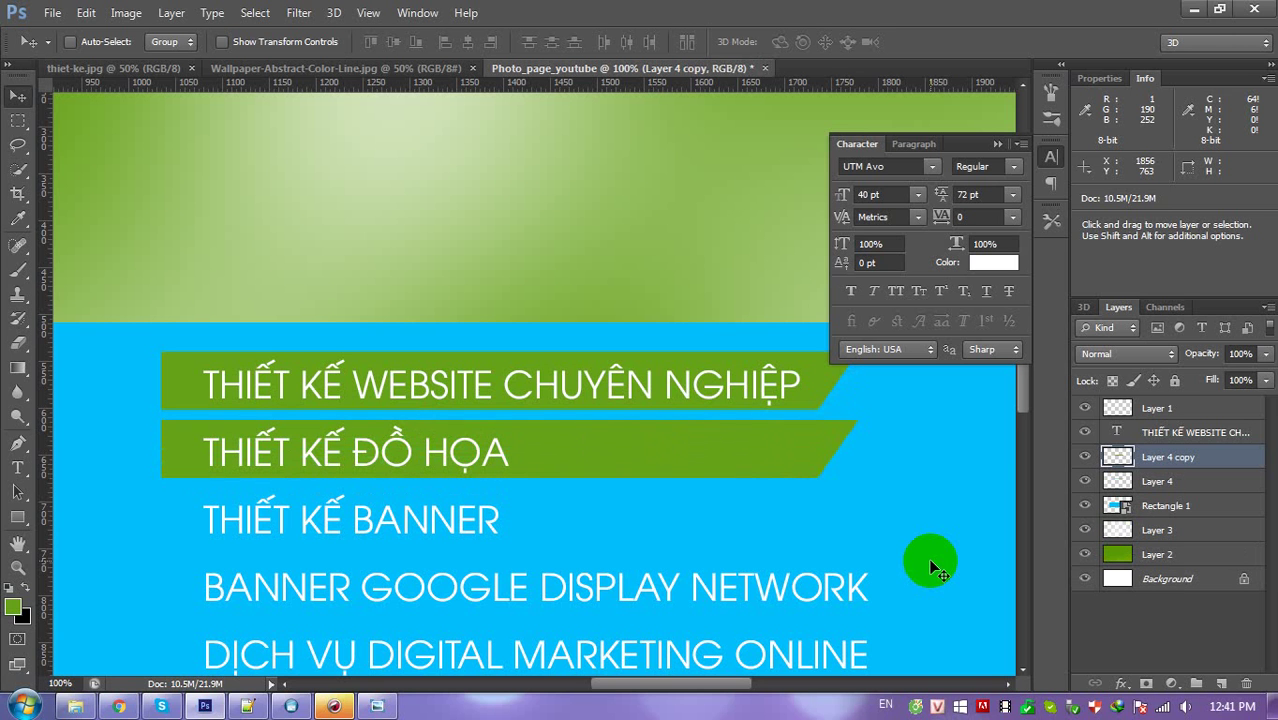
# Step: Add ribbon copies behind THIẾT KẾ BANNER, BANNER GOOGLE DISPLAY NETWORK and DỊCH VỤ DIGITAL MARKETING ONLINE
pyautogui.hotkey('ctrl', 'j')
pyautogui.hotkey('shift', 'Down')
pyautogui.hotkey('shift', 'Down')
pyautogui.hotkey('shift', 'Down')
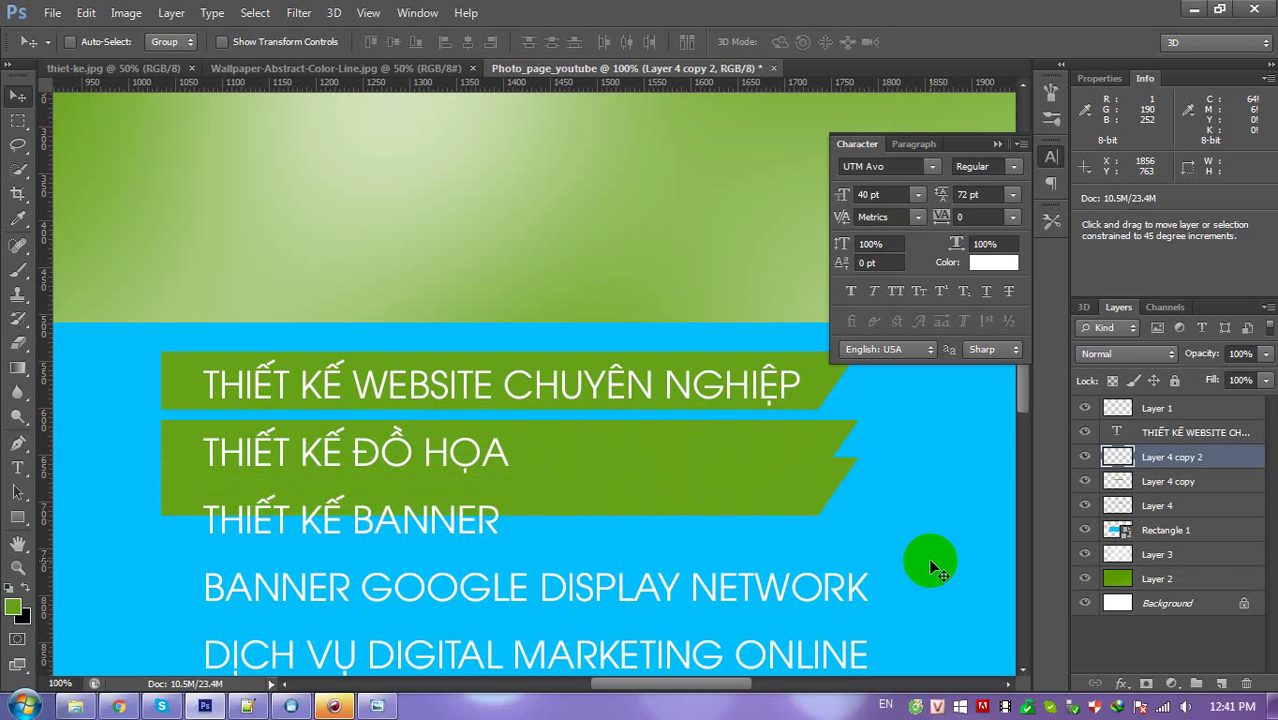
pyautogui.hotkey('shift', 'Down')
pyautogui.hotkey('shift', 'Down')
pyautogui.hotkey('shift', 'Down')
pyautogui.hotkey('shift', 'Down')
pyautogui.hotkey('shift', 'Down')
pyautogui.hotkey('shift', 'Up')
pyautogui.press('Up')
pyautogui.press('Up')
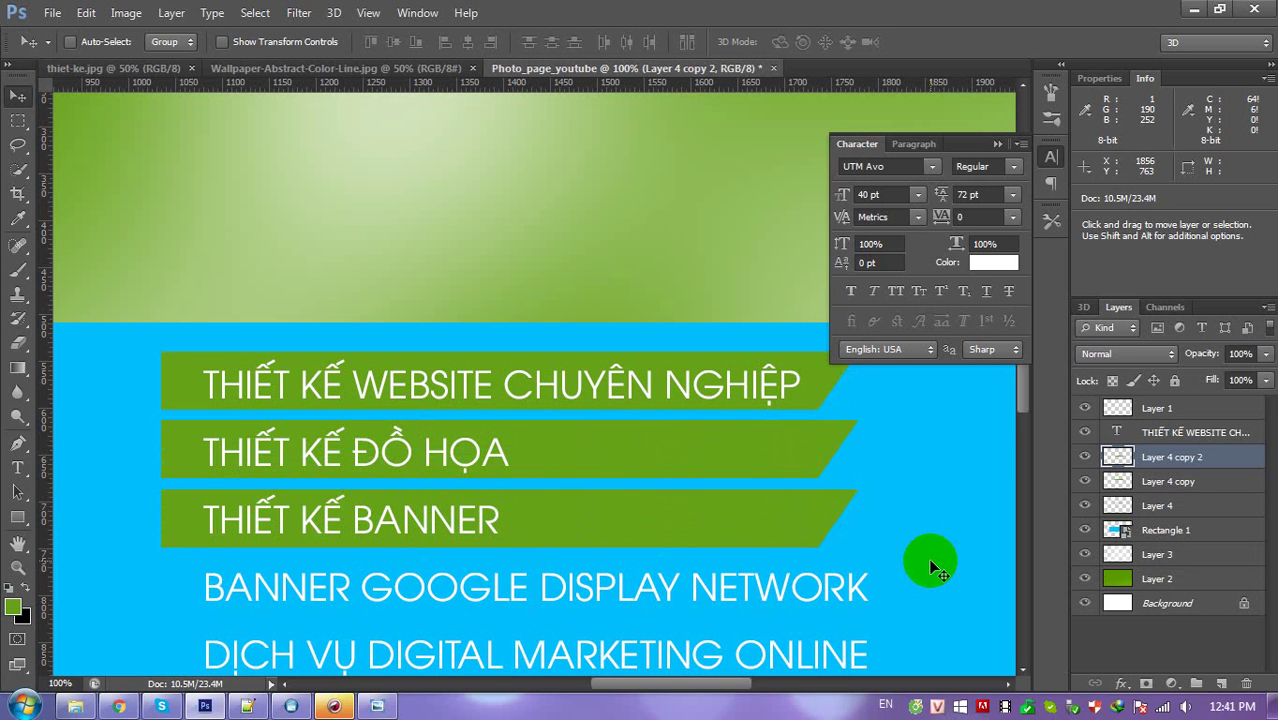
pyautogui.hotkey('ctrl', 'j')
pyautogui.hotkey('shift', 'Down')
pyautogui.hotkey('shift', 'Down')
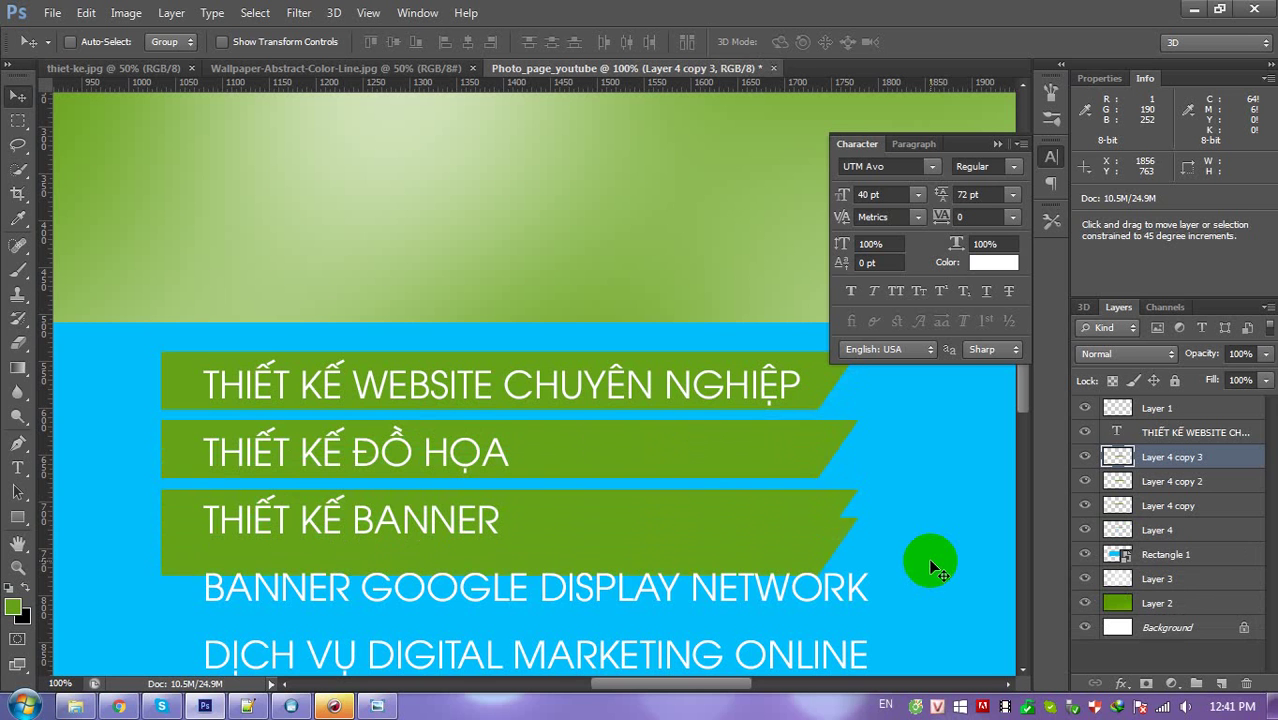
pyautogui.hotkey('shift', 'Down')
pyautogui.hotkey('shift', 'Down')
pyautogui.hotkey('shift', 'Down')
pyautogui.hotkey('shift', 'Down')
pyautogui.hotkey('shift', 'Down')
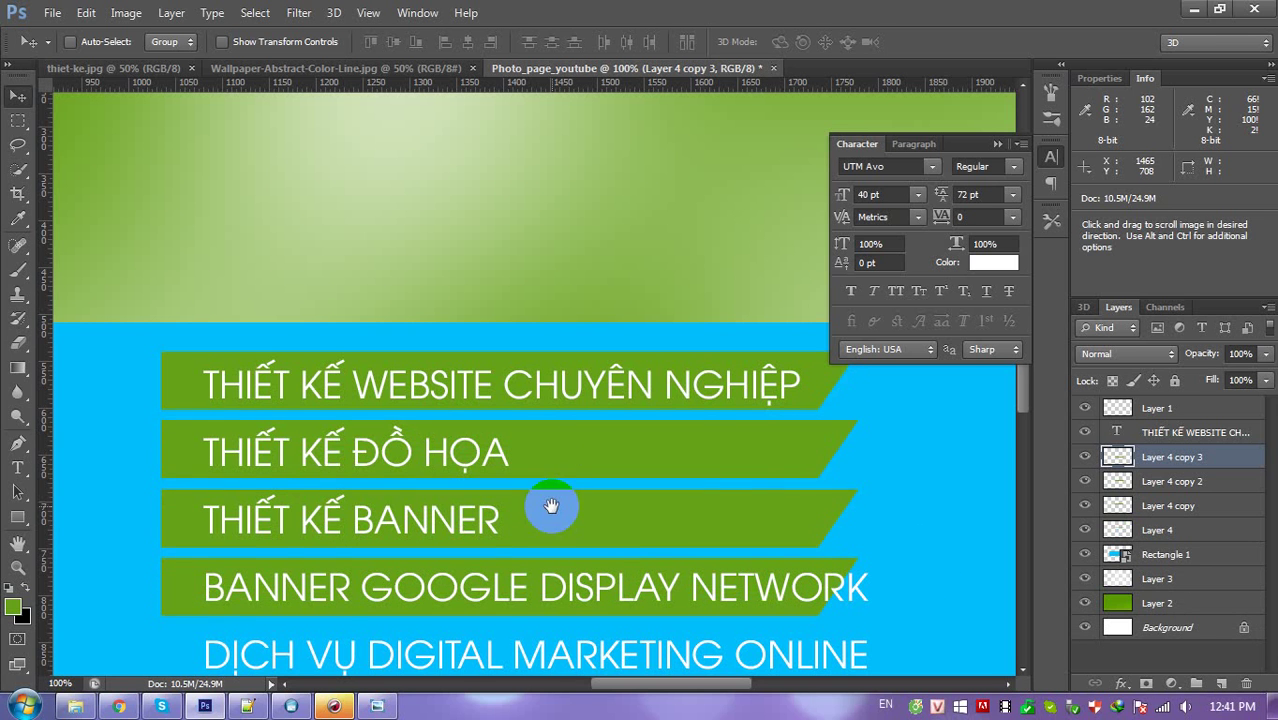
pyautogui.moveTo(543, 508); pyautogui.dragTo(542, 394)
pyautogui.hotkey('ctrl', 'j')
pyautogui.hotkey('shift', 'Down')
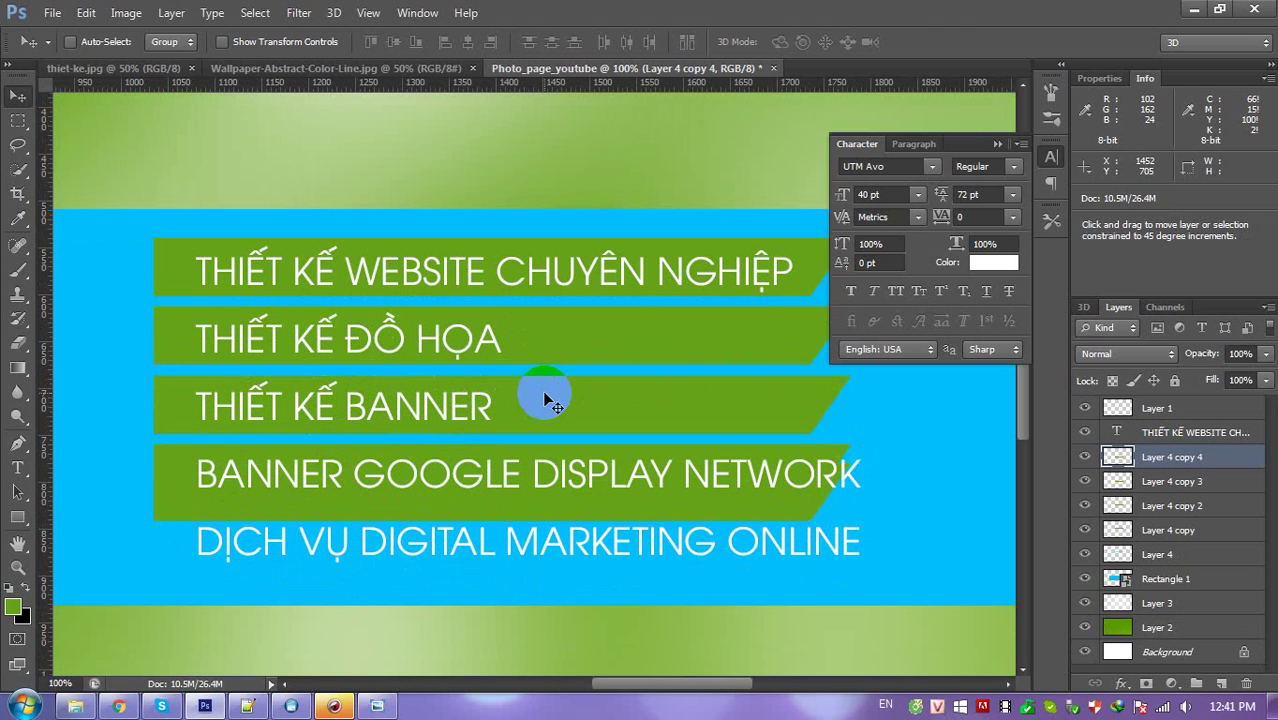
pyautogui.hotkey('shift', 'Down')
pyautogui.hotkey('shift', 'Down')
pyautogui.hotkey('shift', 'Down')
pyautogui.hotkey('shift', 'Down')
pyautogui.hotkey('shift', 'Down')
pyautogui.hotkey('shift', 'Down')
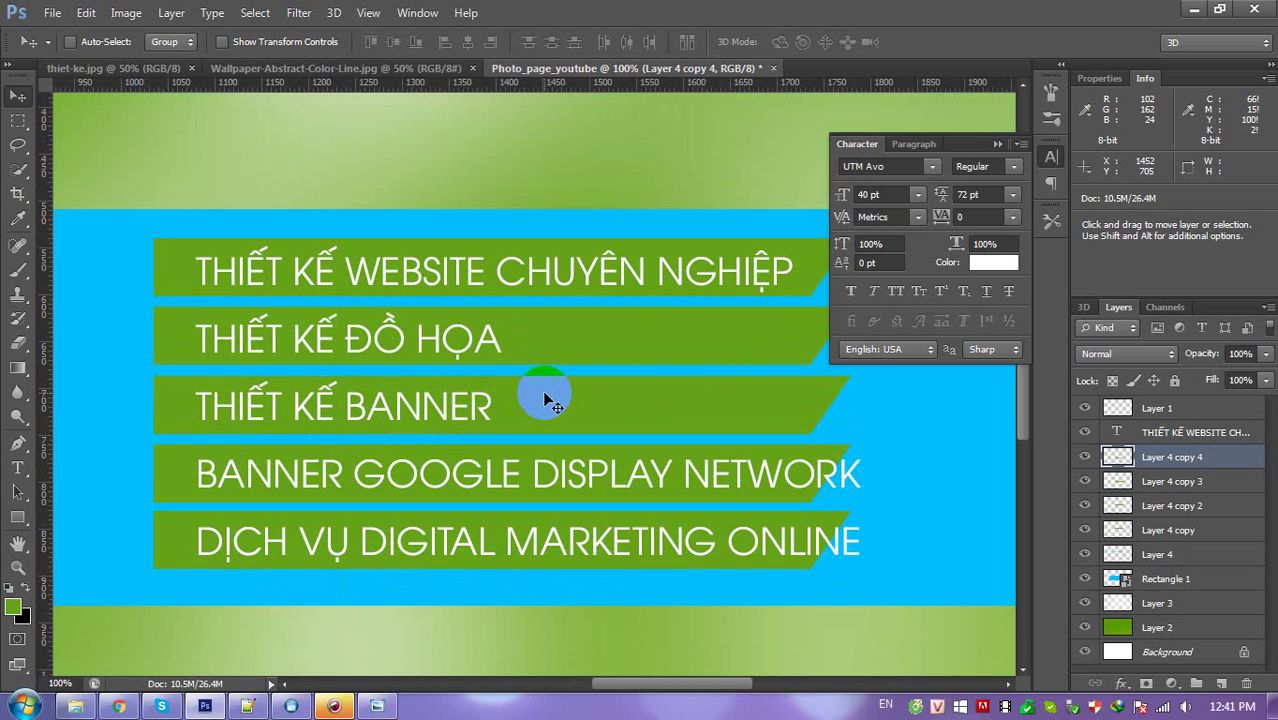
# Step: Select the ribbon layers for the bottom two lines, Layer 4 copy 3 and copy 4
pyautogui.keyDown('shift'); pyautogui.click(1150, 507); pyautogui.keyUp('shift')
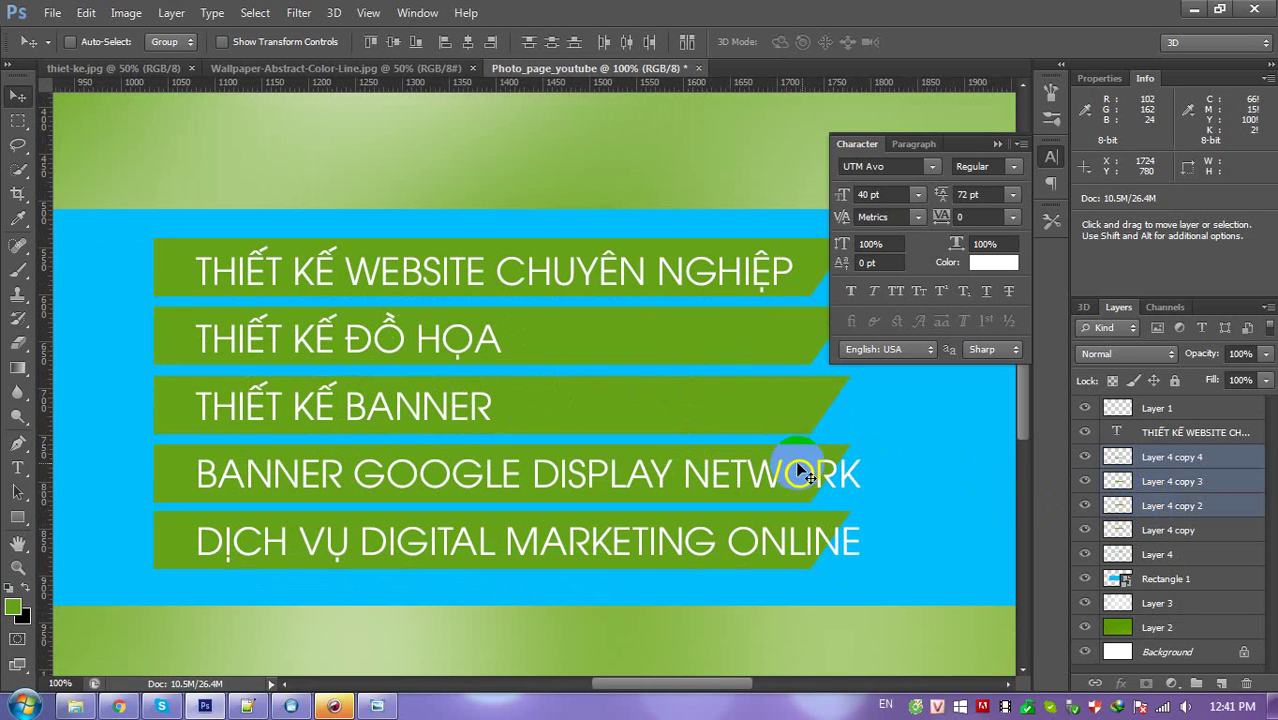
pyautogui.click(1122, 484)
pyautogui.keyDown('shift'); pyautogui.click(1144, 459); pyautogui.keyUp('shift')
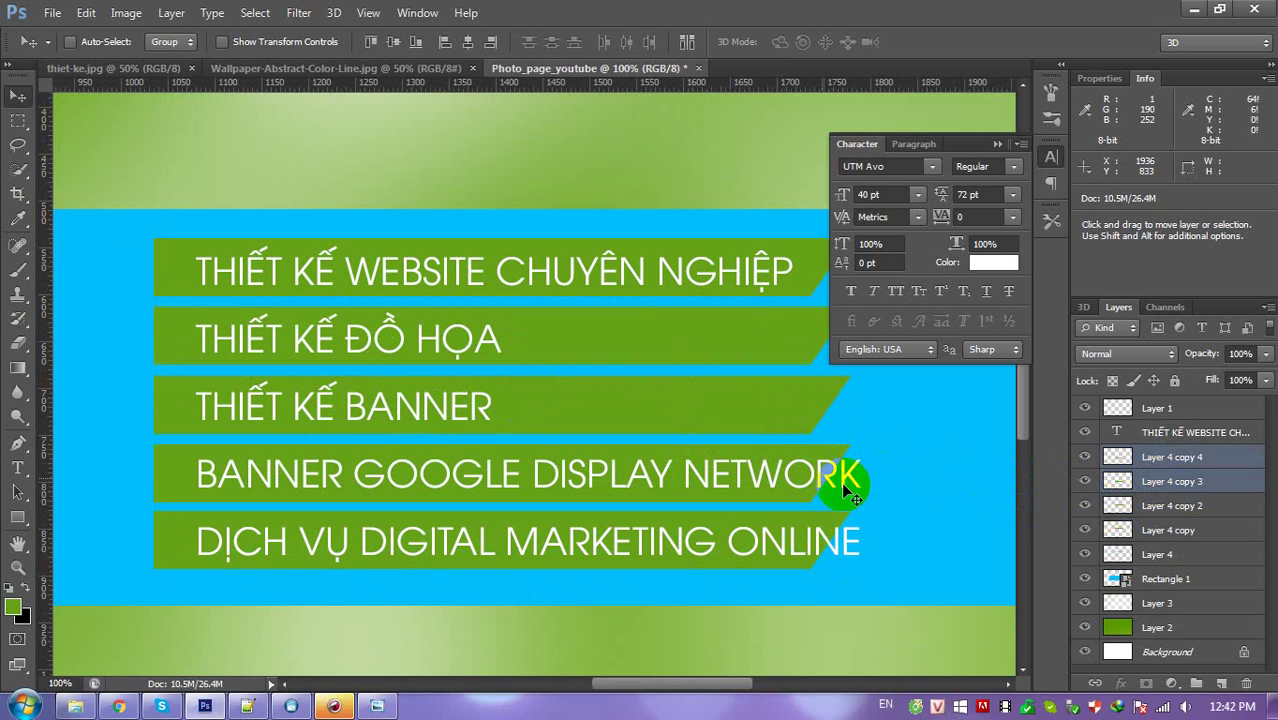
pyautogui.moveTo(838, 484); pyautogui.dragTo(739, 465)
pyautogui.moveTo(518, 503); pyautogui.dragTo(437, 505)
pyautogui.moveTo(242, 498)
pyautogui.mouseDown()
pyautogui.moveTo(165, 480)
pyautogui.moveTo(200, 423)
pyautogui.moveTo(697, 627)
pyautogui.mouseUp()
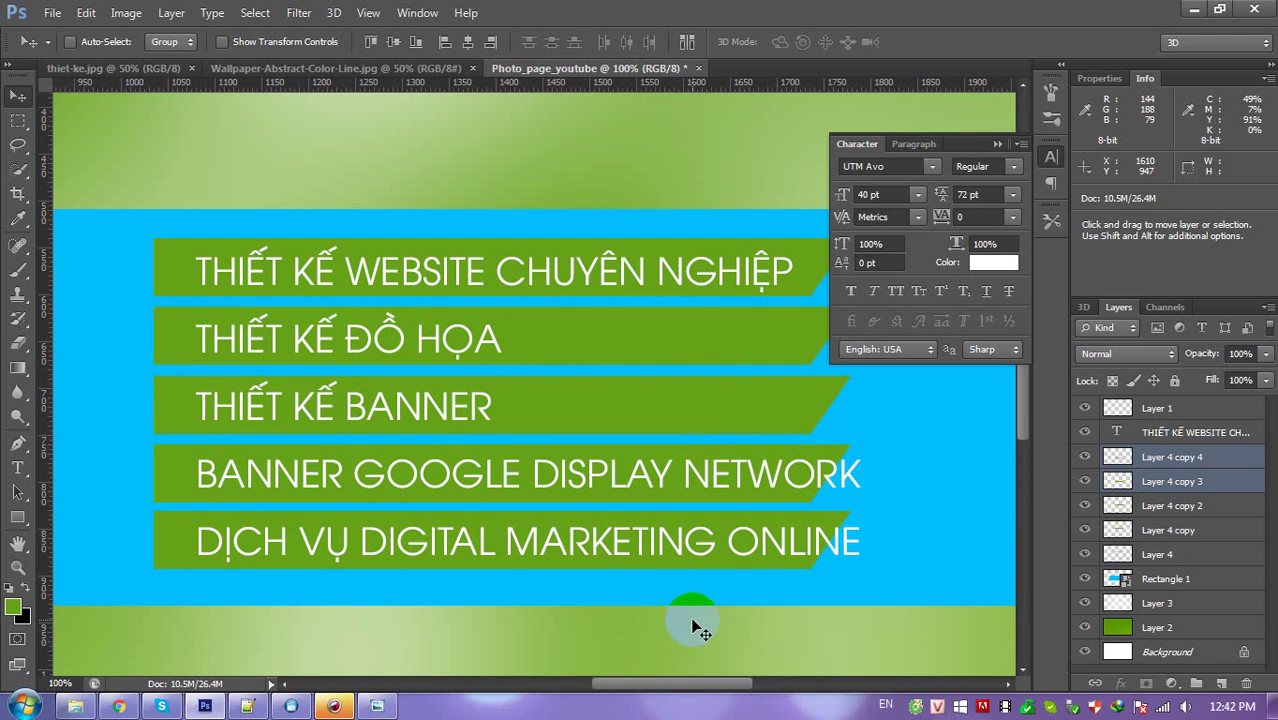
# Step: Duplicate those ribbons, shift the copies right and merge them into the originals
pyautogui.hotkey('ctrl', 'j')
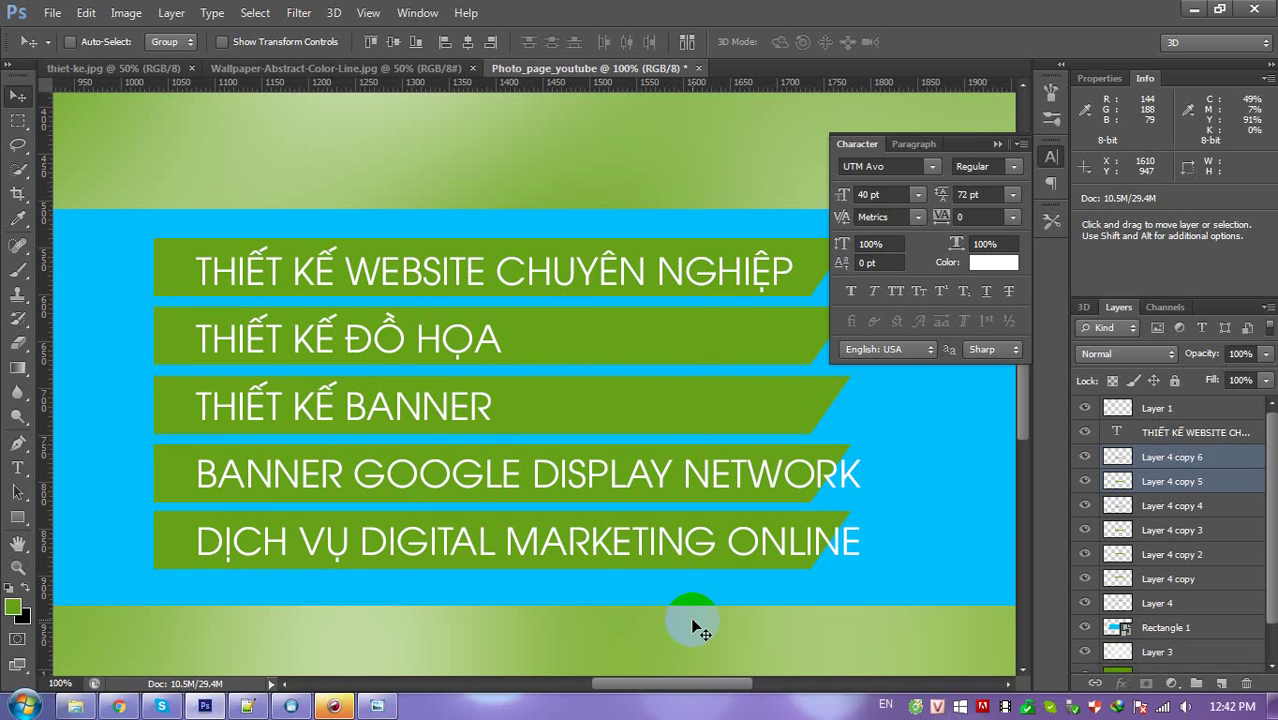
pyautogui.hotkey('shift', 'Right')
pyautogui.hotkey('shift', 'Right')
pyautogui.hotkey('shift', 'Right')
pyautogui.hotkey('shift', 'Right')
pyautogui.hotkey('shift', 'Right')
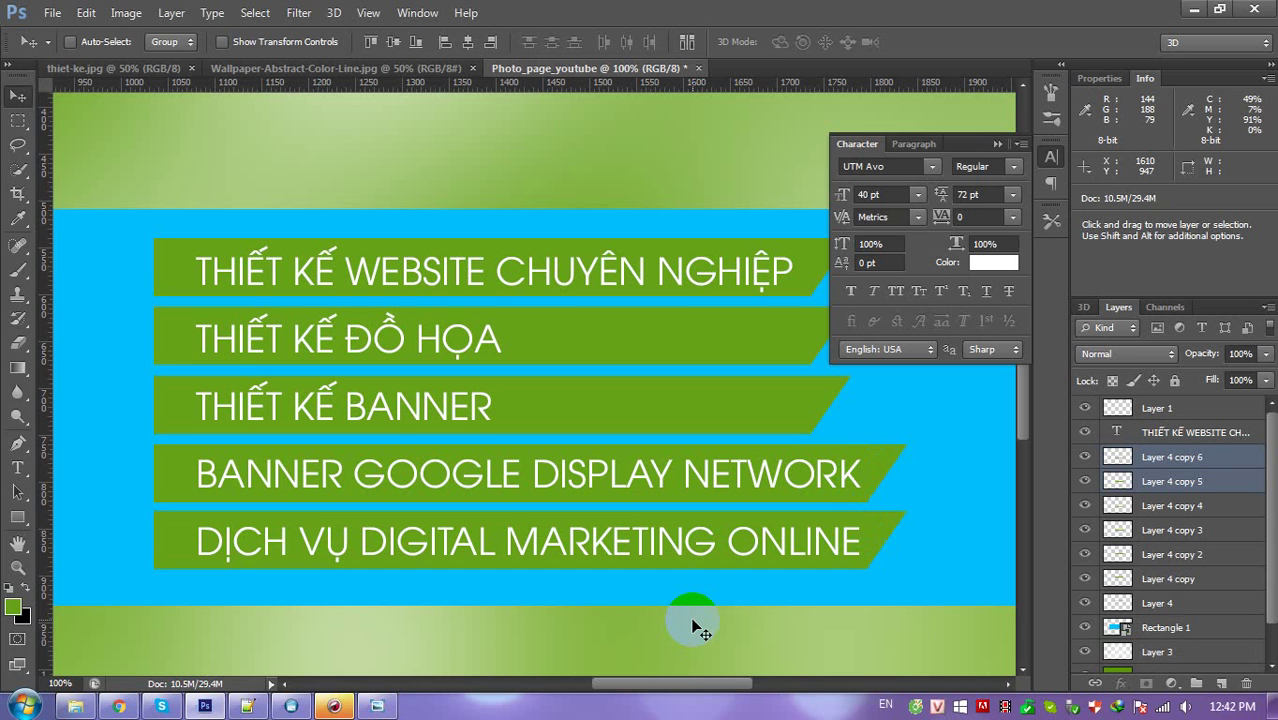
pyautogui.press('Delete')
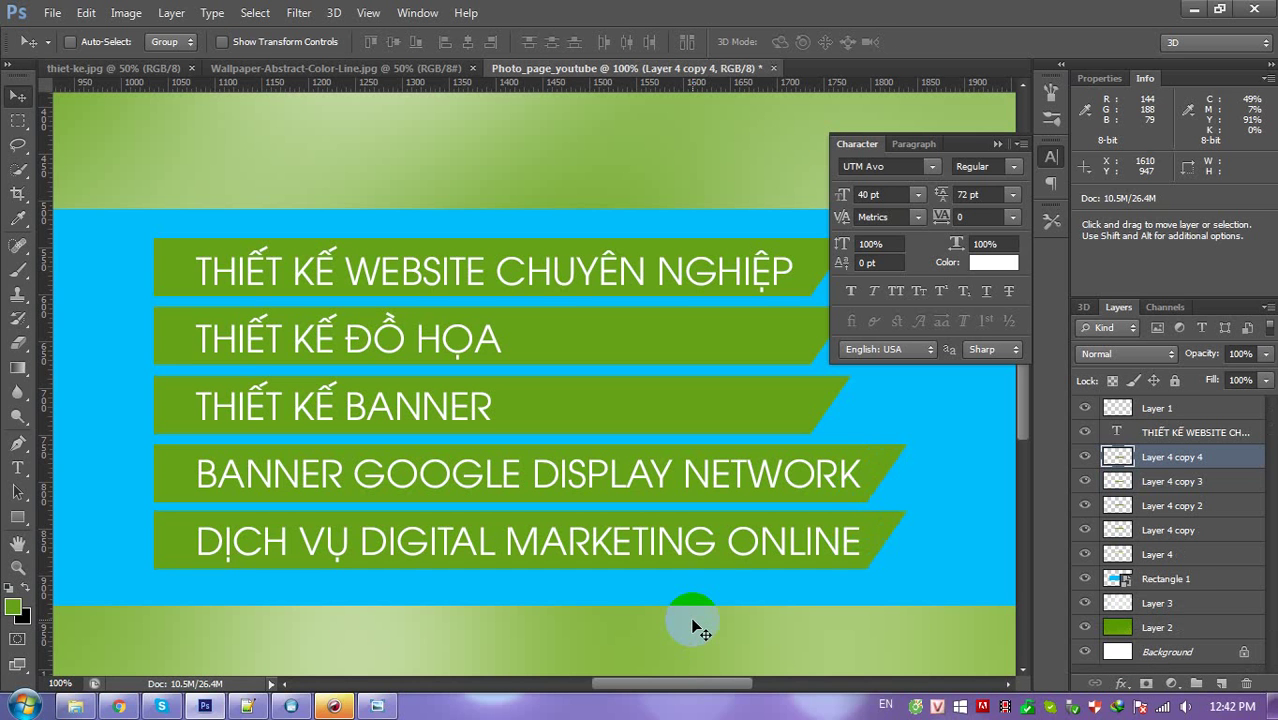
# Step: Compare the bottom ribbons and select the THIẾT KẾ ĐỒ HỌA and THIẾT KẾ BANNER ribbon layers
pyautogui.click(1084, 456)
pyautogui.click(1084, 456)
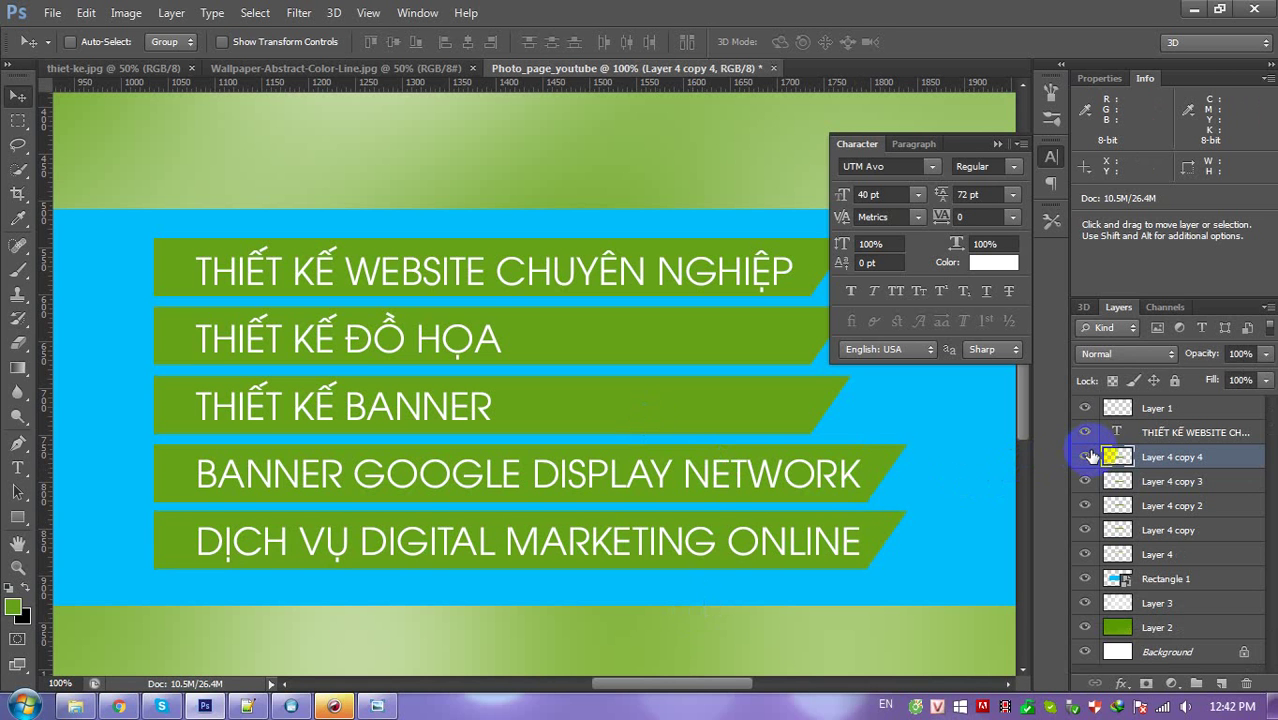
pyautogui.click(1084, 456)
pyautogui.press('Delete')
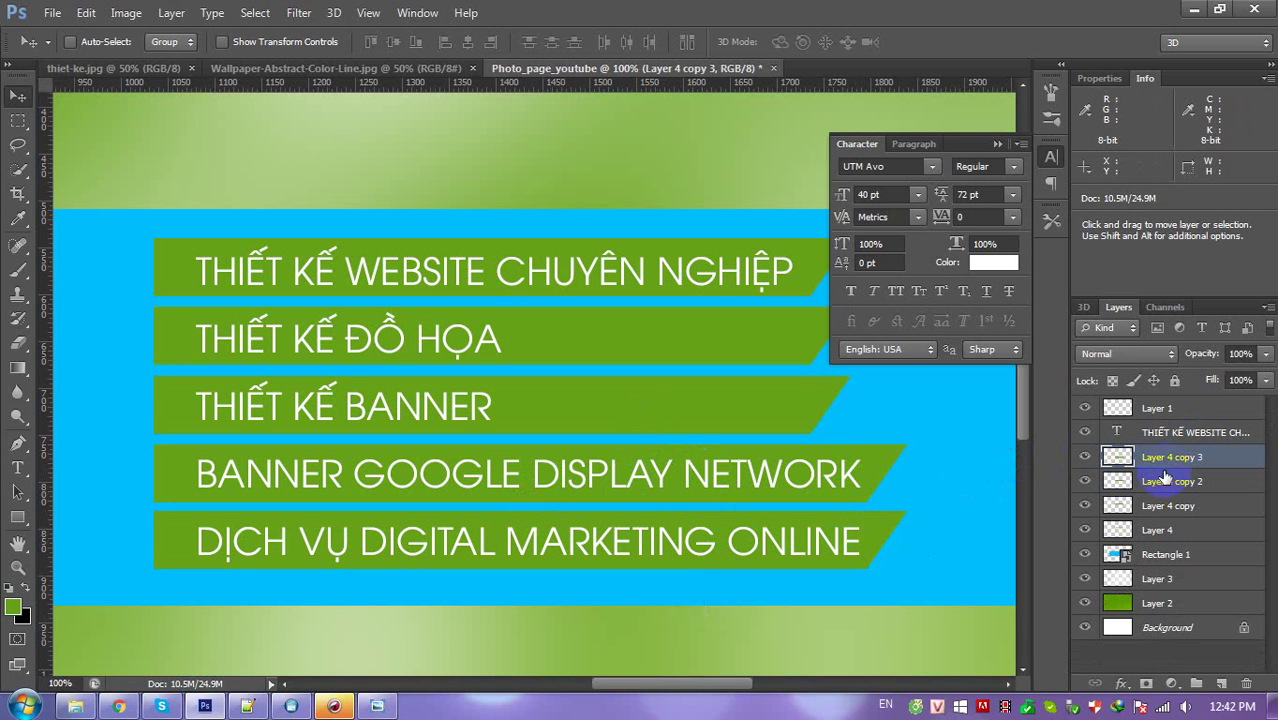
pyautogui.click(1150, 507)
pyautogui.click(1084, 506)
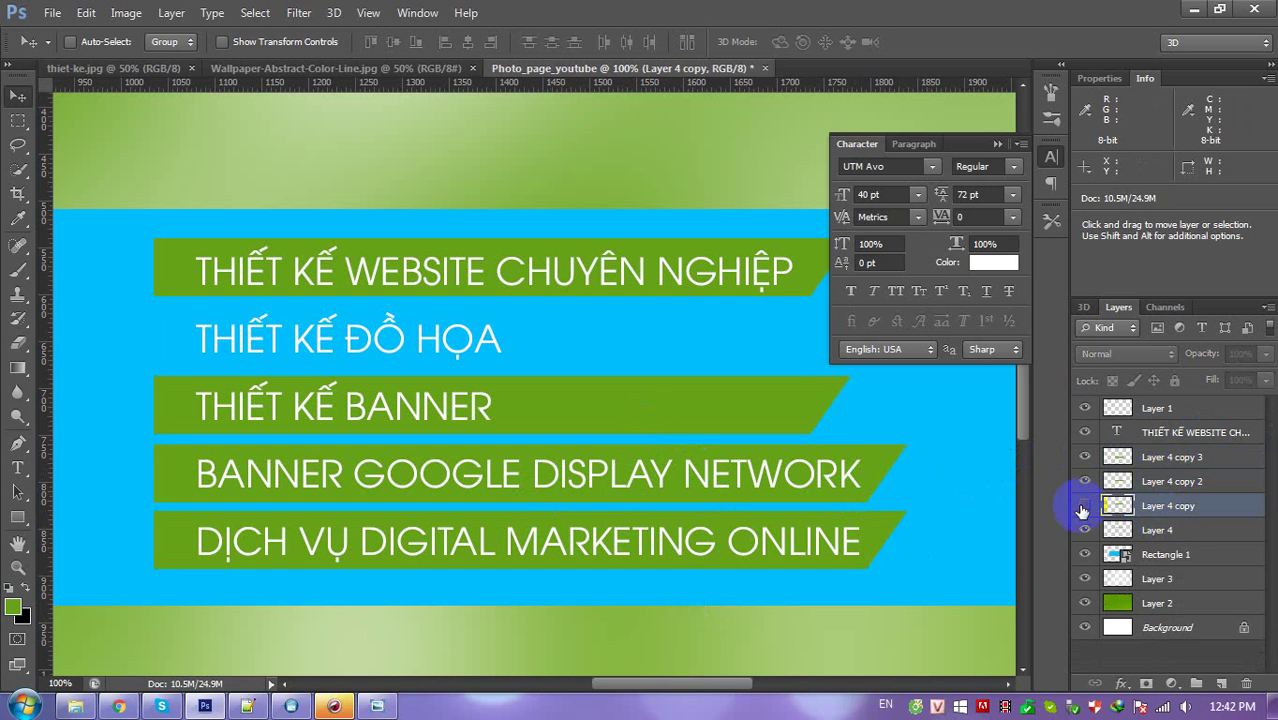
pyautogui.keyDown('shift'); pyautogui.click(1173, 483); pyautogui.keyUp('shift')
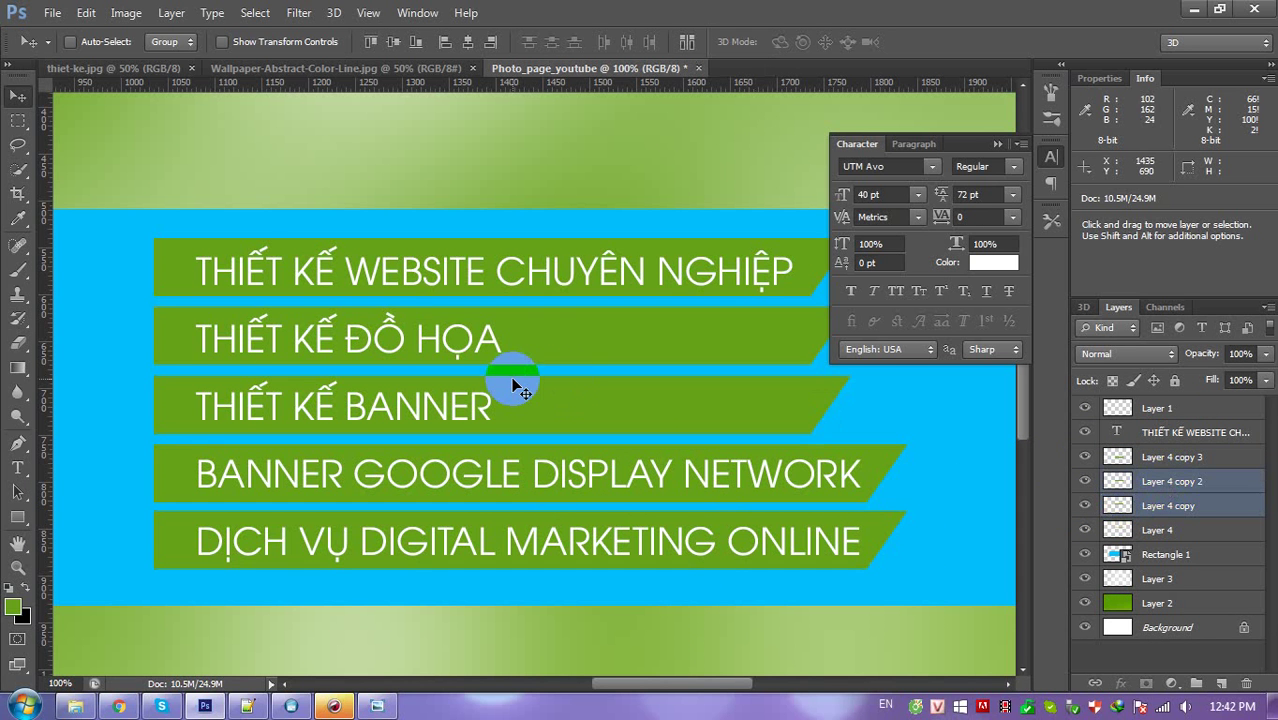
# Step: Shift those two ribbons left and marquee their left overhang
pyautogui.press('Tab')
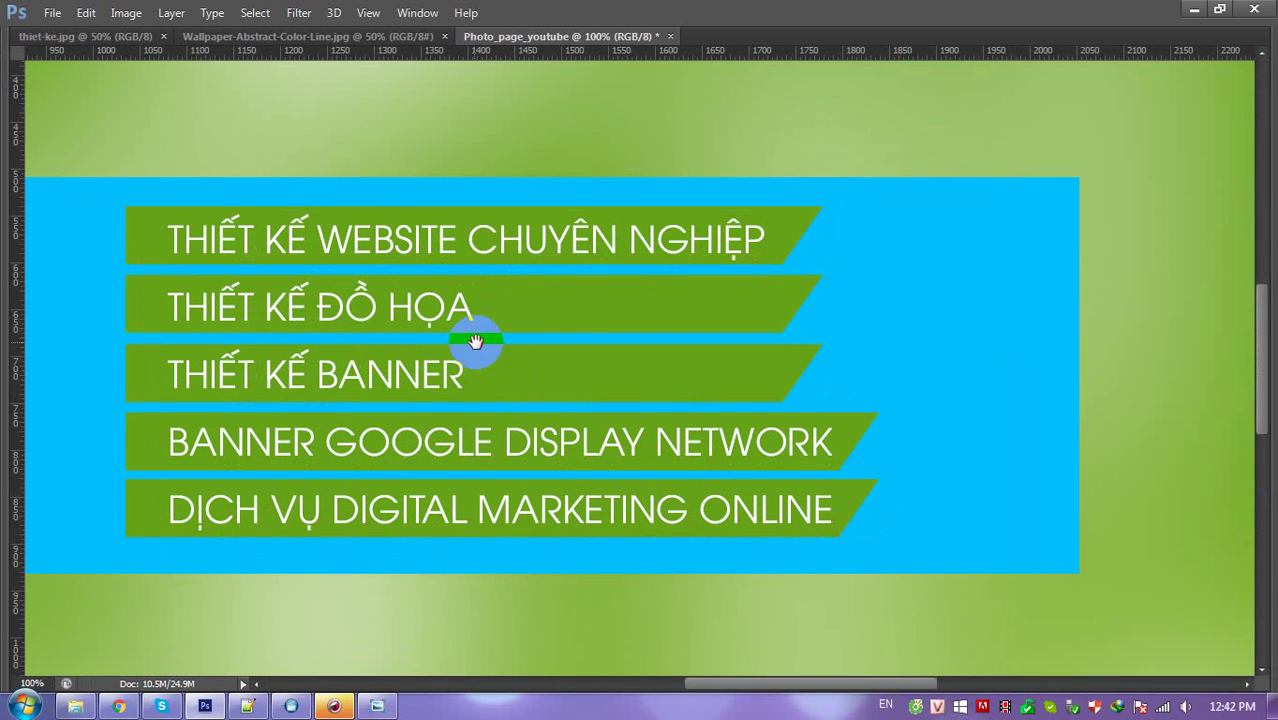
pyautogui.moveTo(485, 336); pyautogui.dragTo(641, 356)
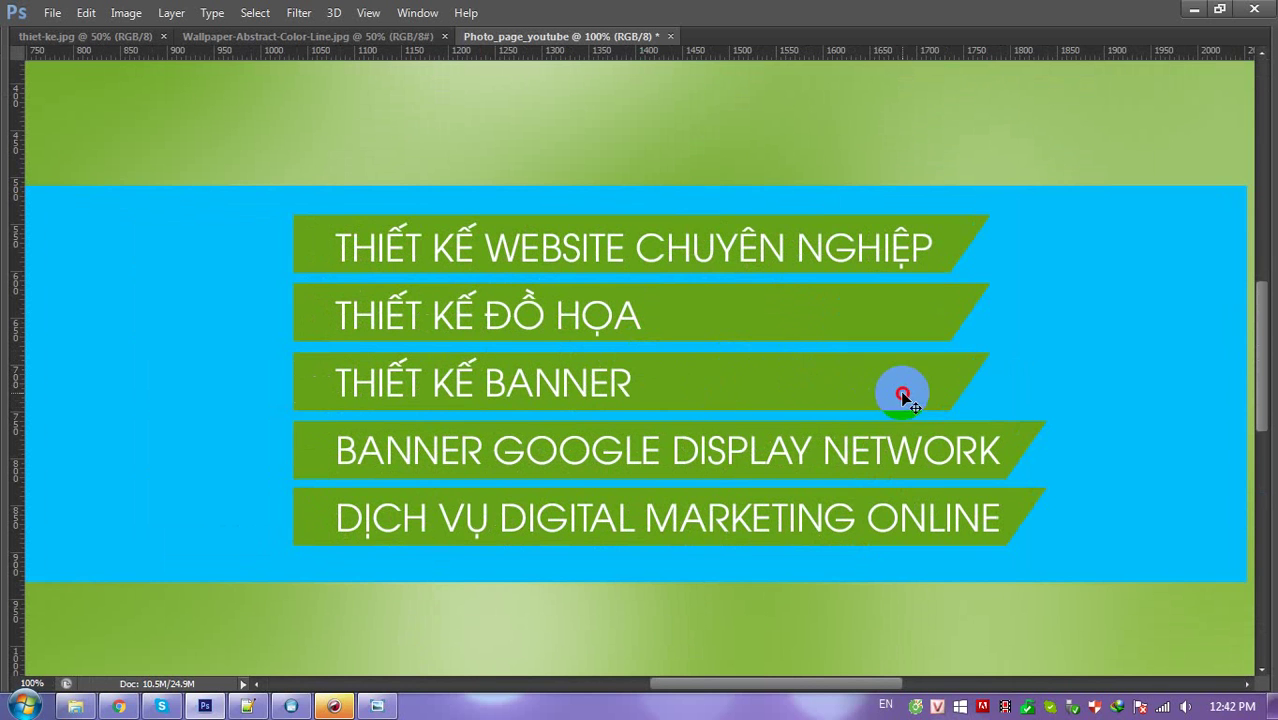
pyautogui.moveTo(903, 396); pyautogui.dragTo(641, 393)
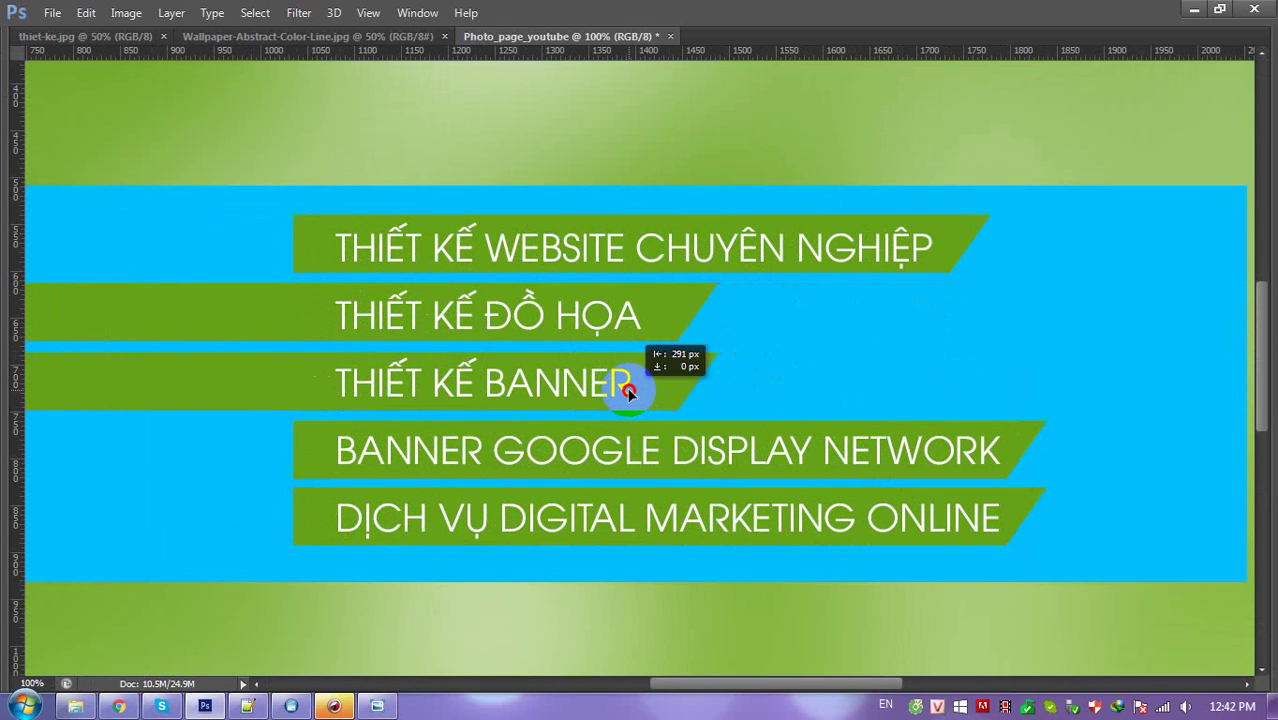
pyautogui.moveTo(368, 353); pyautogui.dragTo(678, 345)
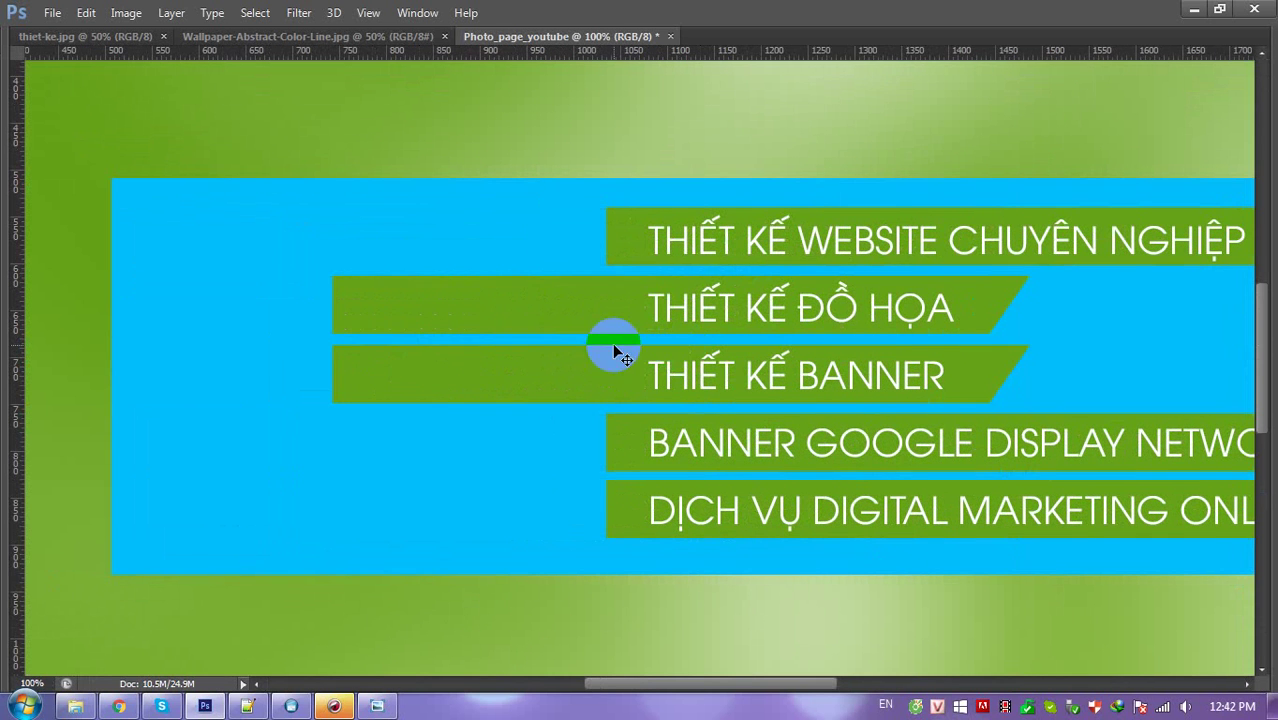
pyautogui.press('m')
pyautogui.moveTo(262, 143); pyautogui.dragTo(606, 667)
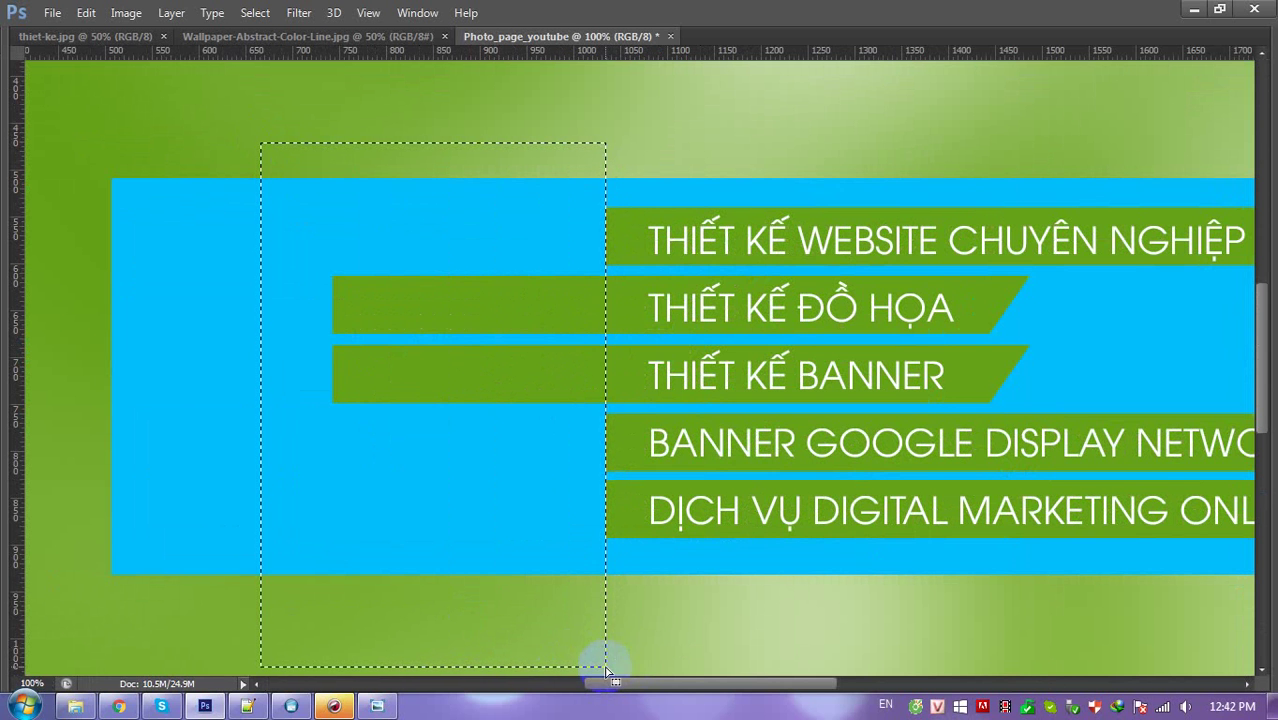
# Step: Delete the marked overhang from both ribbon layers and deselect
pyautogui.press('Tab')
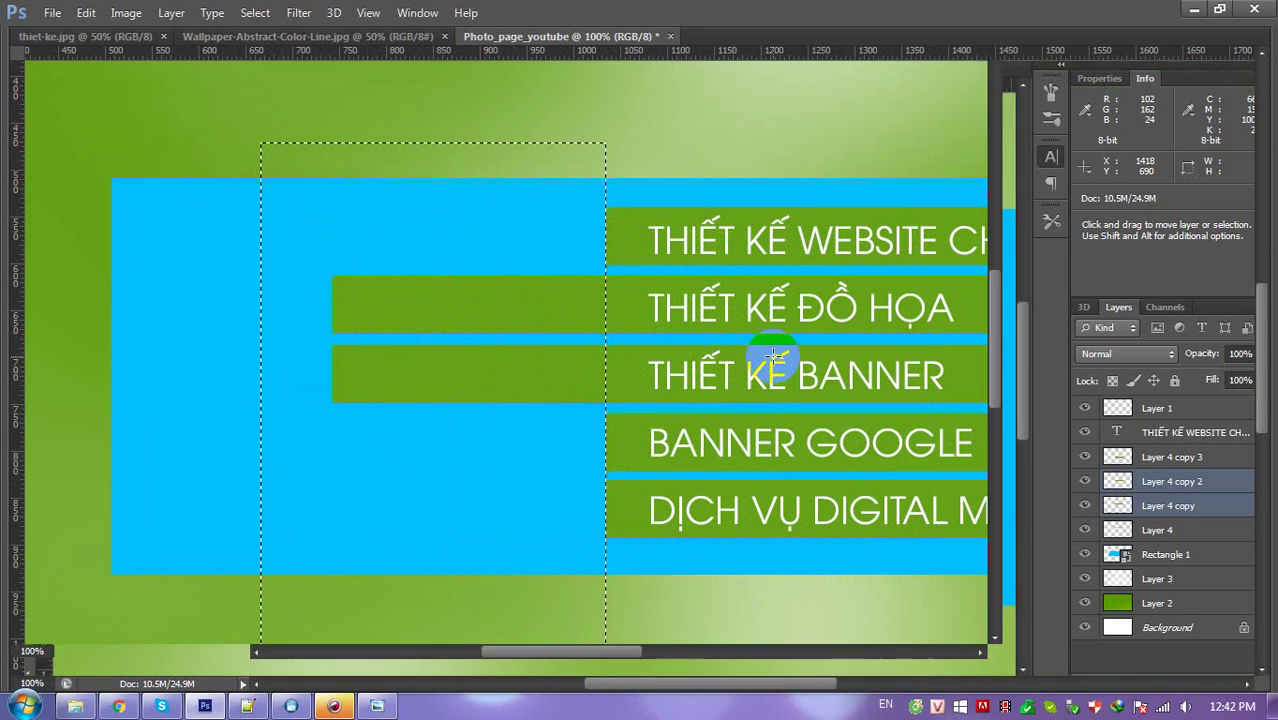
pyautogui.click(1116, 490)
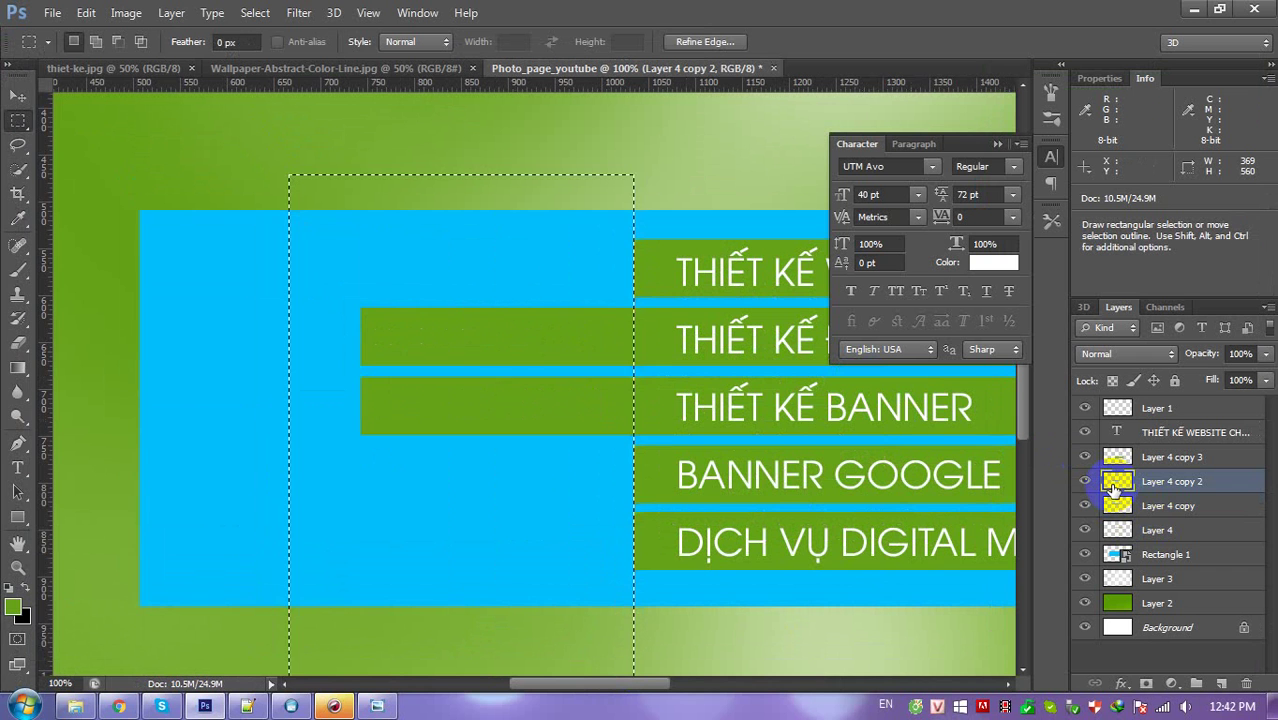
pyautogui.press('Delete')
pyautogui.click(1116, 510)
pyautogui.press('Delete')
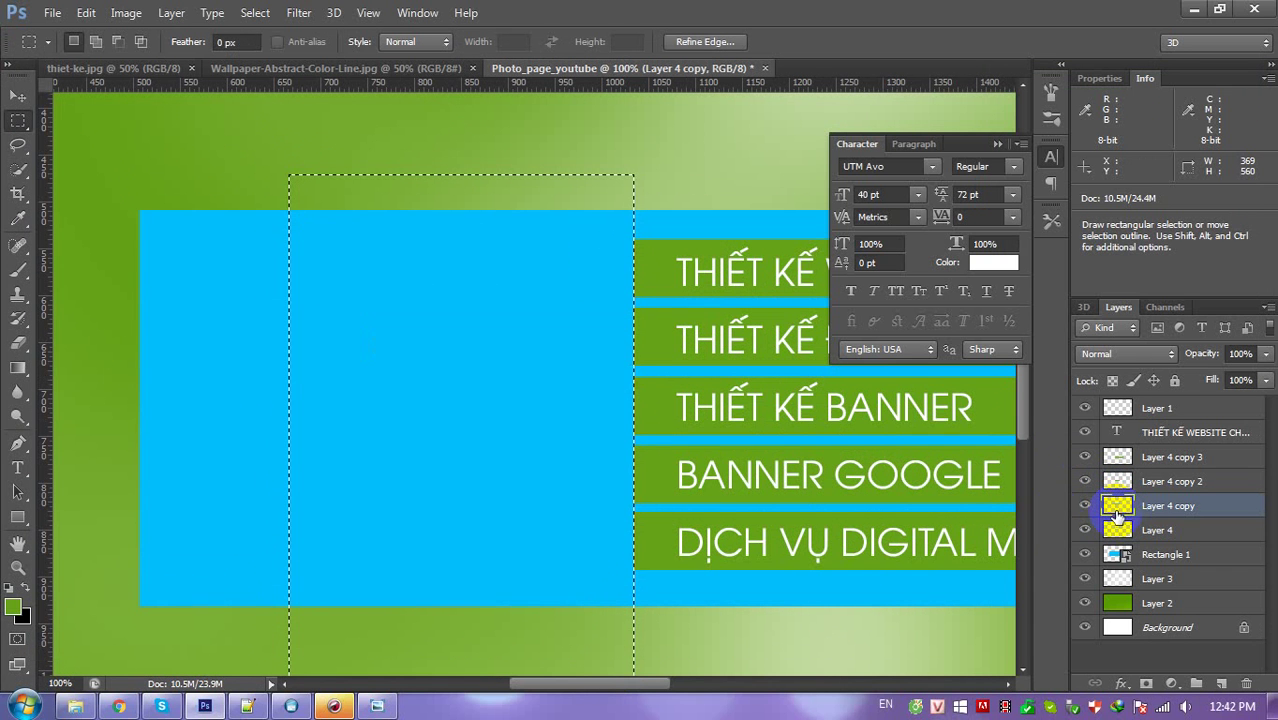
pyautogui.hotkey('ctrl', 'd')
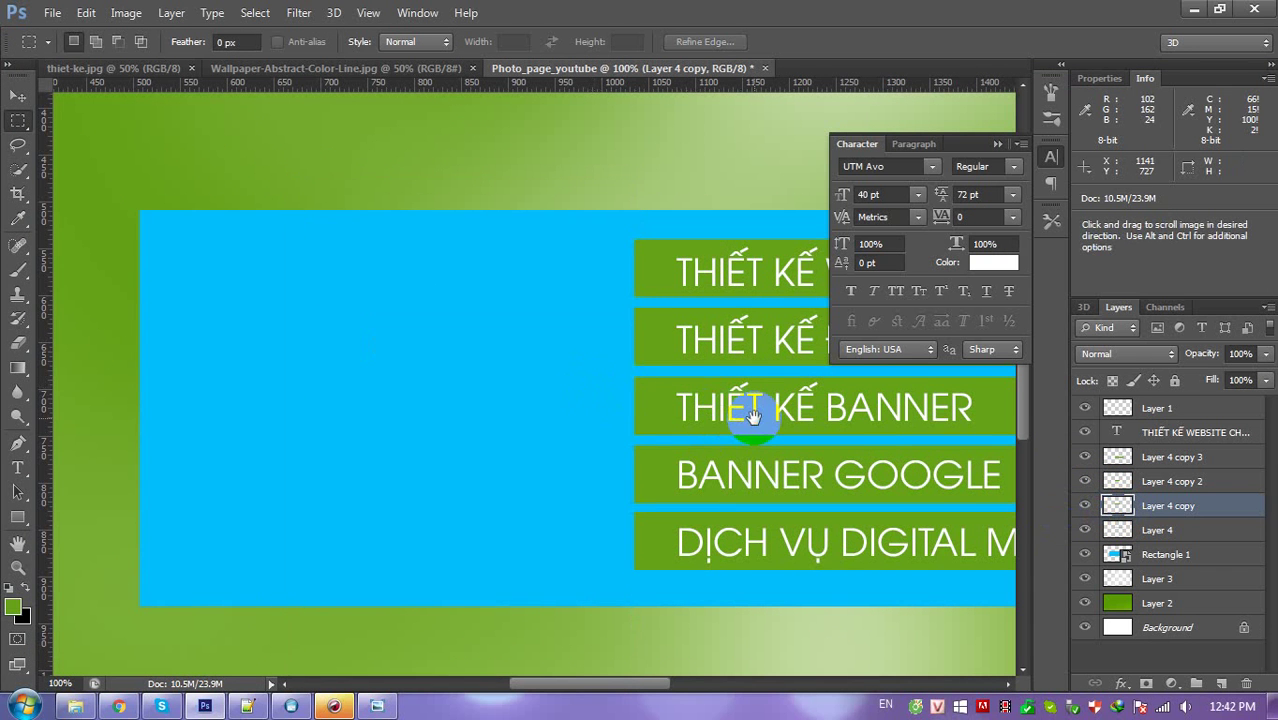
pyautogui.moveTo(762, 408)
pyautogui.mouseDown()
pyautogui.moveTo(422, 402)
pyautogui.moveTo(422, 382)
pyautogui.mouseUp()
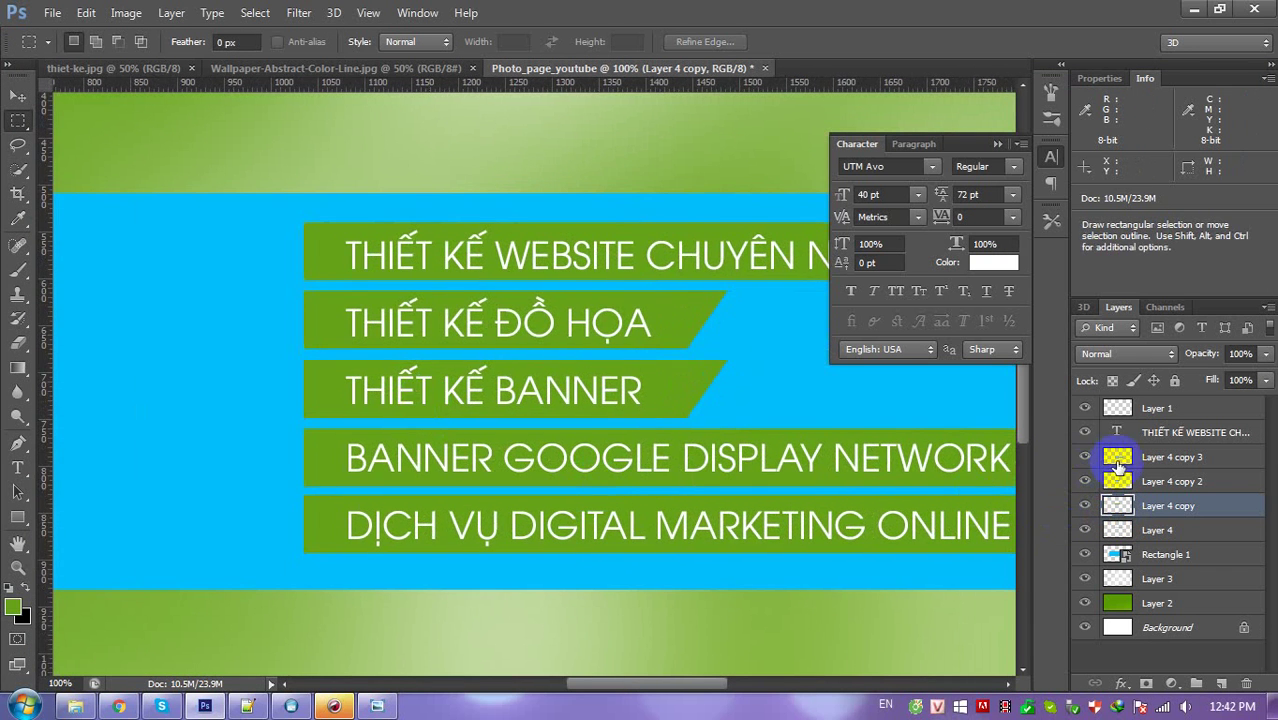
pyautogui.click(1115, 457)
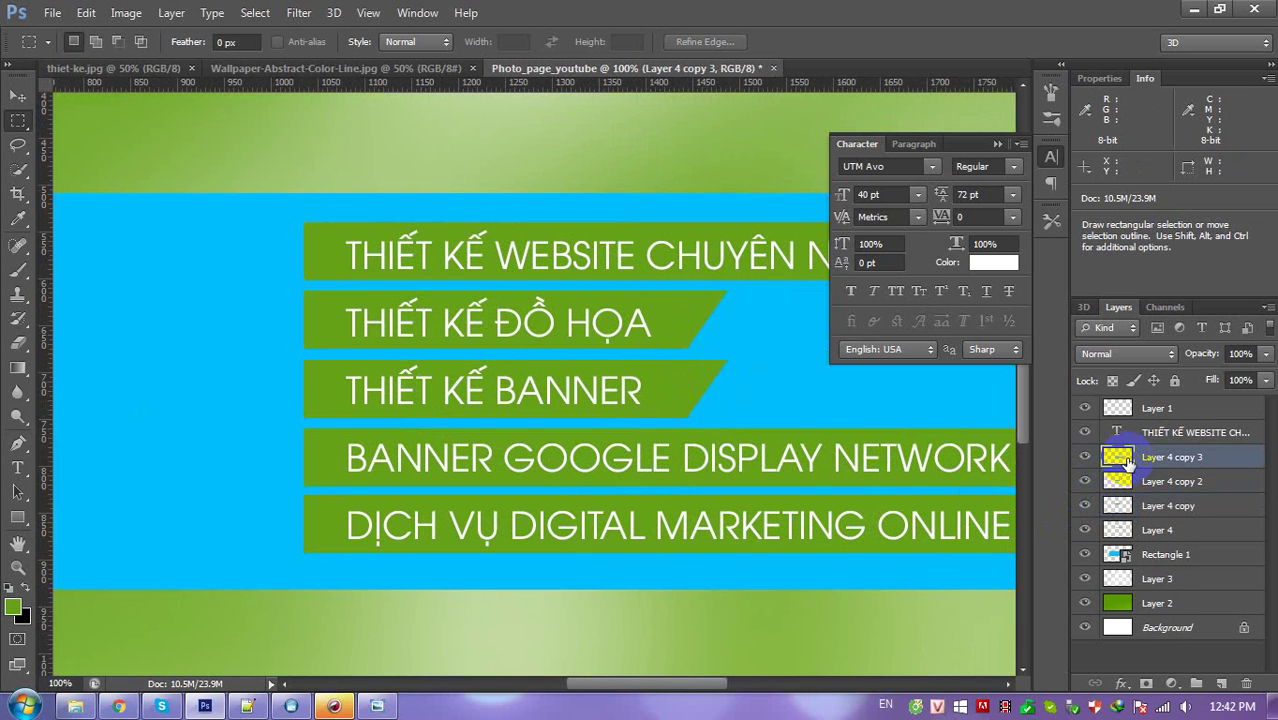
# Step: On a new layer, draw a small white circle bullet before the first service line
pyautogui.click(1220, 690)
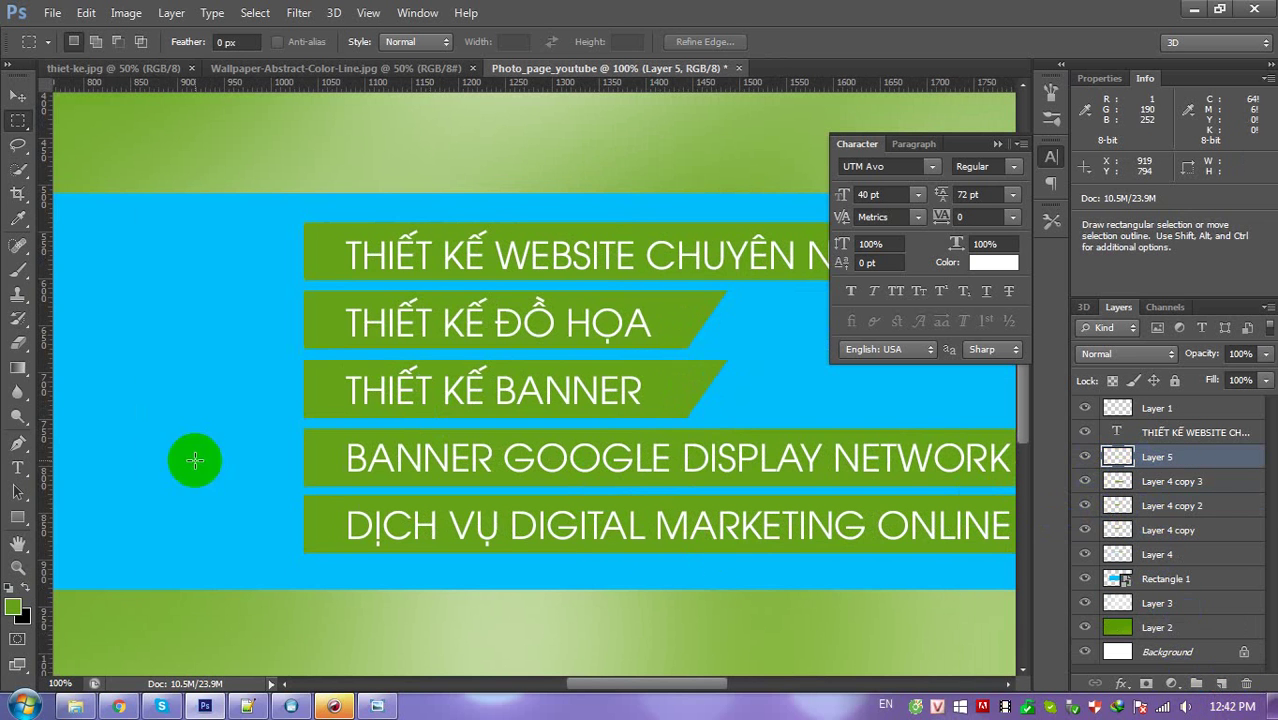
pyautogui.click(16, 608)
pyautogui.moveTo(693, 346); pyautogui.dragTo(650, 226)
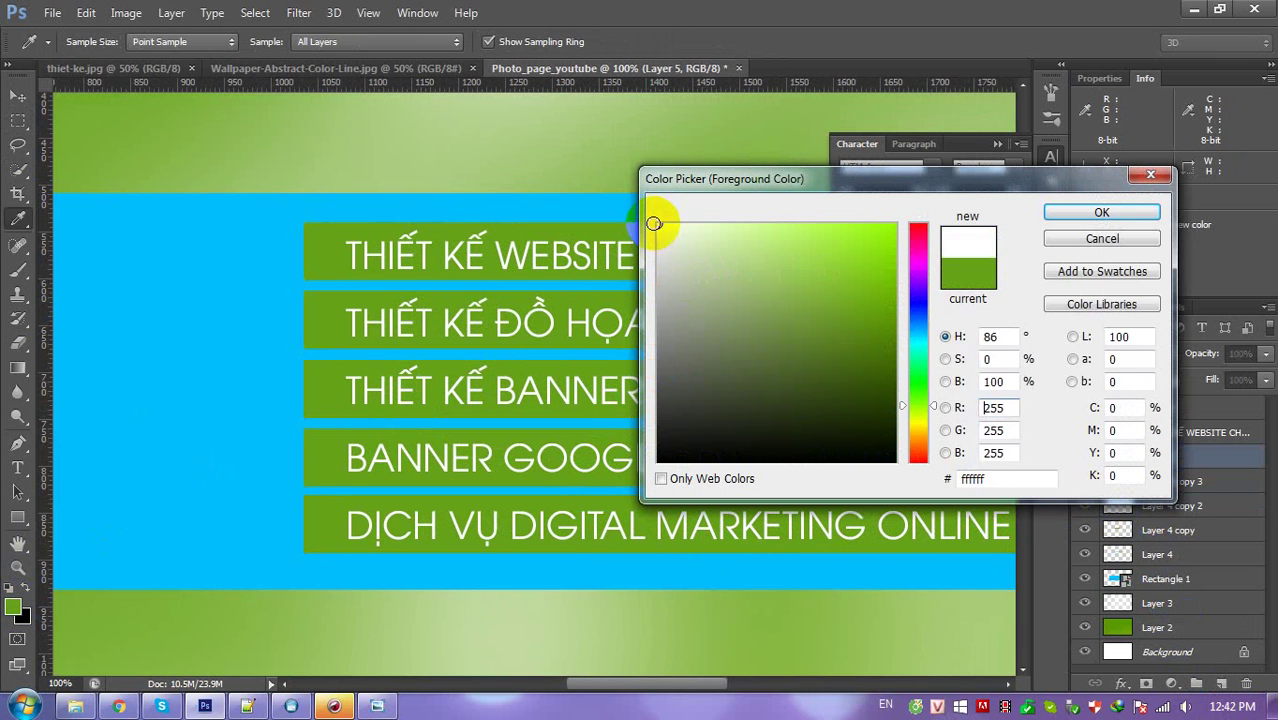
pyautogui.click(1060, 214)
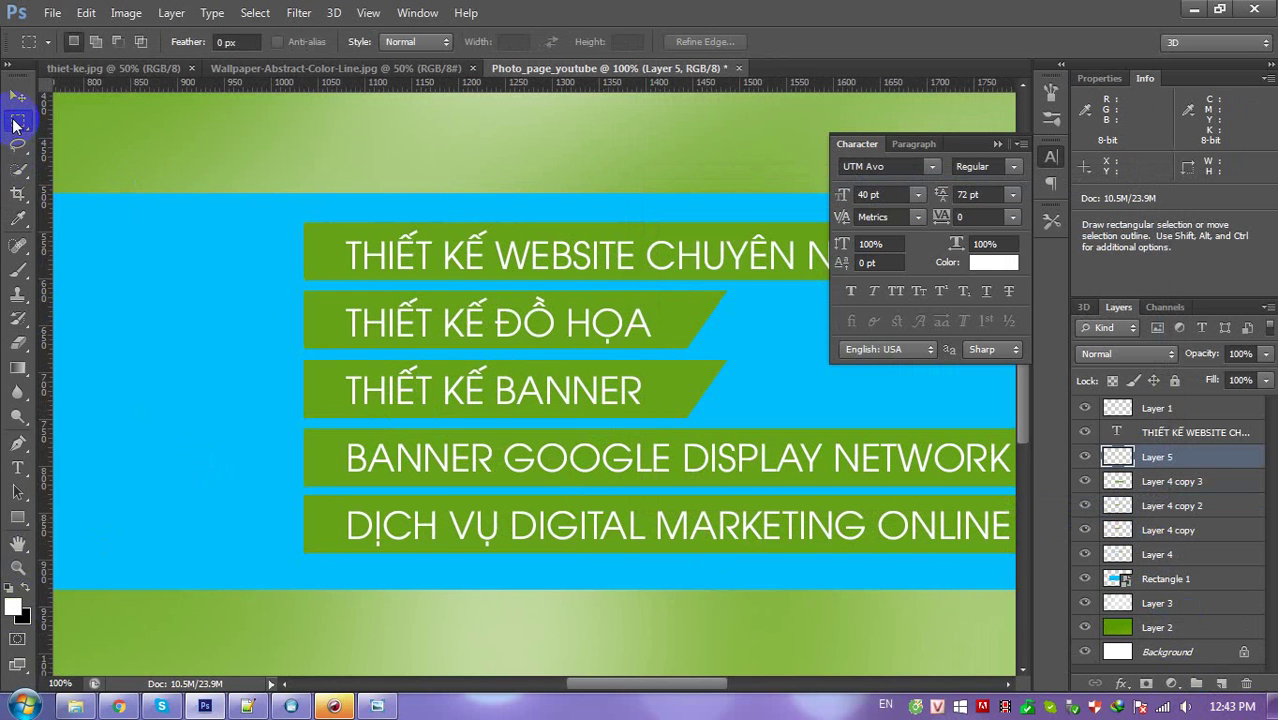
pyautogui.click(15, 124)
pyautogui.click(18, 520)
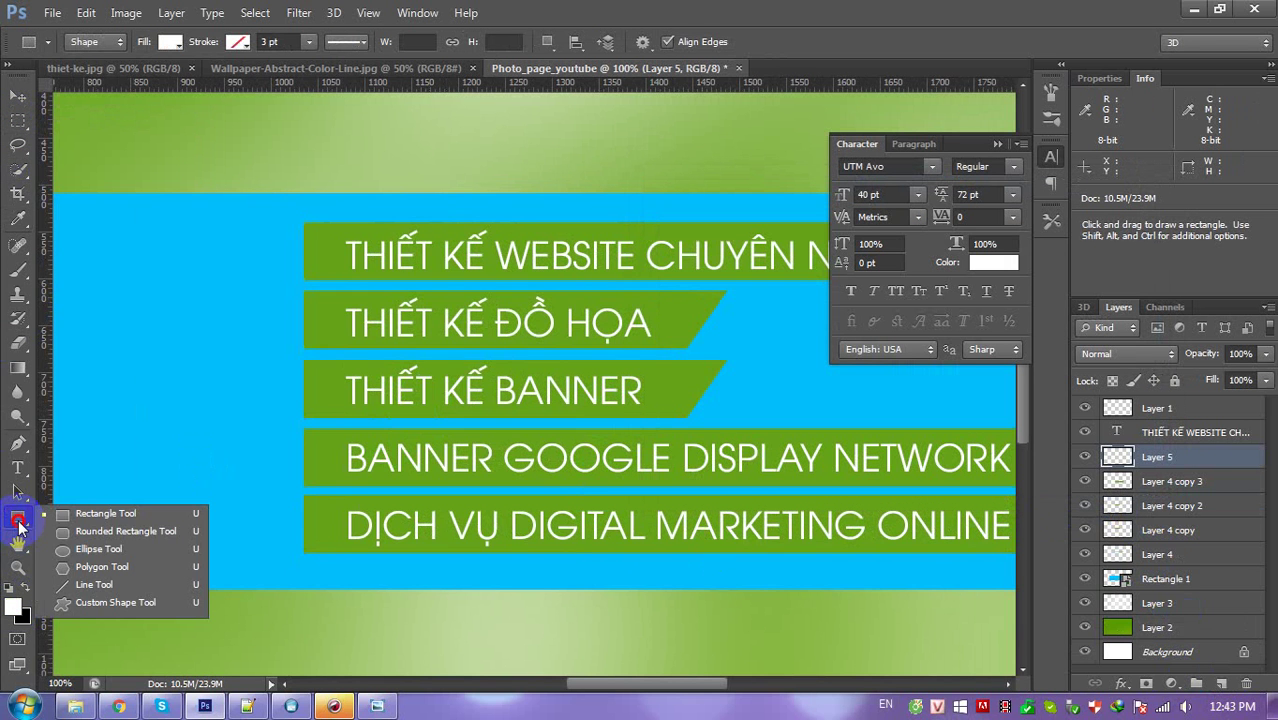
pyautogui.click(67, 556)
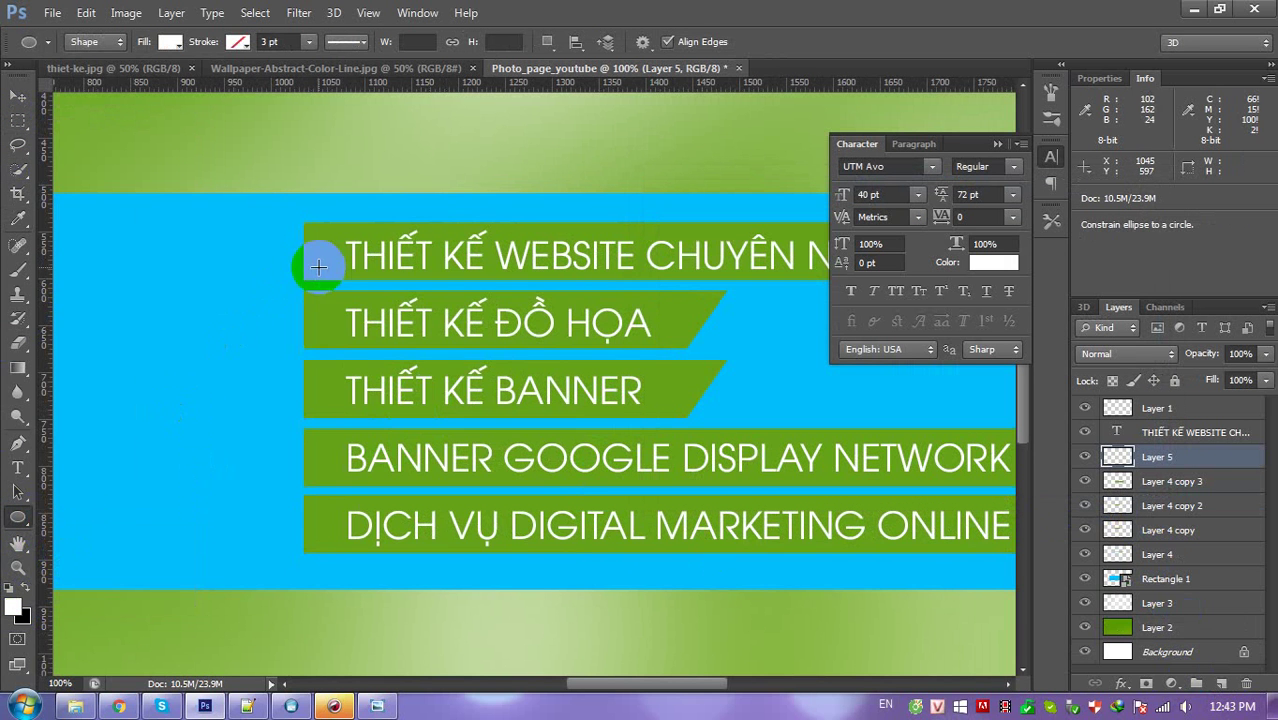
pyautogui.moveTo(320, 259); pyautogui.dragTo(332, 287)
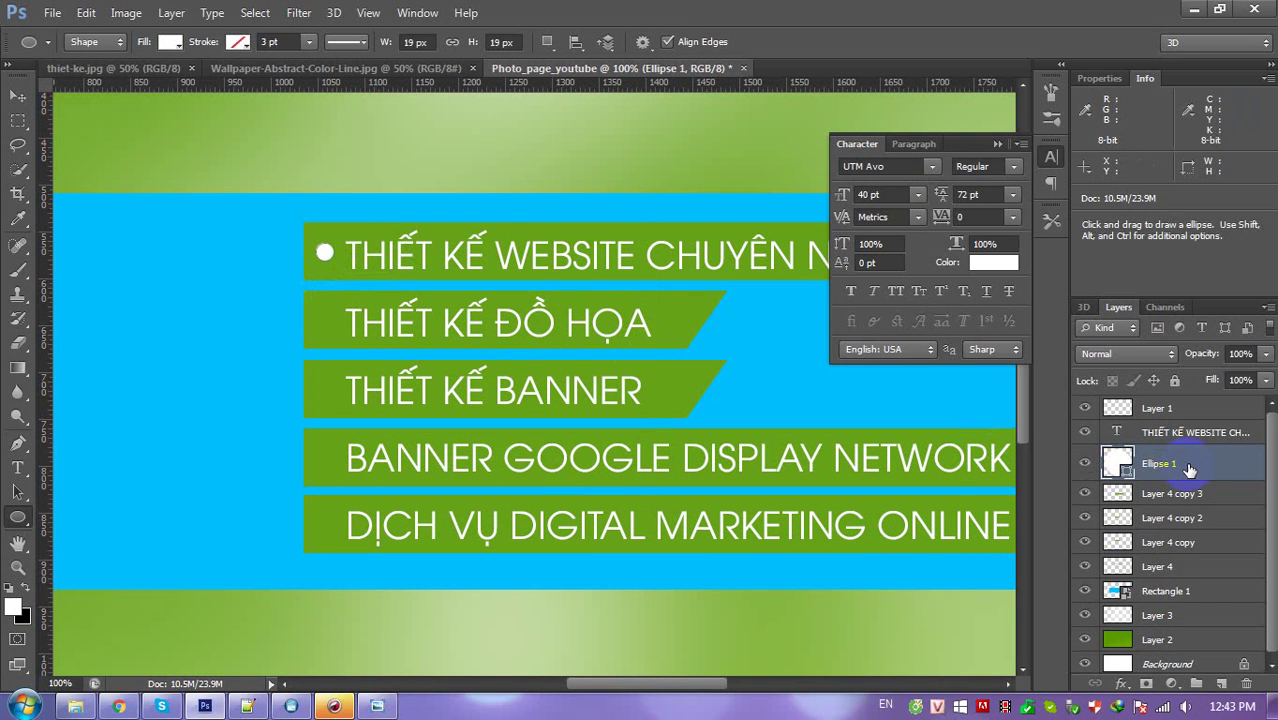
# Step: Duplicate the bullet down beside the second through fifth service lines
pyautogui.hotkey('ctrl', 'j')
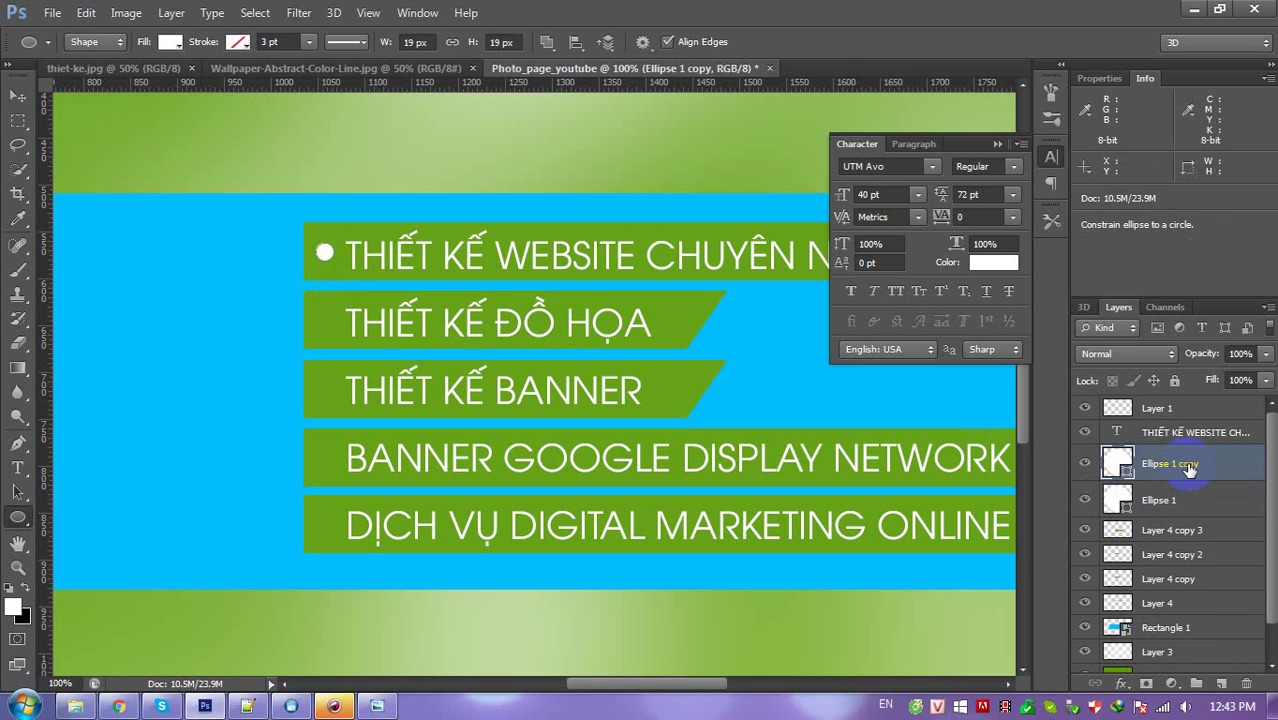
pyautogui.press('v')
pyautogui.hotkey('shift', 'Down')
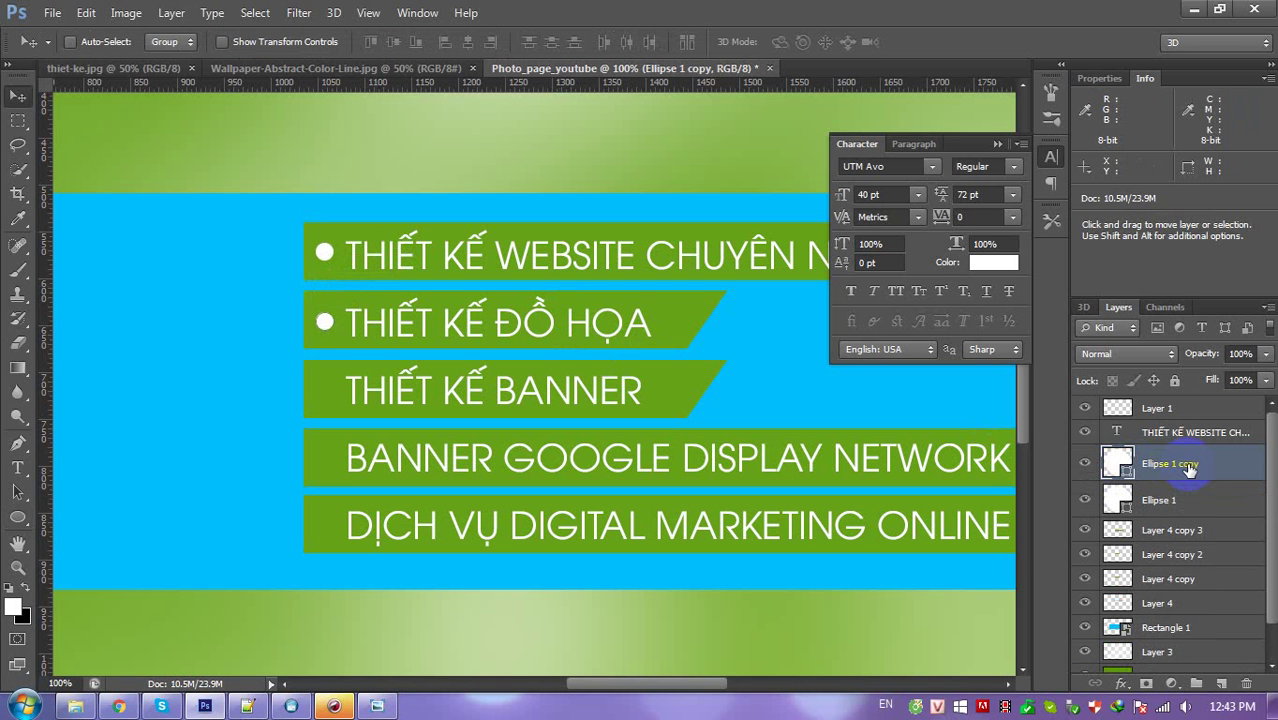
pyautogui.hotkey('ctrl', 'j')
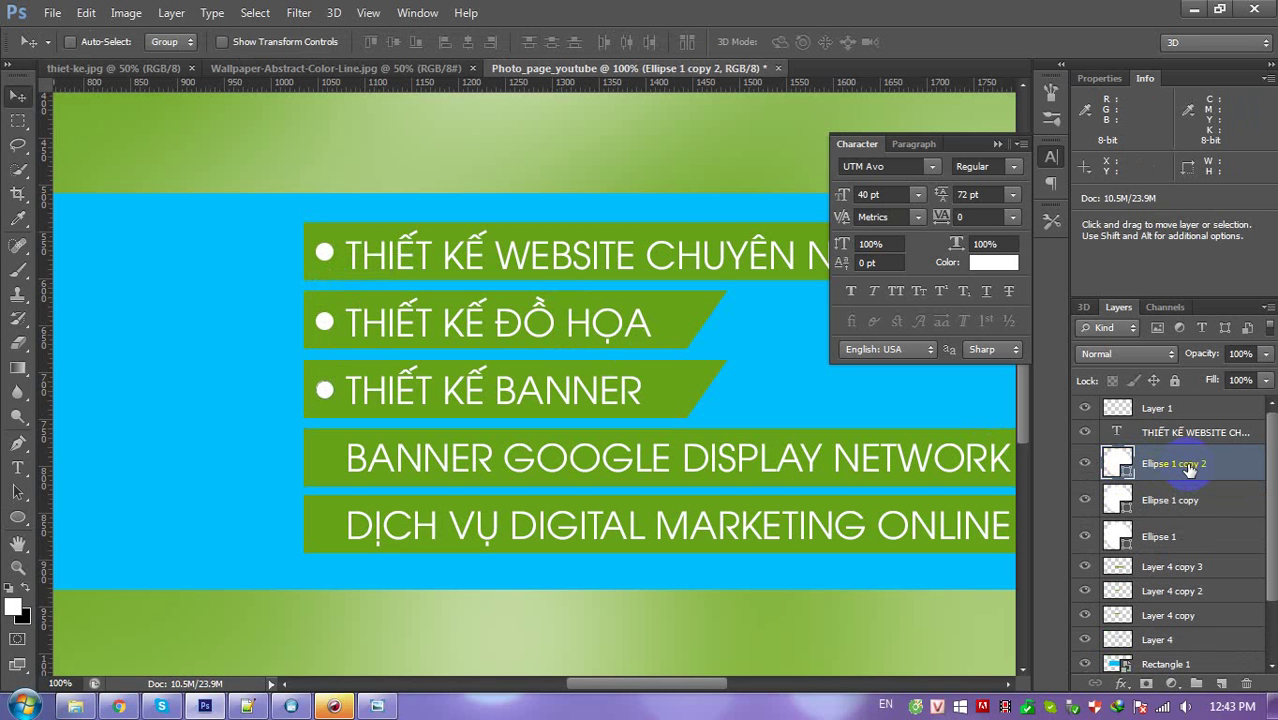
pyautogui.hotkey('ctrl', 'j')
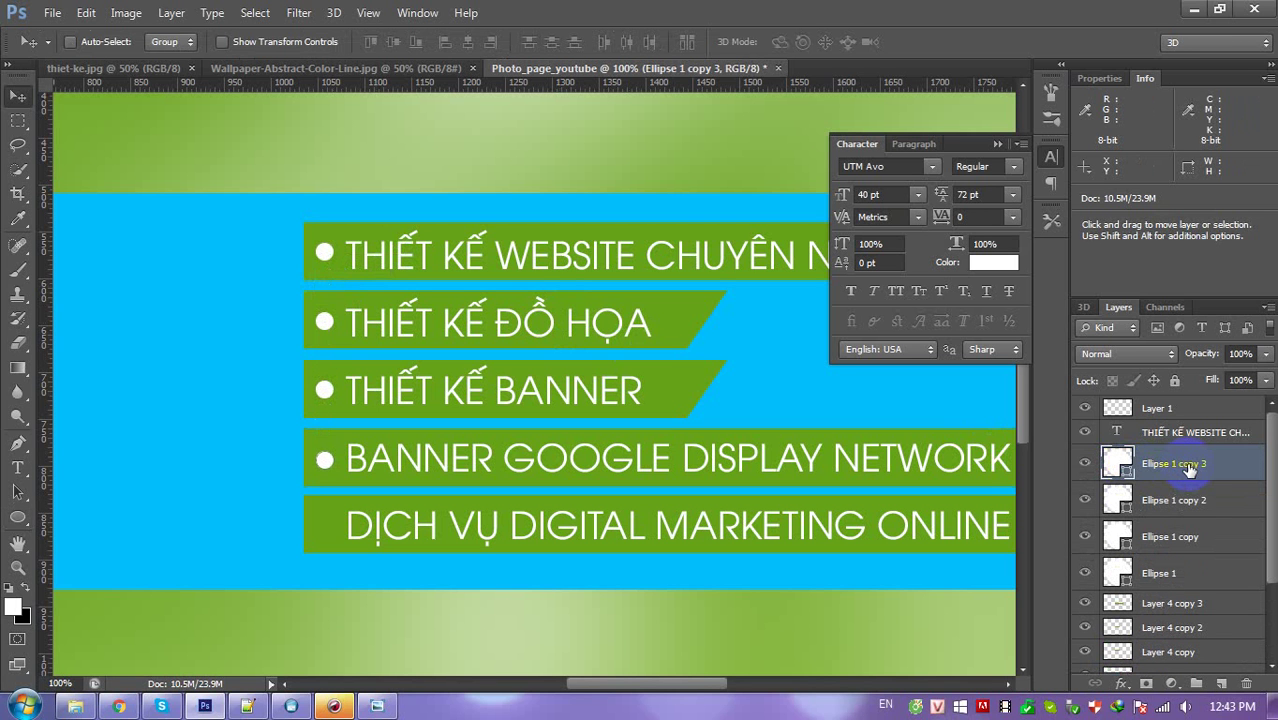
pyautogui.hotkey('ctrl', 'k')
pyautogui.press('Escape')
pyautogui.hotkey('ctrl', 'j')
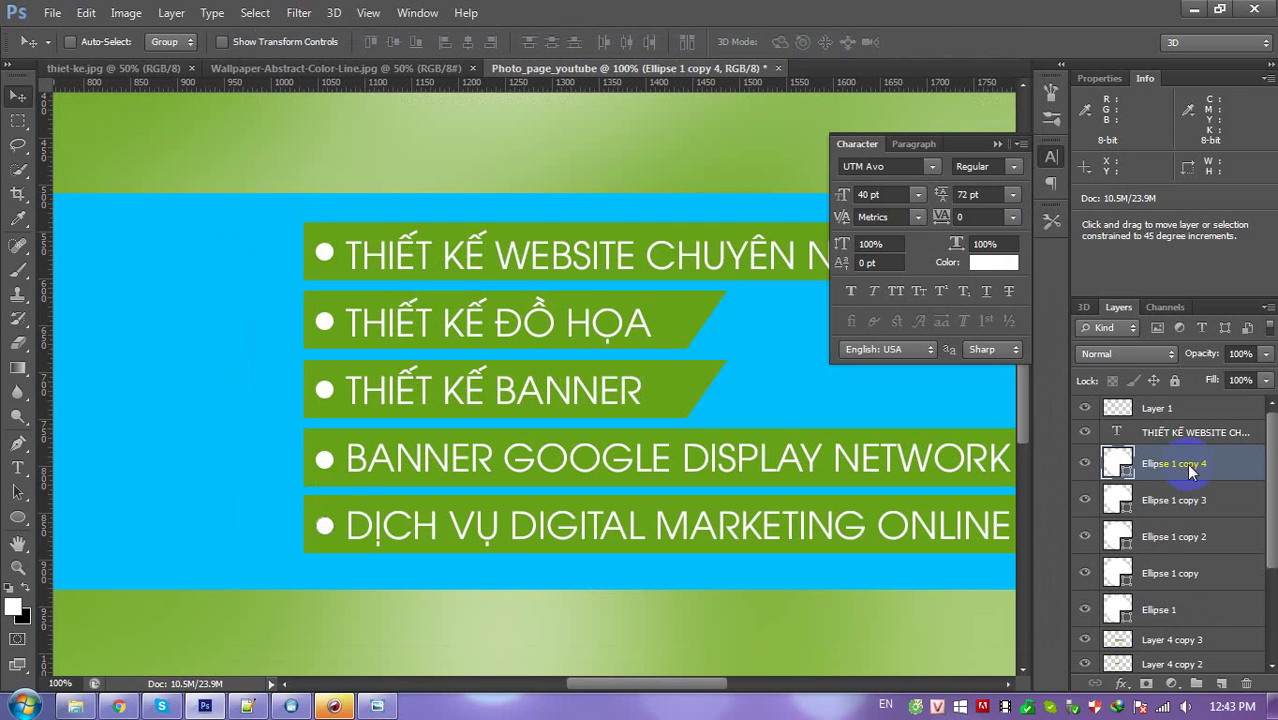
# Step: Zoom out to the whole banner and check which ribbons Layer 4 copy 3 holds
pyautogui.hotkey('ctrl', '-')
pyautogui.moveTo(907, 371); pyautogui.dragTo(688, 355)
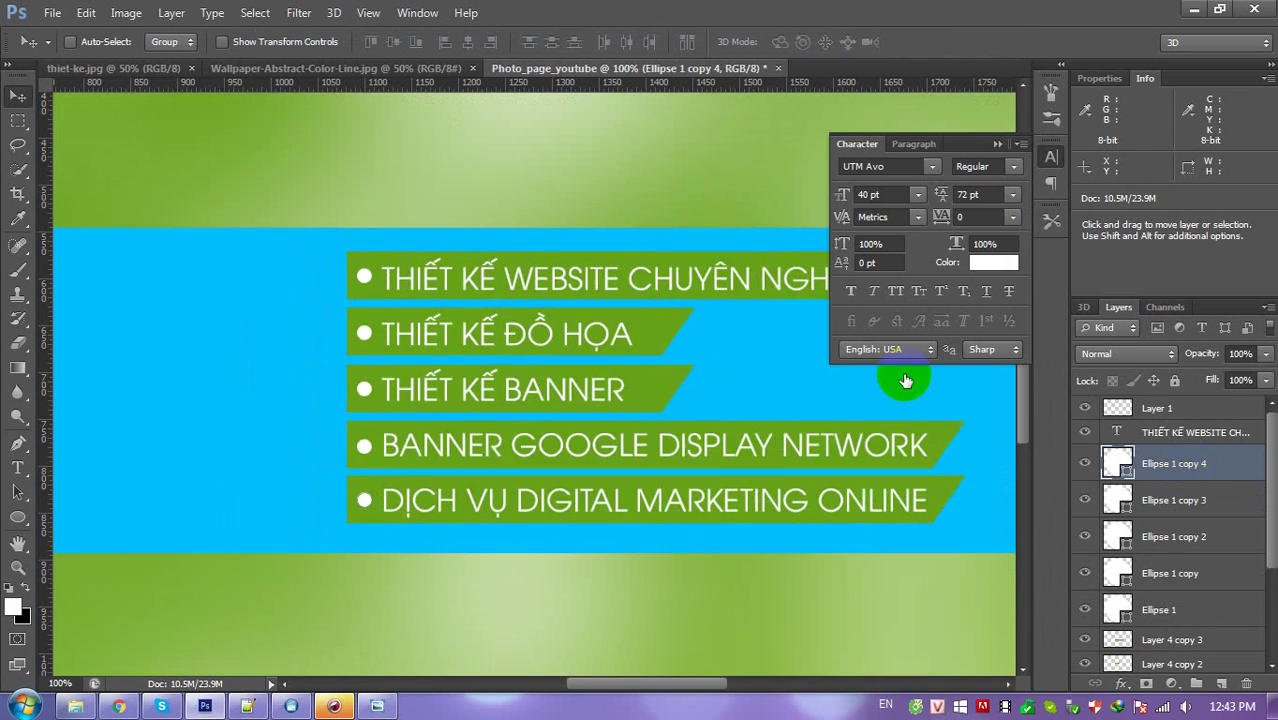
pyautogui.hotkey('ctrl', '-')
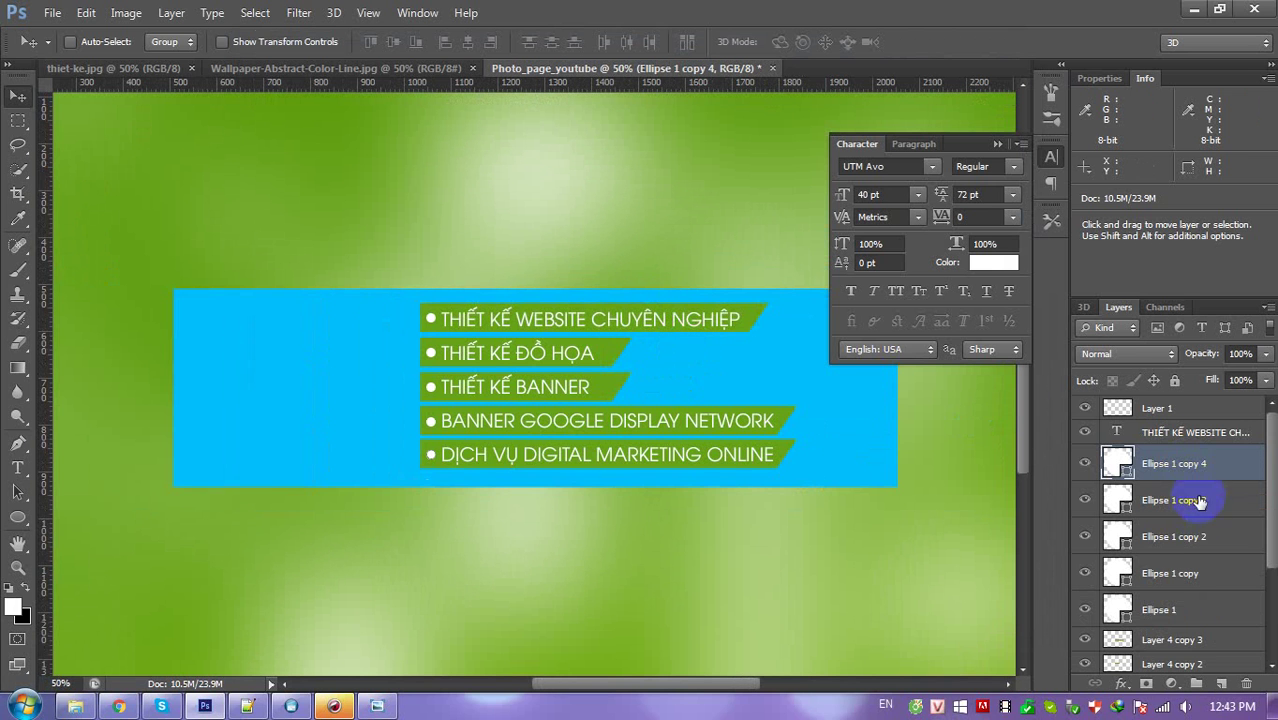
pyautogui.scroll(-5, 1175, 490)
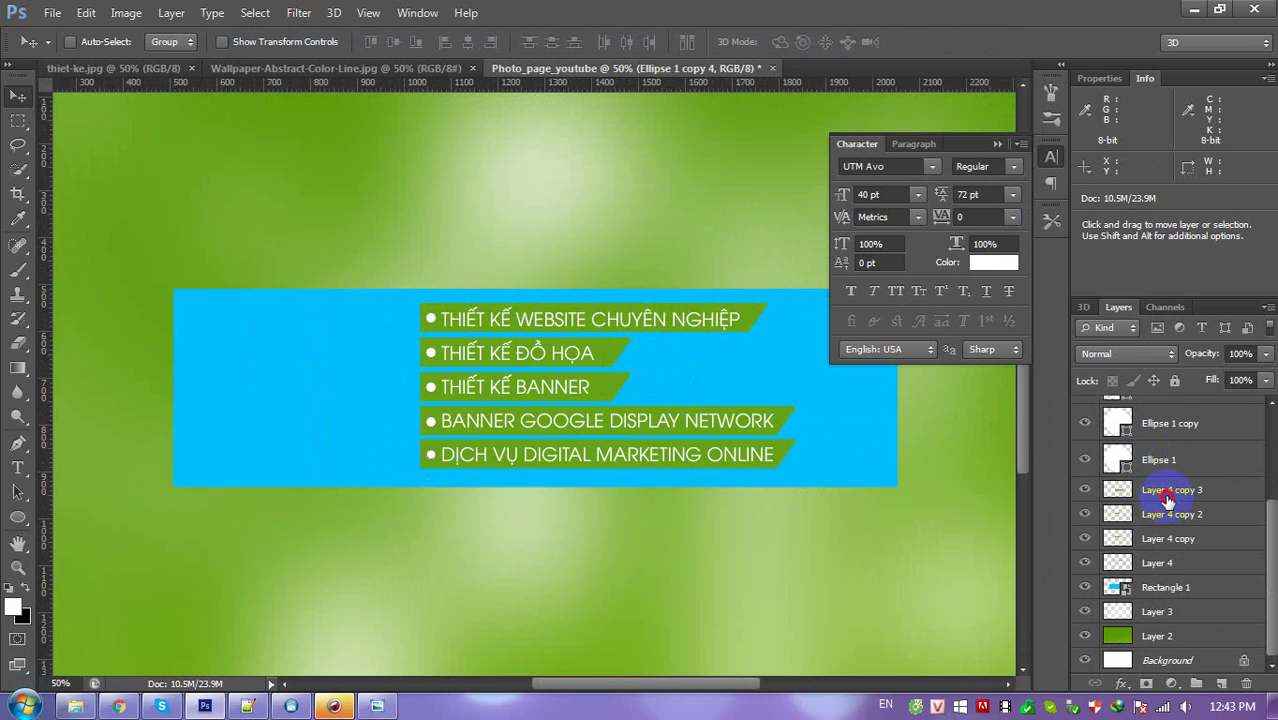
pyautogui.click(1167, 490)
pyautogui.click(1084, 490)
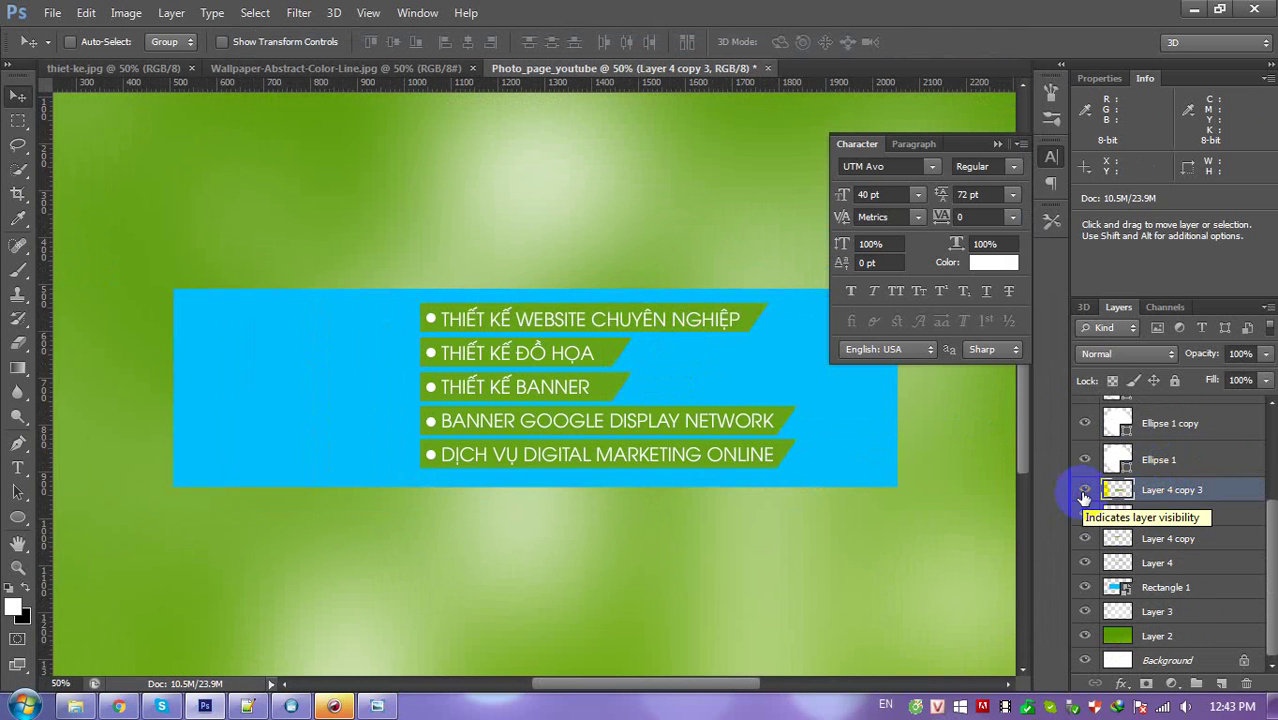
# Step: Marquee the bottom ribbon on Layer 4 copy 3 and cut it onto Layer 5
pyautogui.click(1084, 492)
pyautogui.press('m')
pyautogui.click(402, 454)
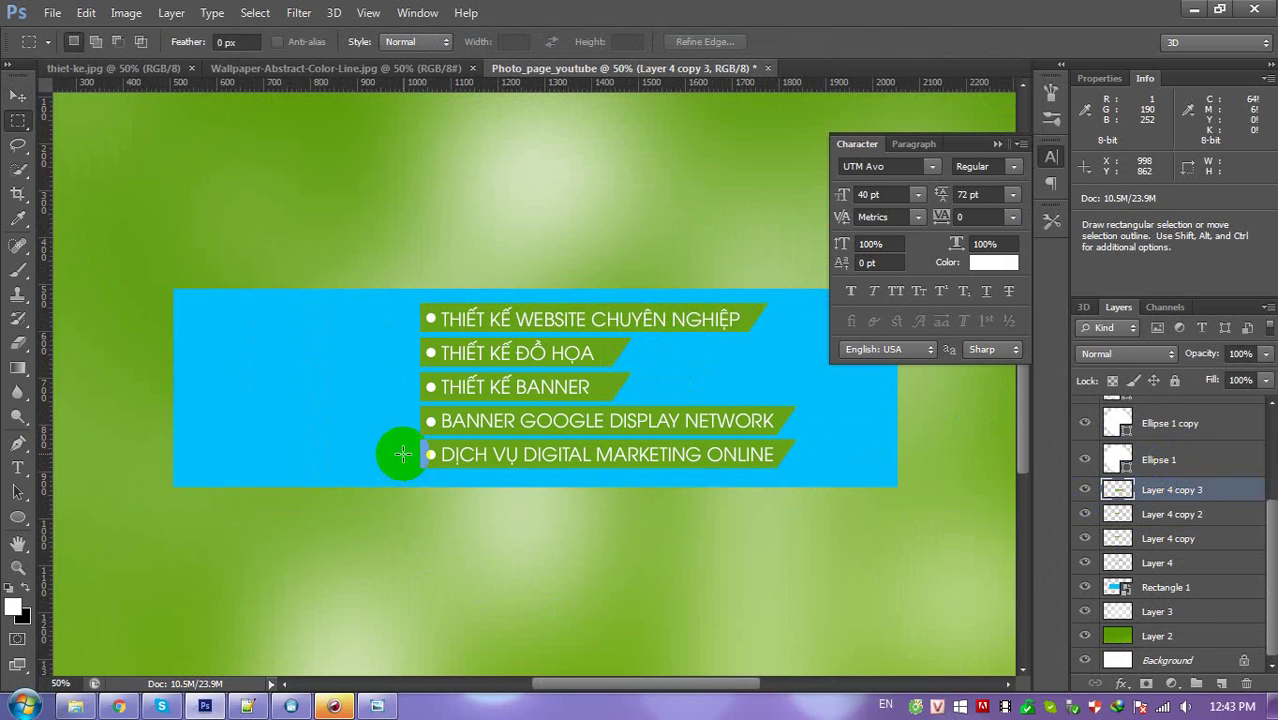
pyautogui.moveTo(402, 454)
pyautogui.mouseDown()
pyautogui.moveTo(414, 443)
pyautogui.moveTo(850, 539)
pyautogui.mouseUp()
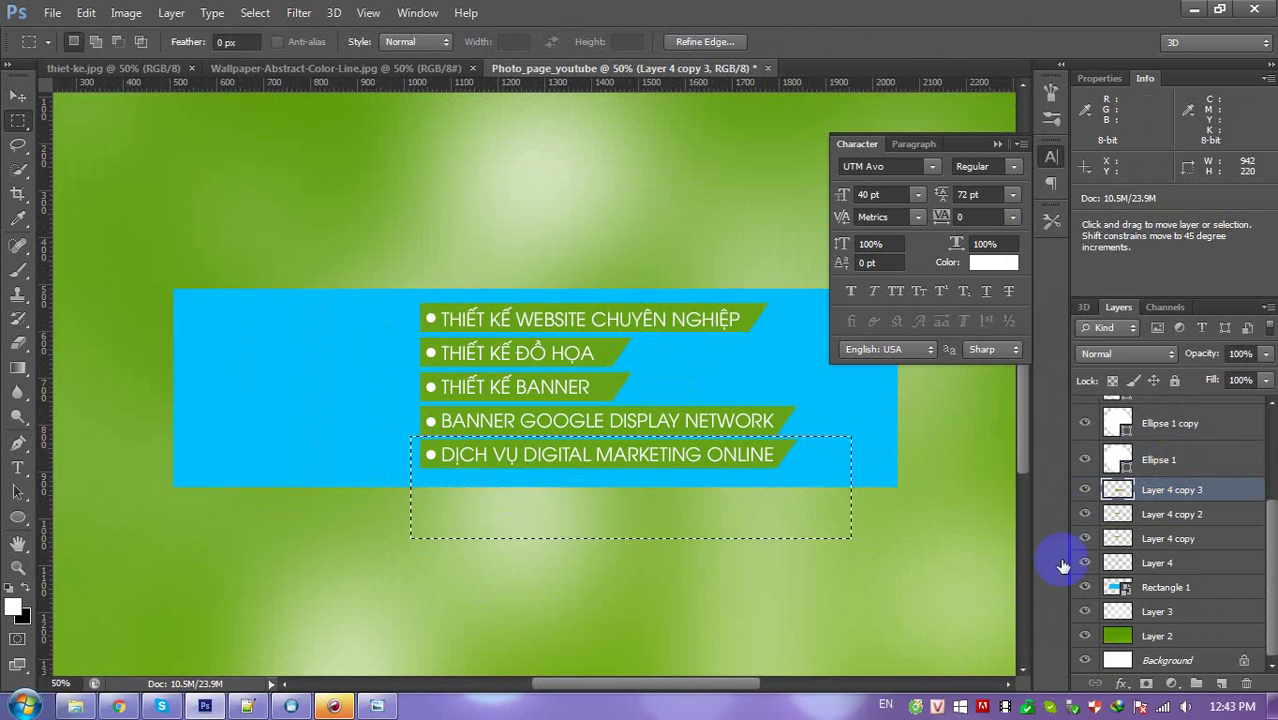
pyautogui.hotkey('ctrl', 'j')
pyautogui.click(1118, 515)
pyautogui.click(1085, 514)
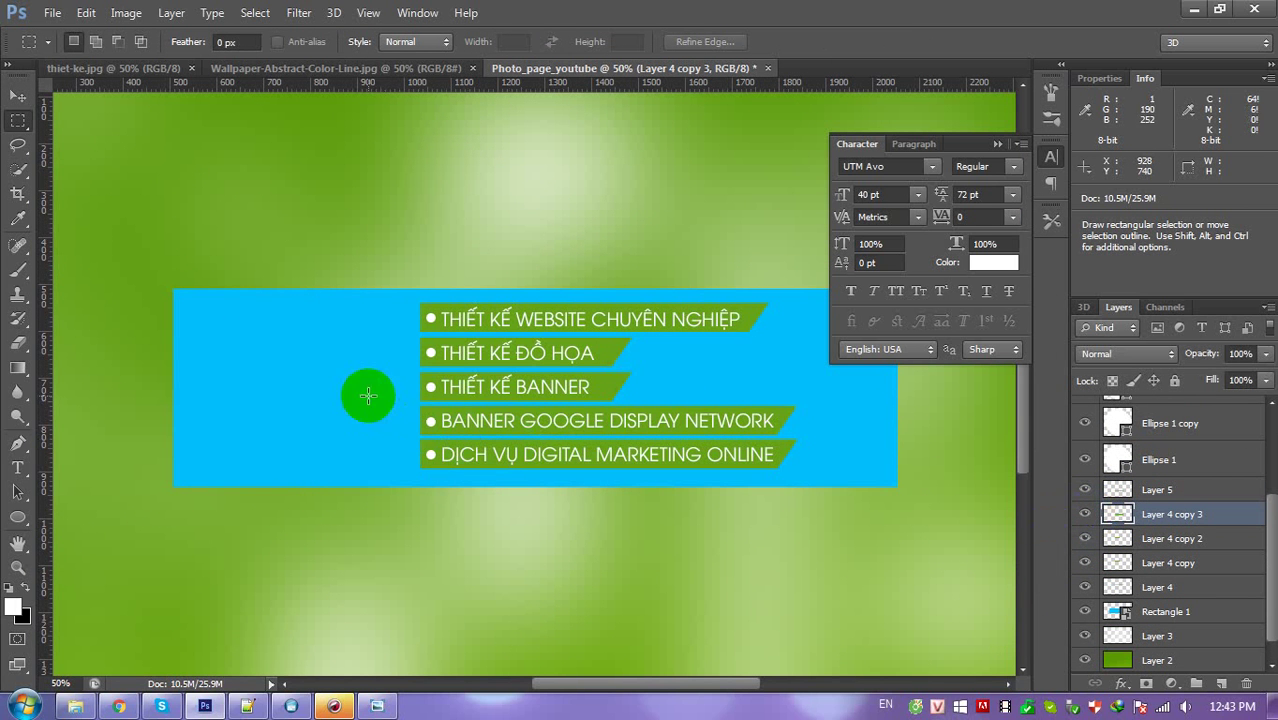
pyautogui.moveTo(360, 403)
pyautogui.mouseDown()
pyautogui.moveTo(436, 421)
pyautogui.moveTo(445, 454)
pyautogui.mouseUp()
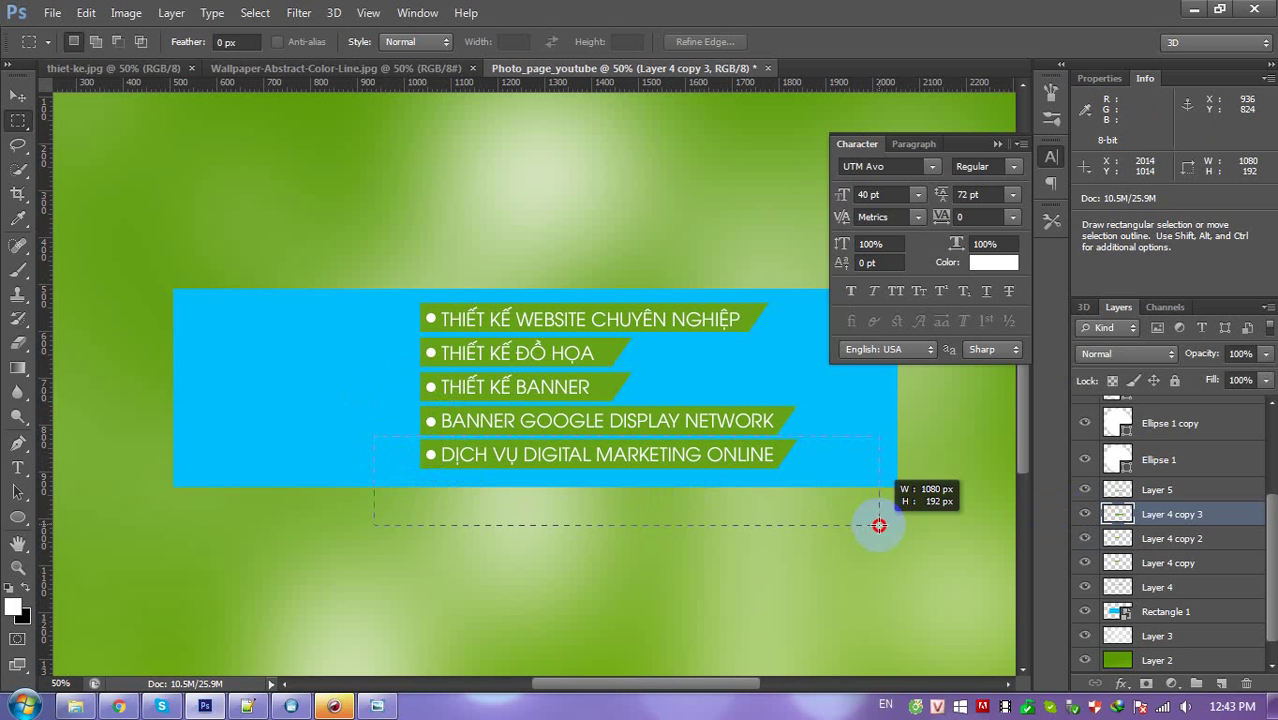
pyautogui.moveTo(371, 434); pyautogui.dragTo(893, 548)
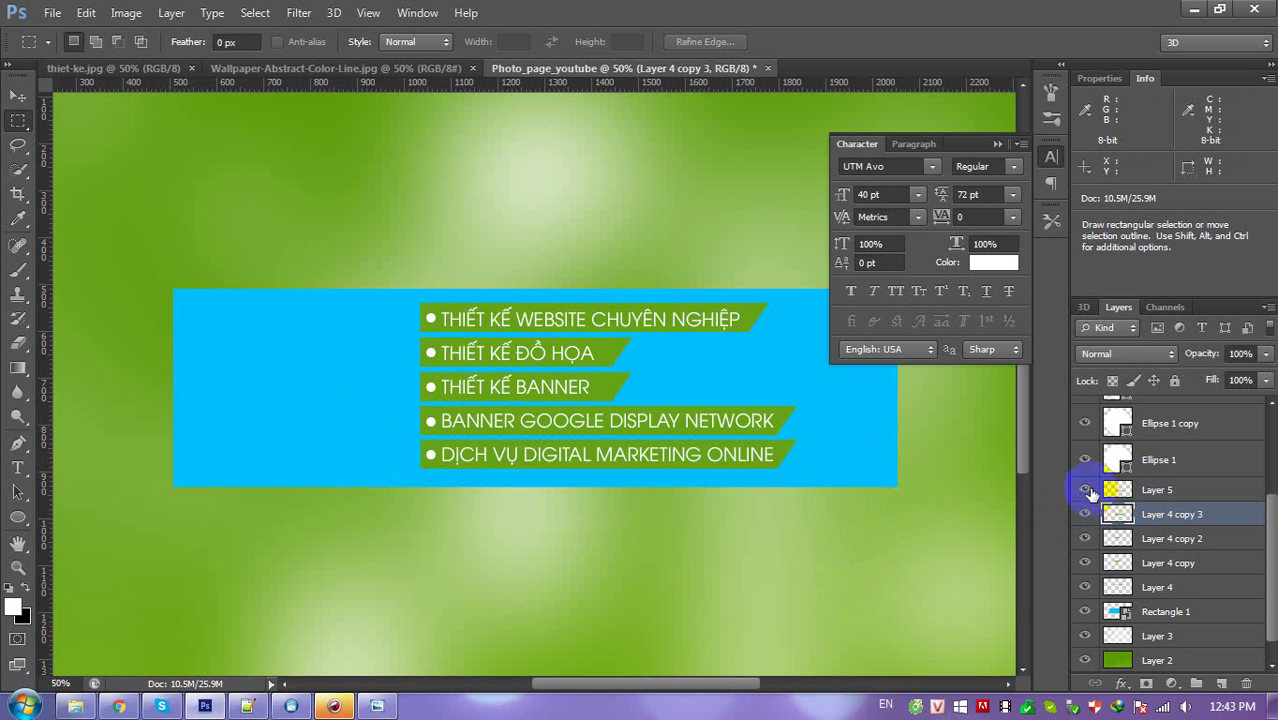
pyautogui.click(1085, 489)
pyautogui.click(1150, 490)
# Step: Give Layer 5's DỊCH VỤ DIGITAL MARKETING ONLINE ribbon a red Color Overlay
pyautogui.rightClick(1150, 492)
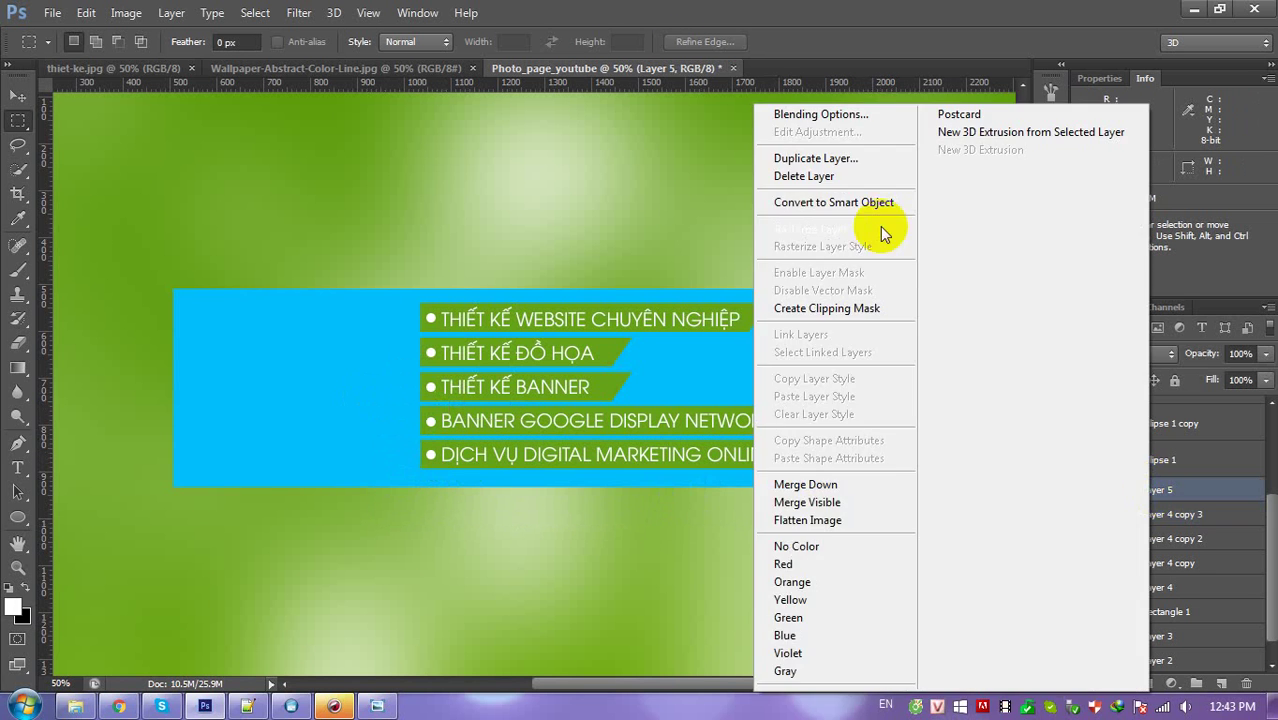
pyautogui.click(840, 114)
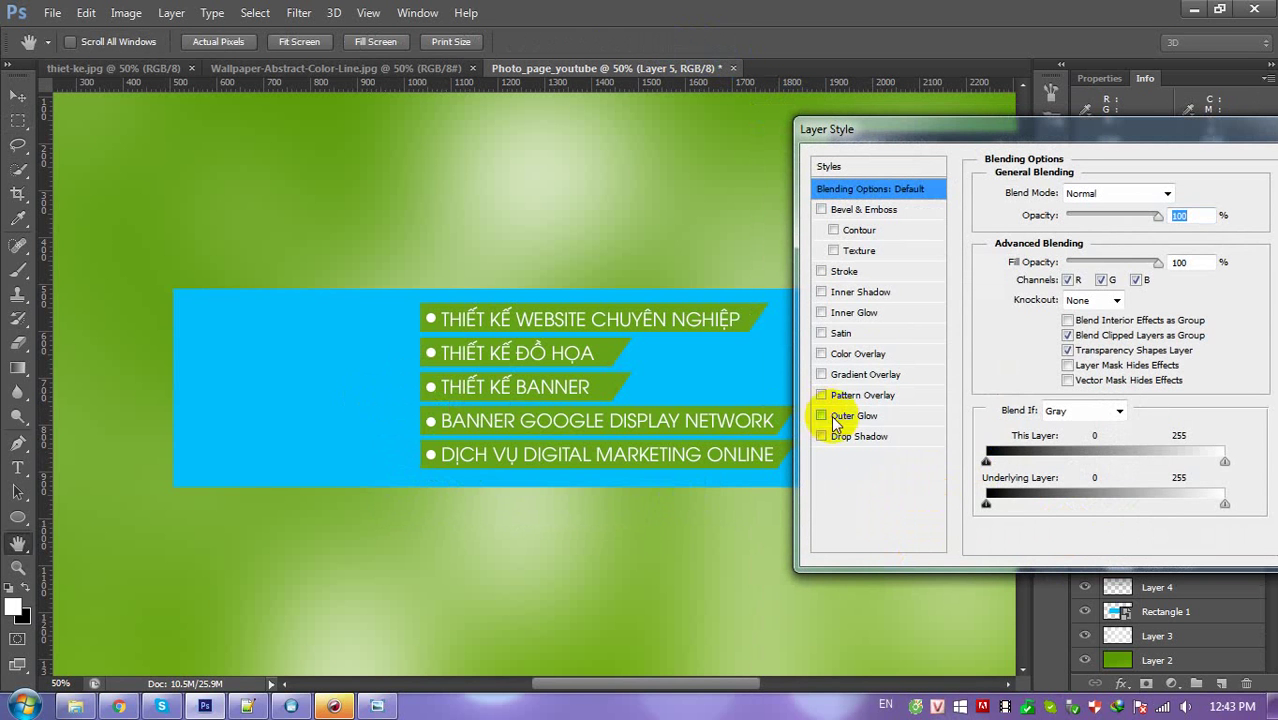
pyautogui.click(856, 353)
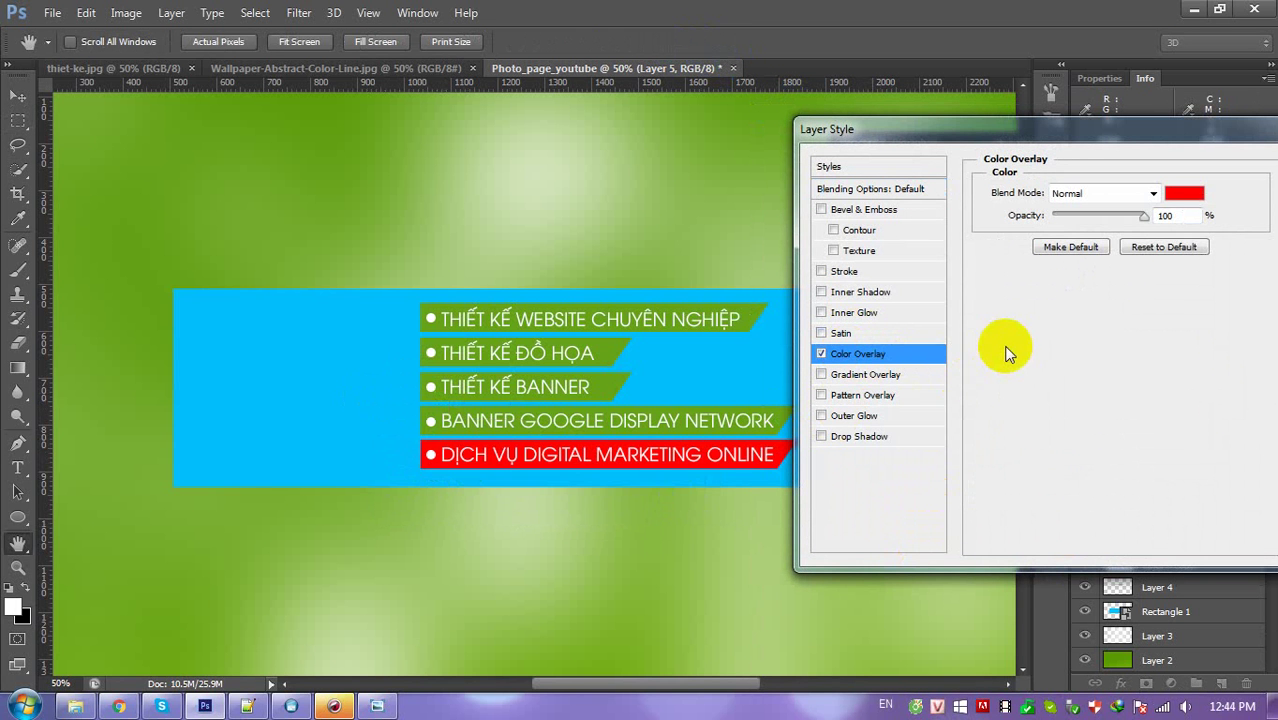
pyautogui.press('Return')
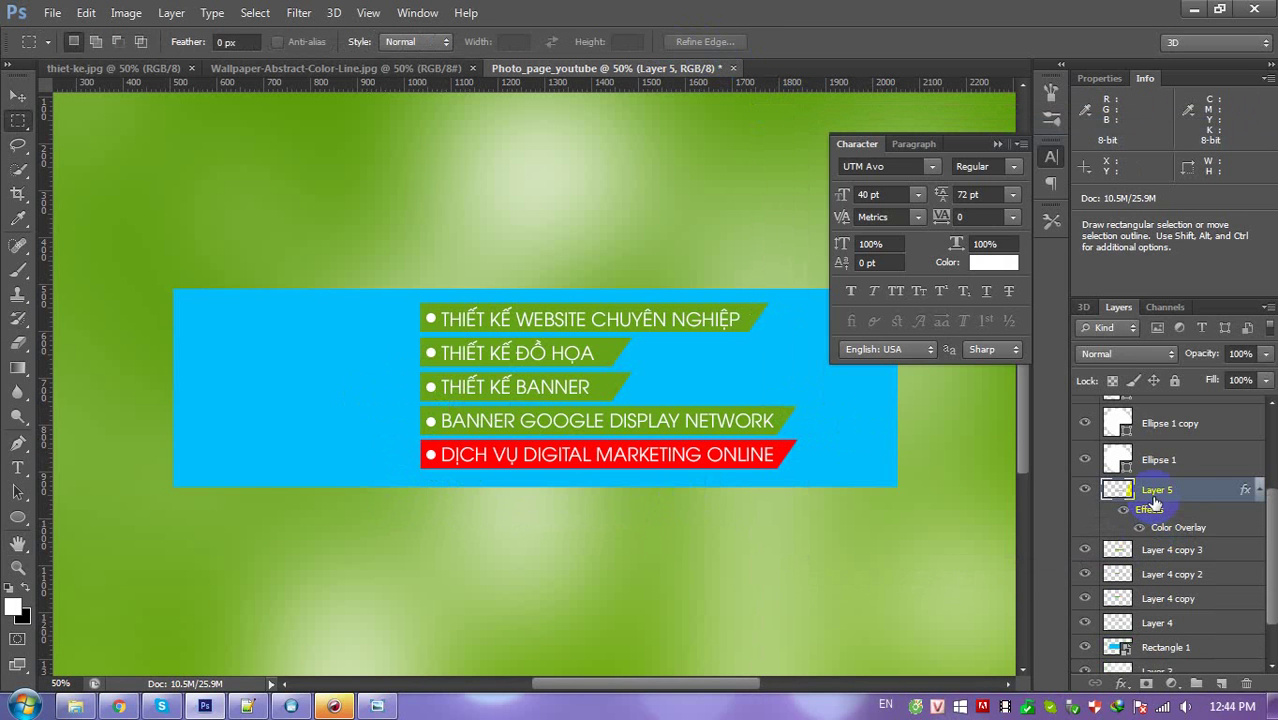
# Step: Add a yellow (#ffea00) Color Overlay to the ribbon on Layer 4 copy 3
pyautogui.click(1160, 549)
pyautogui.rightClick(1160, 549)
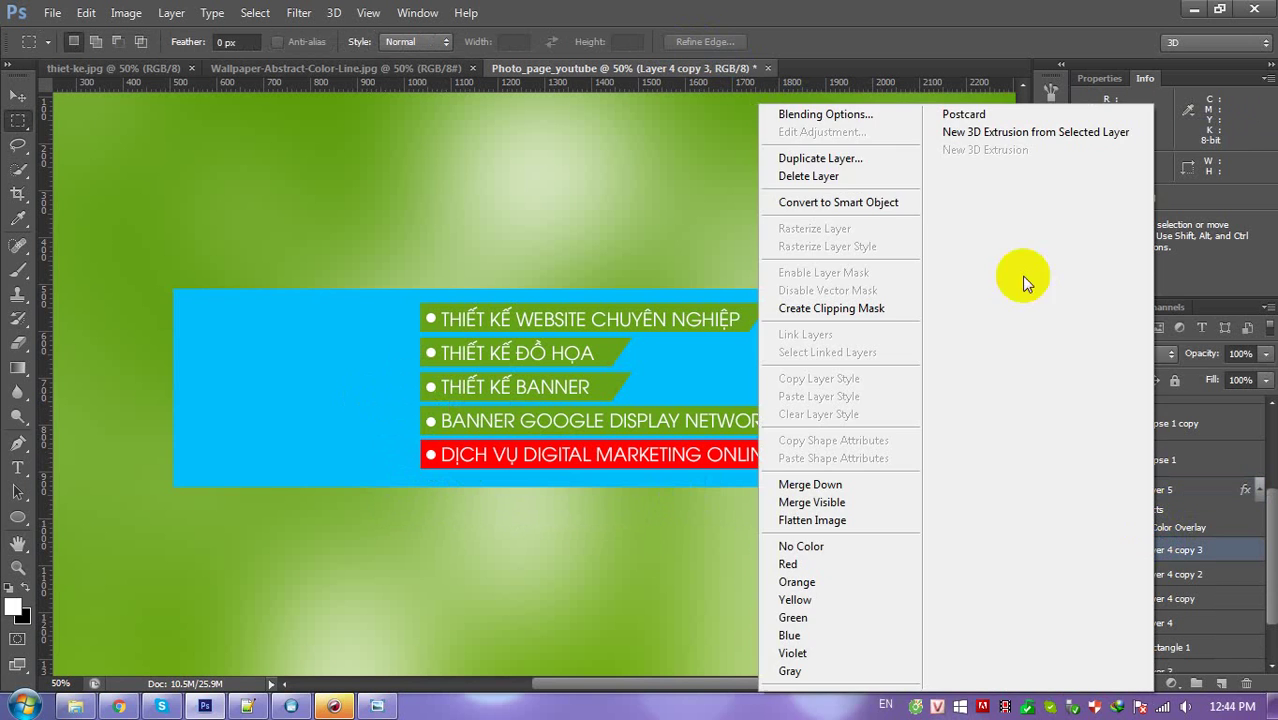
pyautogui.click(843, 118)
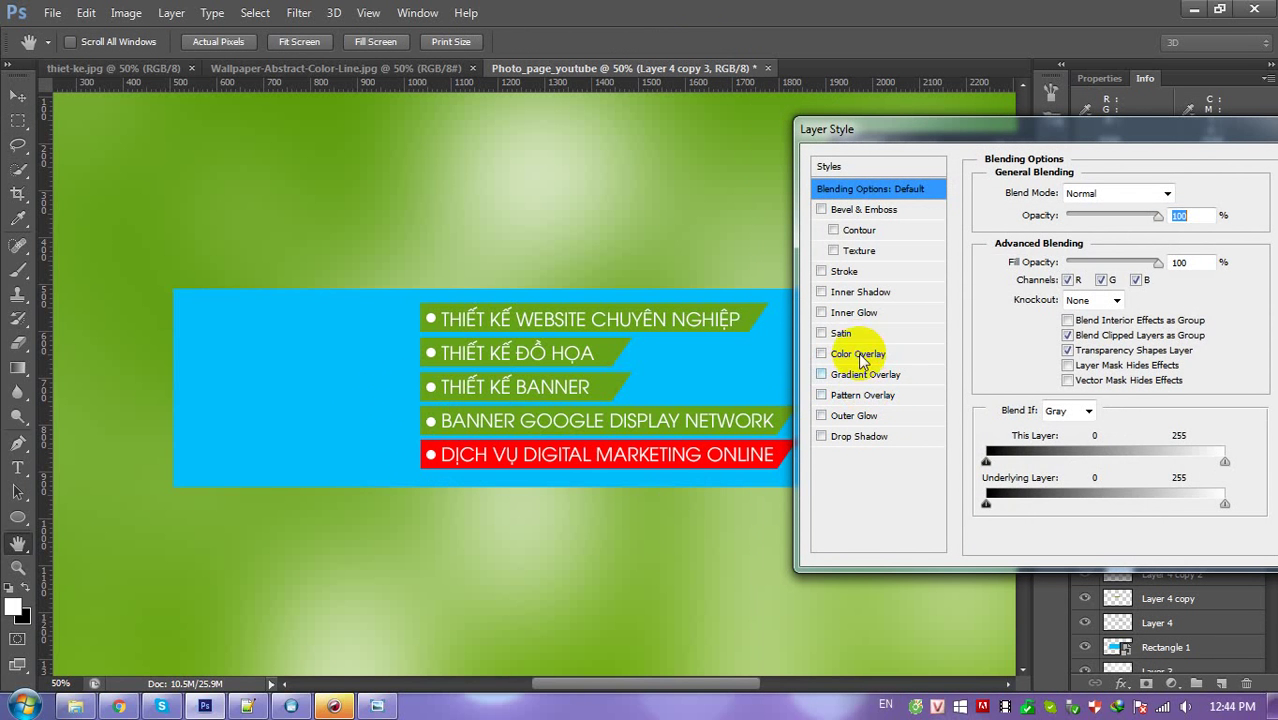
pyautogui.click(856, 353)
pyautogui.click(1182, 193)
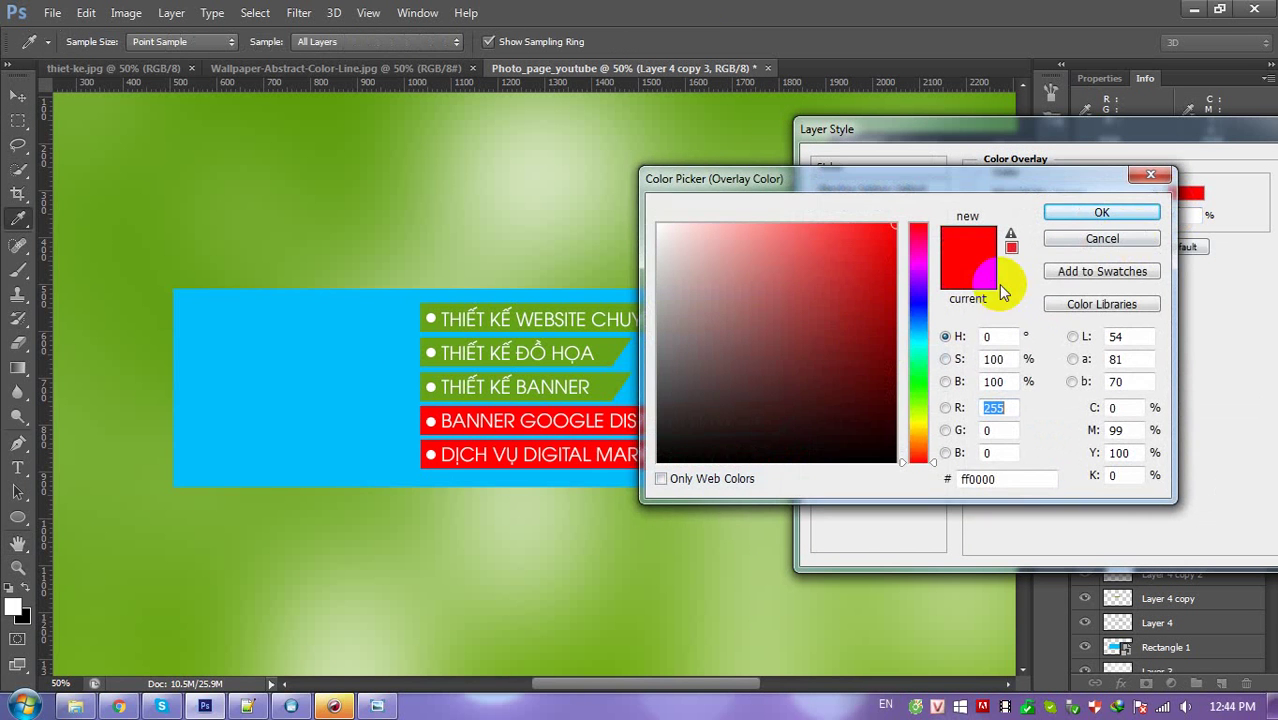
pyautogui.click(918, 420)
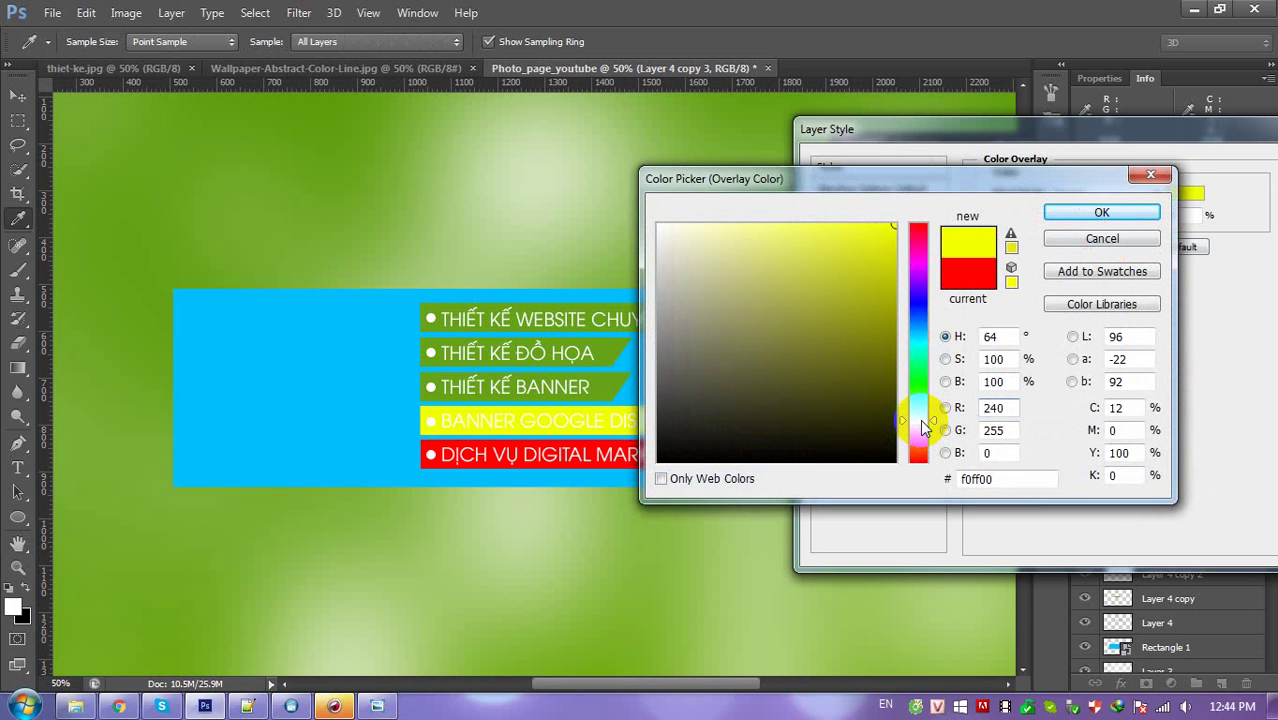
pyautogui.moveTo(923, 425); pyautogui.dragTo(923, 431)
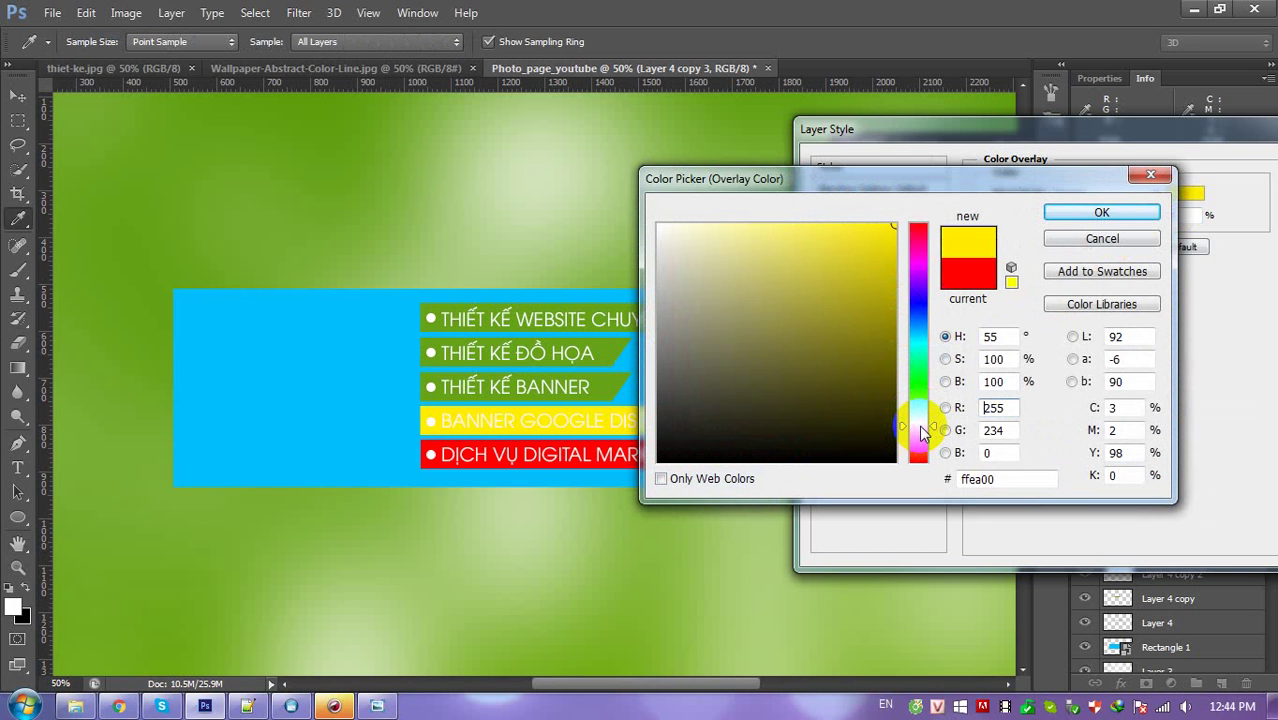
pyautogui.click(1100, 210)
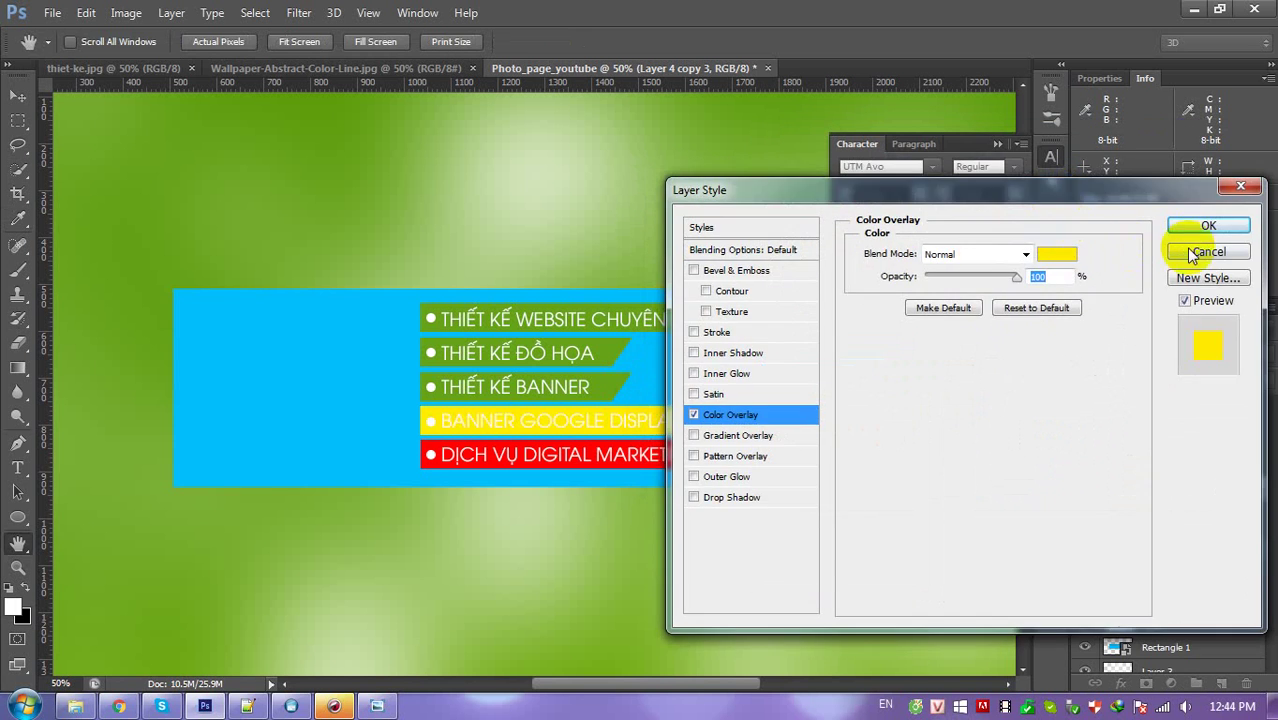
pyautogui.press('Return')
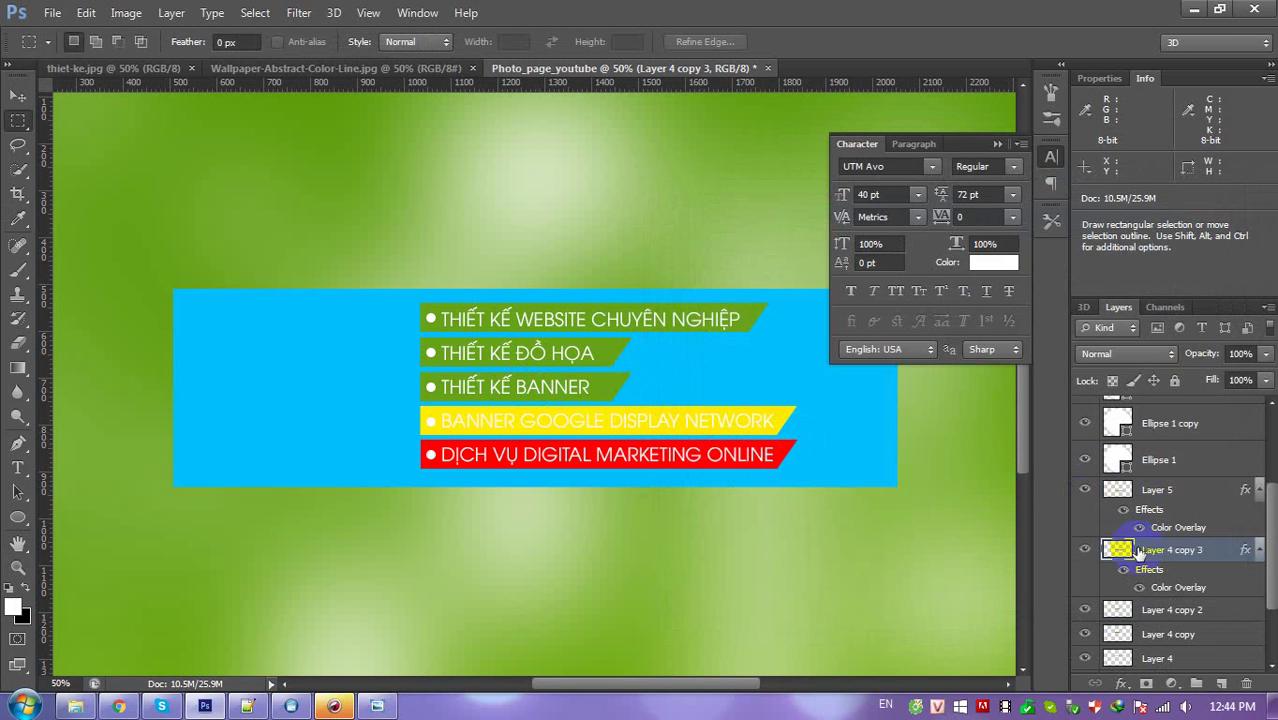
# Step: Apply a bright green Color Overlay to the THIẾT KẾ BANNER ribbon on Layer 4 copy 2
pyautogui.click(1150, 610)
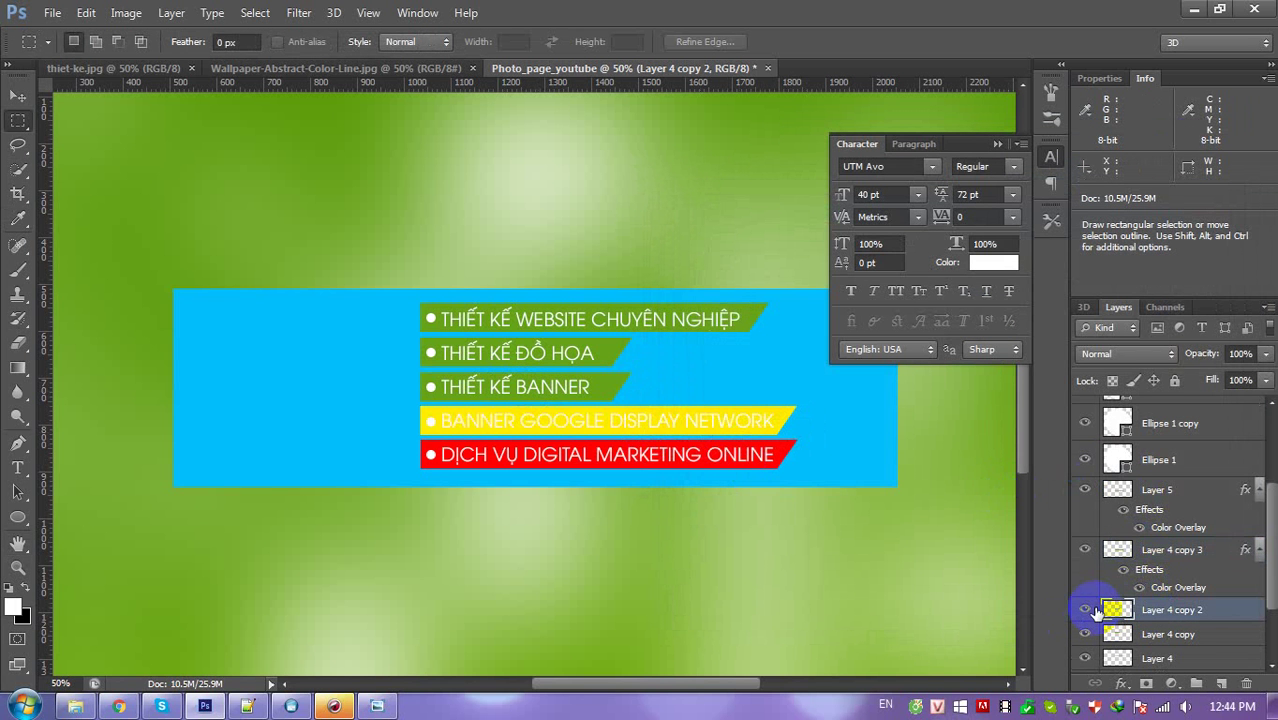
pyautogui.rightClick(1156, 612)
pyautogui.click(960, 27)
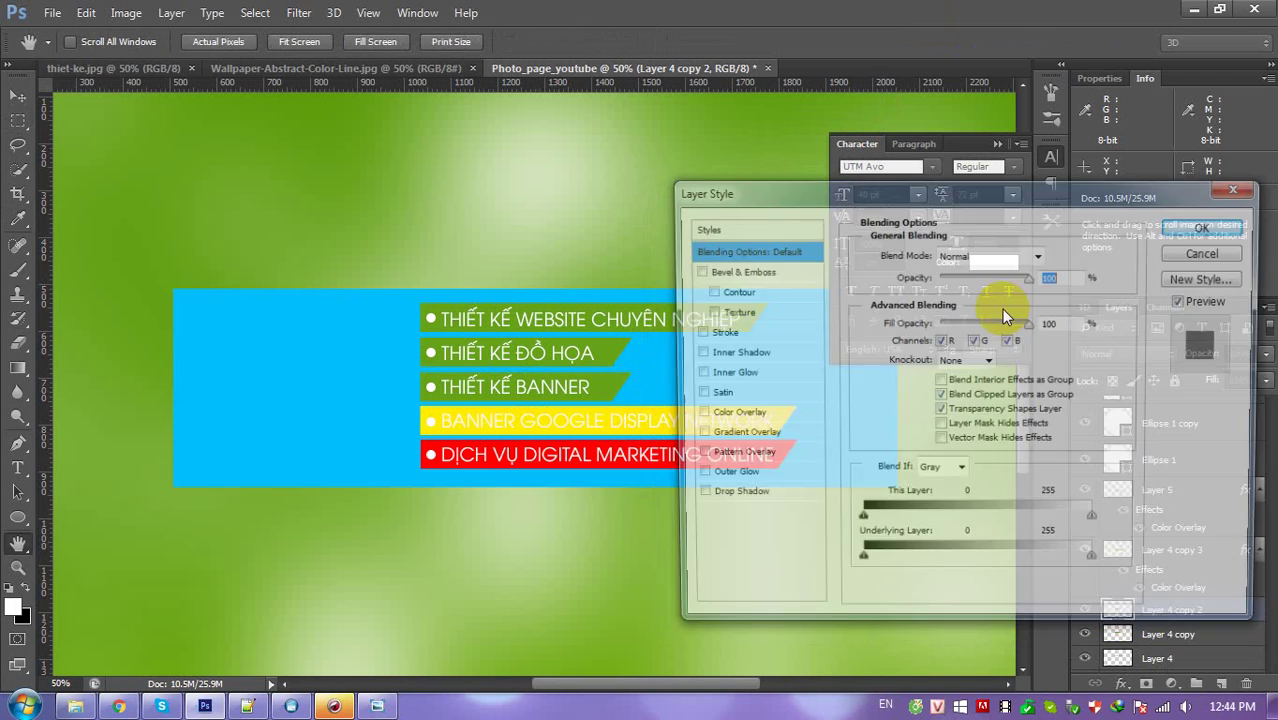
pyautogui.click(717, 415)
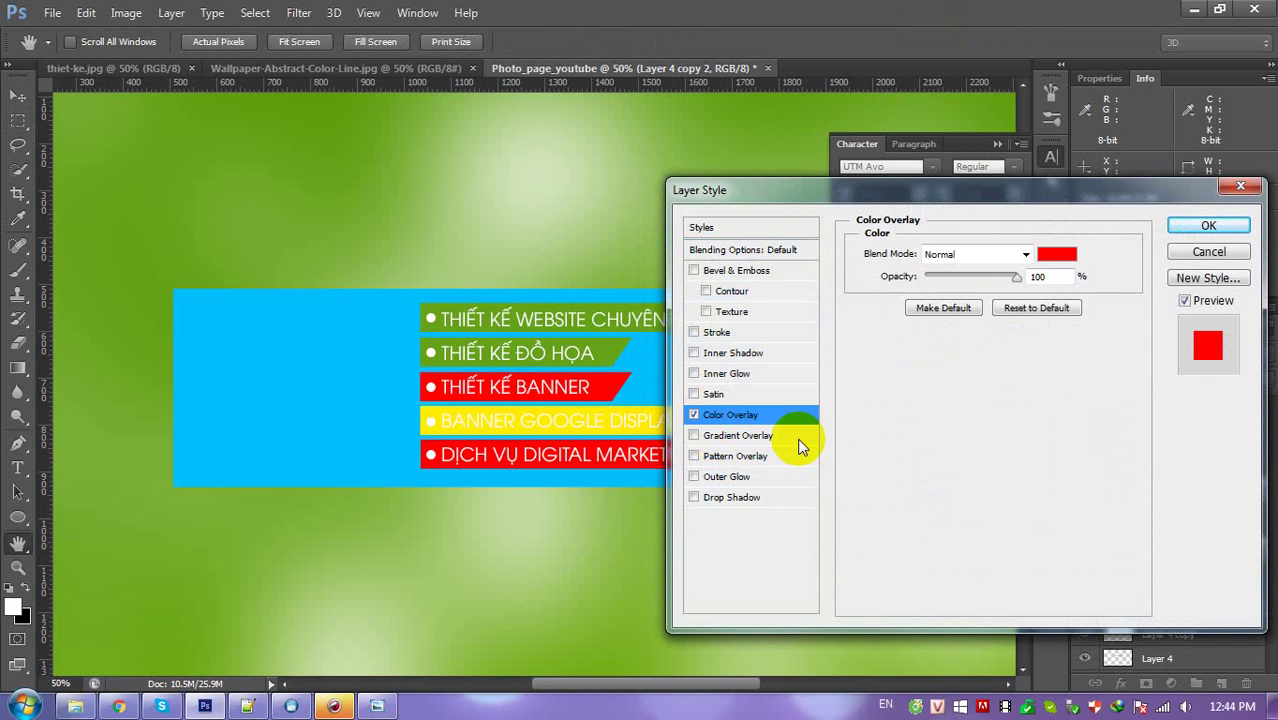
pyautogui.click(1053, 255)
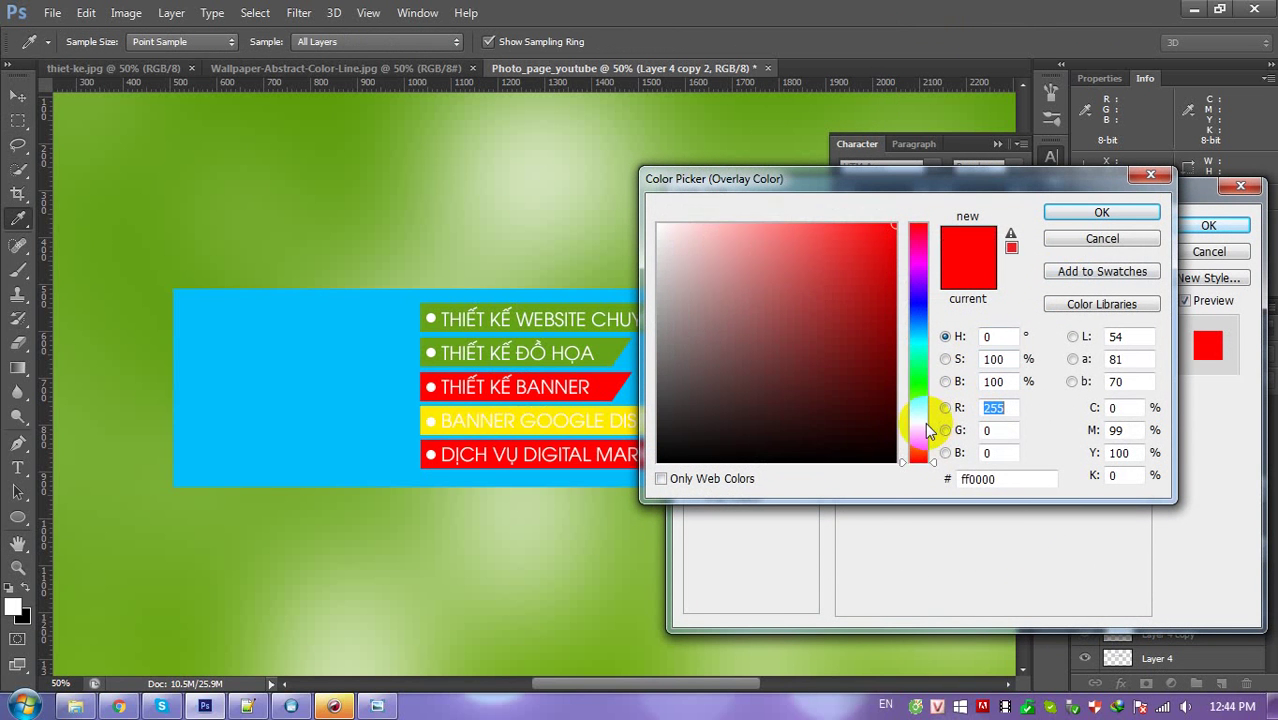
pyautogui.moveTo(920, 413); pyautogui.dragTo(920, 388)
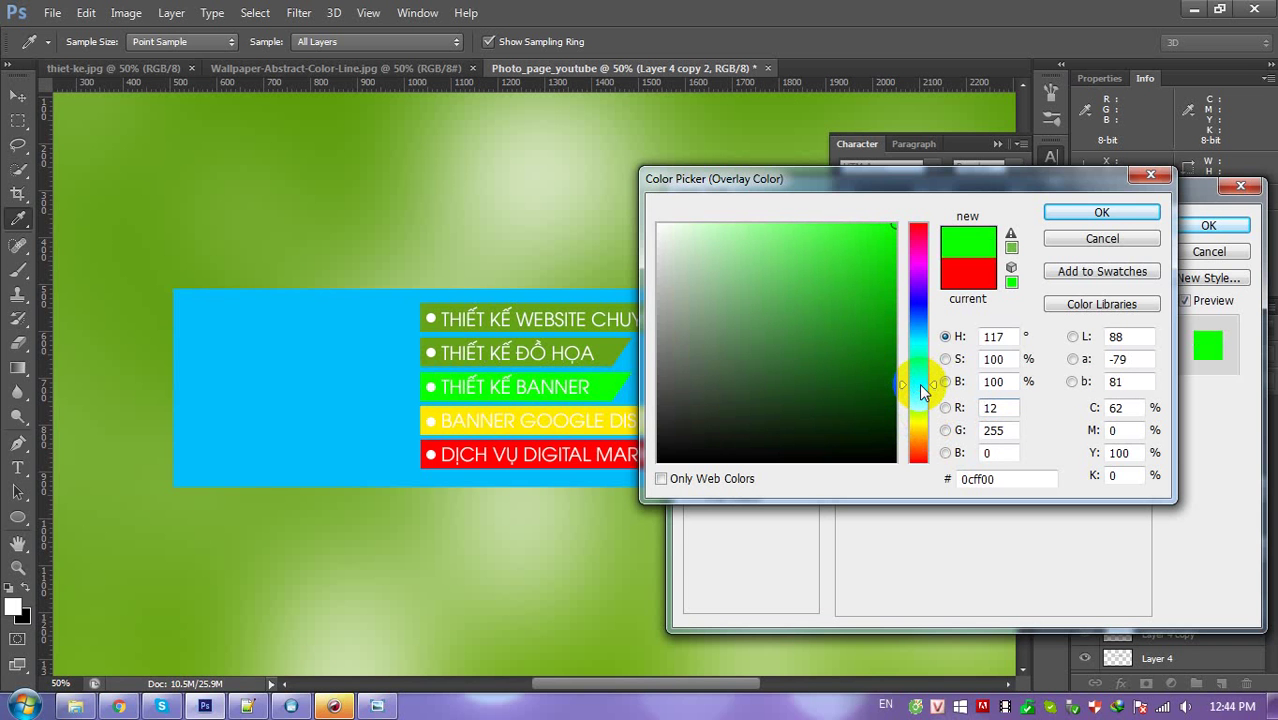
pyautogui.click(1105, 210)
pyautogui.click(1177, 230)
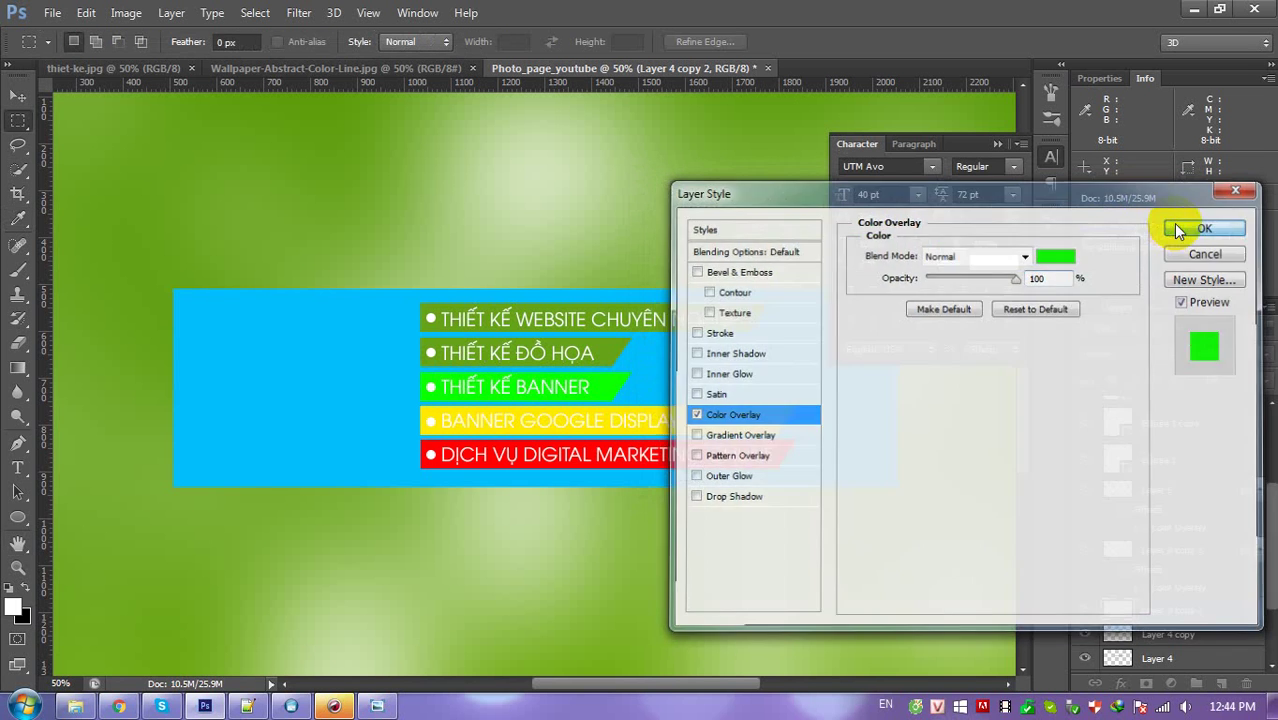
pyautogui.scroll(-1, 1143, 533)
# Step: Apply a light cyan-blue Color Overlay to the THIẾT KẾ ĐỒ HỌA ribbon on Layer 4 copy
pyautogui.click(1155, 577)
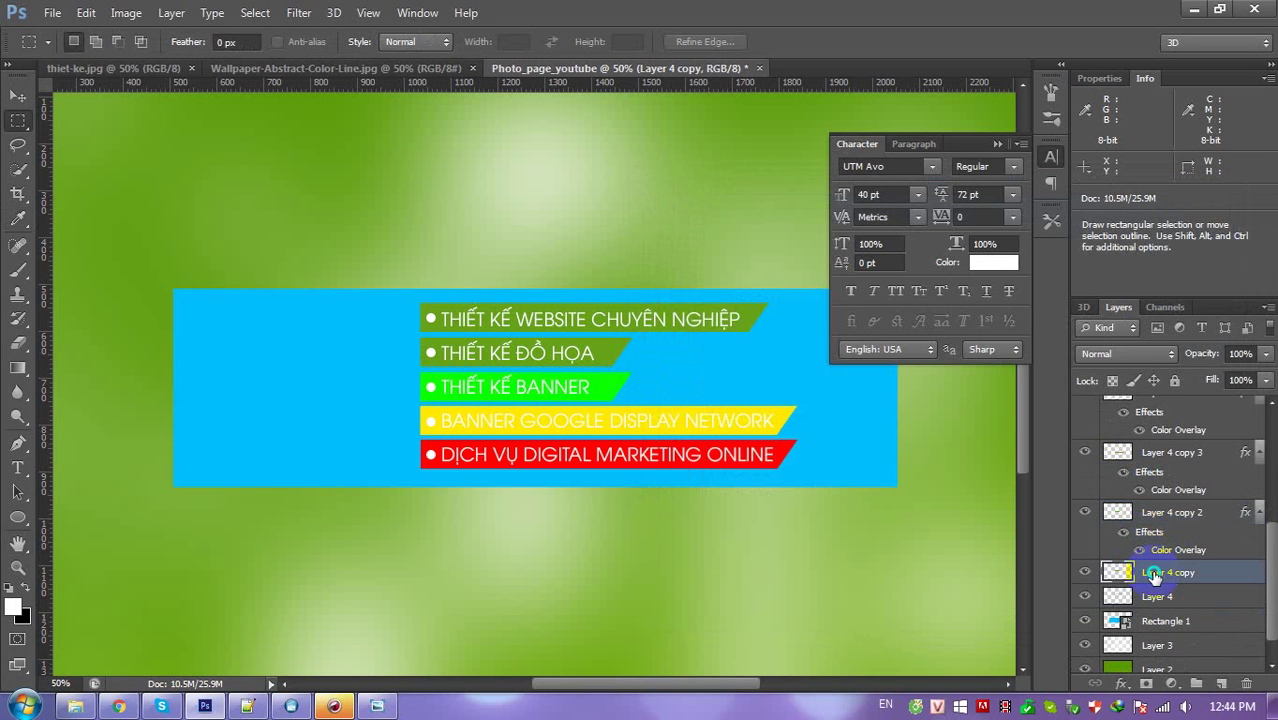
pyautogui.rightClick(1155, 577)
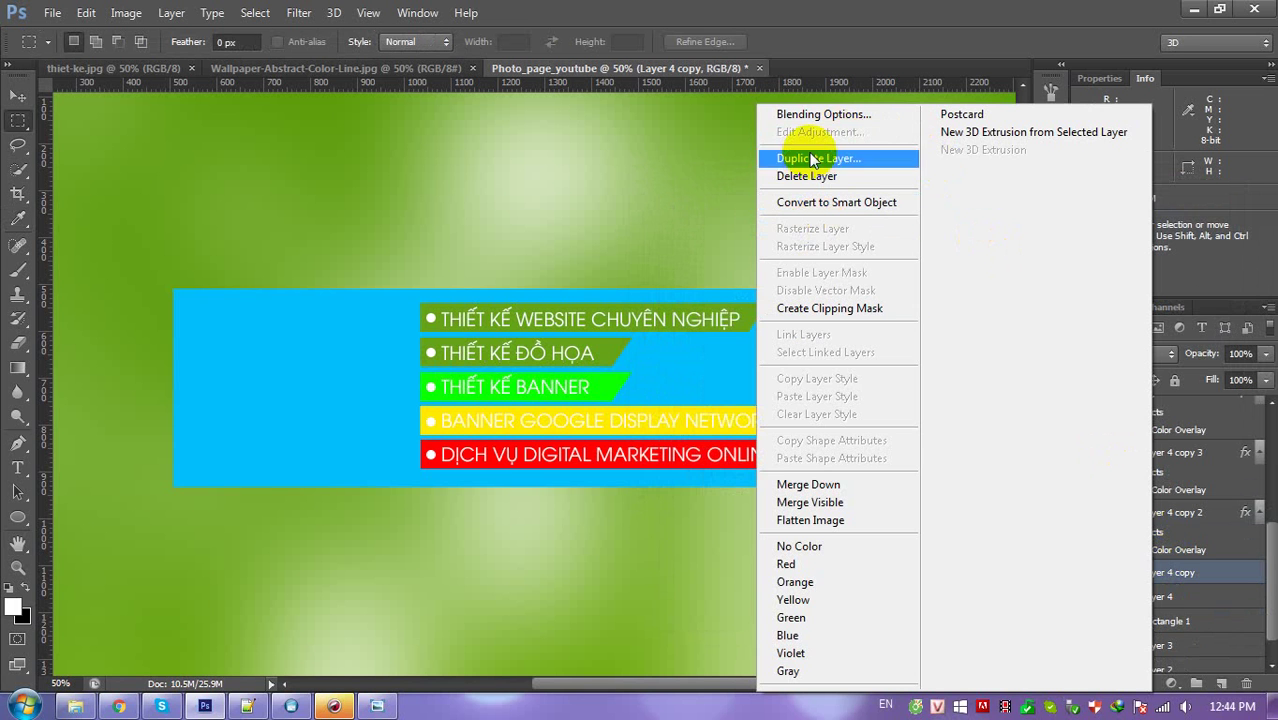
pyautogui.click(815, 114)
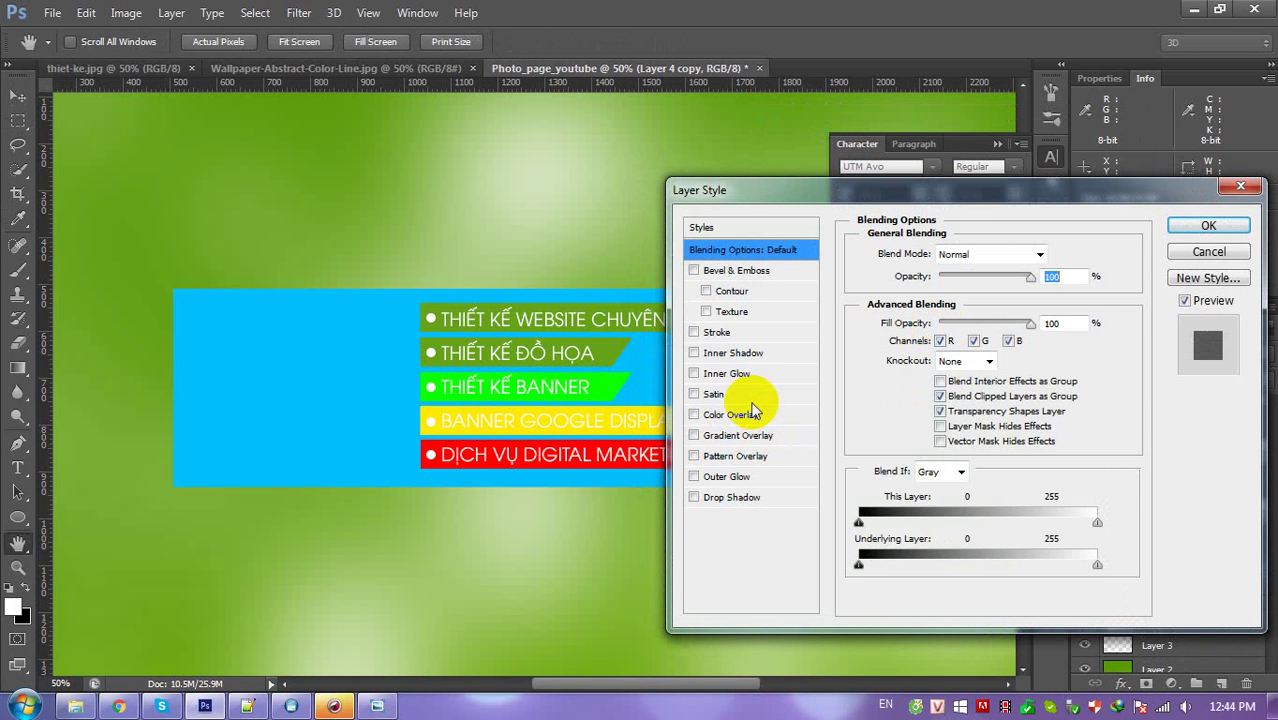
pyautogui.click(725, 414)
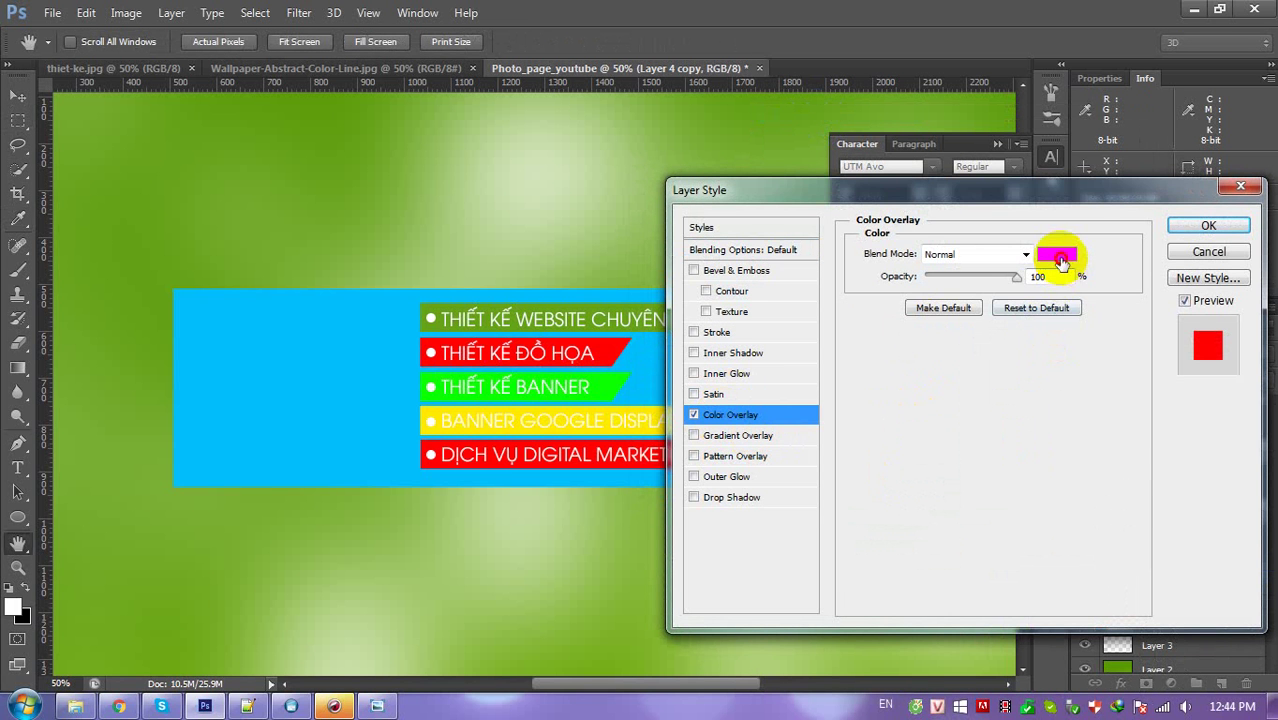
pyautogui.click(1057, 255)
pyautogui.click(920, 344)
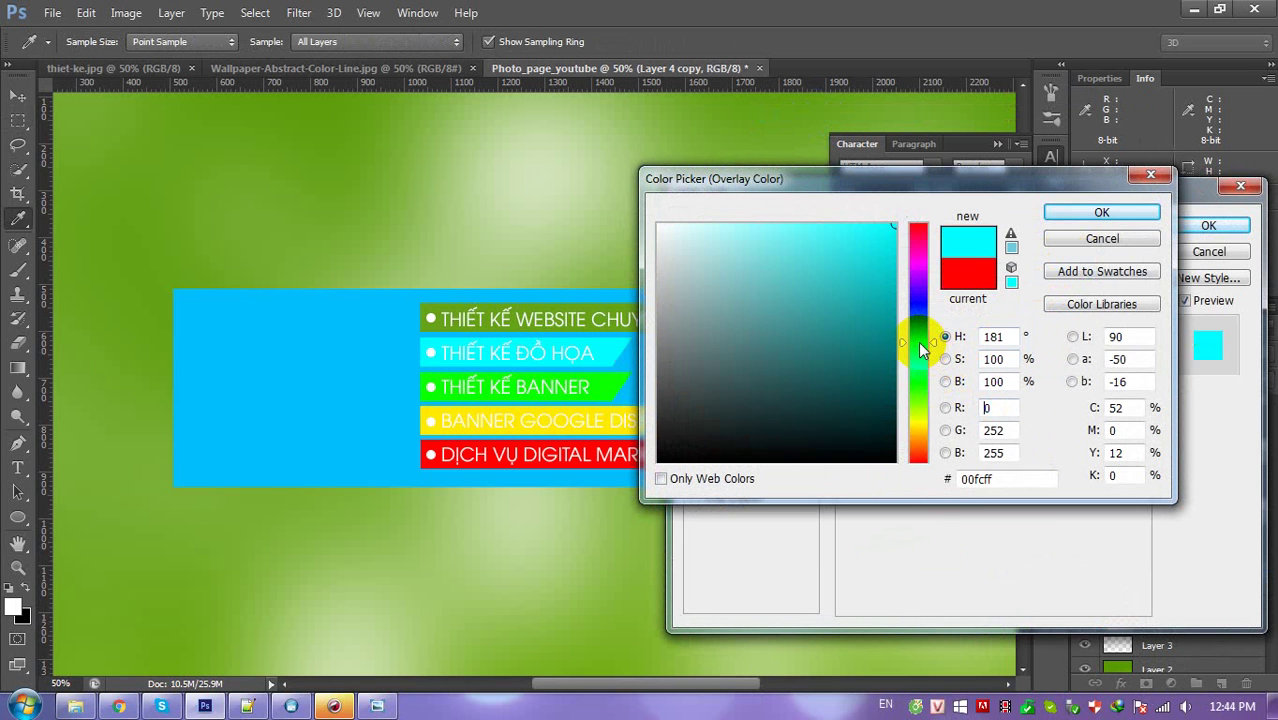
pyautogui.moveTo(920, 344); pyautogui.dragTo(921, 338)
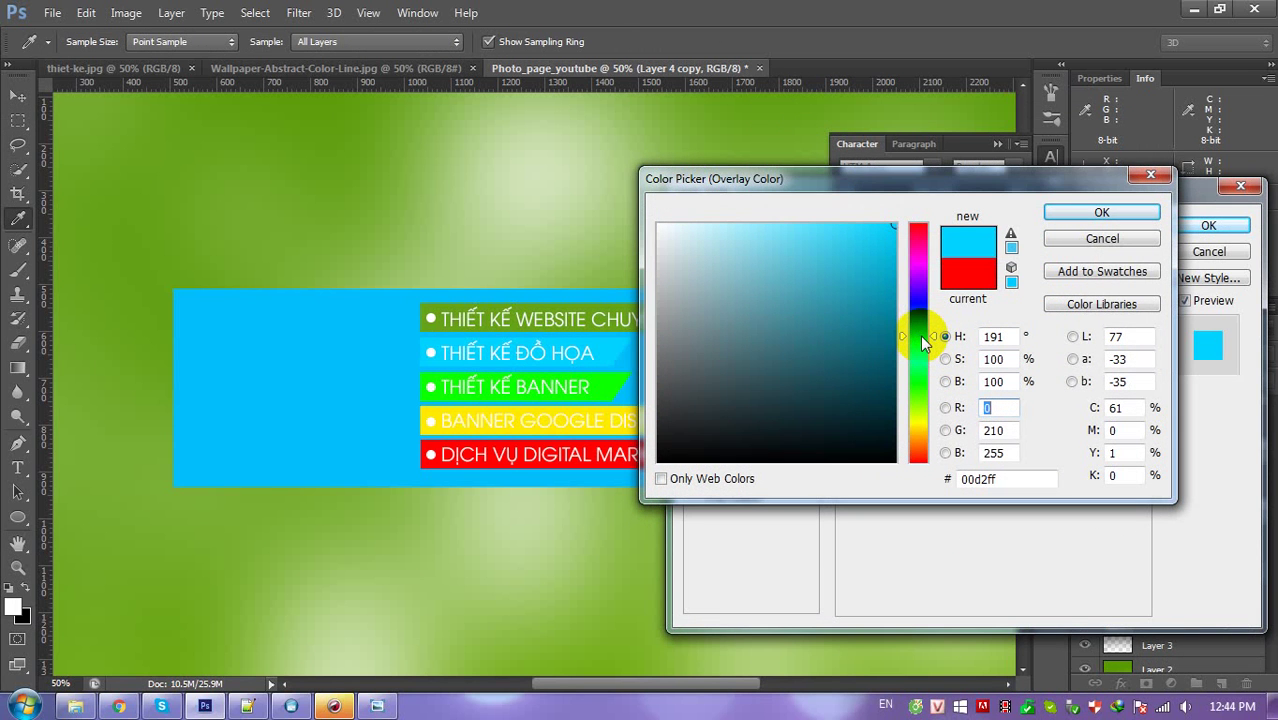
pyautogui.click(1066, 212)
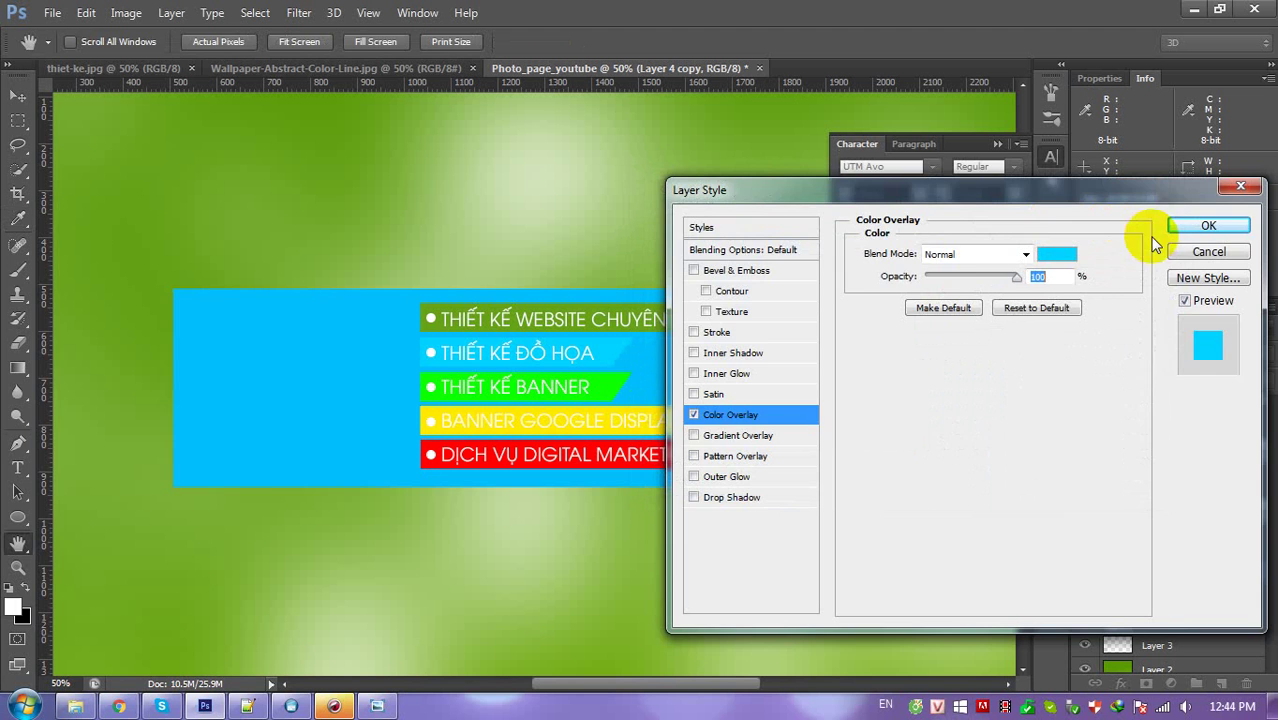
pyautogui.click(1203, 226)
pyautogui.scroll(-1, 1138, 560)
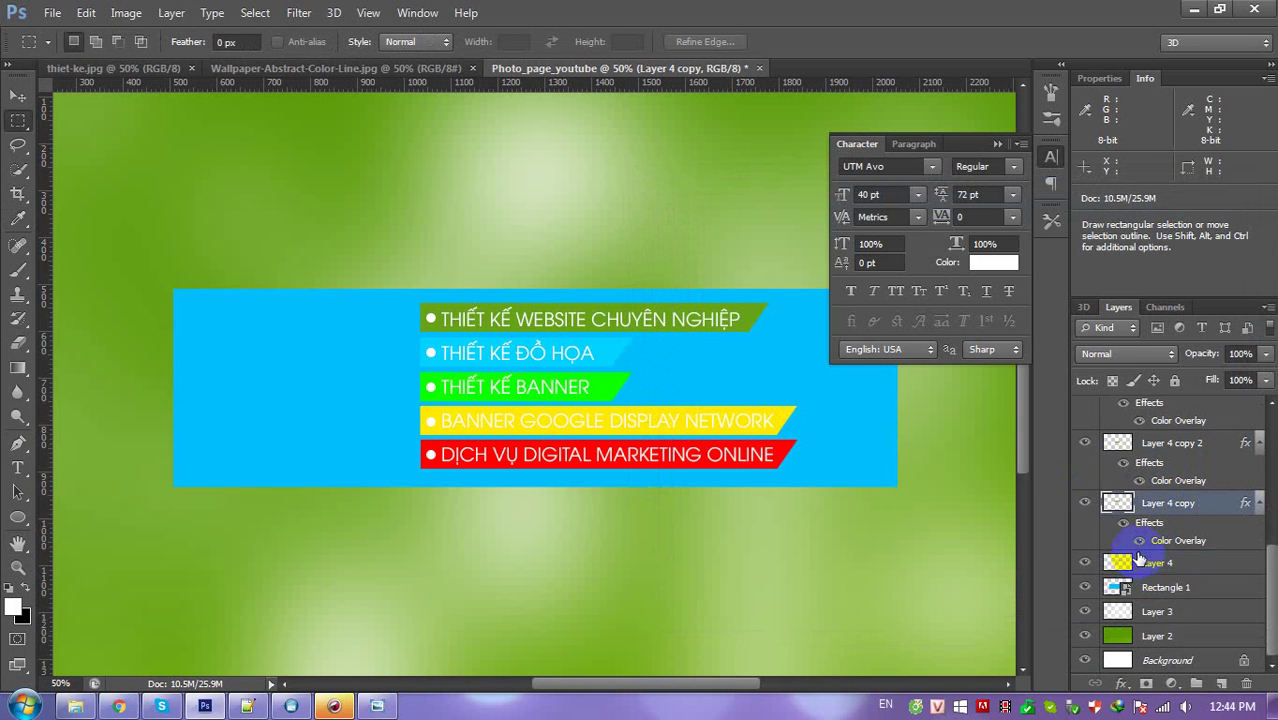
# Step: Apply a magenta (#ff00cc) Color Overlay to the ribbon on Layer 4
pyautogui.rightClick(1148, 566)
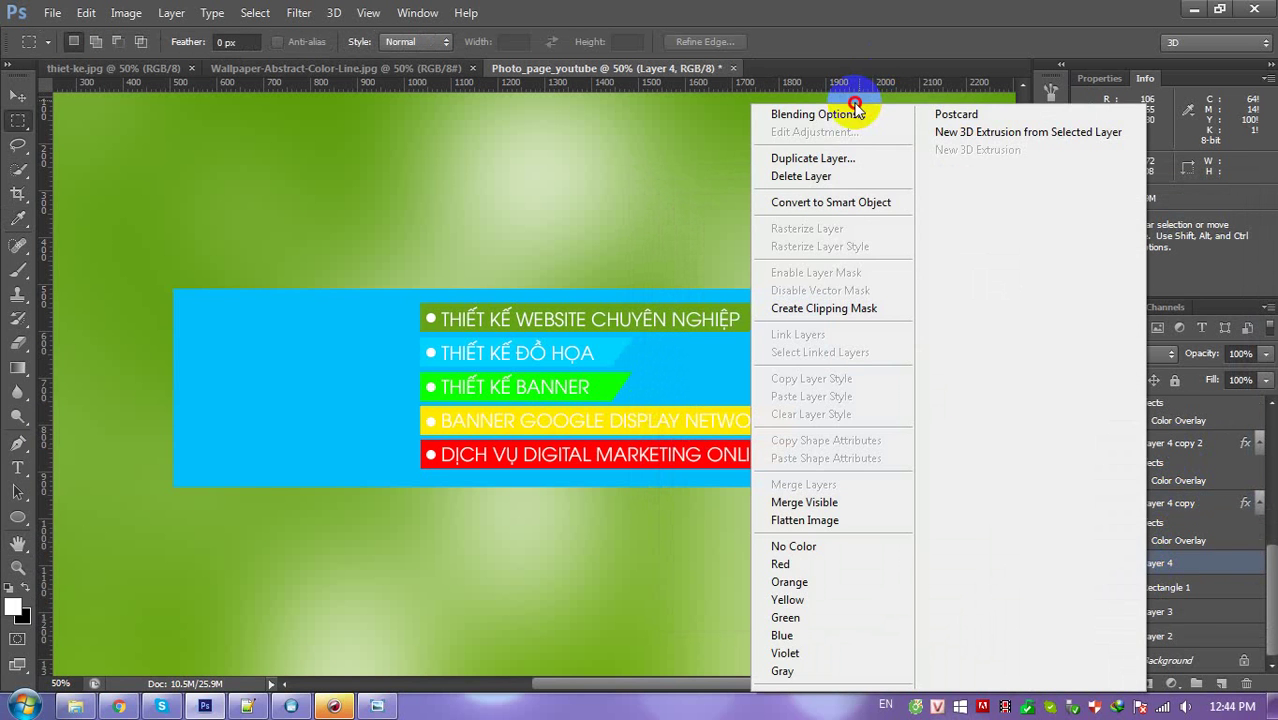
pyautogui.click(858, 110)
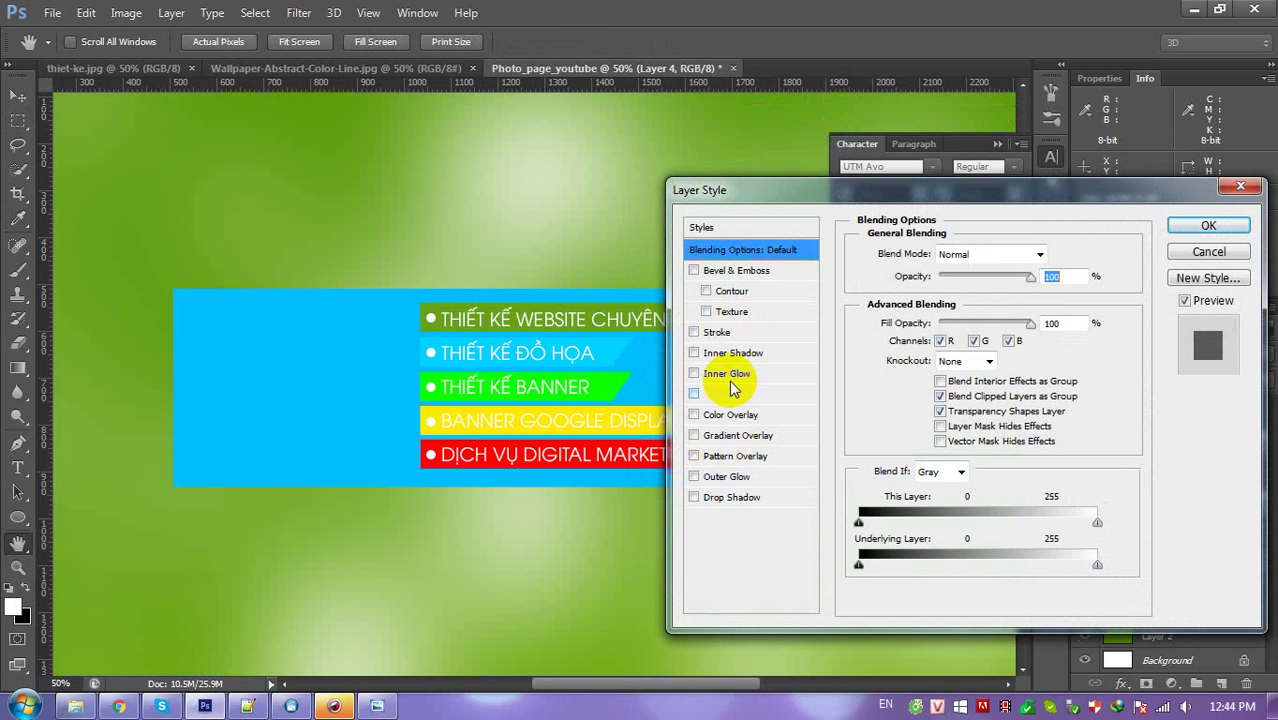
pyautogui.click(731, 415)
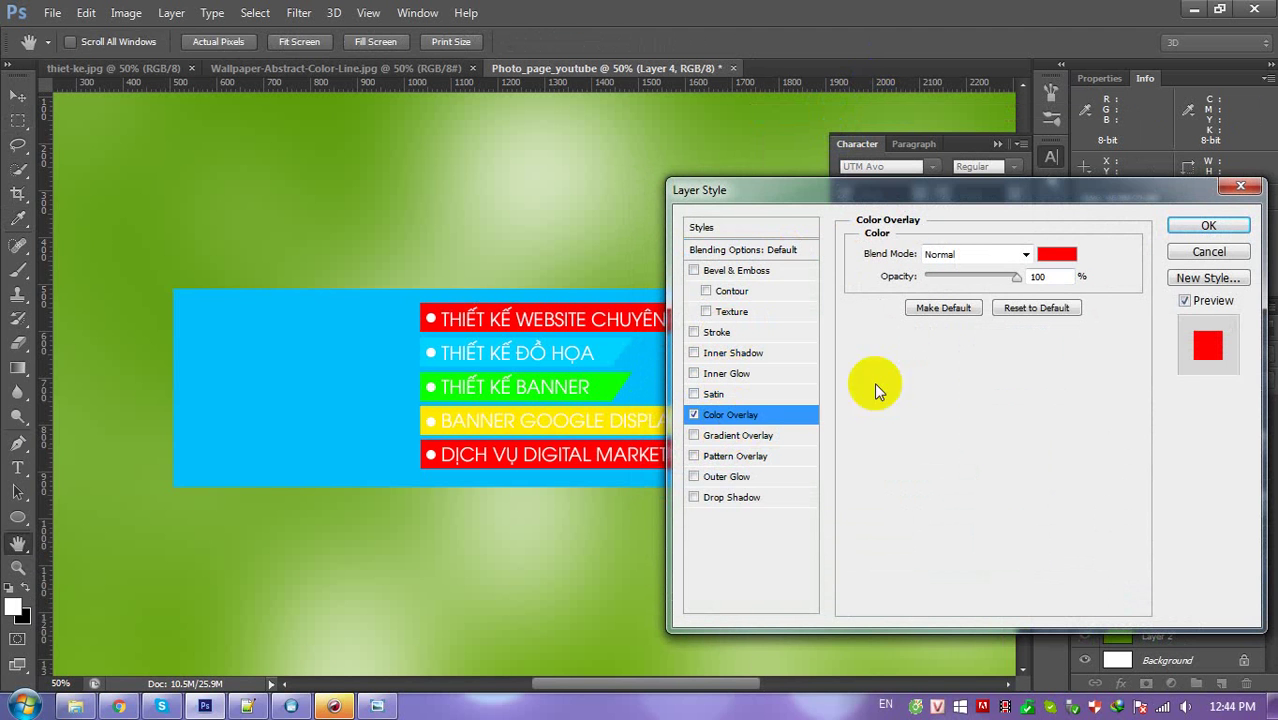
pyautogui.click(1056, 254)
pyautogui.moveTo(911, 299); pyautogui.dragTo(922, 255)
pyautogui.click(1108, 215)
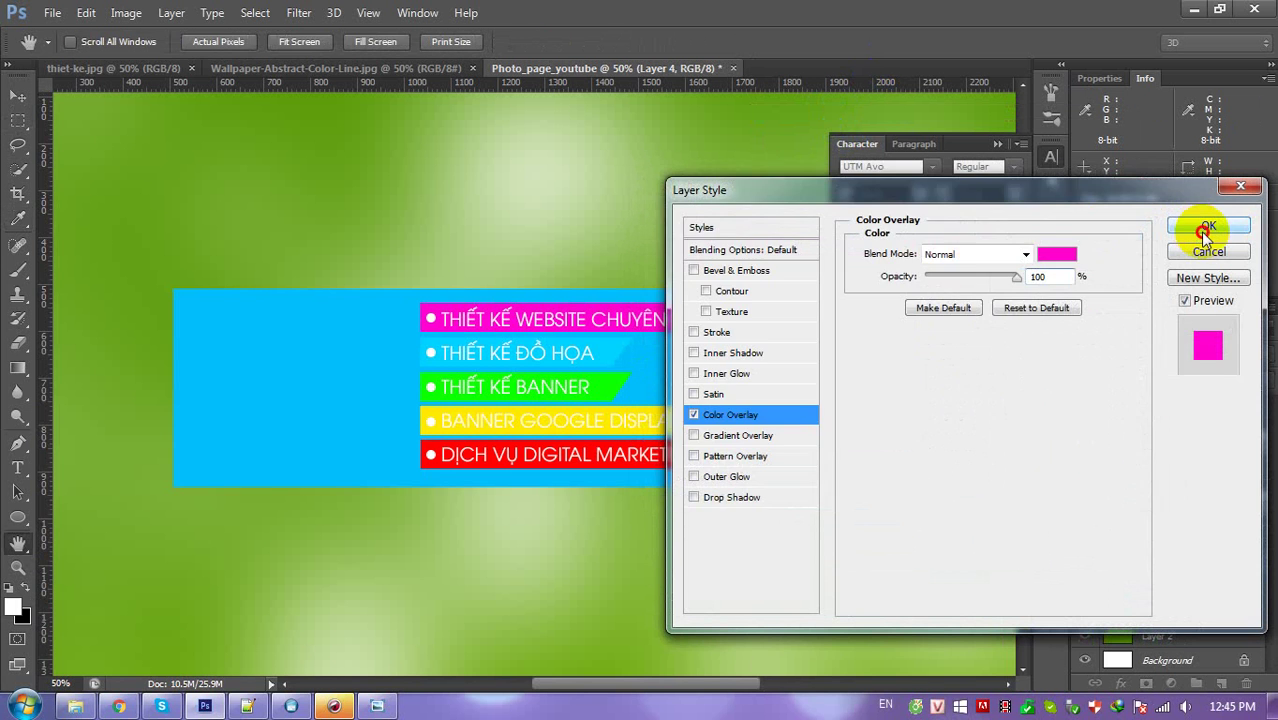
pyautogui.click(1208, 225)
pyautogui.hotkey('ctrl', '+')
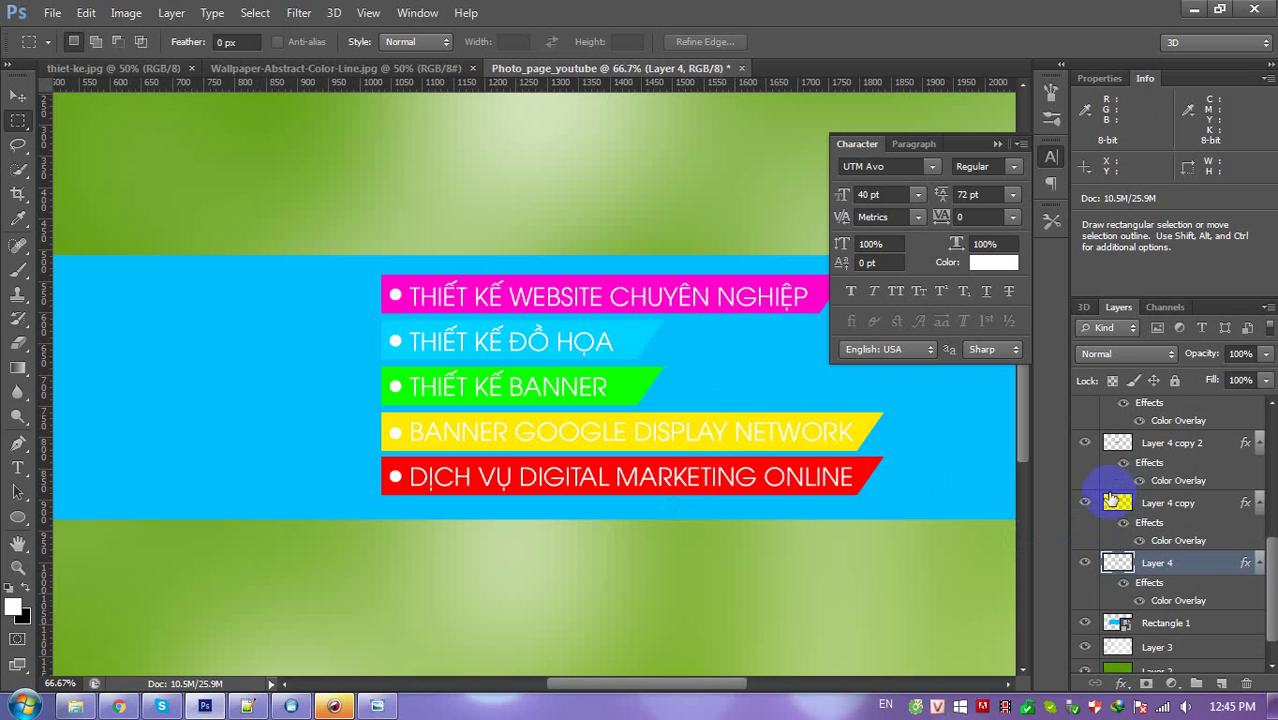
# Step: Select Layer 5 through Layer 4 and stamp them with Ctrl+Alt+E into Layer 5 (merged)
pyautogui.scroll(1, 1118, 508)
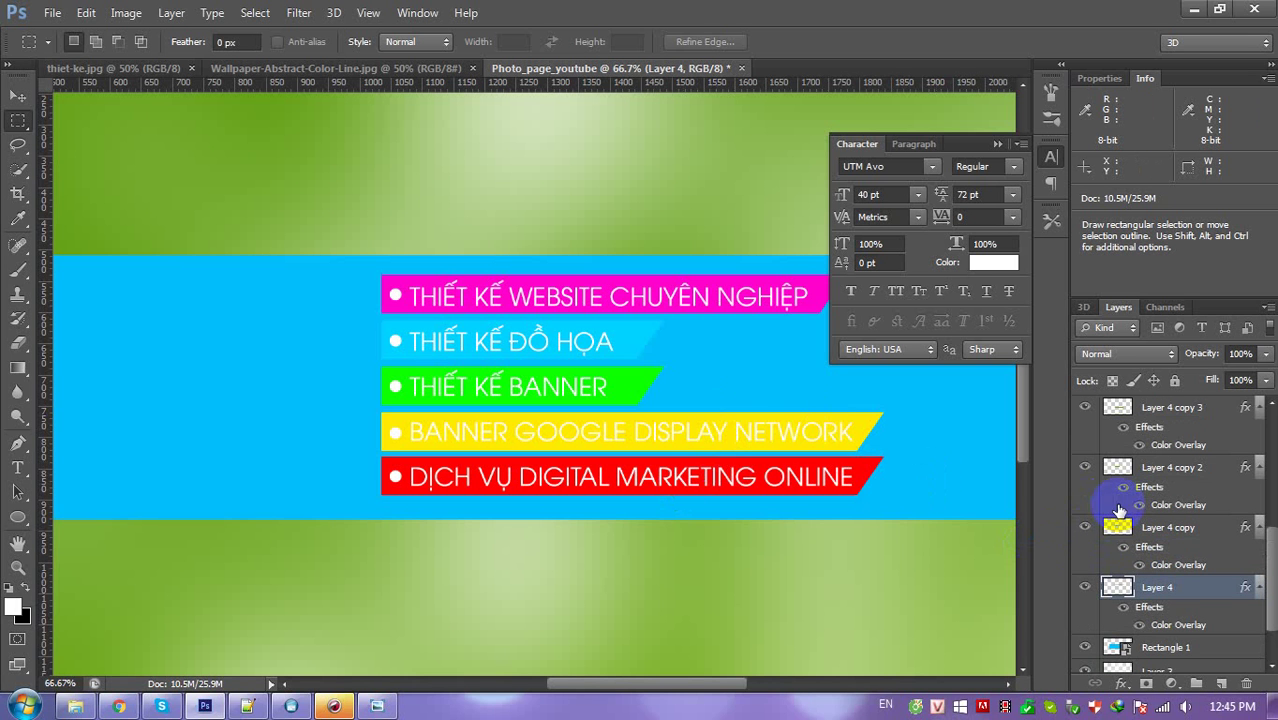
pyautogui.scroll(2, 1120, 520)
pyautogui.scroll(2, 1150, 468)
pyautogui.moveTo(1152, 465); pyautogui.dragTo(1168, 592)
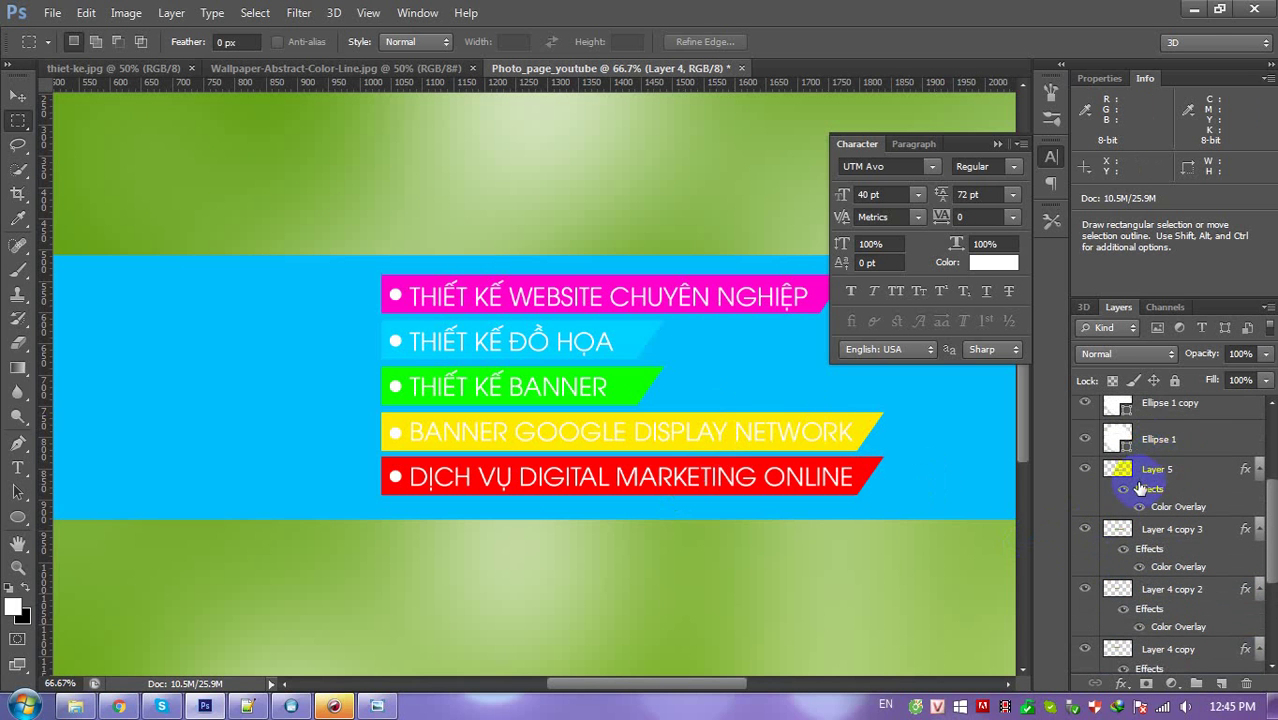
pyautogui.keyDown('shift'); pyautogui.click(1168, 592); pyautogui.keyUp('shift')
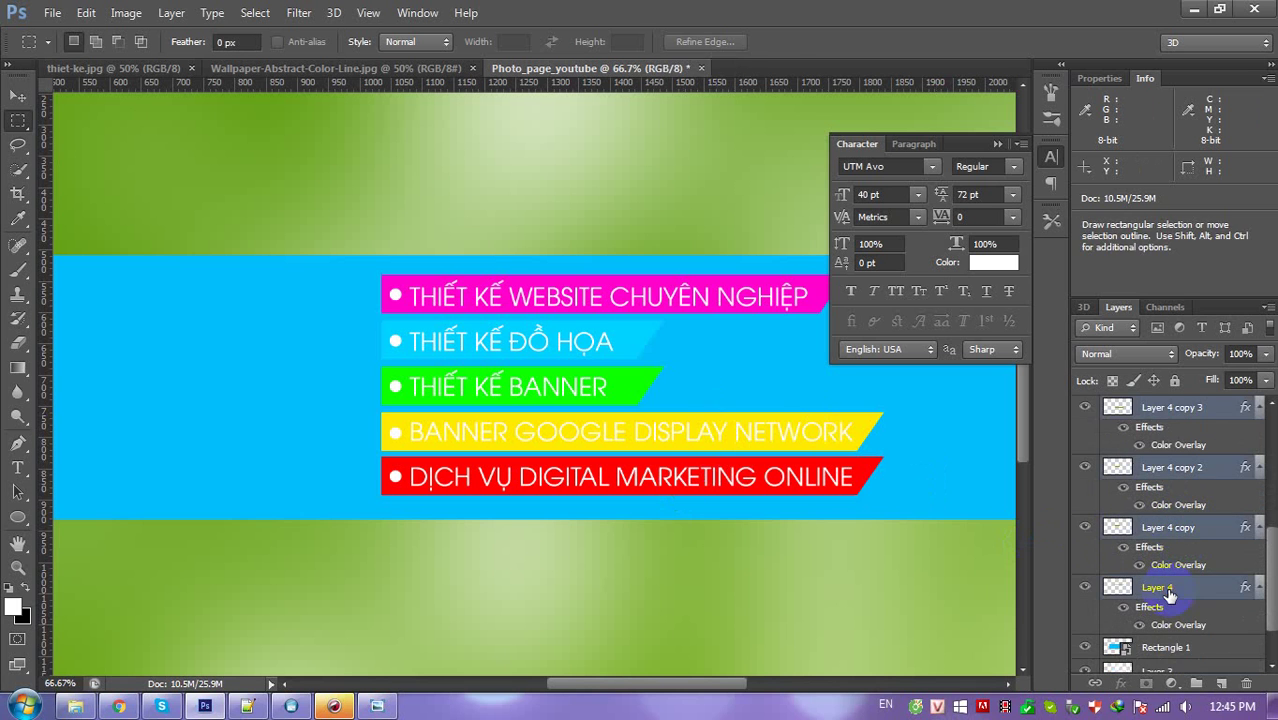
pyautogui.hotkey('ctrl', 'alt', 'e')
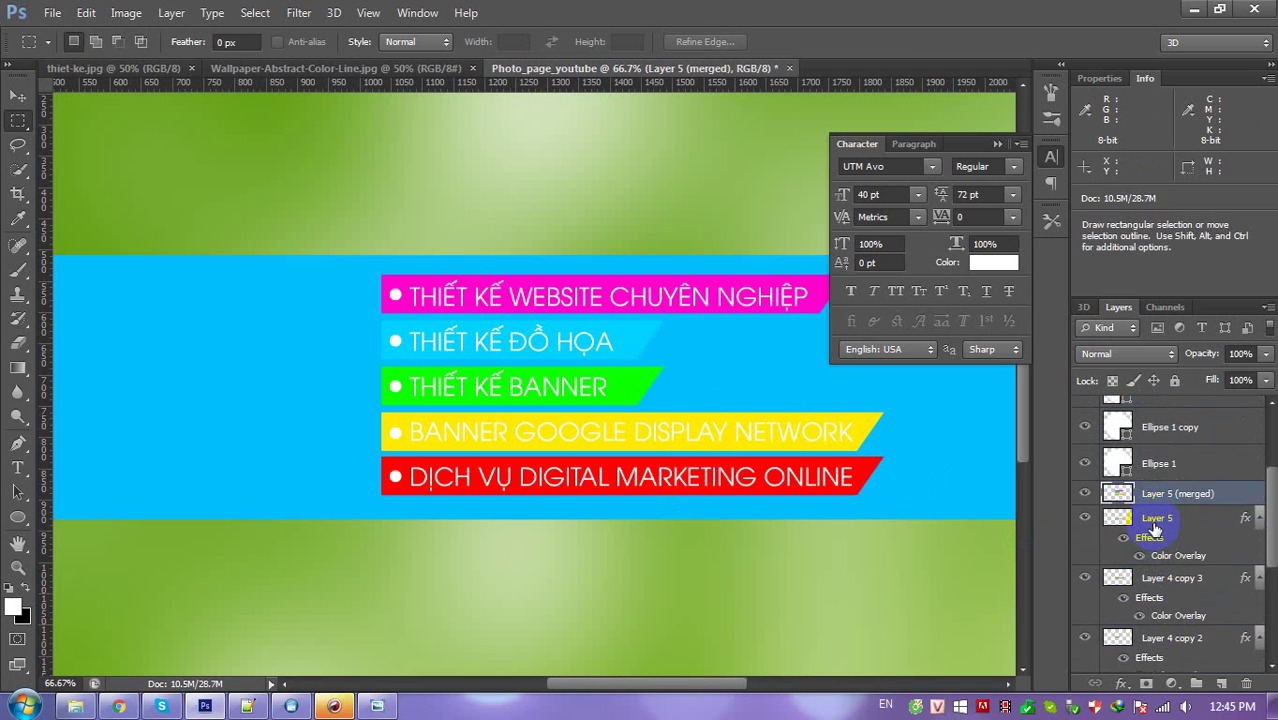
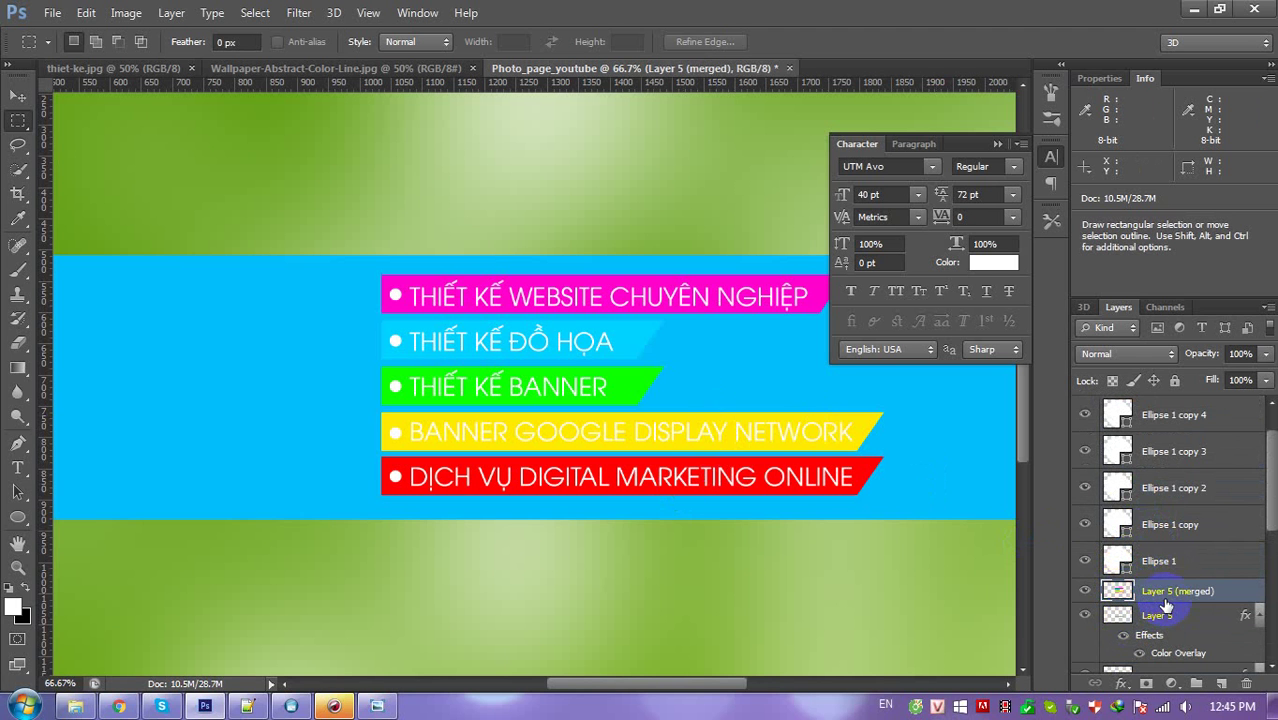
# Step: Put Layer 5 and the Layer 4 copies into a new Group 1, with Layer 5 (merged) beneath it
pyautogui.scroll(-1, 1166, 607)
pyautogui.scroll(-1, 1158, 577)
pyautogui.scroll(-2, 1162, 576)
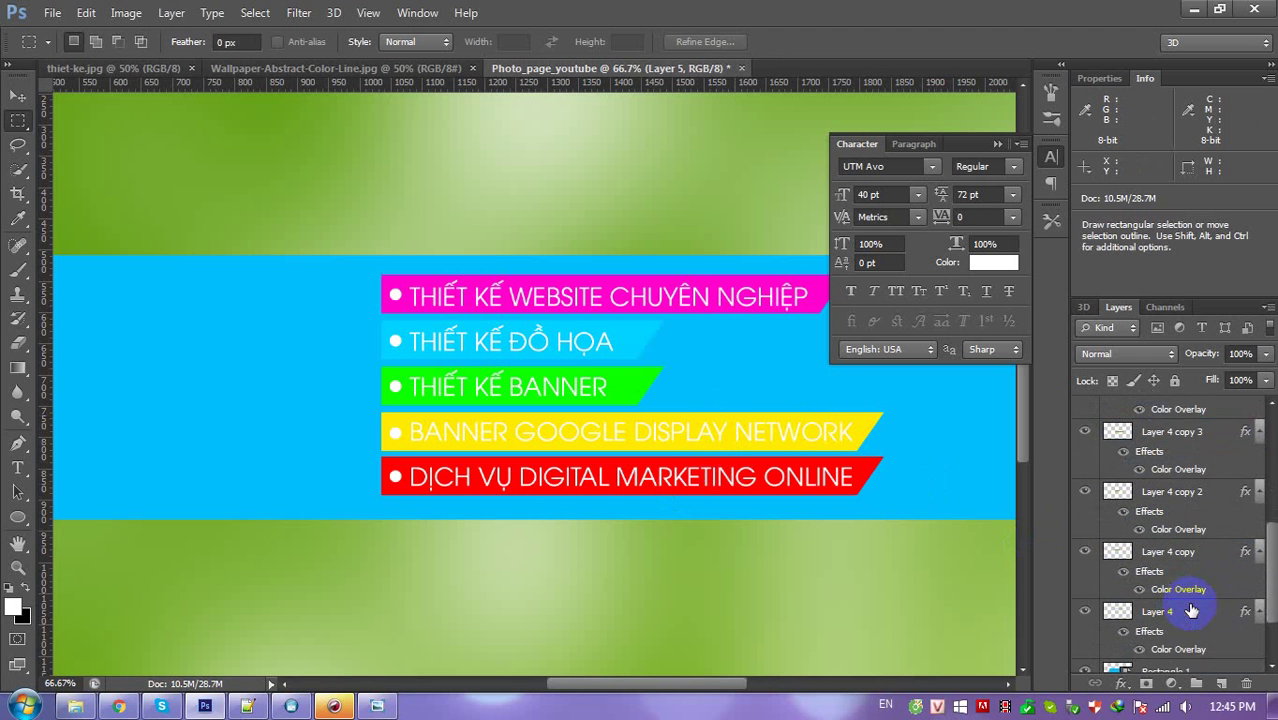
pyautogui.scroll(-2, 1168, 575)
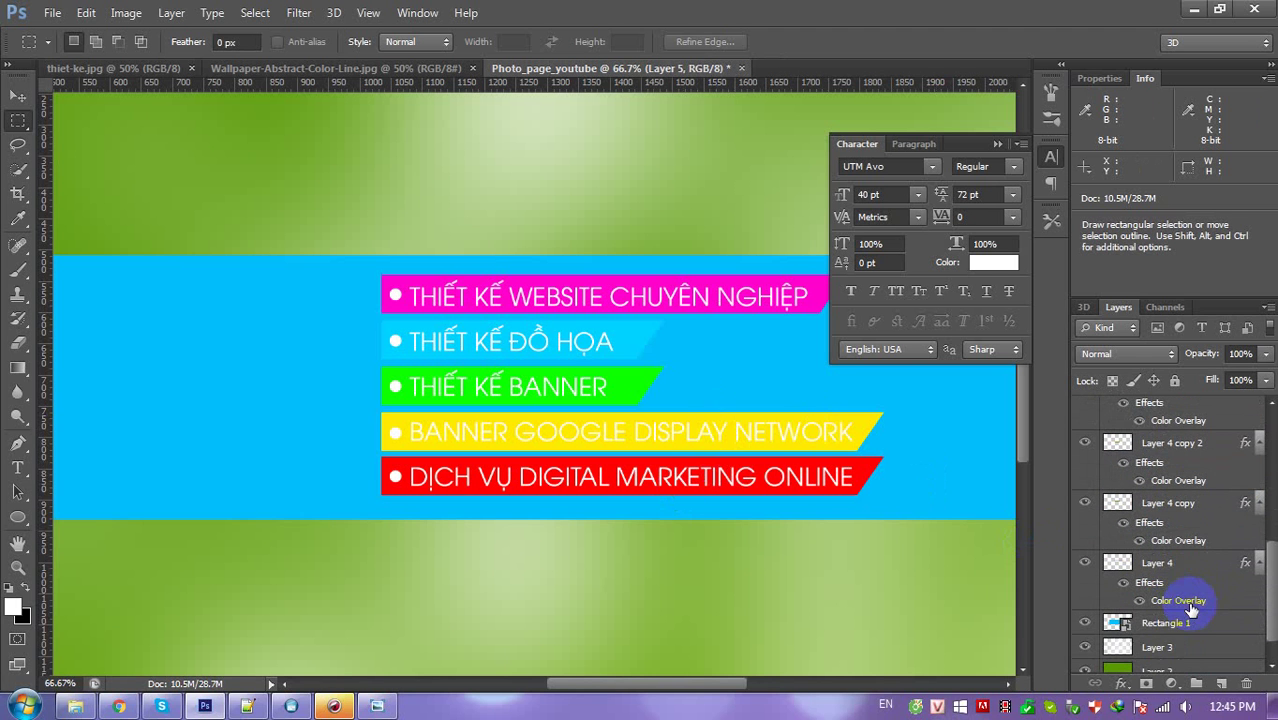
pyautogui.click(1196, 683)
pyautogui.moveTo(1139, 441); pyautogui.dragTo(1145, 596)
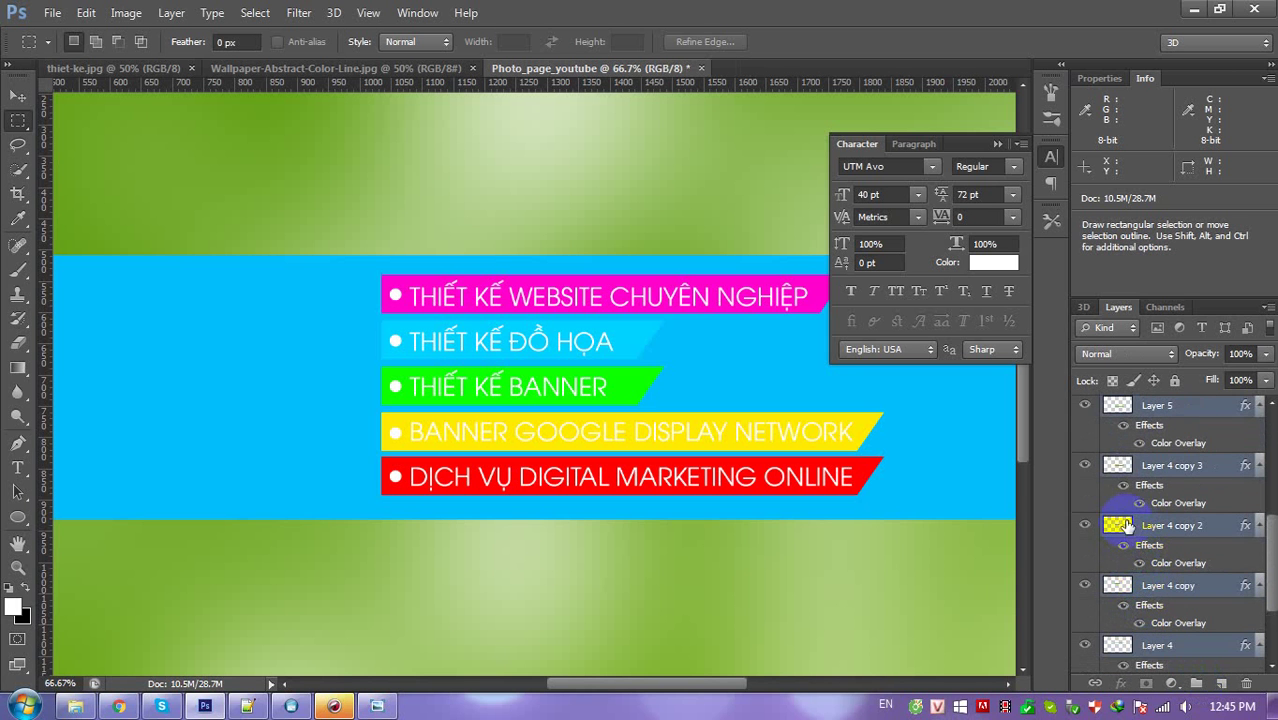
pyautogui.moveTo(1145, 596); pyautogui.dragTo(1145, 510)
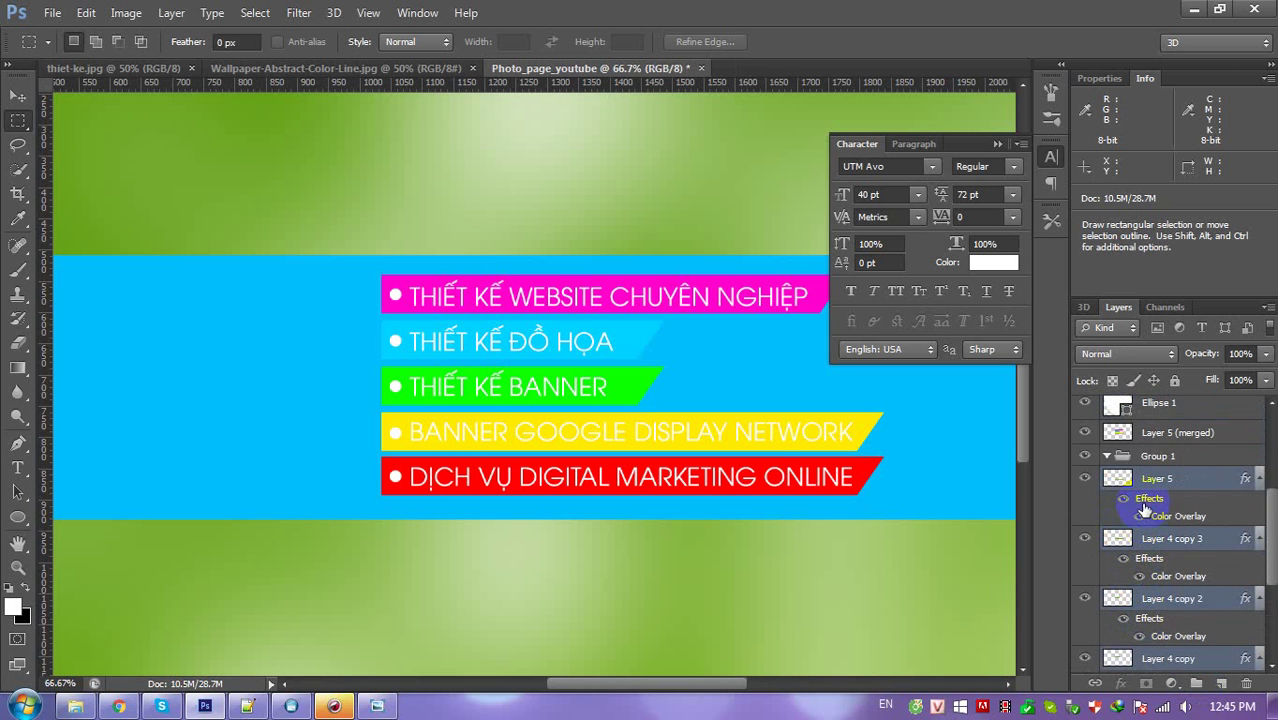
pyautogui.click(1107, 456)
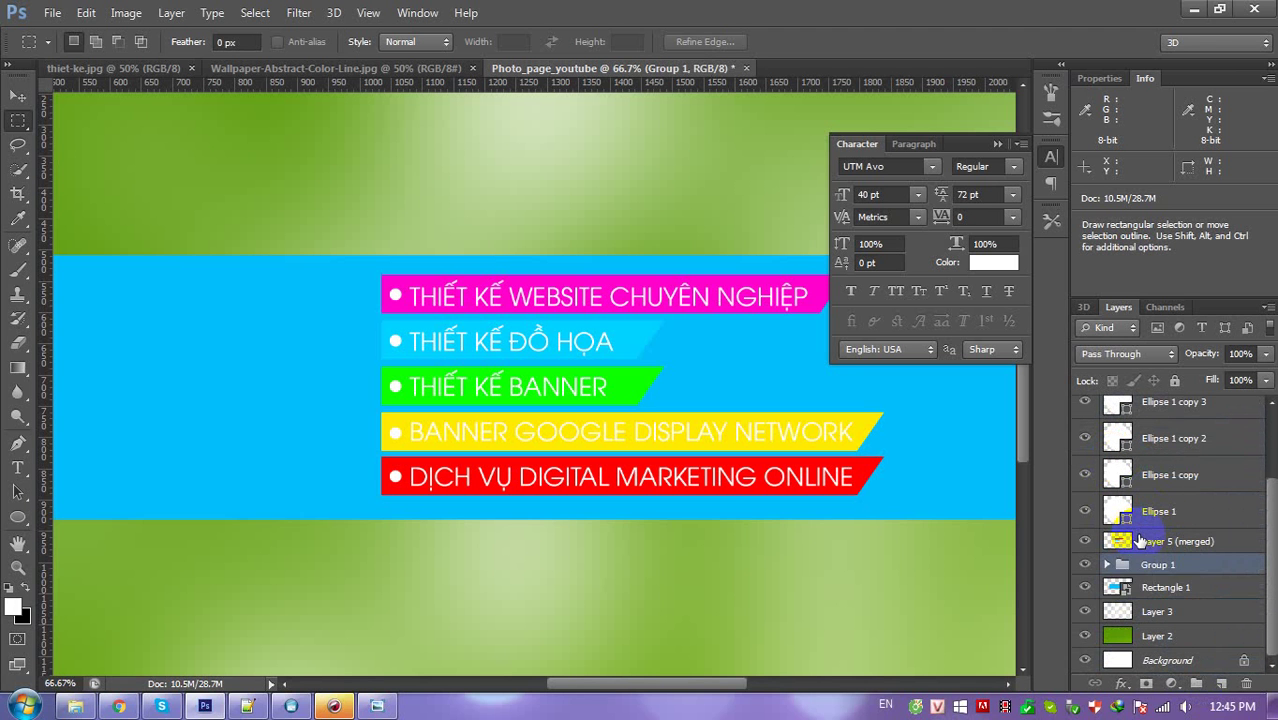
pyautogui.moveTo(1140, 541); pyautogui.dragTo(1155, 590)
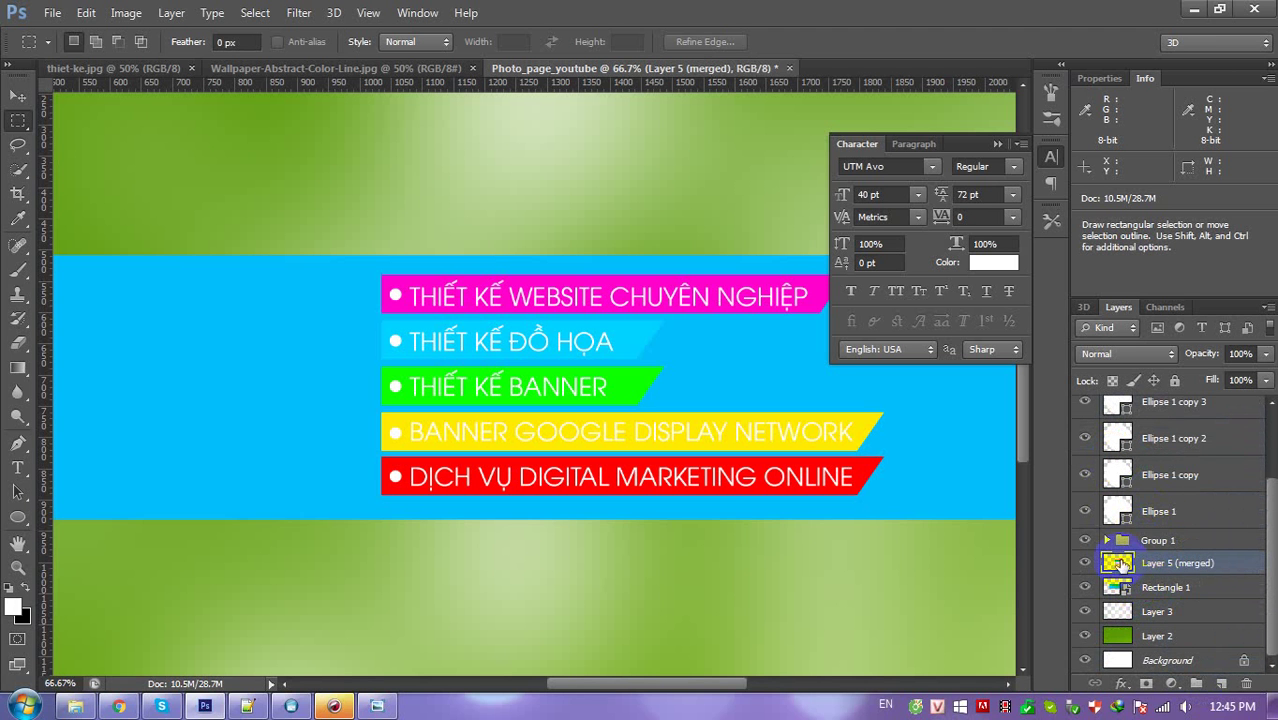
# Step: Fill the merged bar shapes with white and nudge that layer a few pixels right and down
pyautogui.press('ctrl')
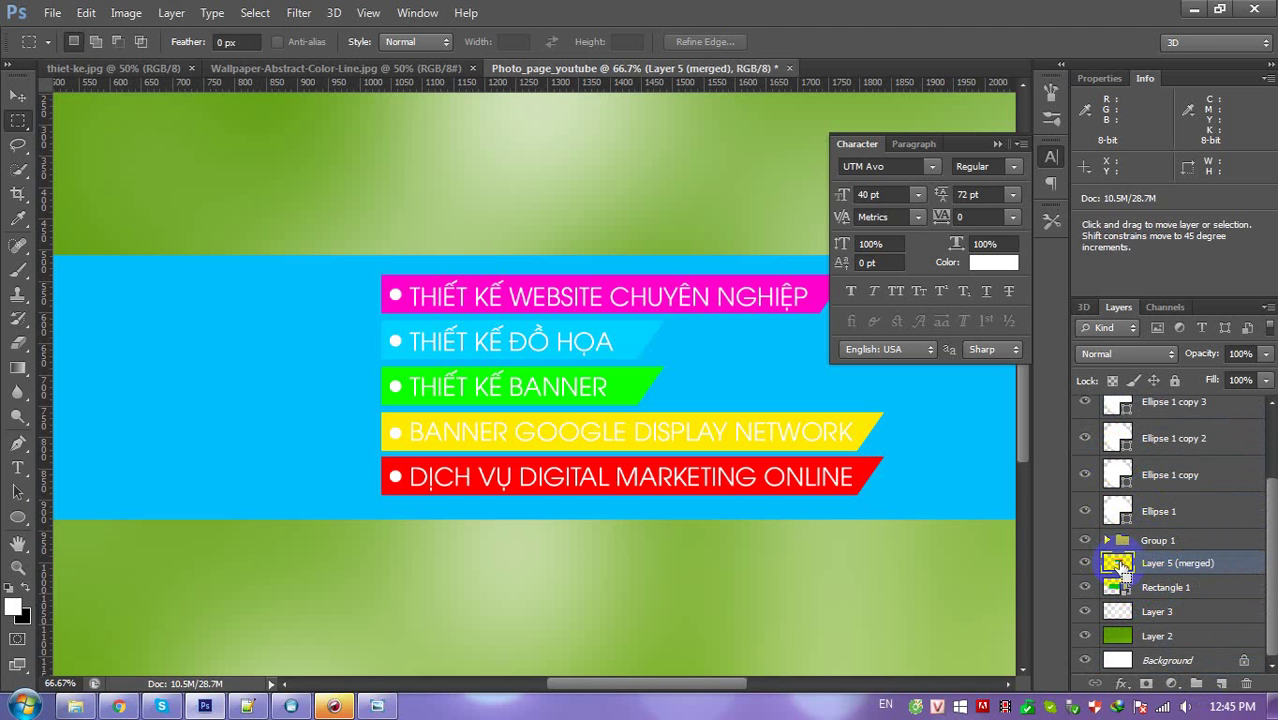
pyautogui.keyDown('ctrl'); pyautogui.click(1118, 564); pyautogui.keyUp('ctrl')
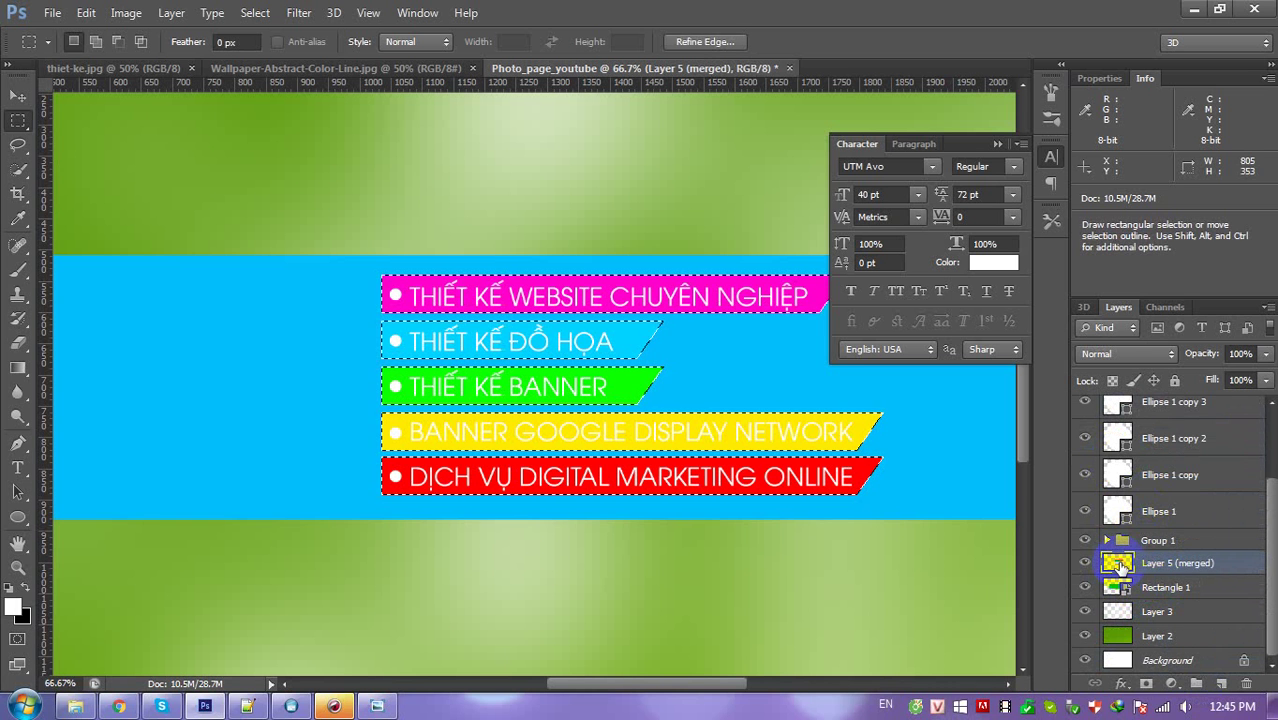
pyautogui.hotkey('ctrl', 'd')
pyautogui.press('v')
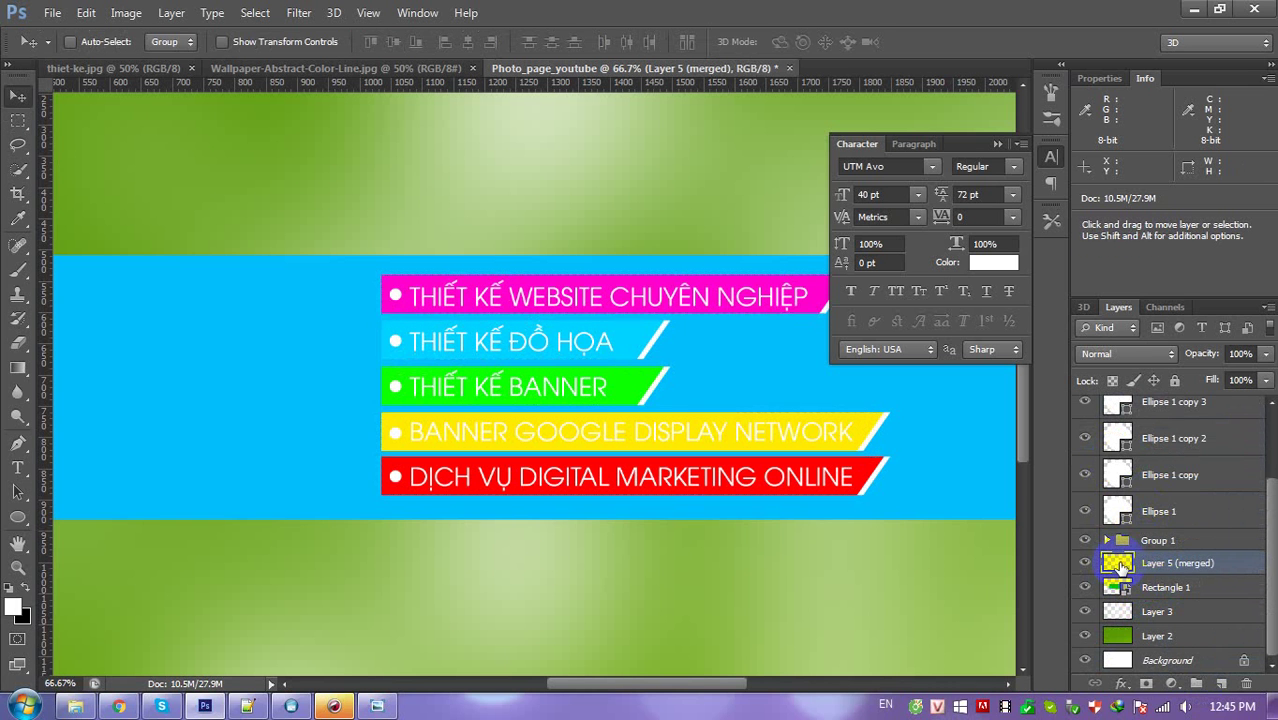
pyautogui.hotkey('shift', 'Right')
pyautogui.press('Right')
pyautogui.press('Right')
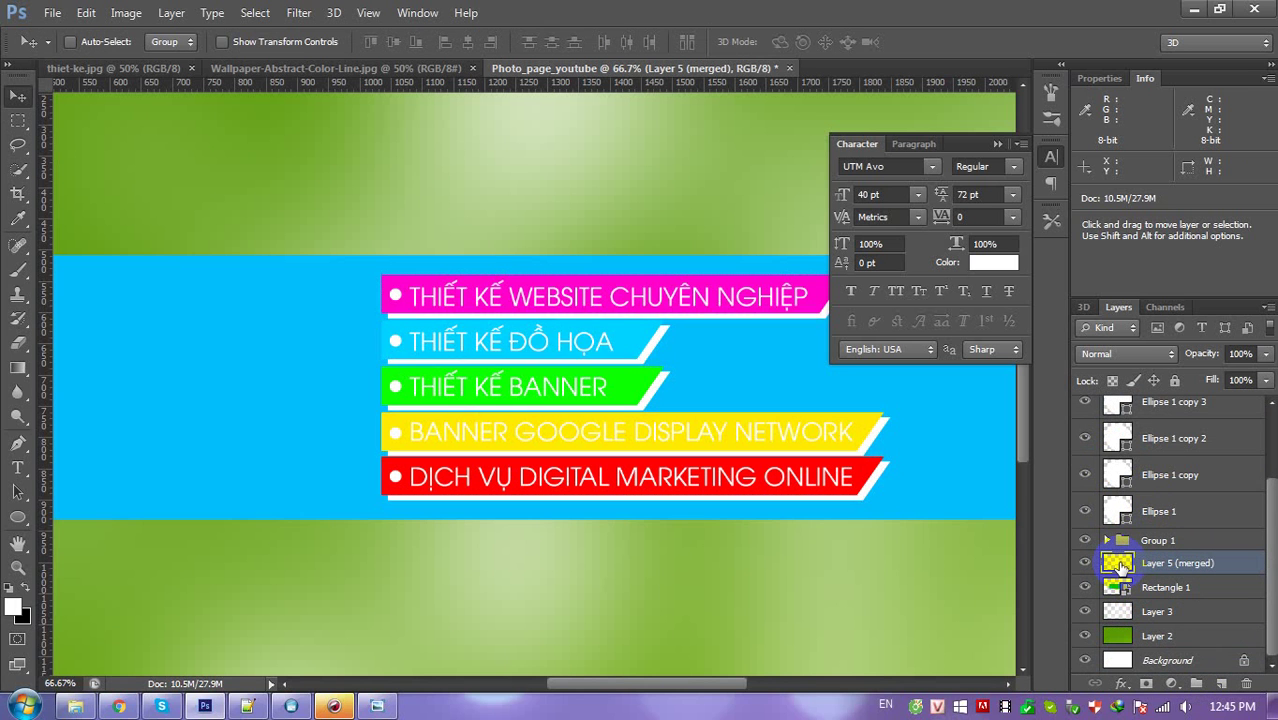
pyautogui.press('Right')
pyautogui.press('Right')
pyautogui.press('Left')
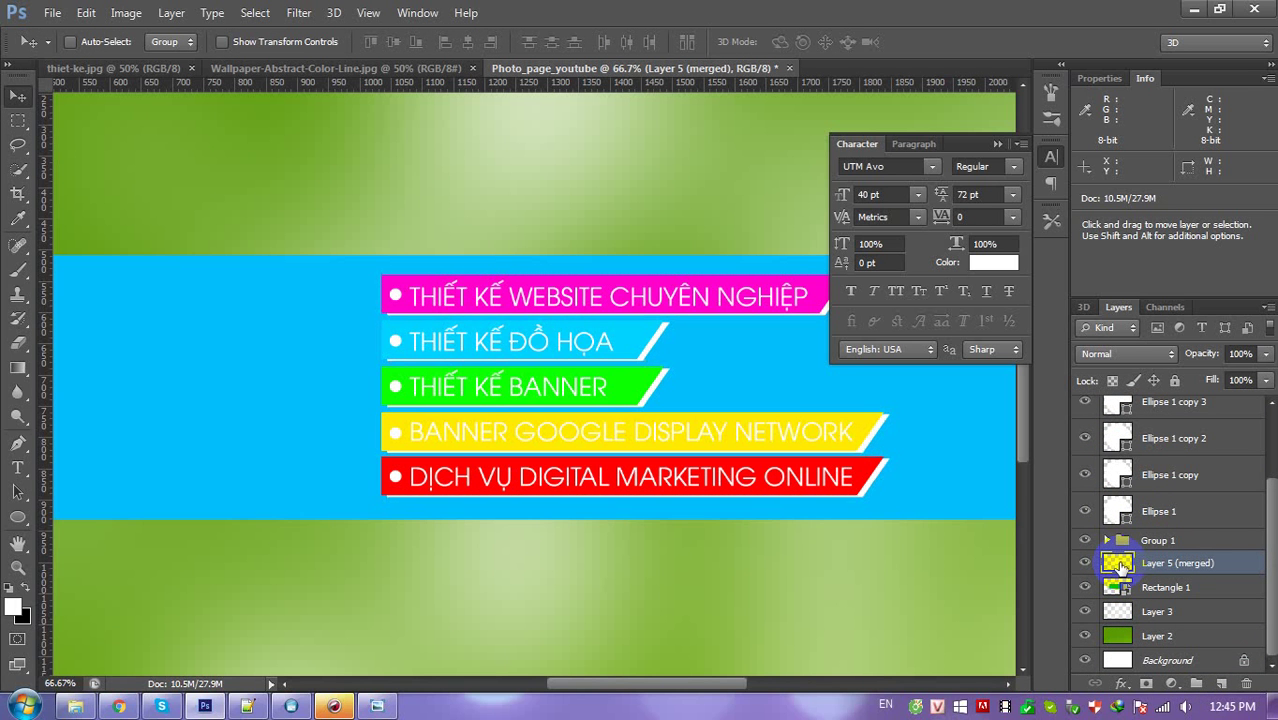
pyautogui.press('Down')
pyautogui.press('Up')
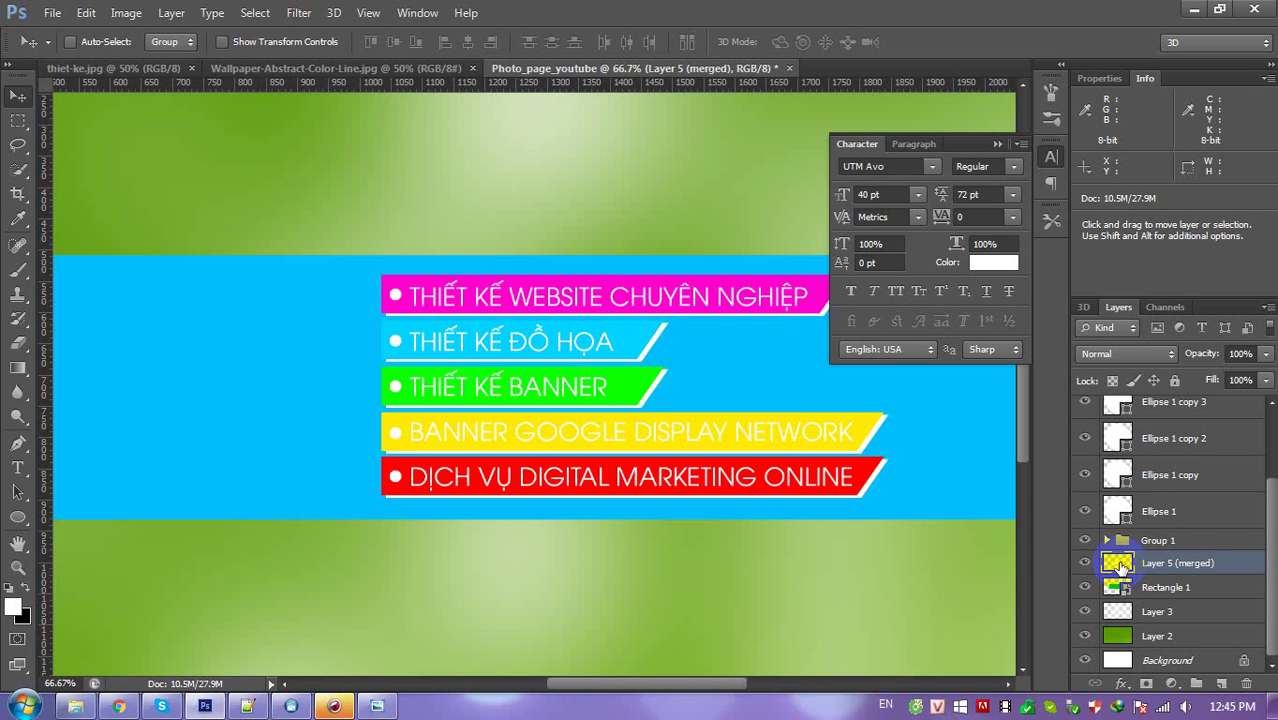
pyautogui.press('Up')
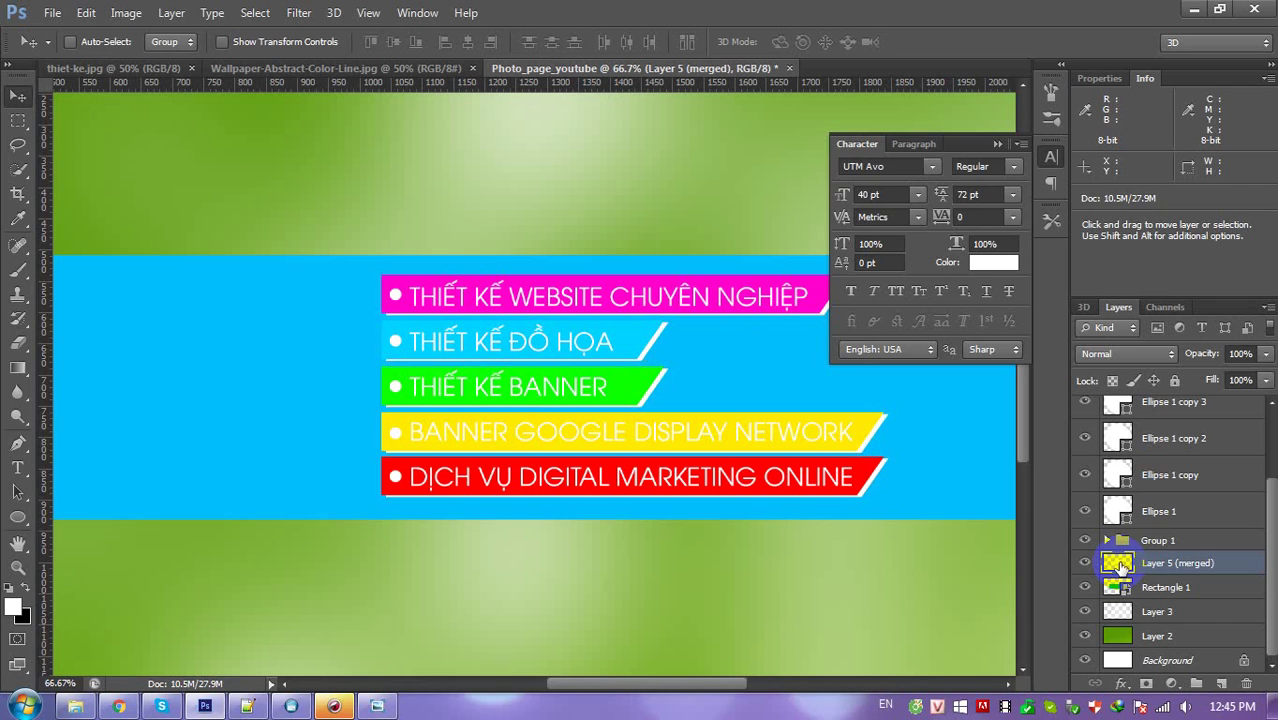
pyautogui.press('Tab')
pyautogui.press('Tab')
pyautogui.scroll(3, 1090, 457)
pyautogui.click(1090, 432)
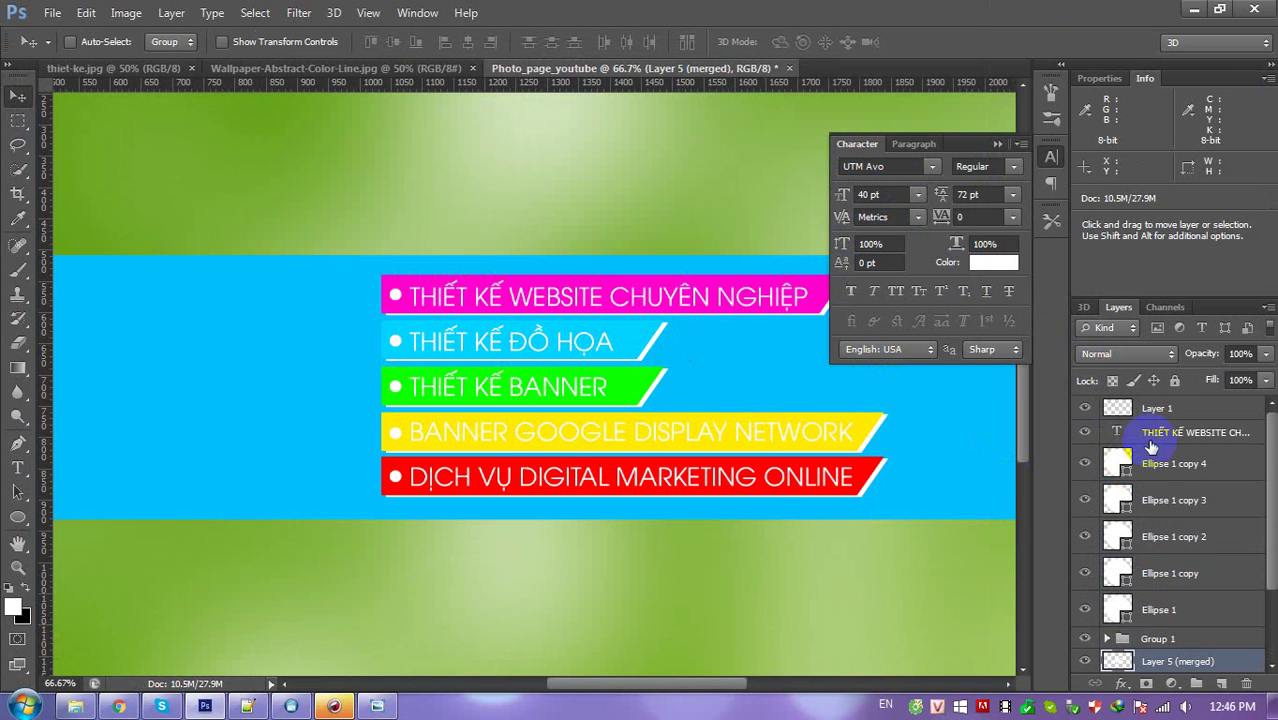
pyautogui.click(852, 294)
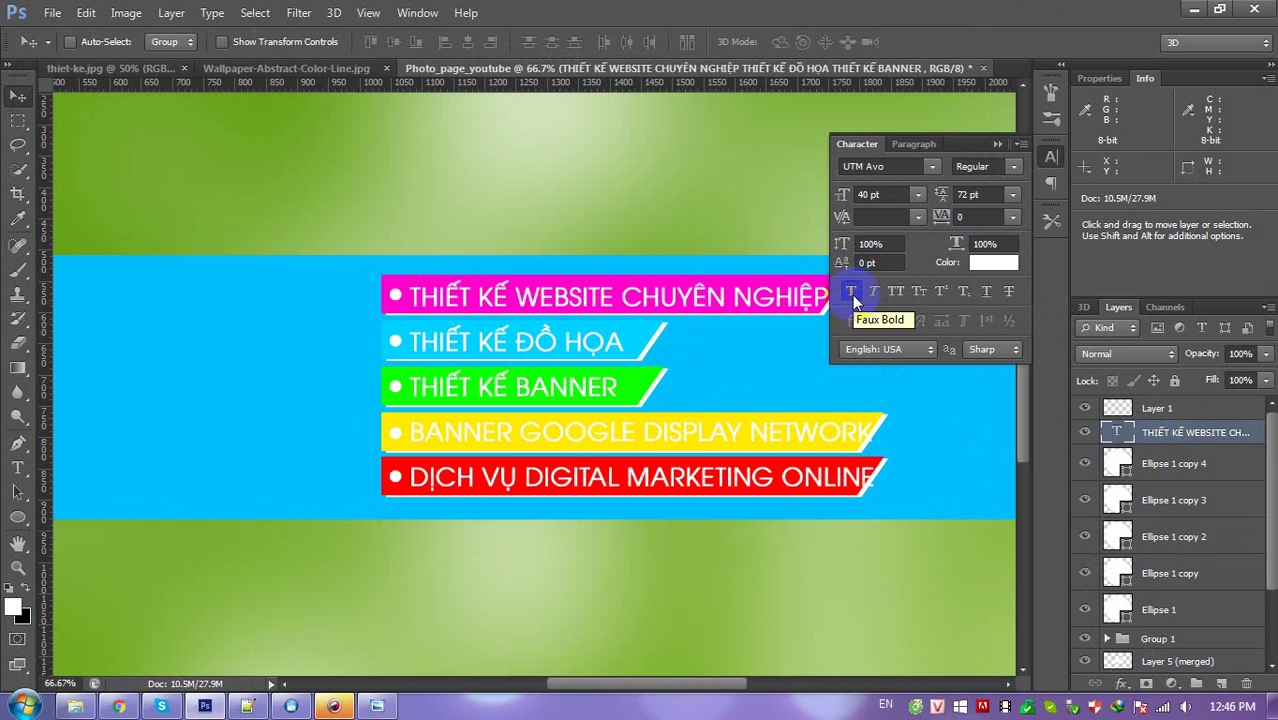
pyautogui.click(851, 293)
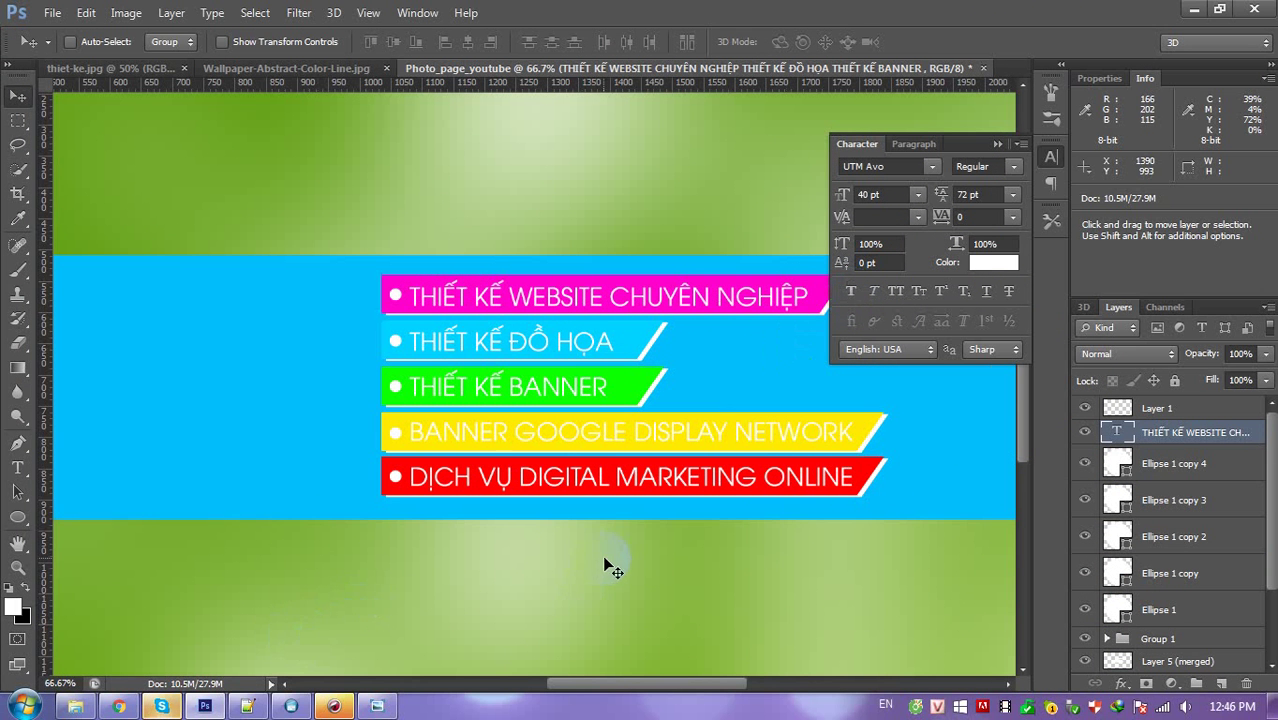
pyautogui.hotkey('ctrl', '-')
pyautogui.hotkey('ctrl', '-')
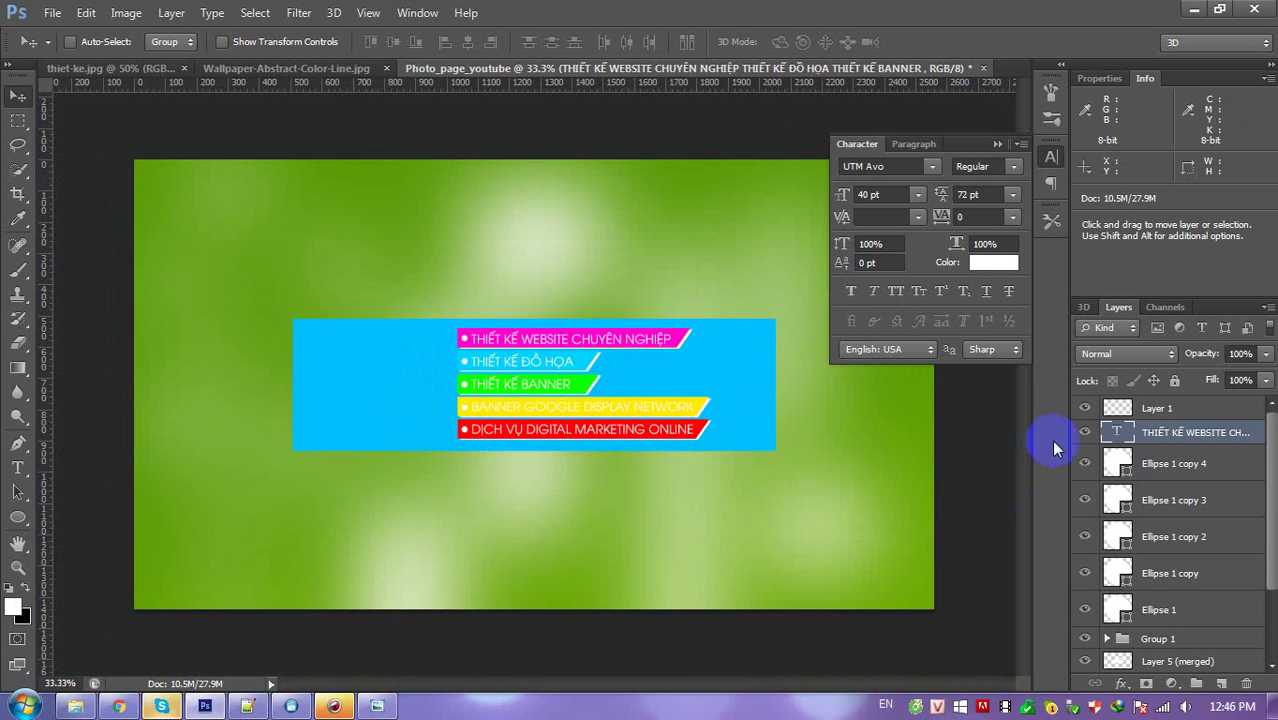
pyautogui.scroll(-2, 1075, 500)
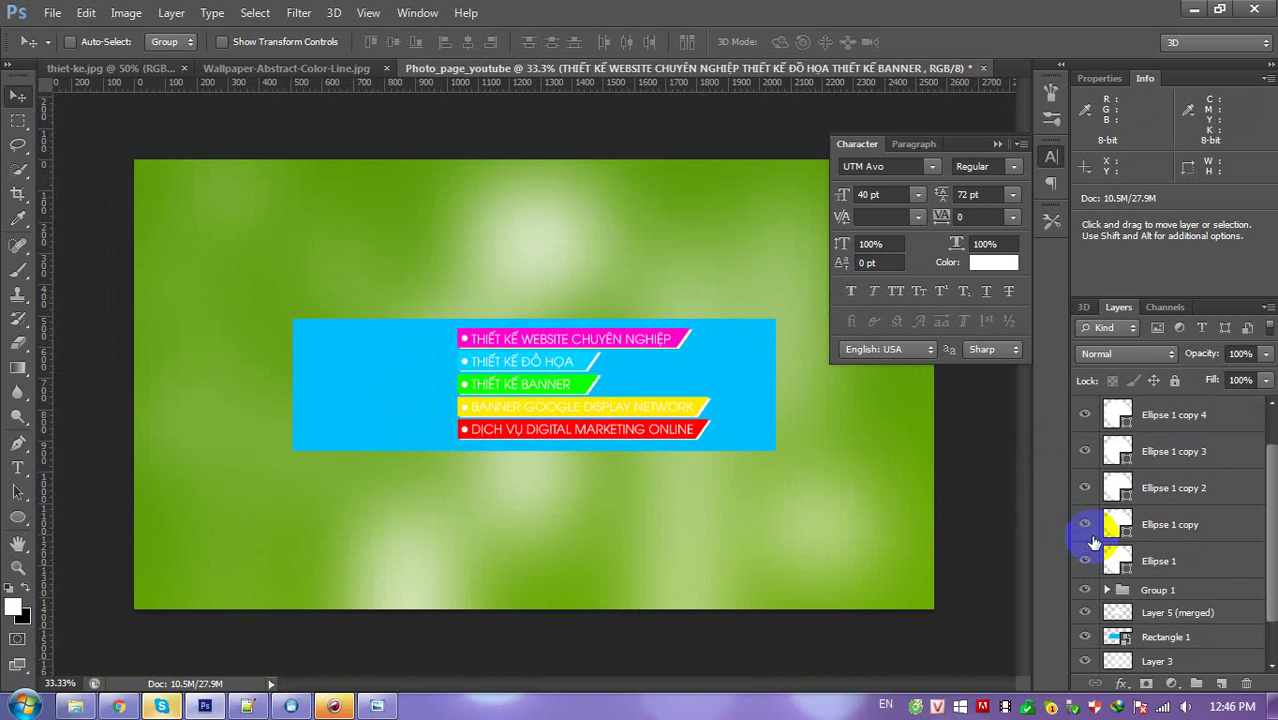
pyautogui.click(1086, 637)
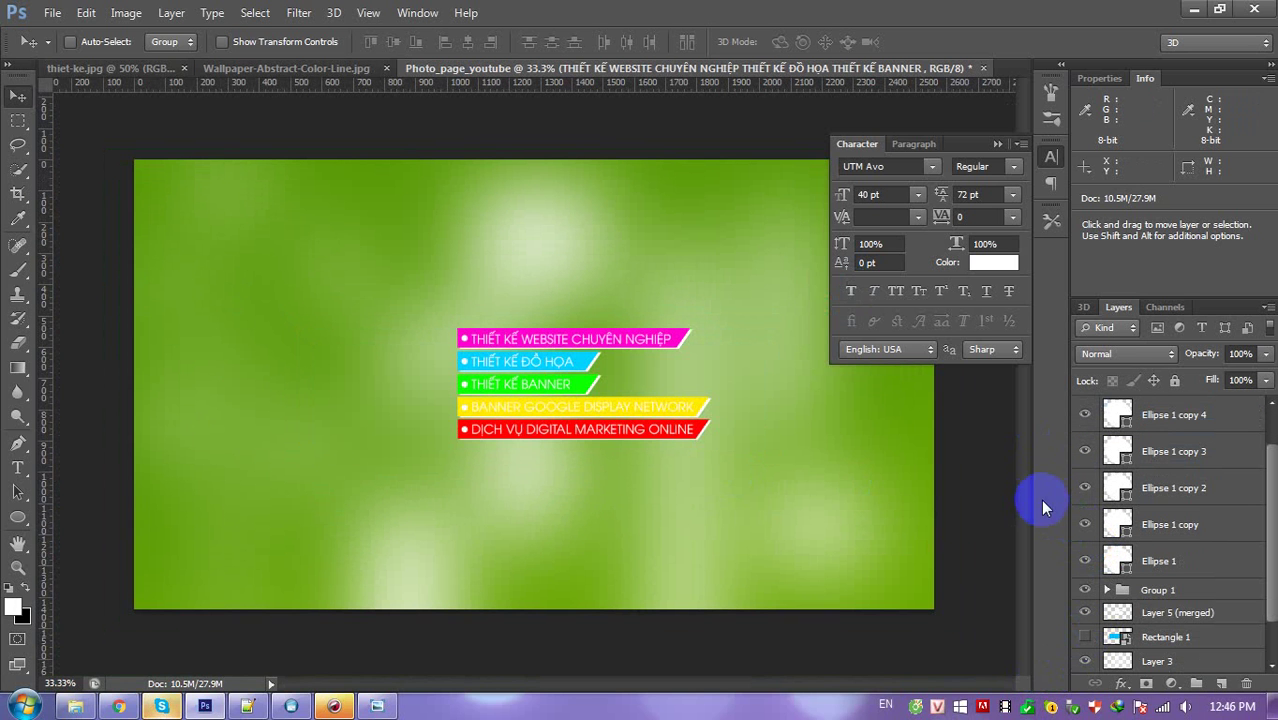
pyautogui.click(1085, 612)
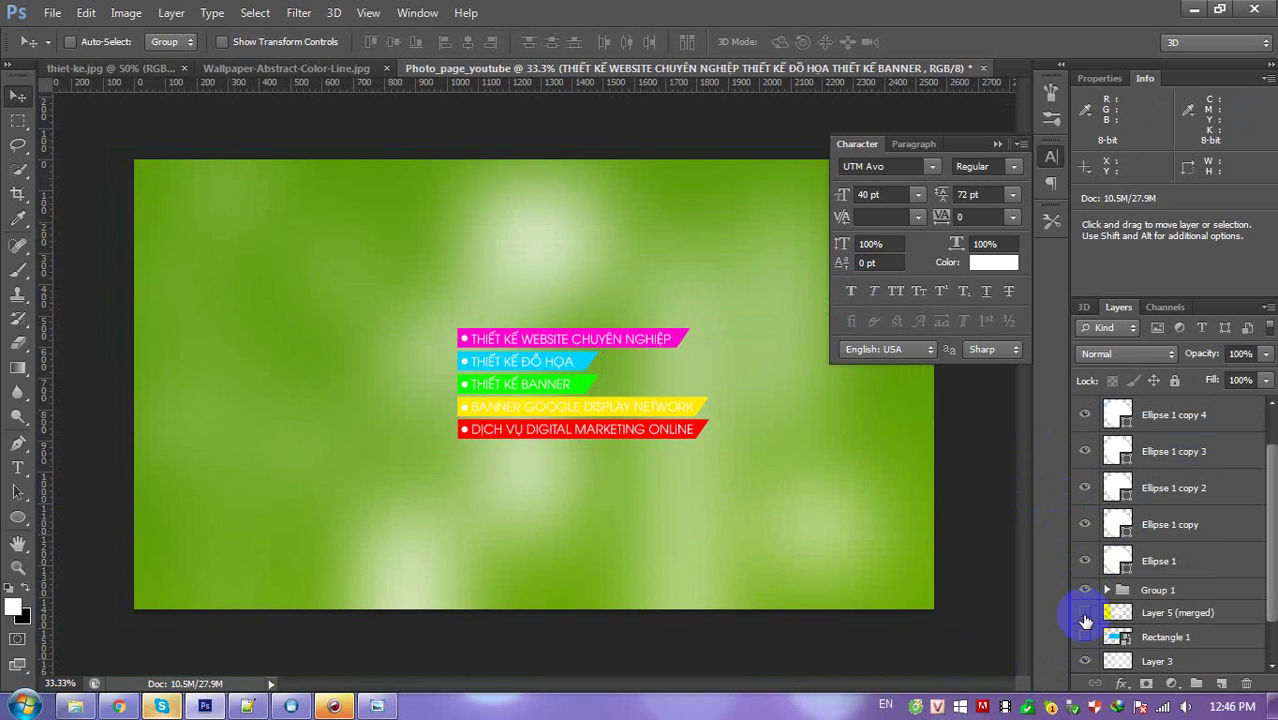
pyautogui.click(1085, 613)
pyautogui.click(1085, 637)
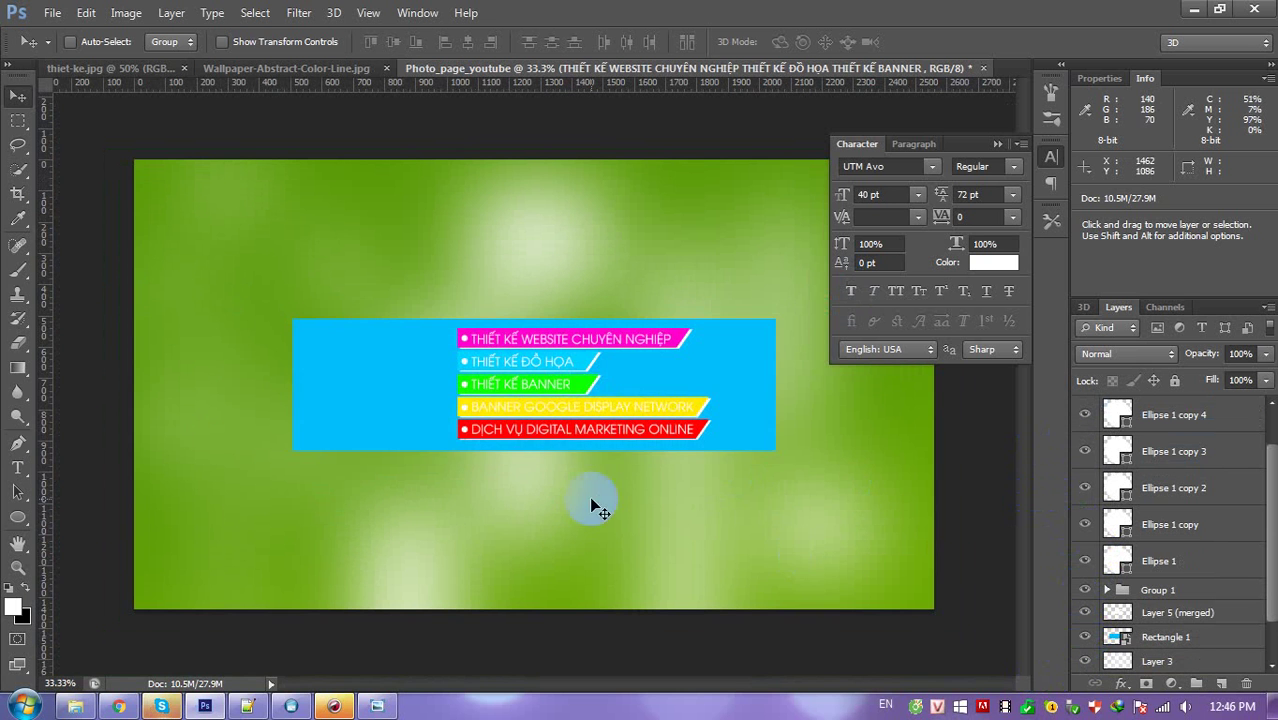
pyautogui.scroll(2, 559, 454)
pyautogui.moveTo(388, 445)
pyautogui.mouseDown()
pyautogui.moveTo(455, 416)
pyautogui.moveTo(505, 447)
pyautogui.mouseUp()
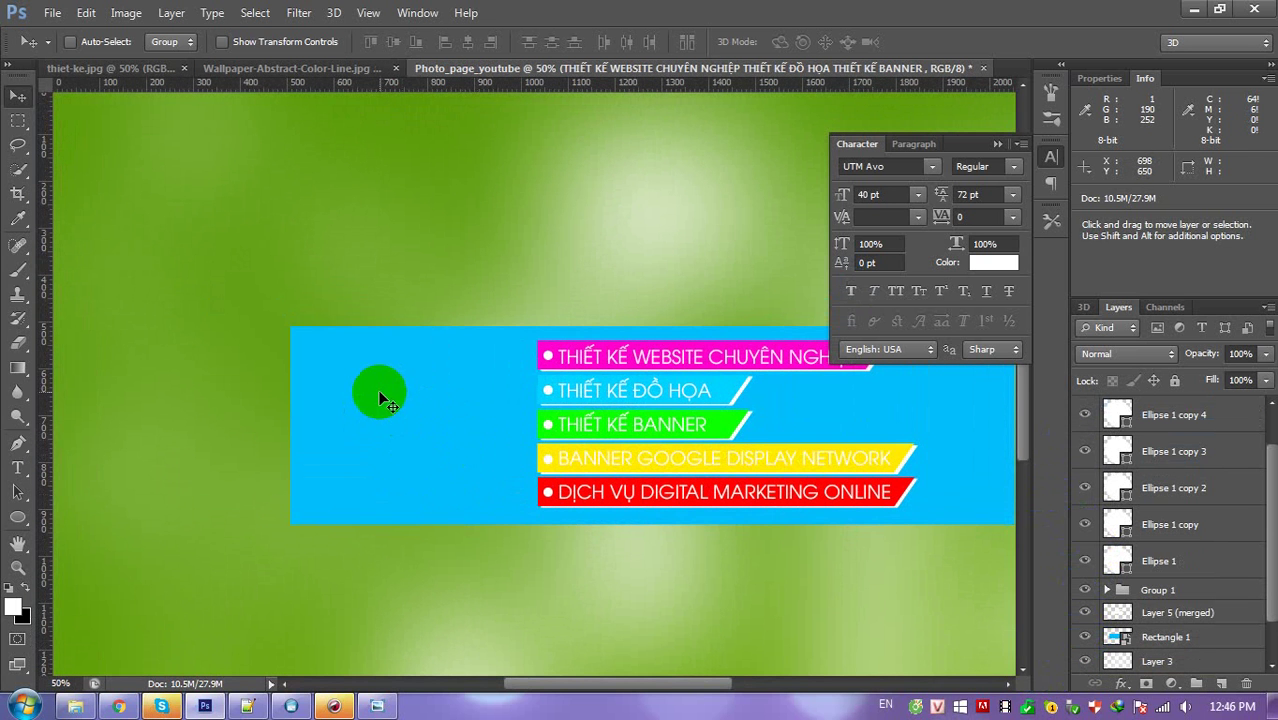
pyautogui.moveTo(381, 398); pyautogui.dragTo(363, 411)
# Step: Type the title 'PHOTOSHOP TUTORIAL' on the left side of the blue panel
pyautogui.moveTo(341, 411); pyautogui.dragTo(361, 378)
pyautogui.press('t')
pyautogui.click(337, 363)
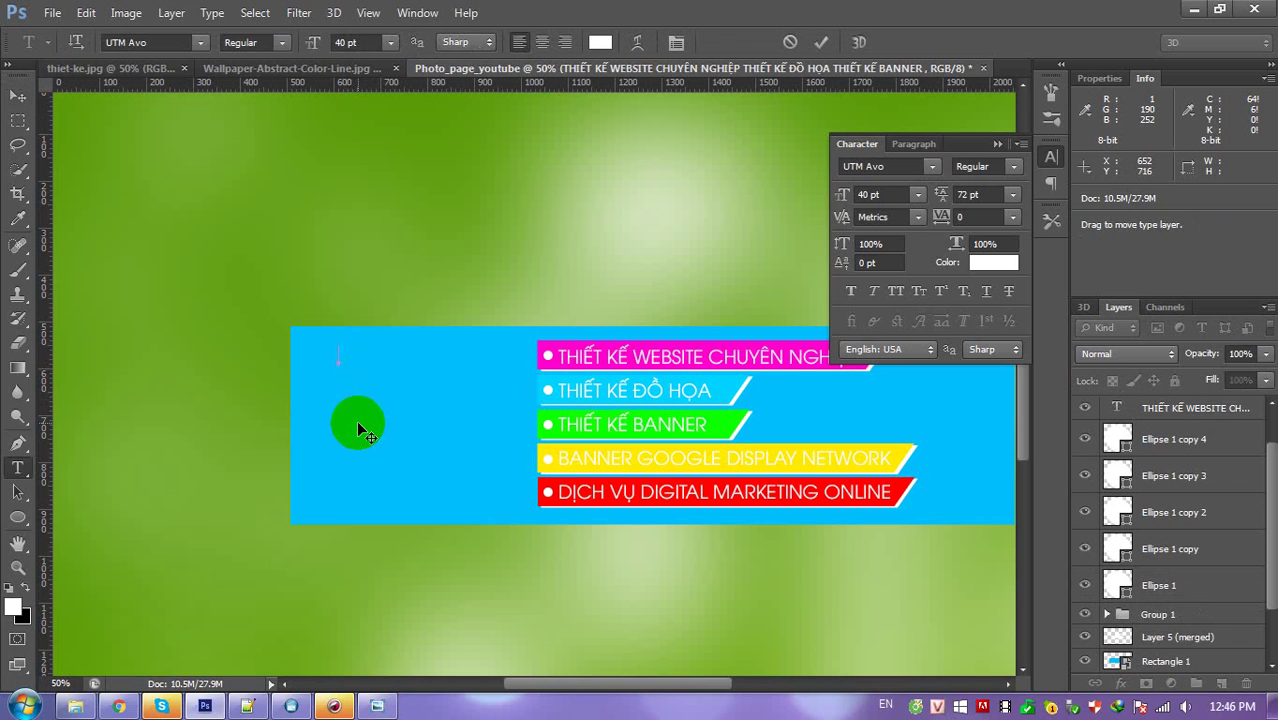
pyautogui.write('pho')
pyautogui.press('BackSpace')
pyautogui.press('BackSpace')
pyautogui.press('BackSpace')
pyautogui.write('PHO')
pyautogui.write('TOSHO')
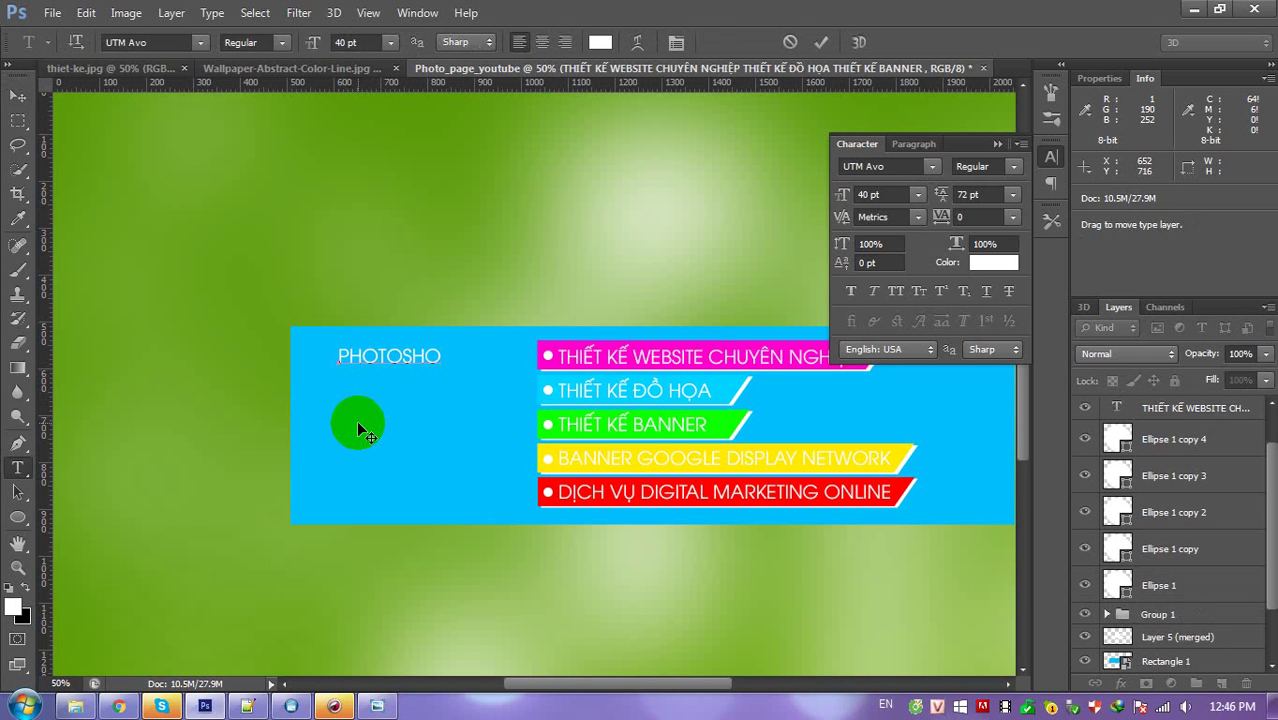
pyautogui.write('P TUTO')
pyautogui.write('RIAL')
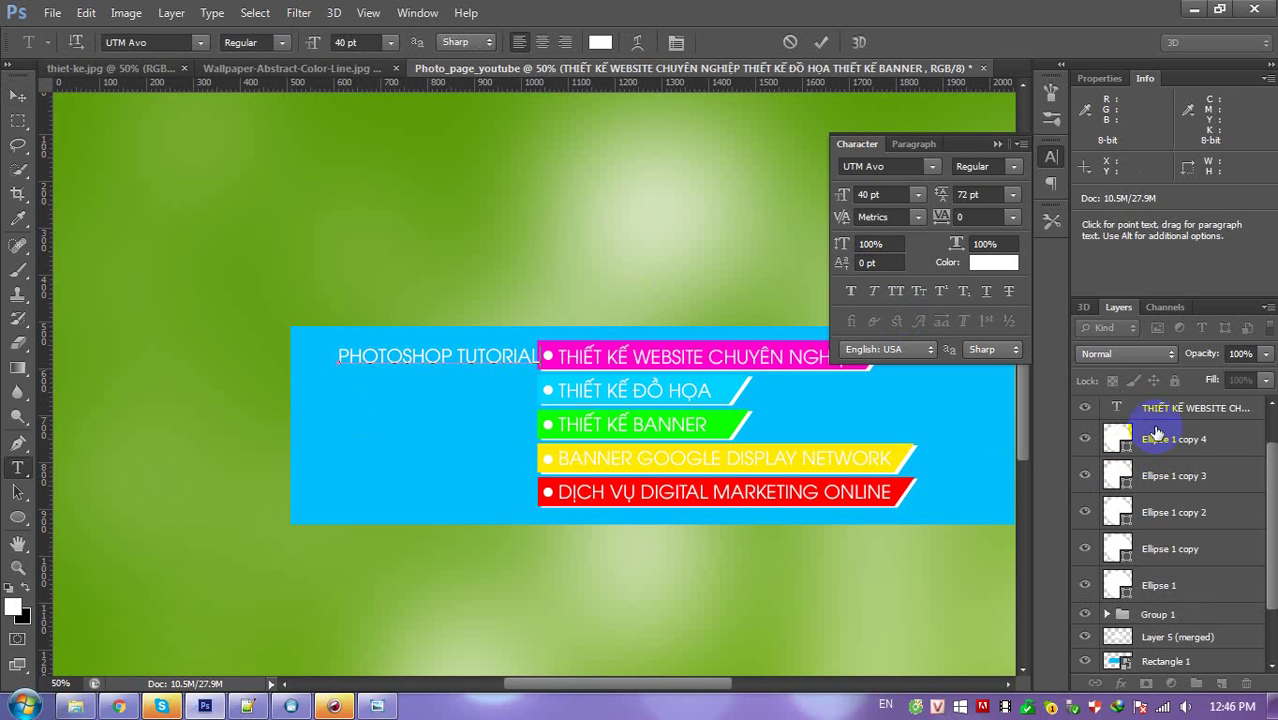
pyautogui.scroll(-3, 1190, 590)
pyautogui.scroll(3, 1152, 609)
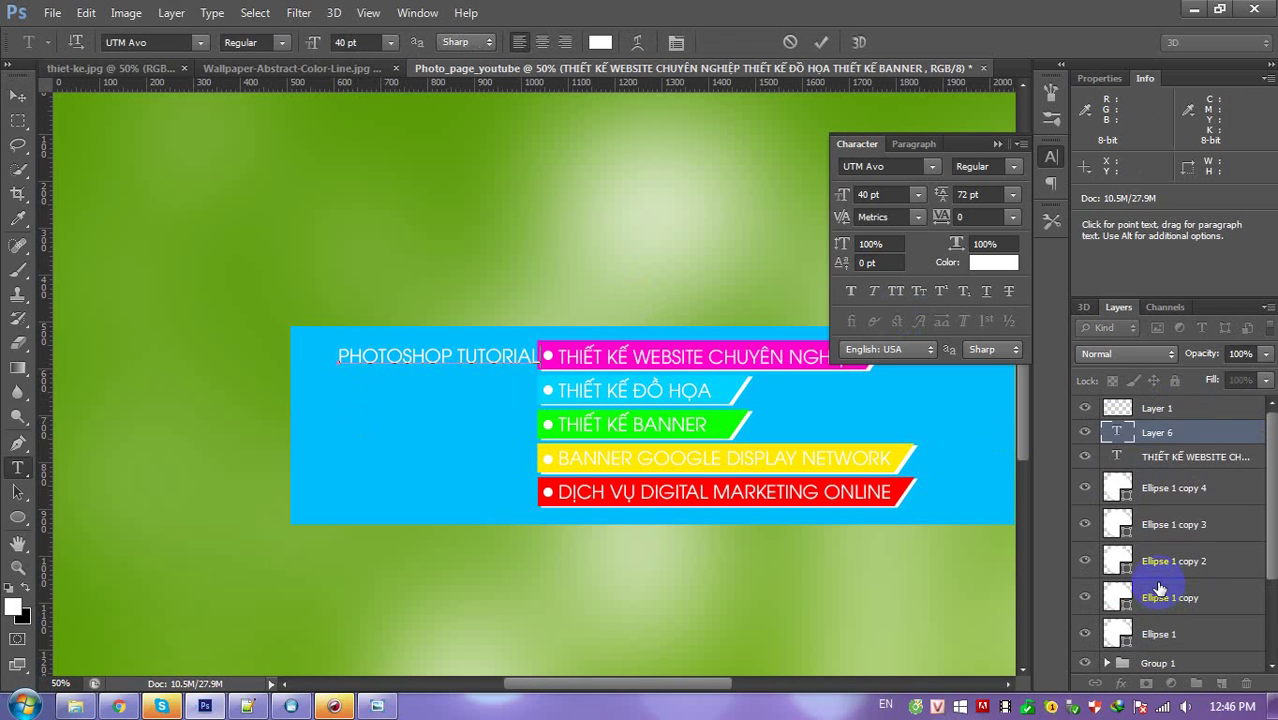
pyautogui.hotkey('ctrl', 'Return')
# Step: Make the title Bold with Faux Bold and place it slightly left, level with the top bar
pyautogui.press('v')
pyautogui.moveTo(445, 354); pyautogui.dragTo(436, 381)
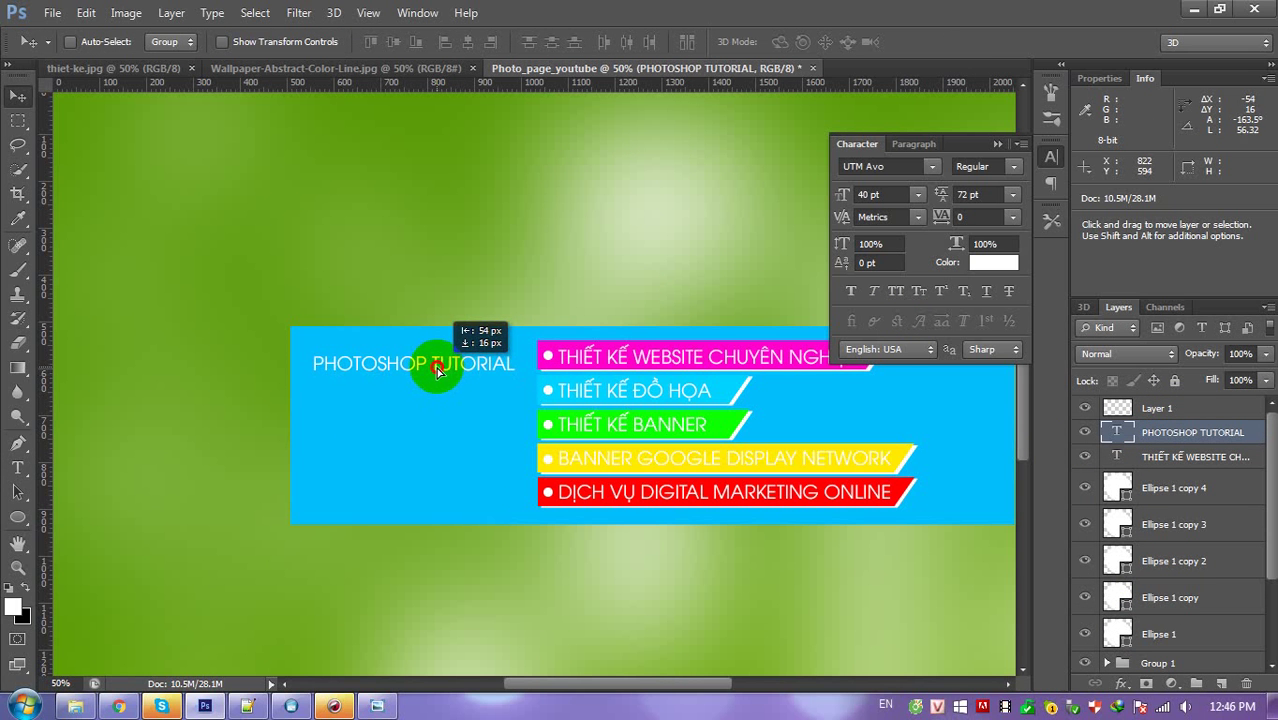
pyautogui.moveTo(437, 381); pyautogui.dragTo(435, 368)
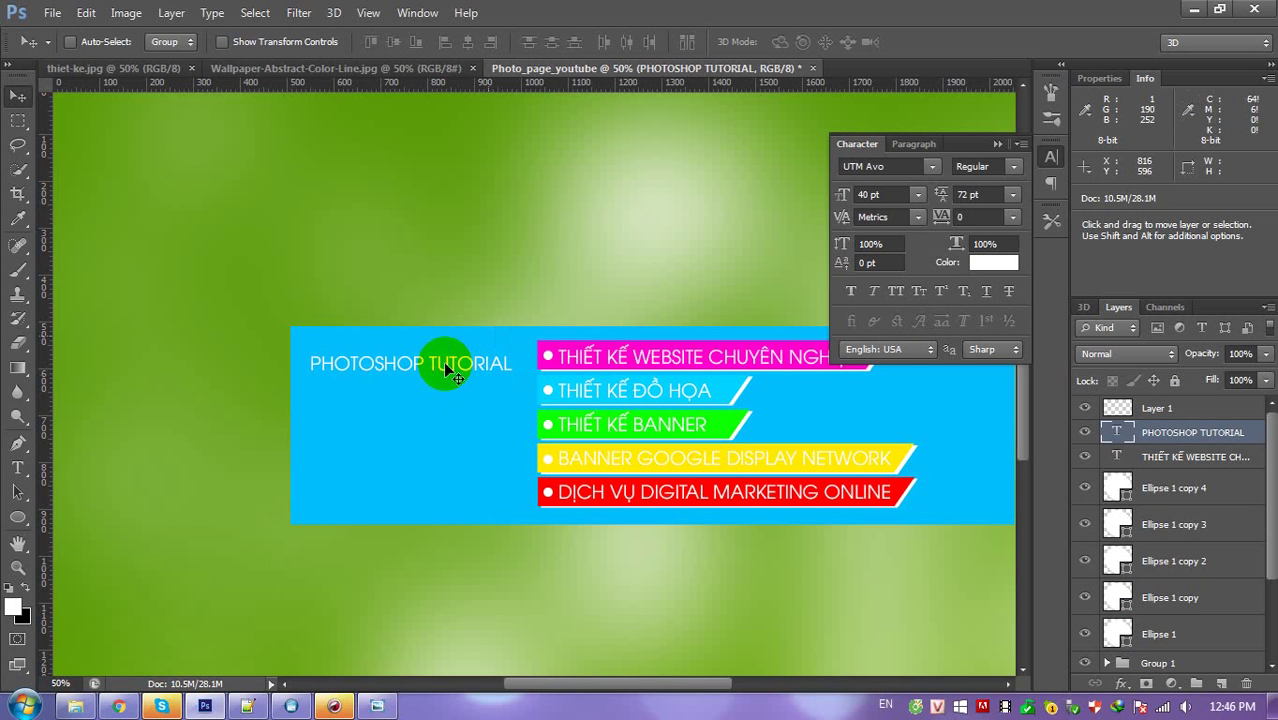
pyautogui.click(1013, 166)
pyautogui.click(977, 214)
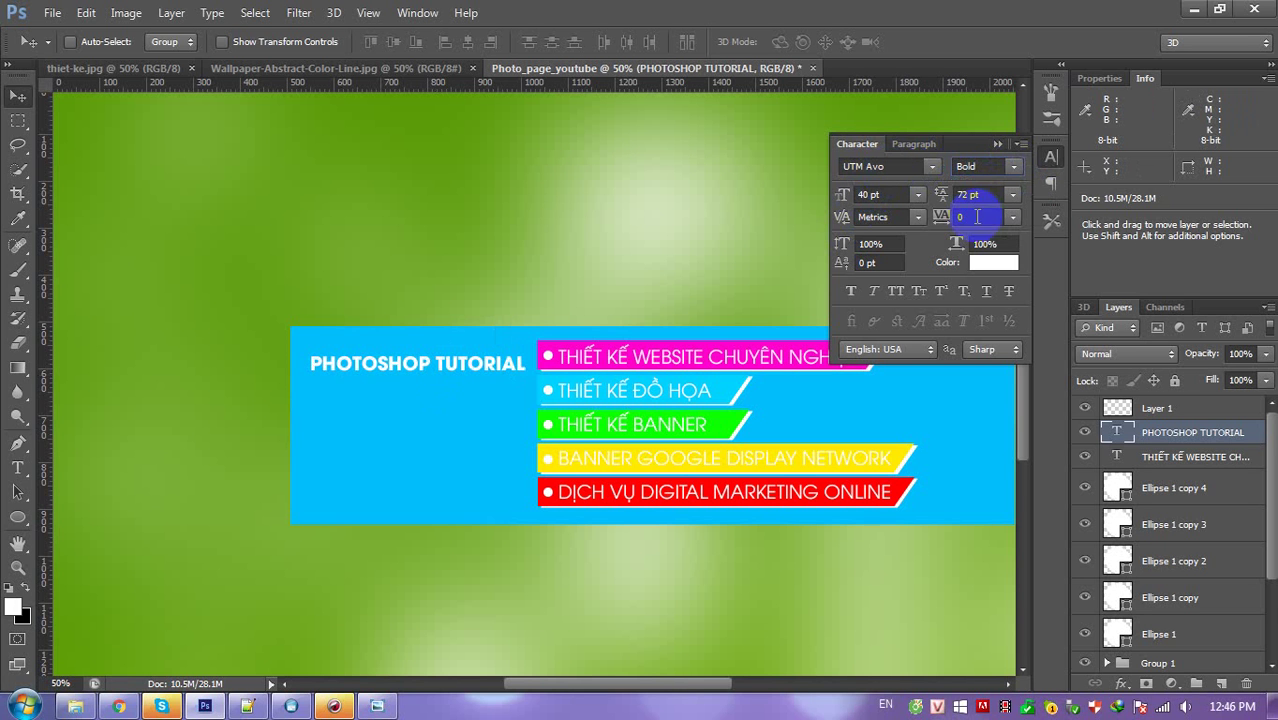
pyautogui.click(851, 290)
pyautogui.moveTo(478, 372); pyautogui.dragTo(474, 373)
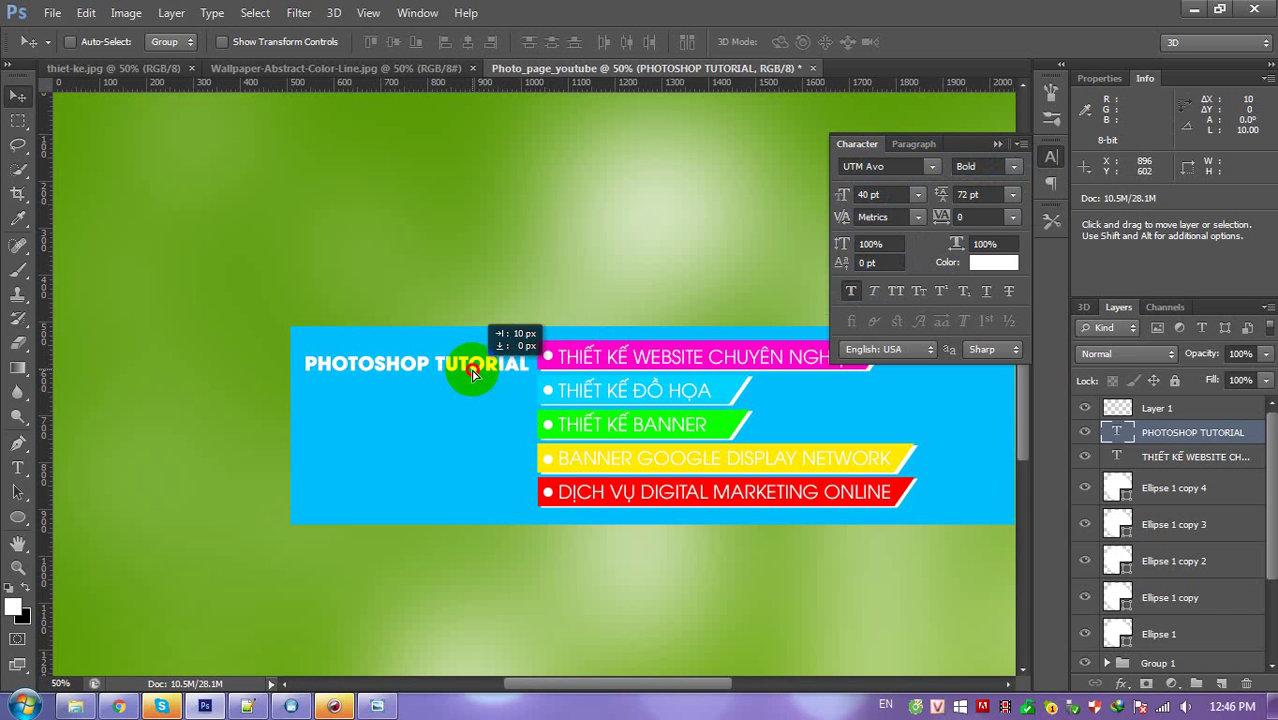
pyautogui.moveTo(474, 373); pyautogui.dragTo(472, 373)
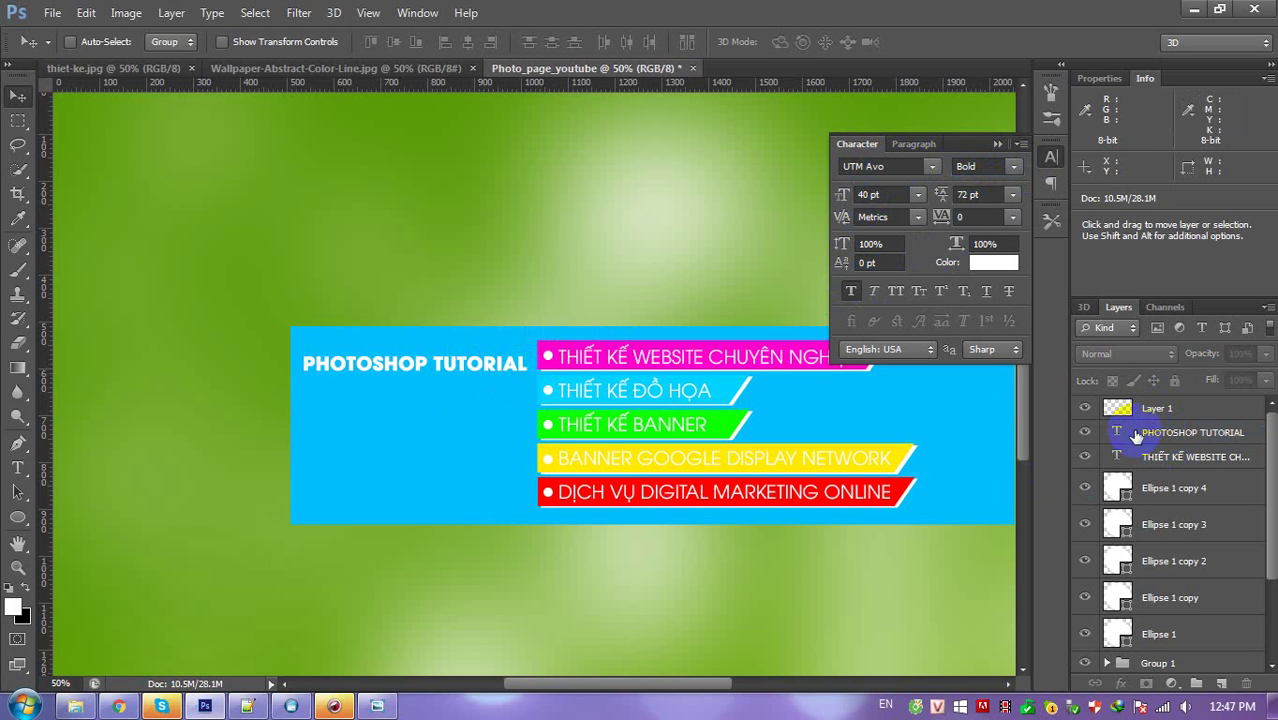
# Step: Add a new empty layer above the THIẾT KẾ WEBSITE text layer for a black title copy
pyautogui.click(1172, 460)
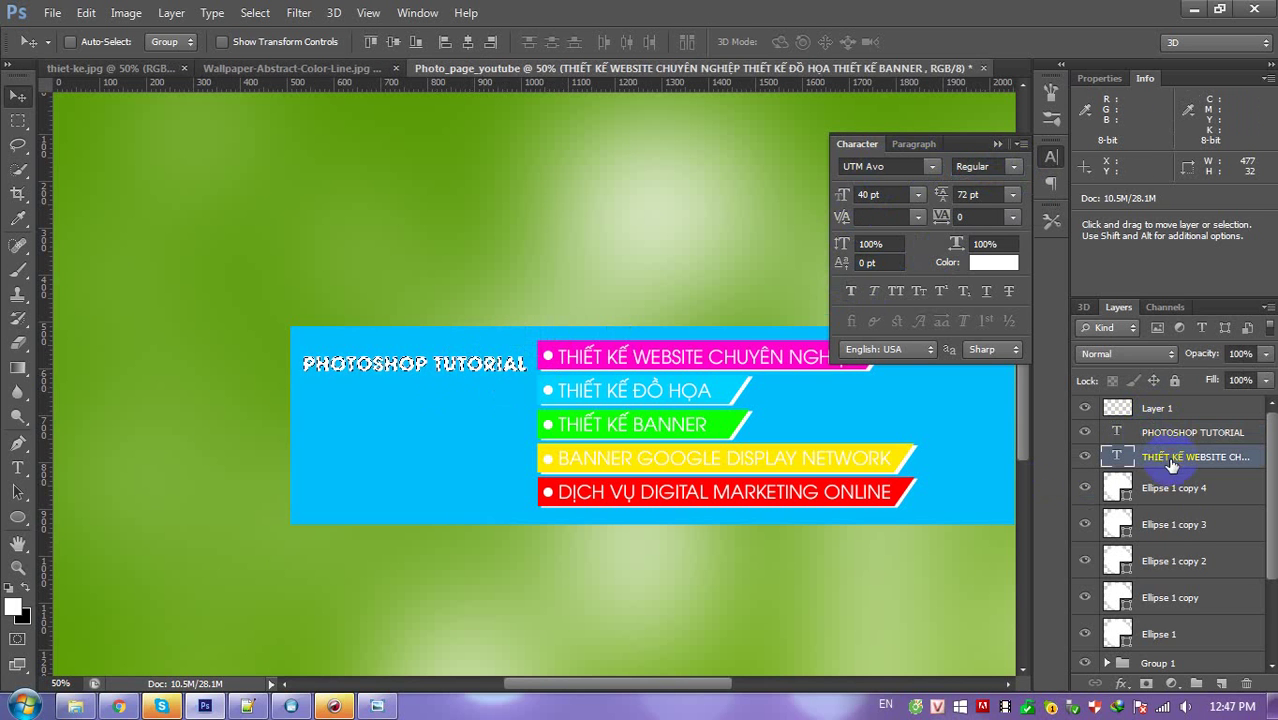
pyautogui.click(1221, 683)
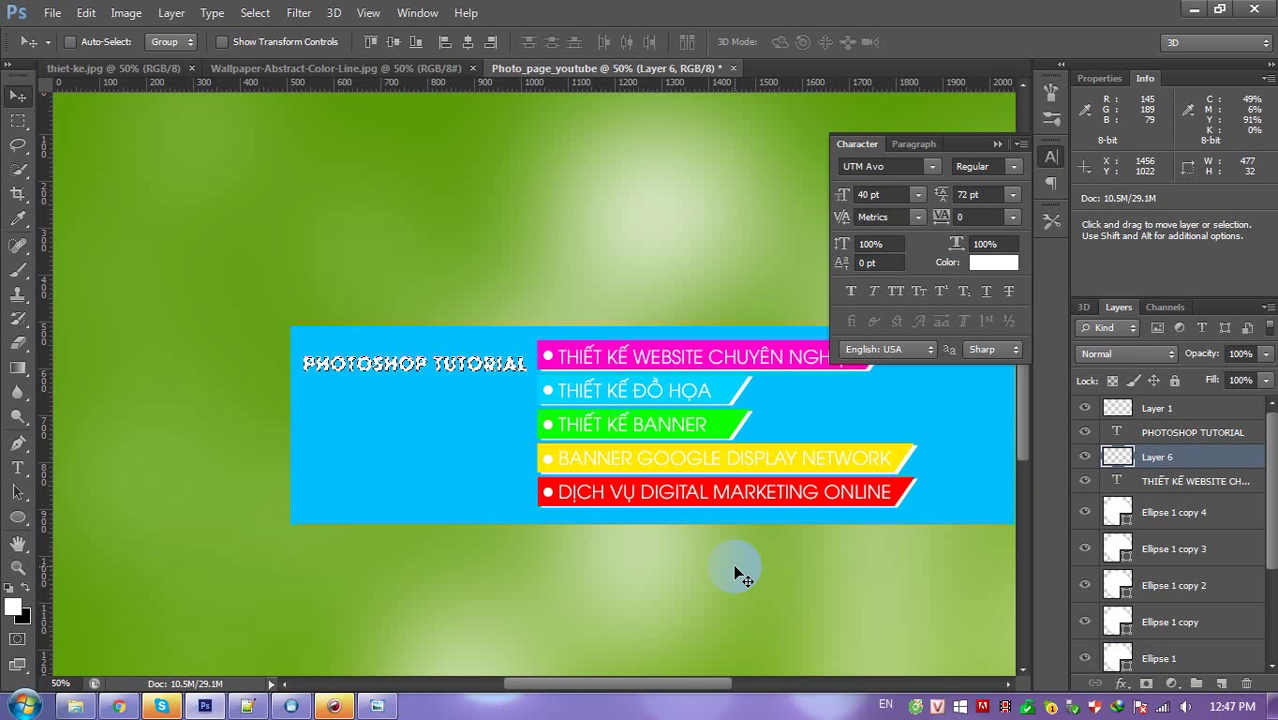
pyautogui.hotkey('ctrl', 'd')
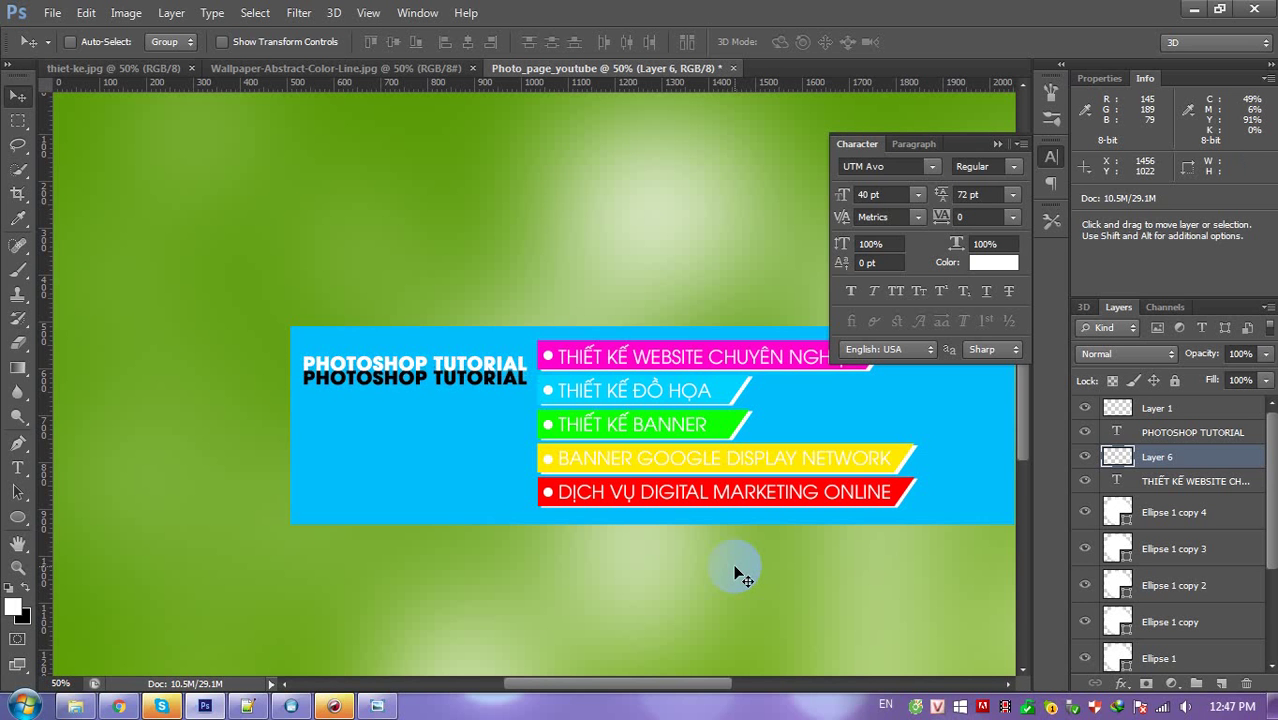
# Step: Flip the black title copy horizontally and vertically so it mirrors beneath the title
pyautogui.hotkey('ctrl', 't')
pyautogui.rightClick(449, 390)
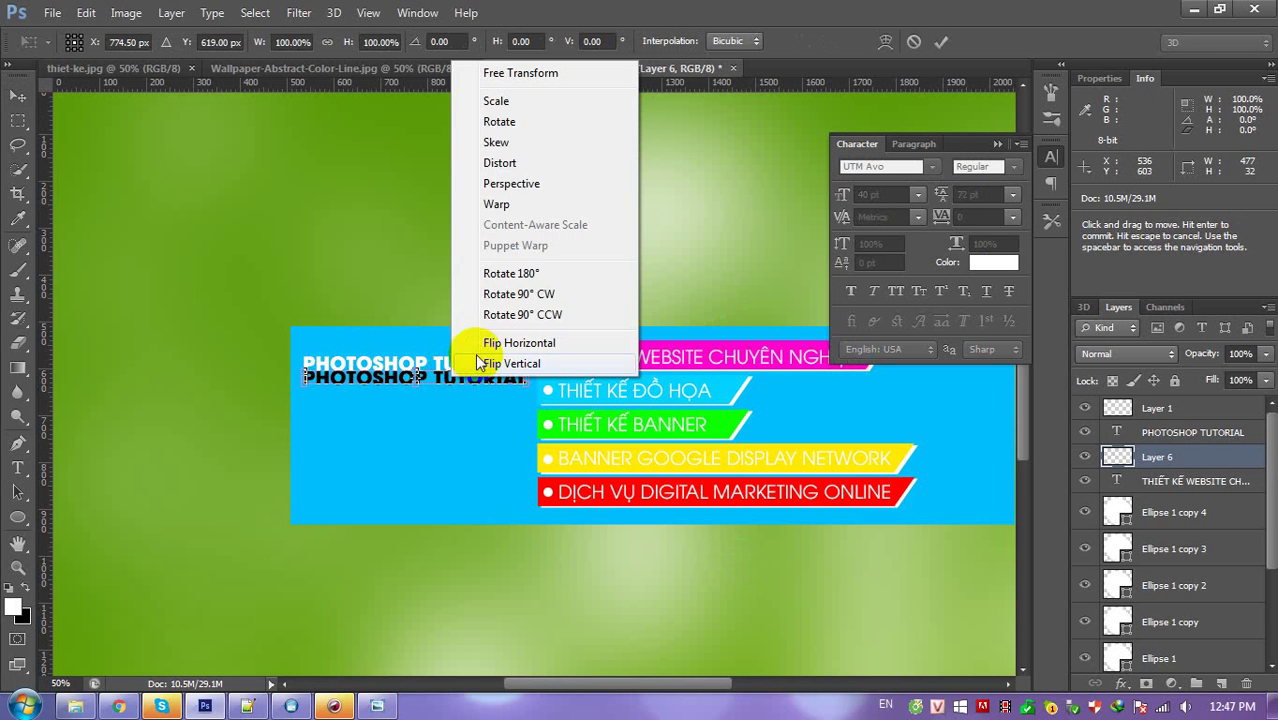
pyautogui.click(479, 343)
pyautogui.rightClick(462, 383)
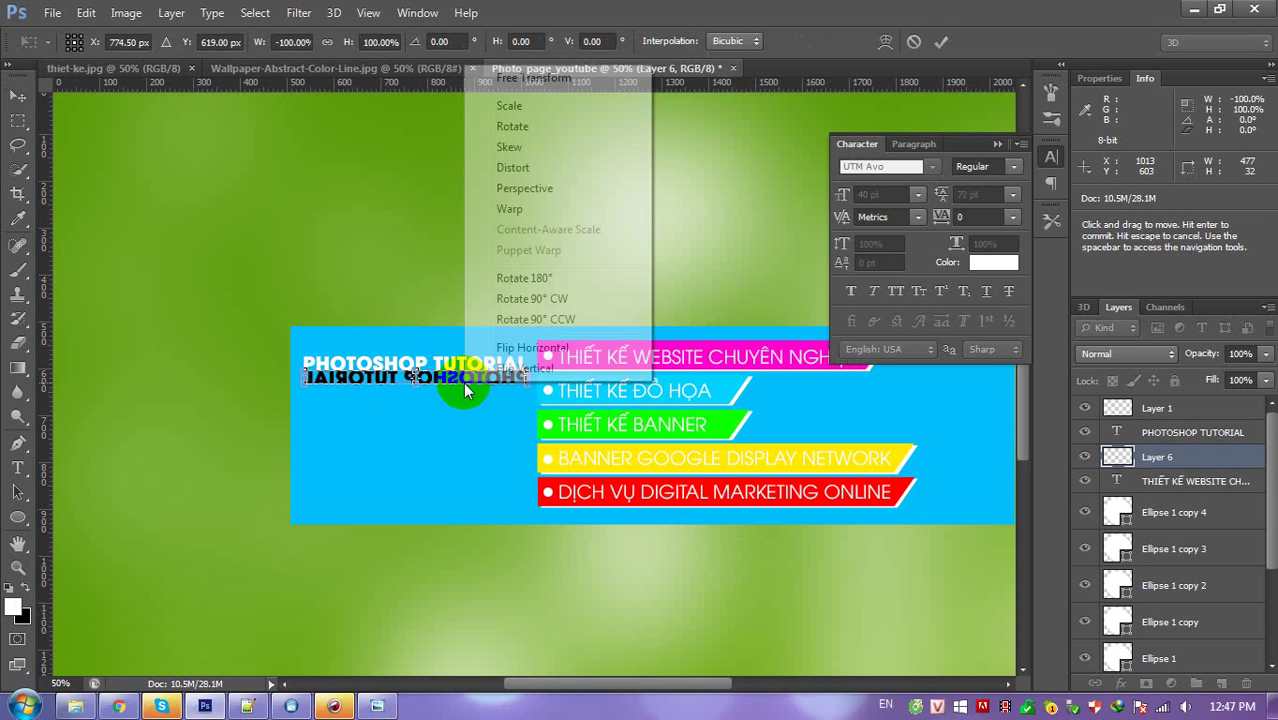
pyautogui.click(510, 280)
pyautogui.press('Return')
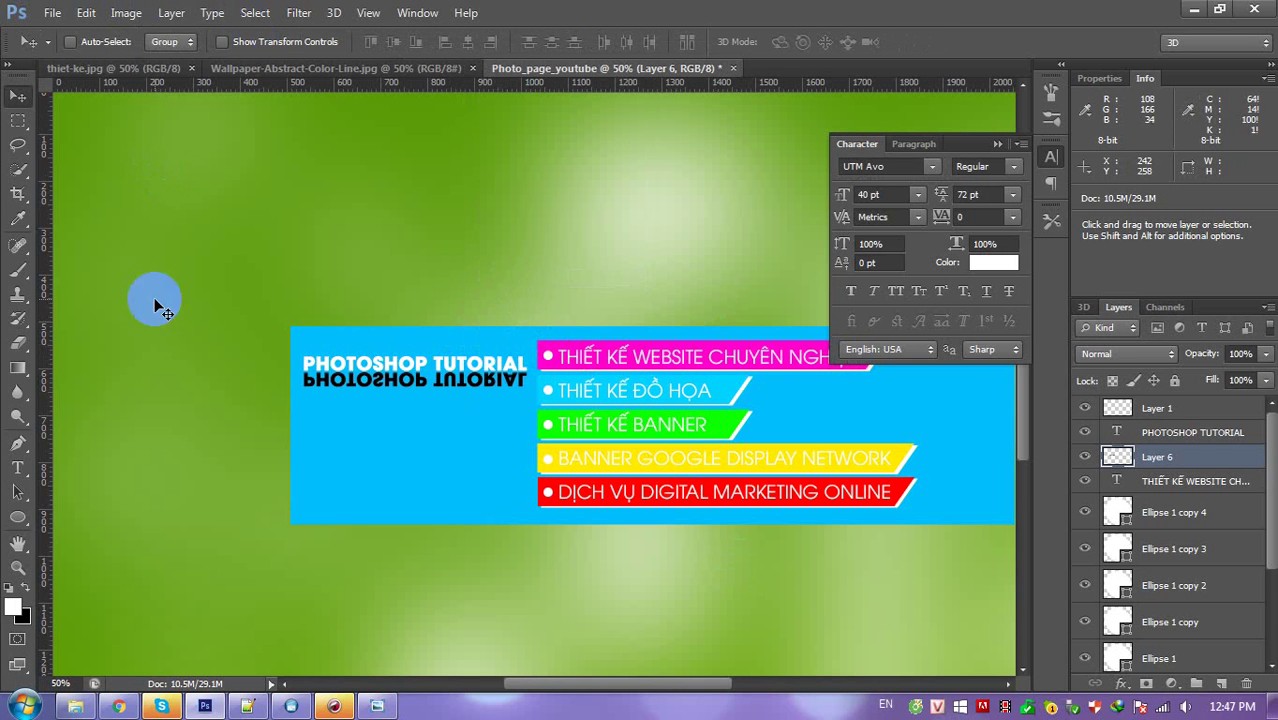
pyautogui.click(441, 464)
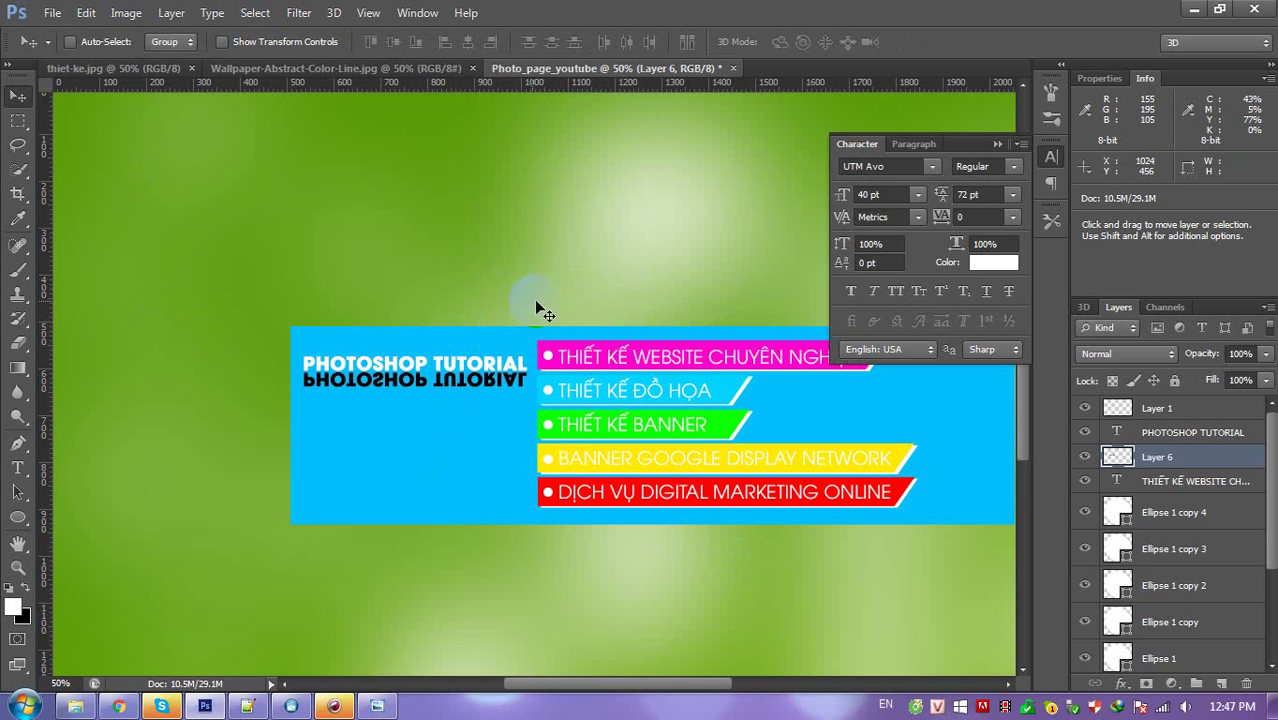
pyautogui.hotkey('ctrl', 't')
pyautogui.click(171, 12)
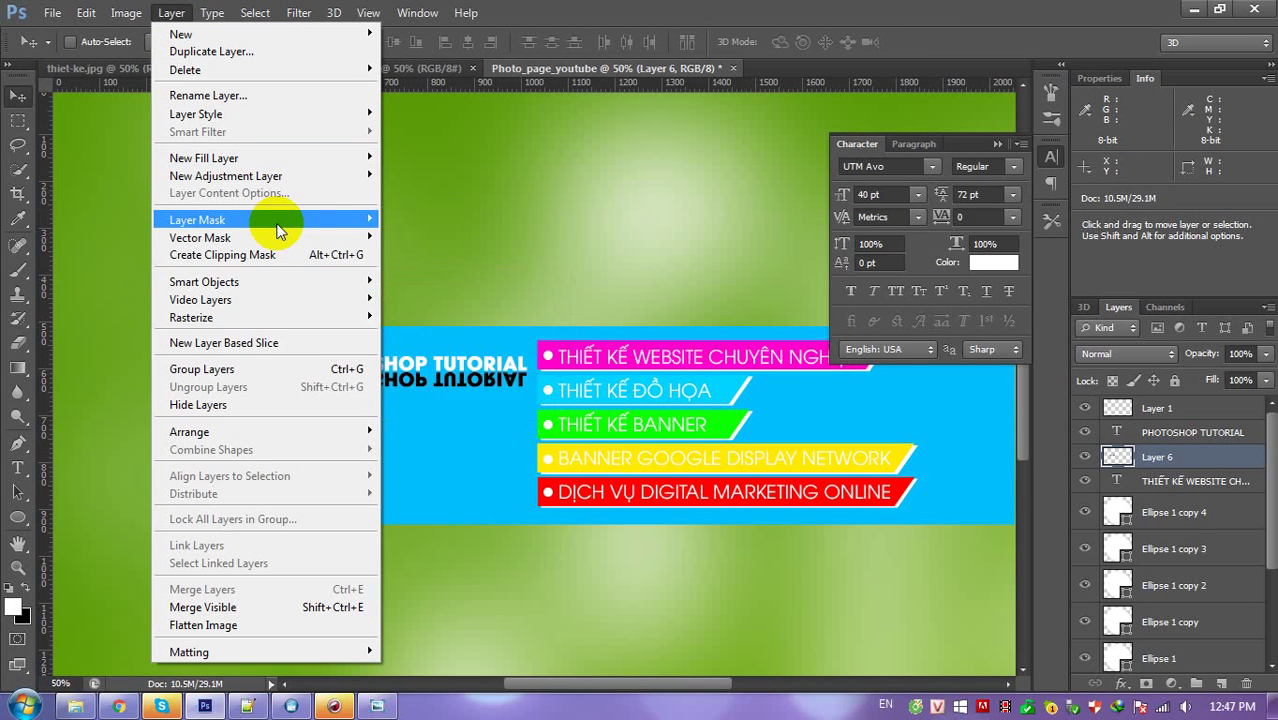
# Step: Add a layer mask with a gradient so the reflection fades out downward
pyautogui.moveTo(198, 220)
pyautogui.click(417, 221)
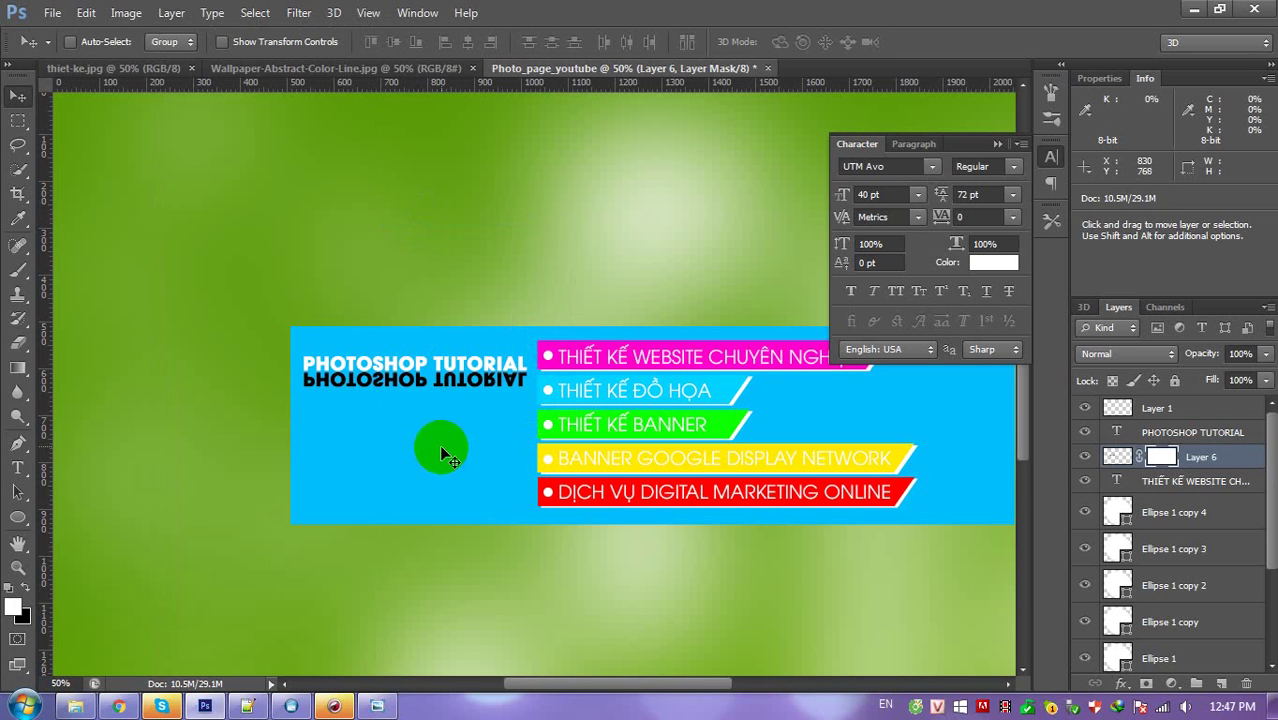
pyautogui.press('g')
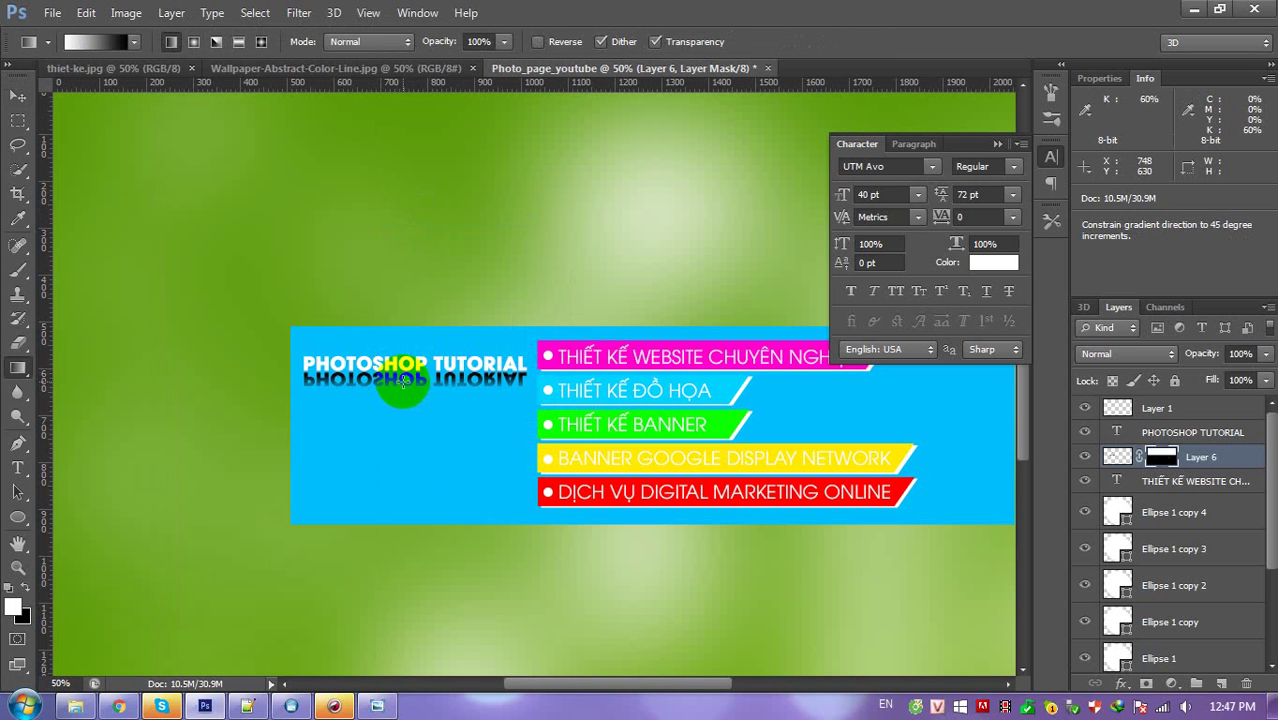
pyautogui.moveTo(403, 372); pyautogui.dragTo(405, 372)
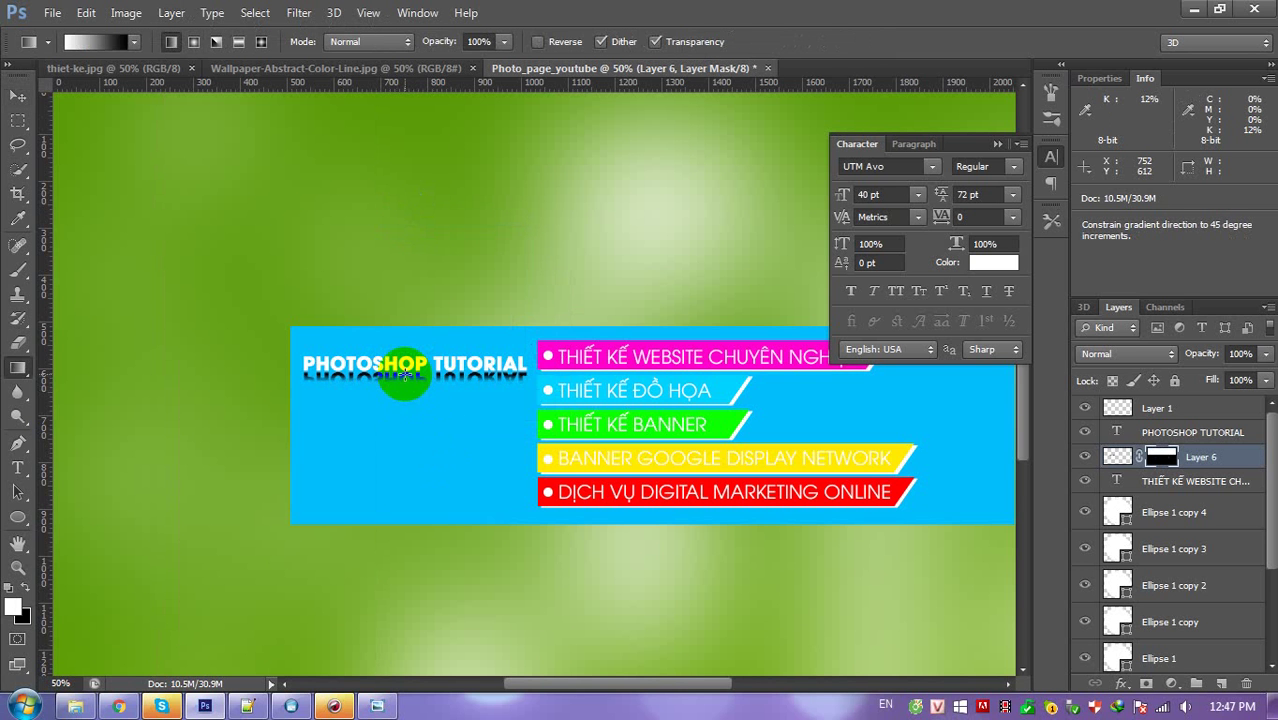
# Step: Skew and distort the reflection into a slight slant of about 7°
pyautogui.hotkey('ctrl', 't')
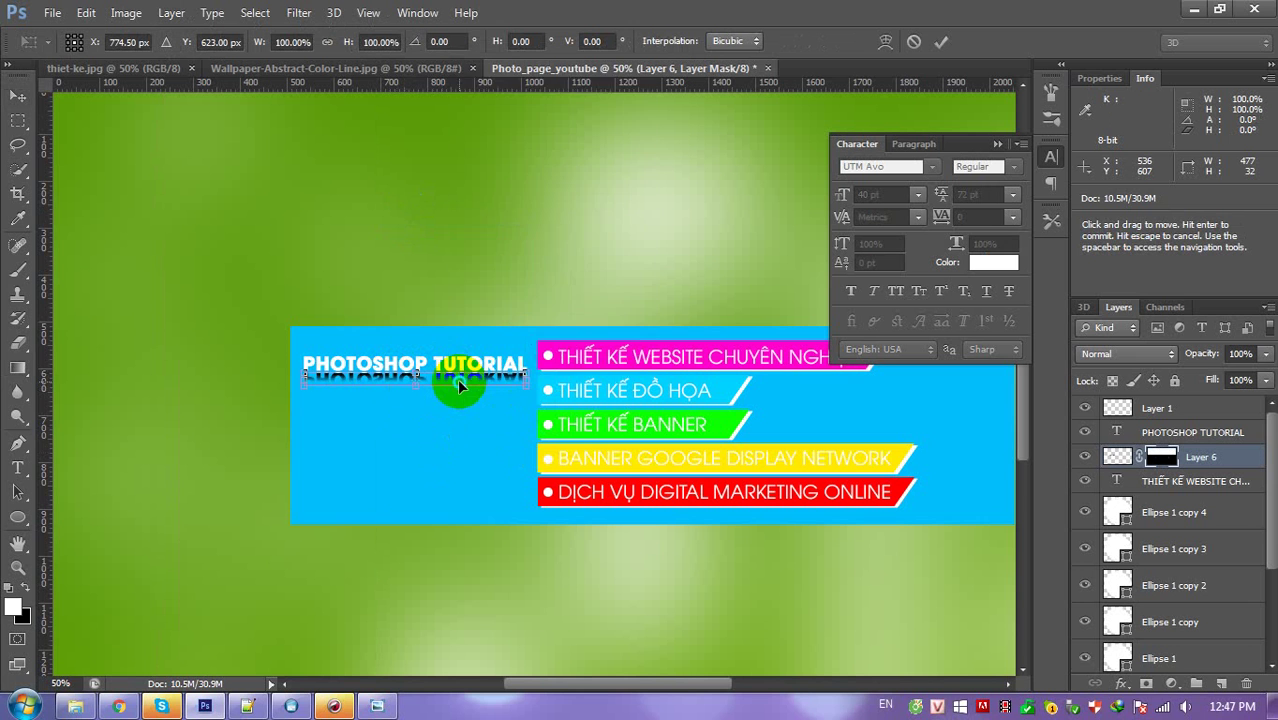
pyautogui.rightClick(457, 378)
pyautogui.click(510, 146)
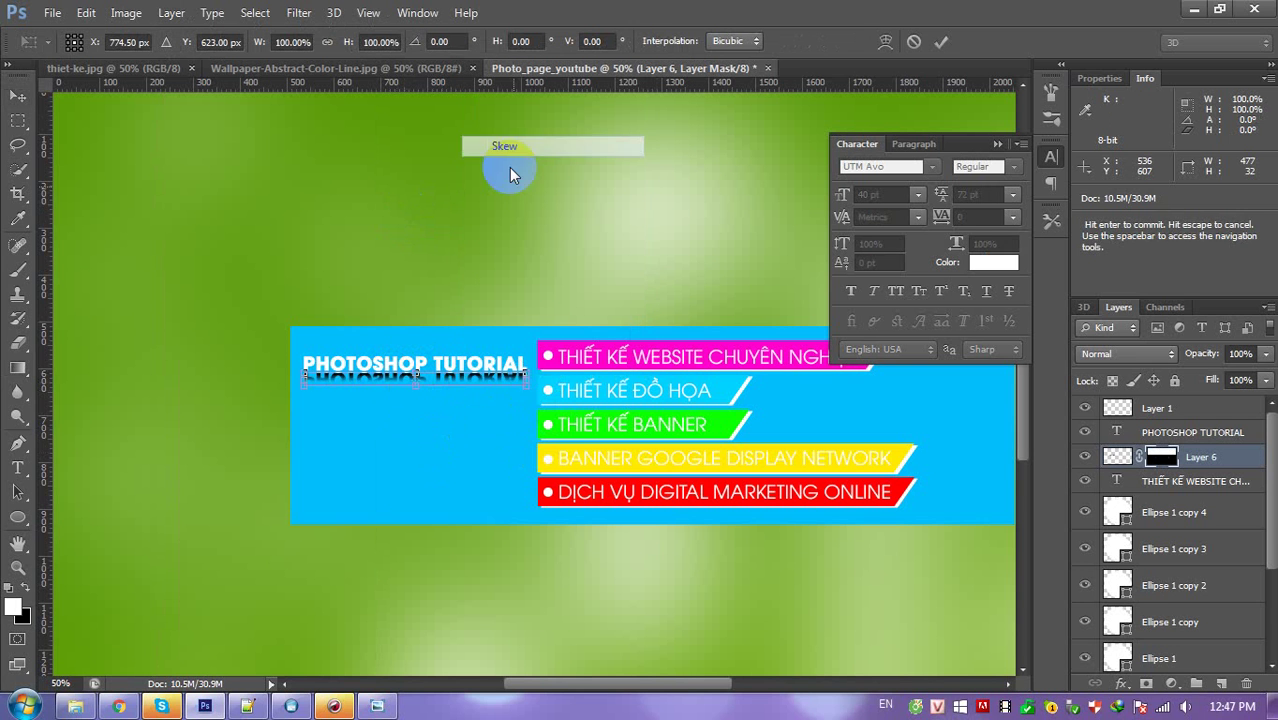
pyautogui.moveTo(531, 388); pyautogui.dragTo(527, 385)
pyautogui.rightClick(527, 385)
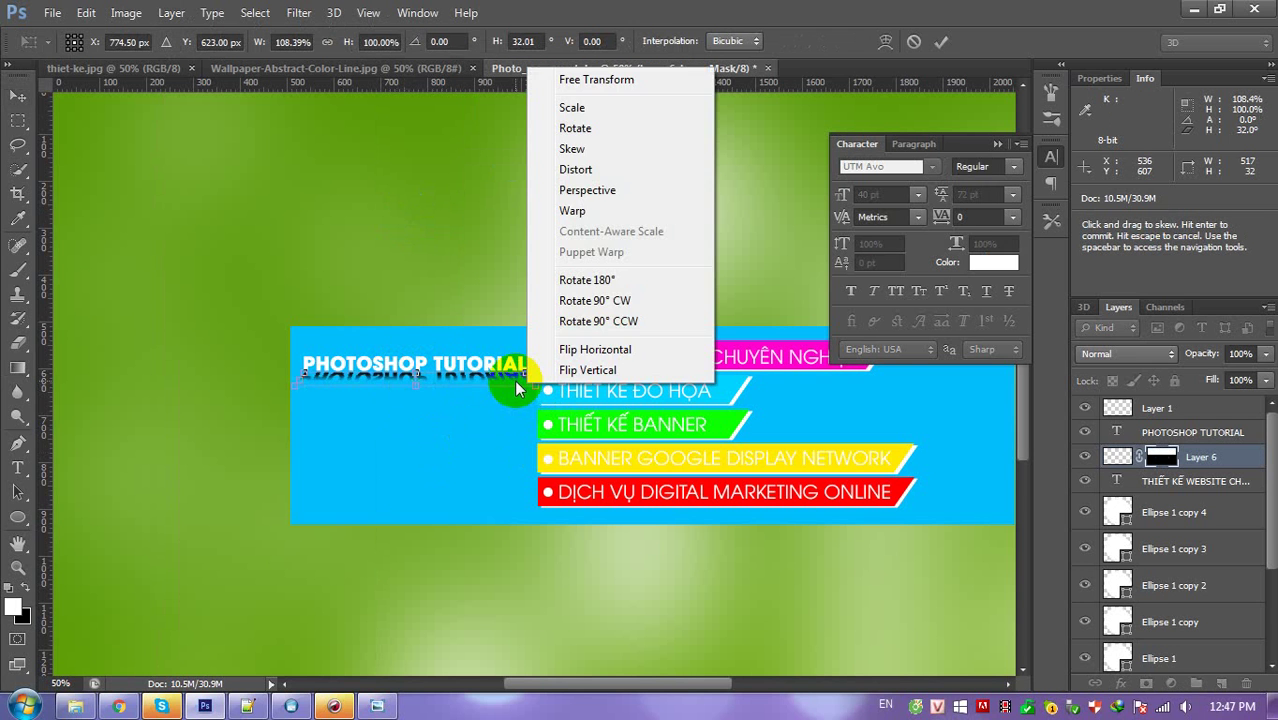
pyautogui.click(638, 463)
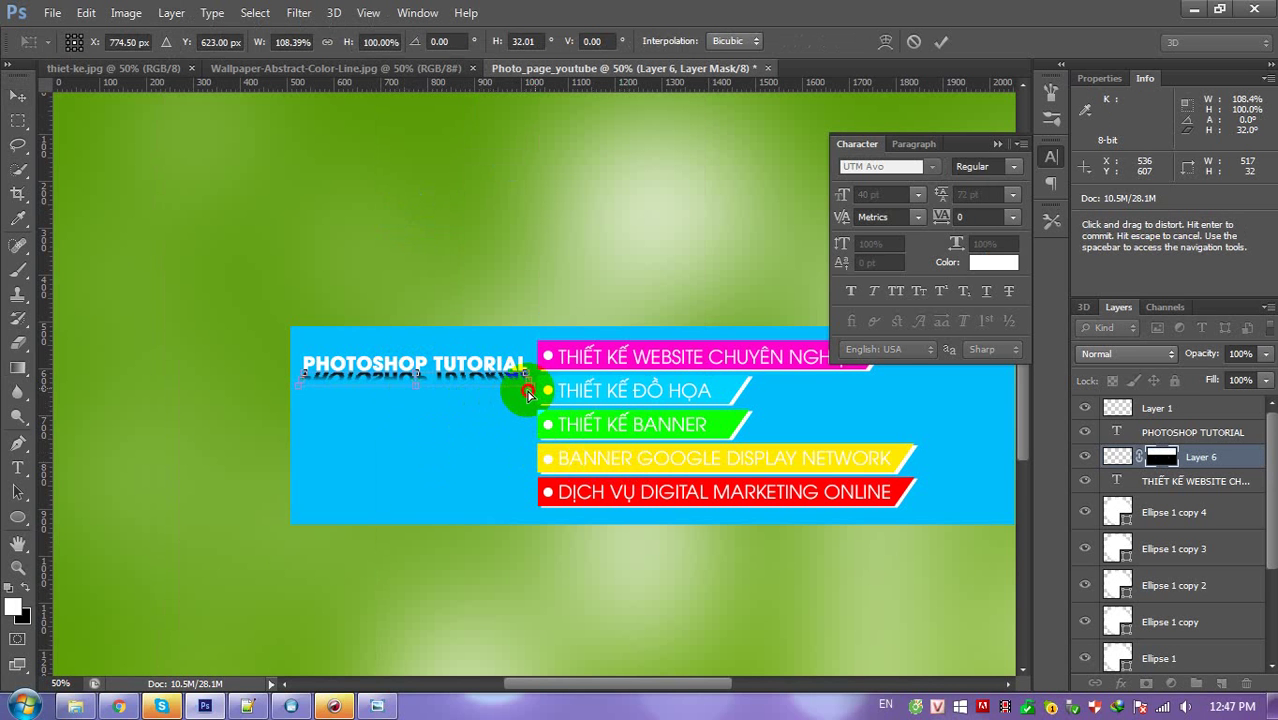
pyautogui.moveTo(534, 392); pyautogui.dragTo(524, 393)
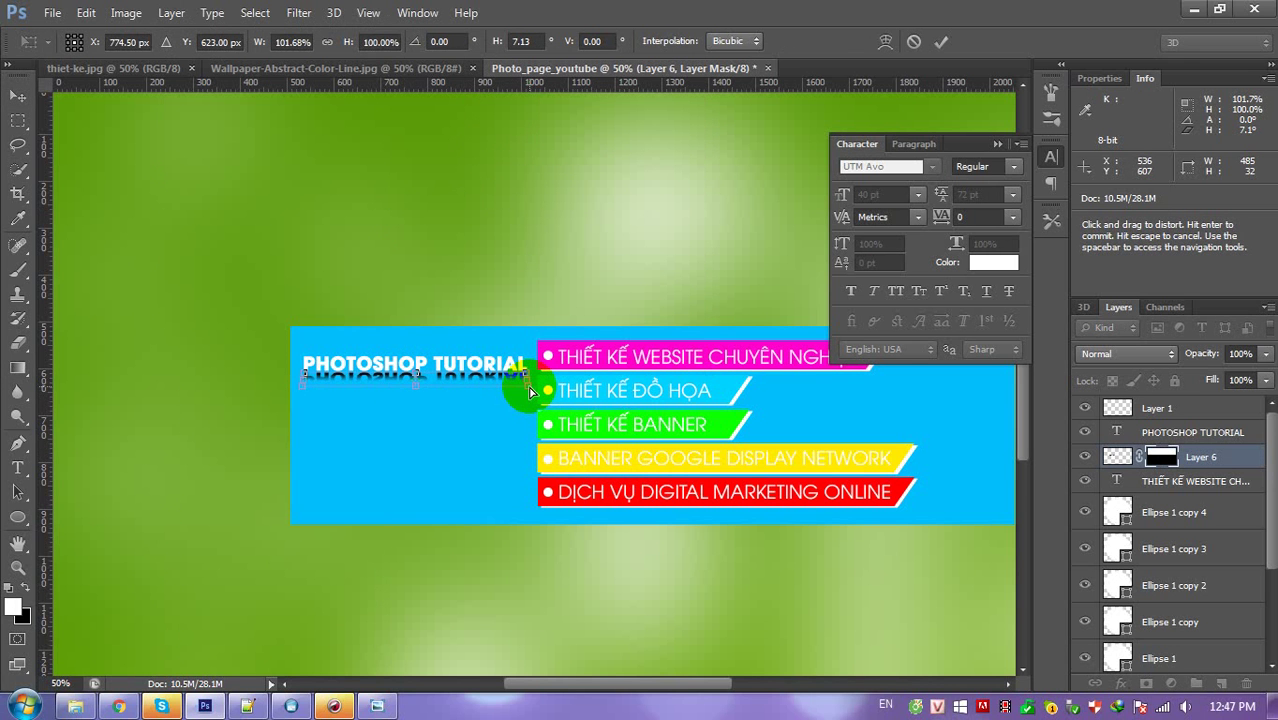
pyautogui.press('Return')
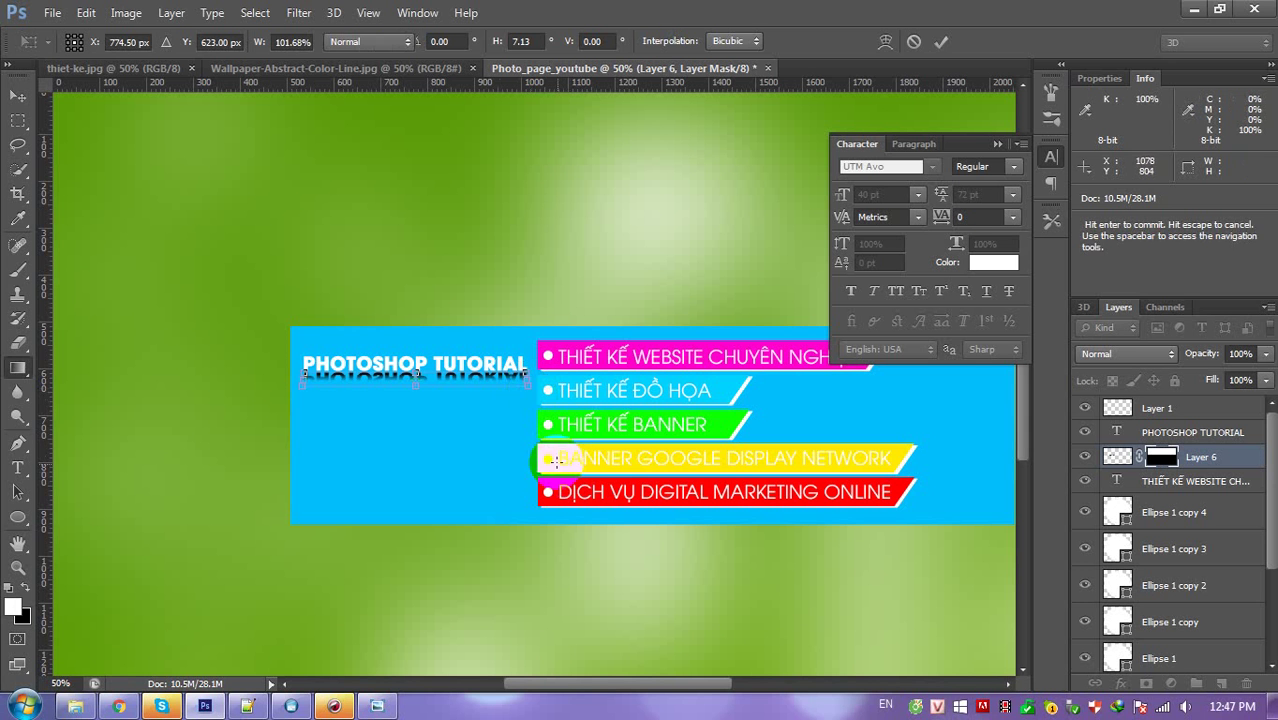
pyautogui.press('g')
pyautogui.press('v')
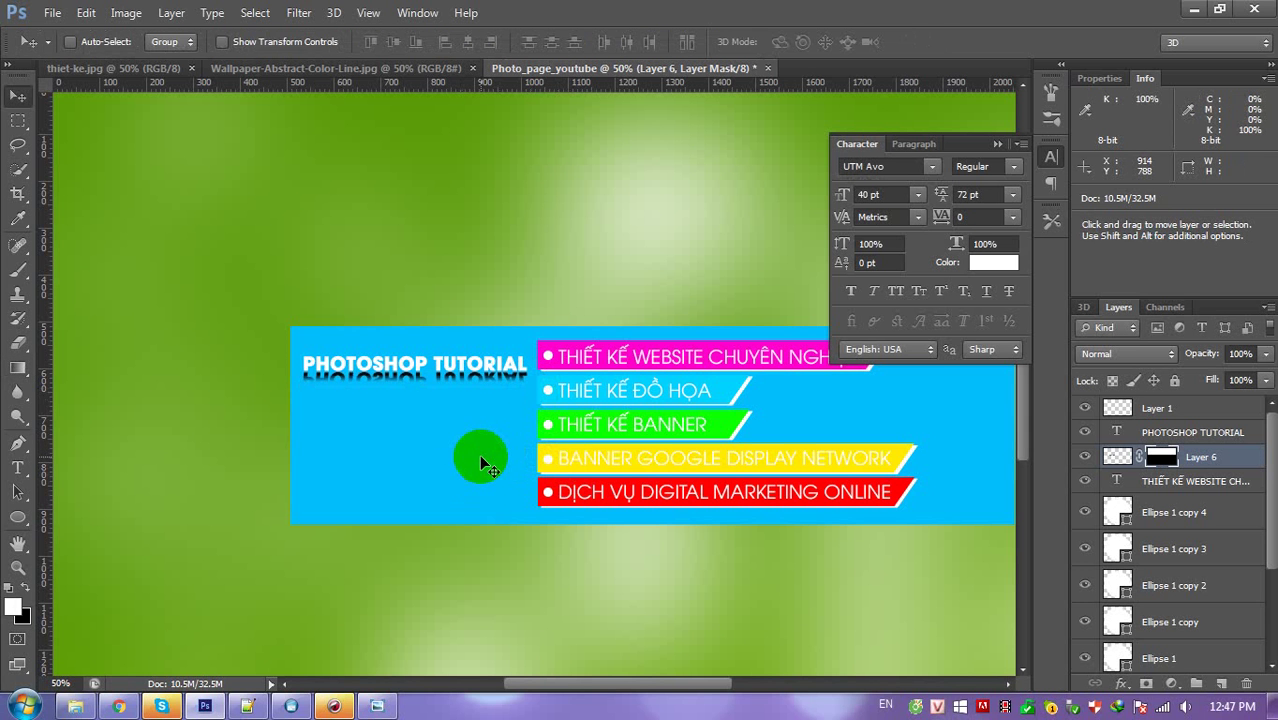
# Step: Lower the reflection layer's opacity to 34%
pyautogui.scroll(1, 480, 458)
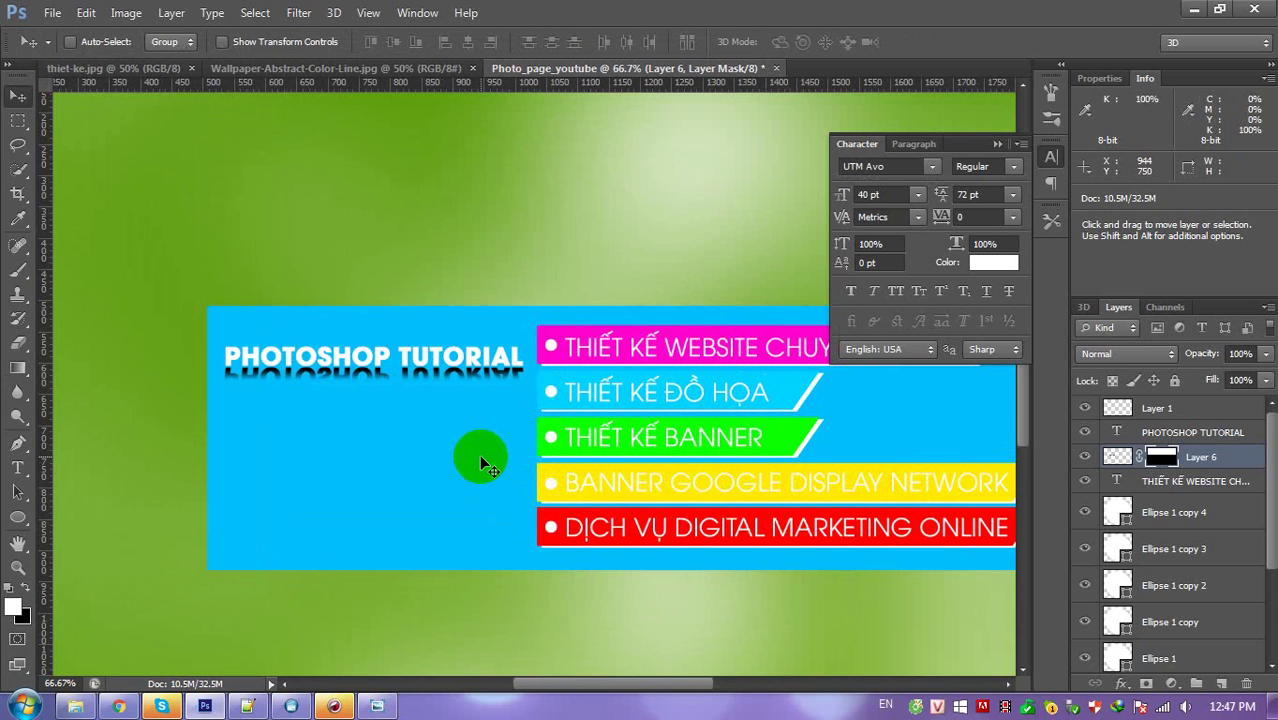
pyautogui.moveTo(1265, 353); pyautogui.dragTo(1205, 380)
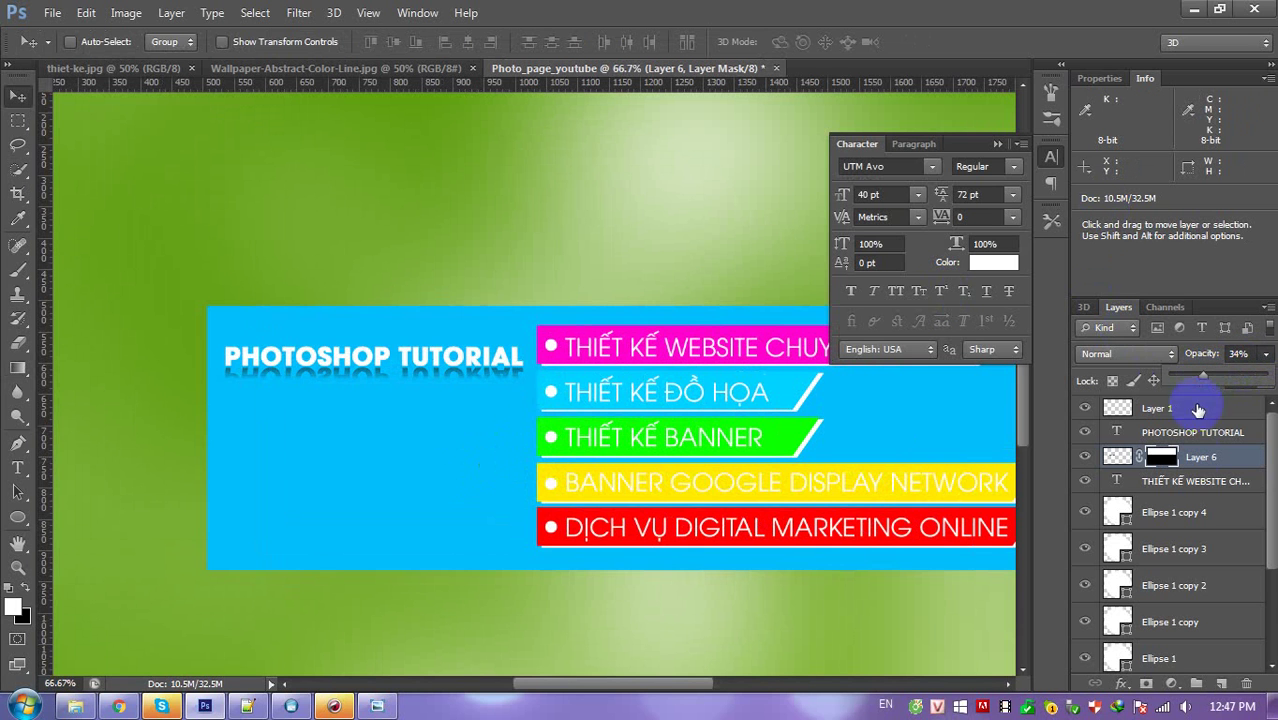
pyautogui.click(1190, 460)
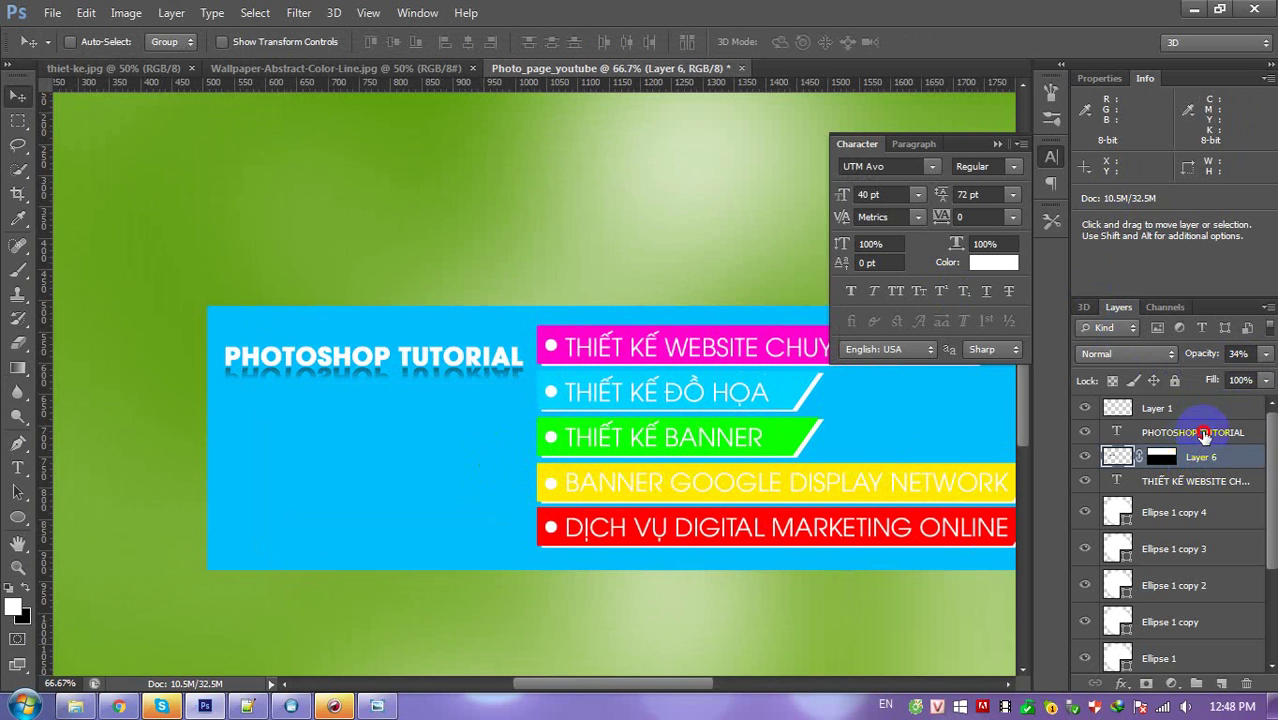
pyautogui.click(1195, 432)
pyautogui.moveTo(540, 497); pyautogui.dragTo(420, 531)
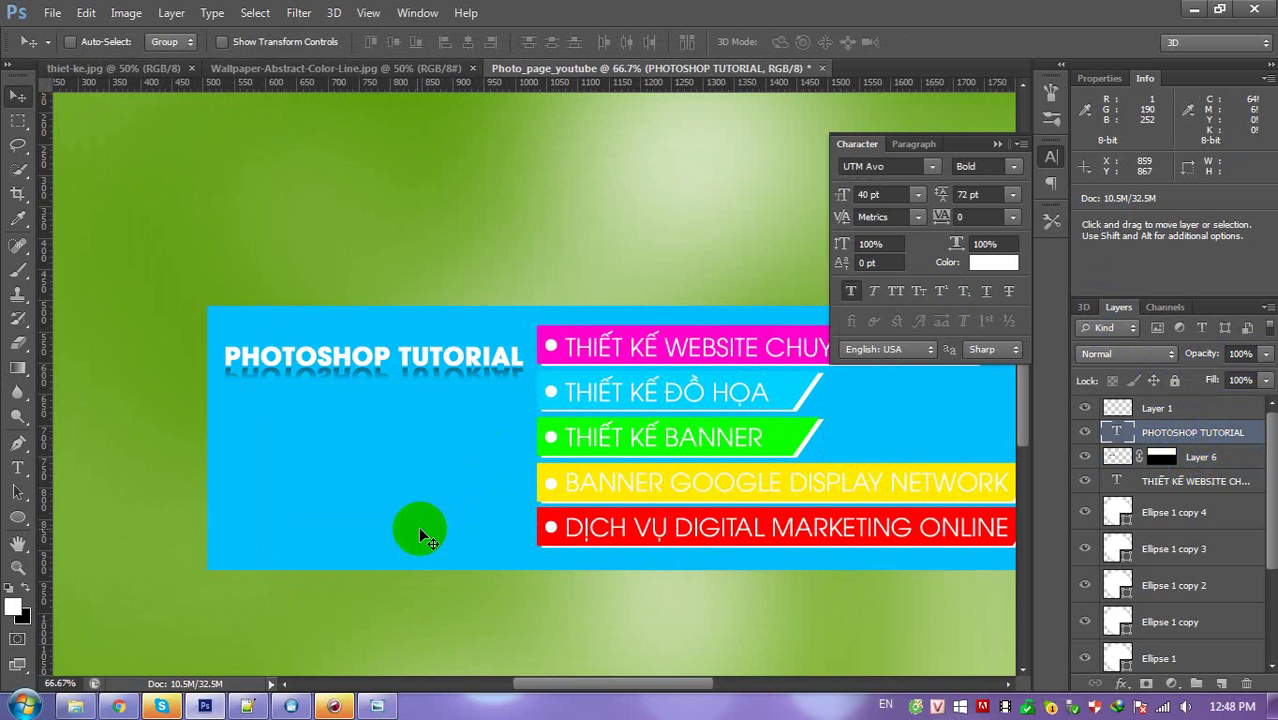
# Step: Type the label 'DESIG BY:' below the title
pyautogui.press('t')
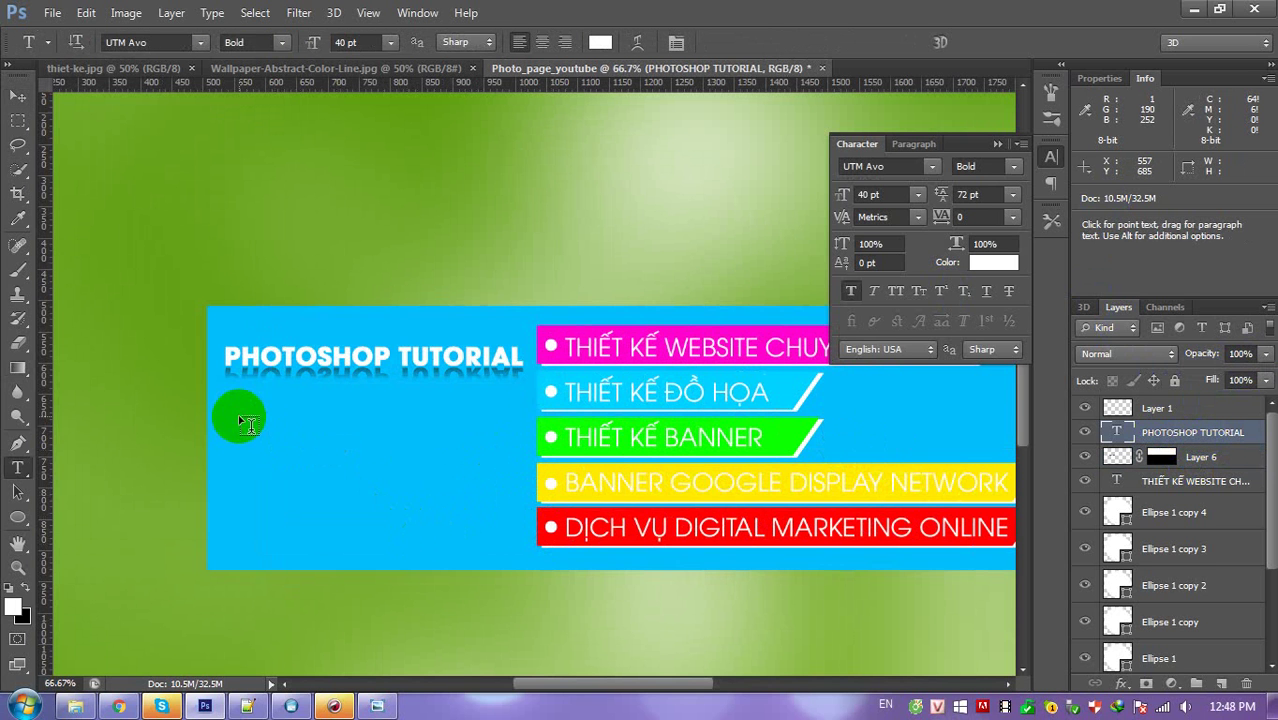
pyautogui.click(242, 420)
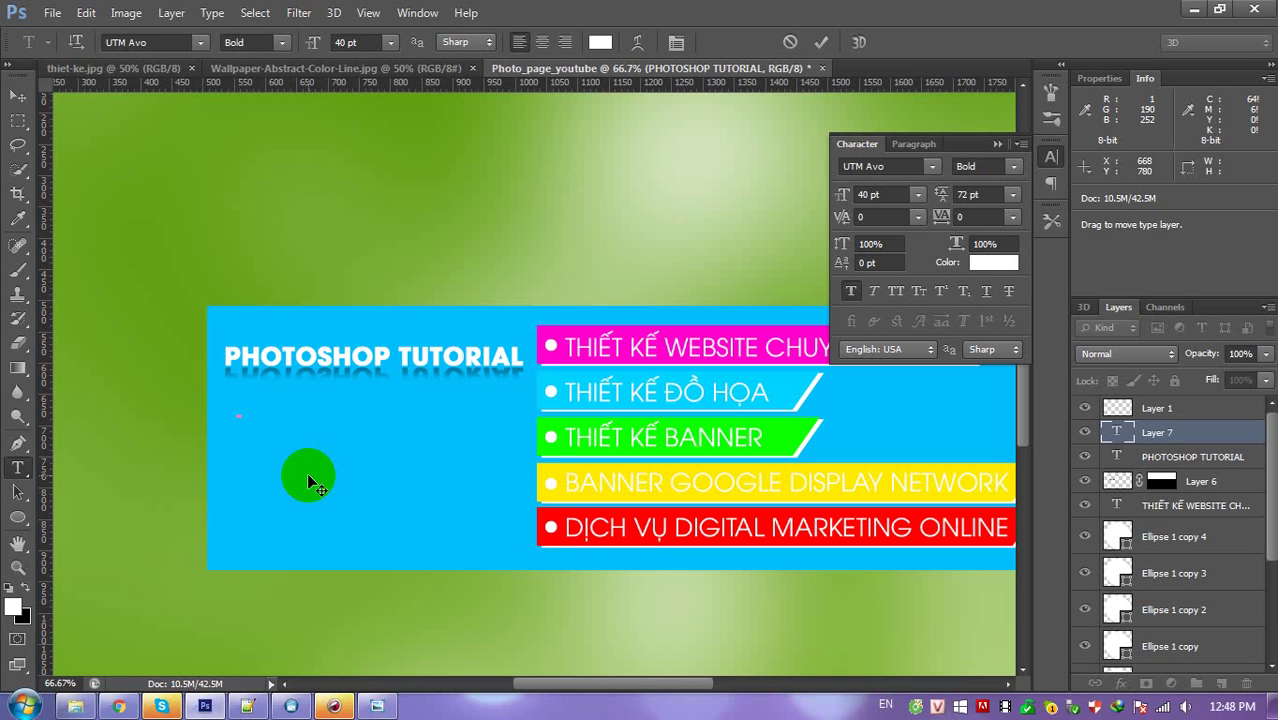
pyautogui.write('DESI')
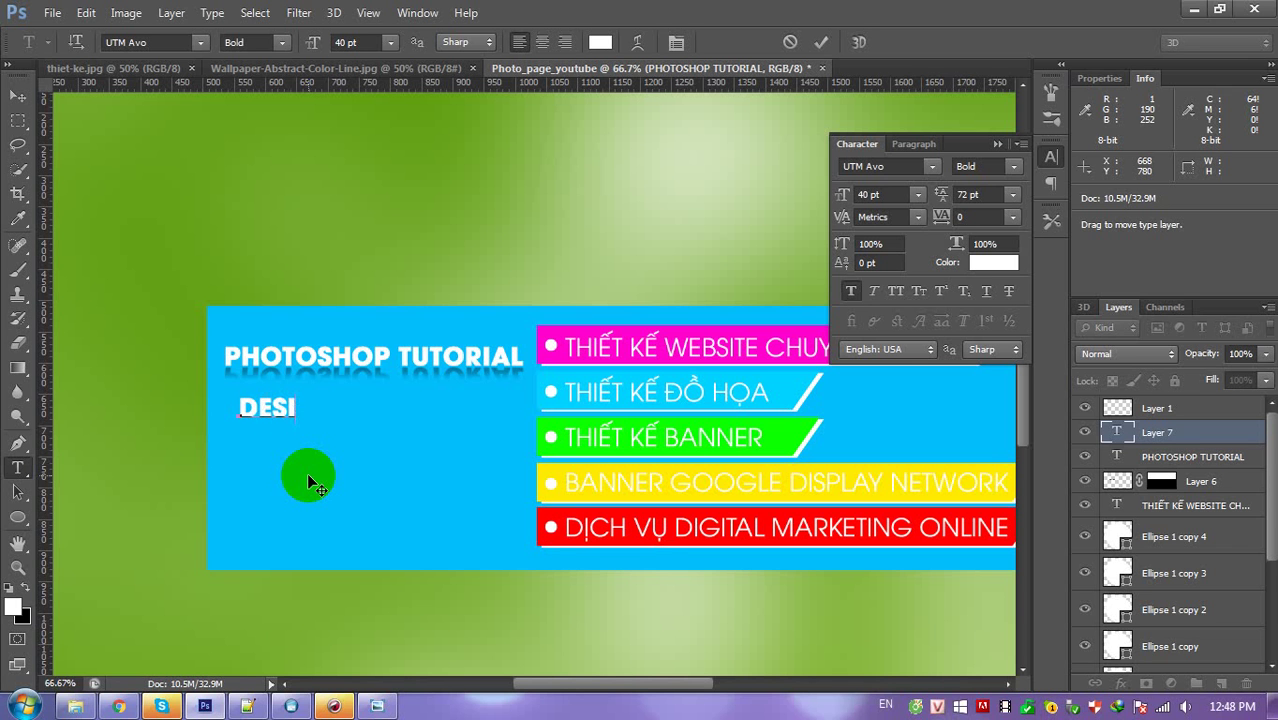
pyautogui.write('G BY')
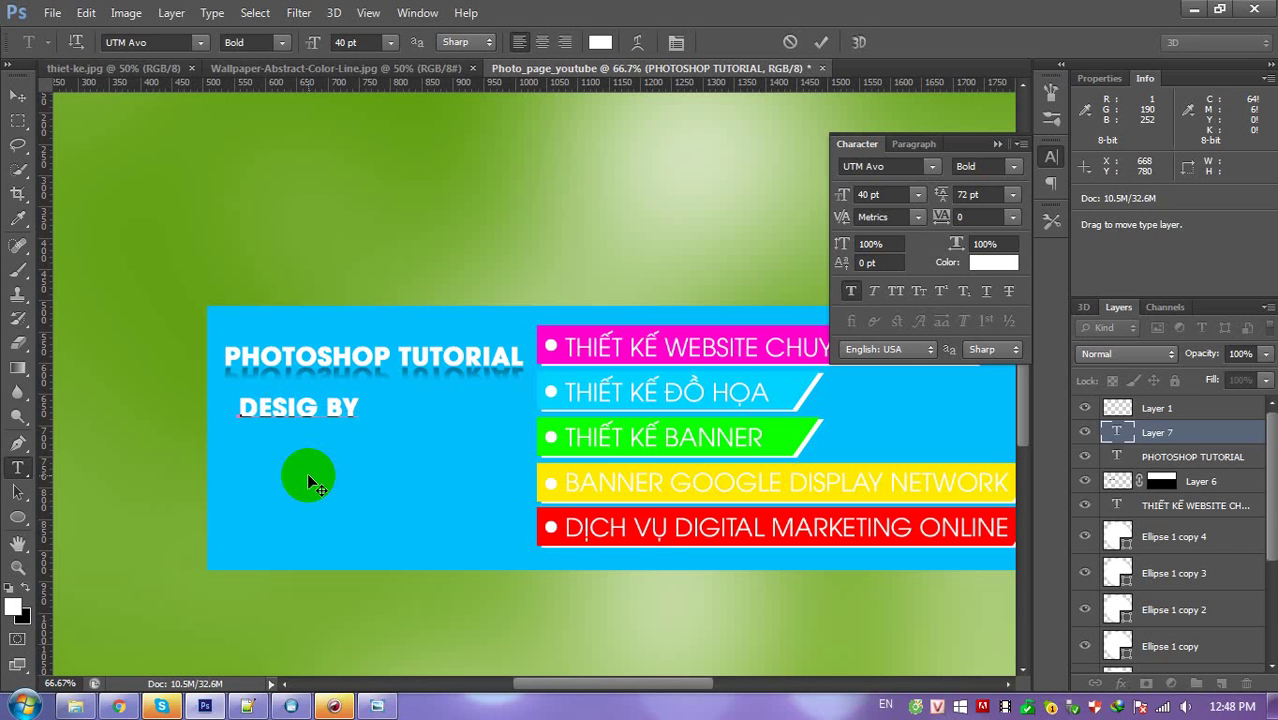
pyautogui.write(':')
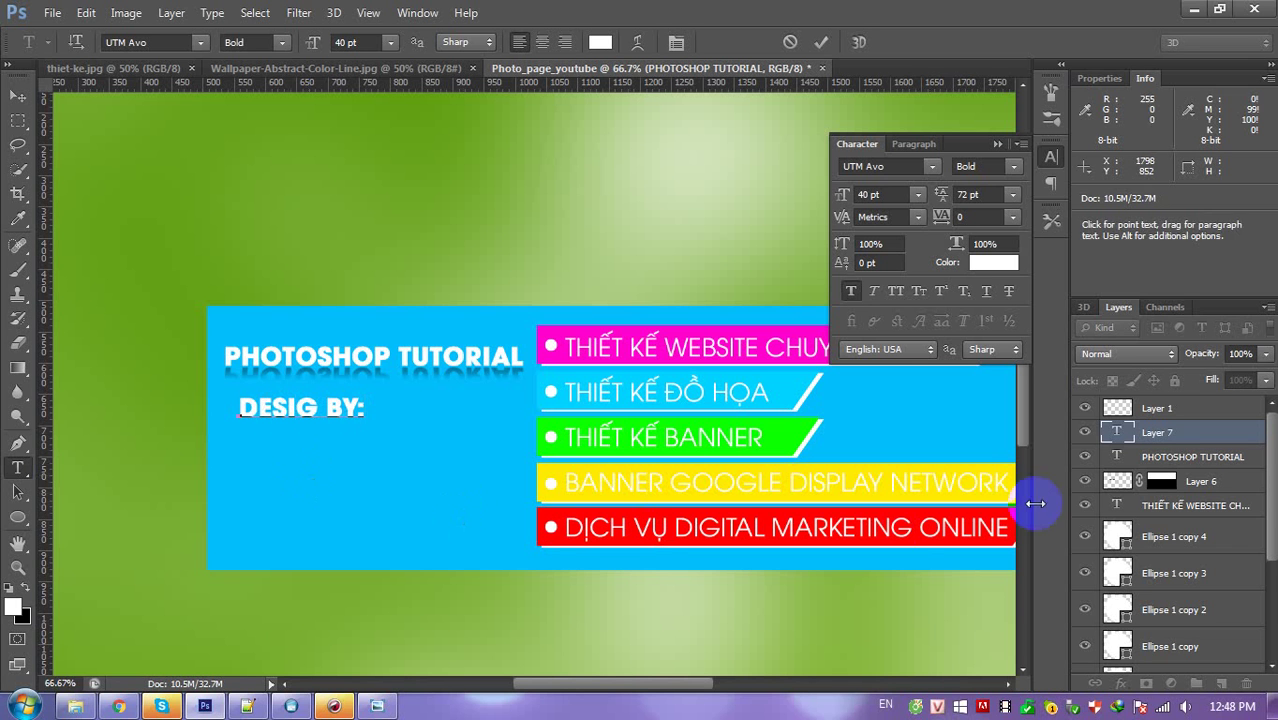
pyautogui.click(1140, 436)
# Step: Set the label's size to 20 pt and zoom the canvas to 100%
pyautogui.click(880, 204)
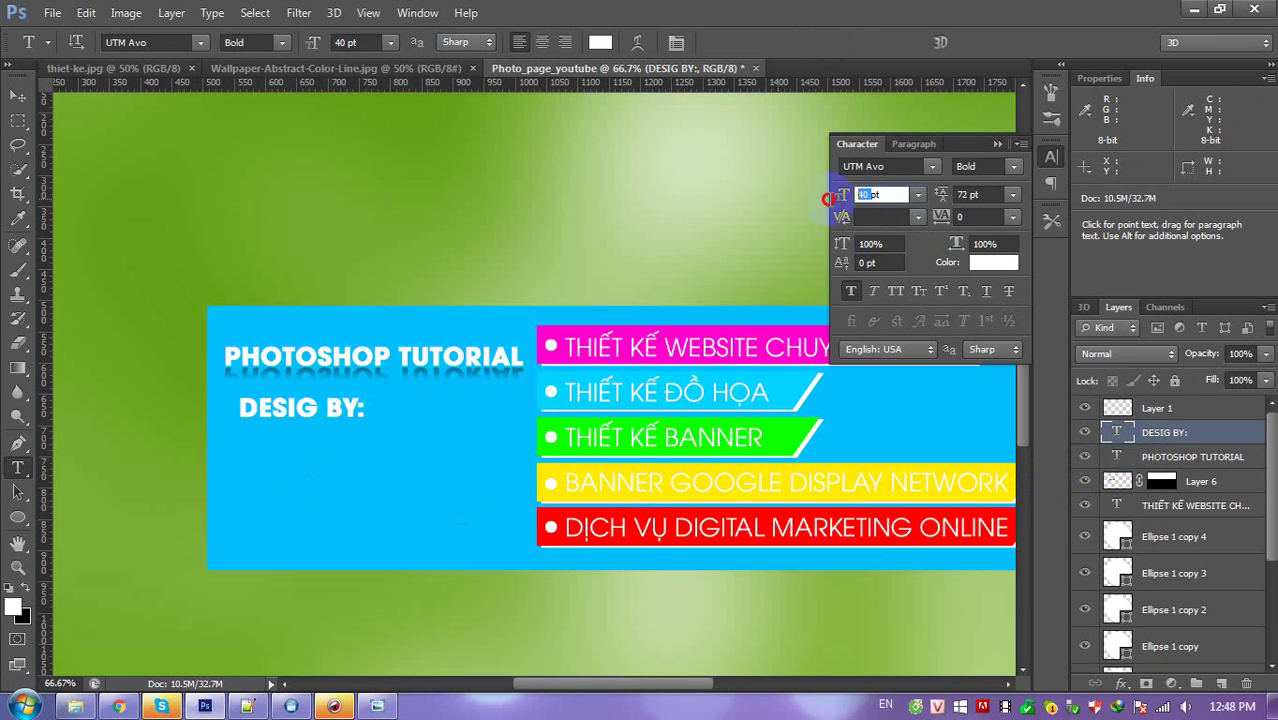
pyautogui.write('20')
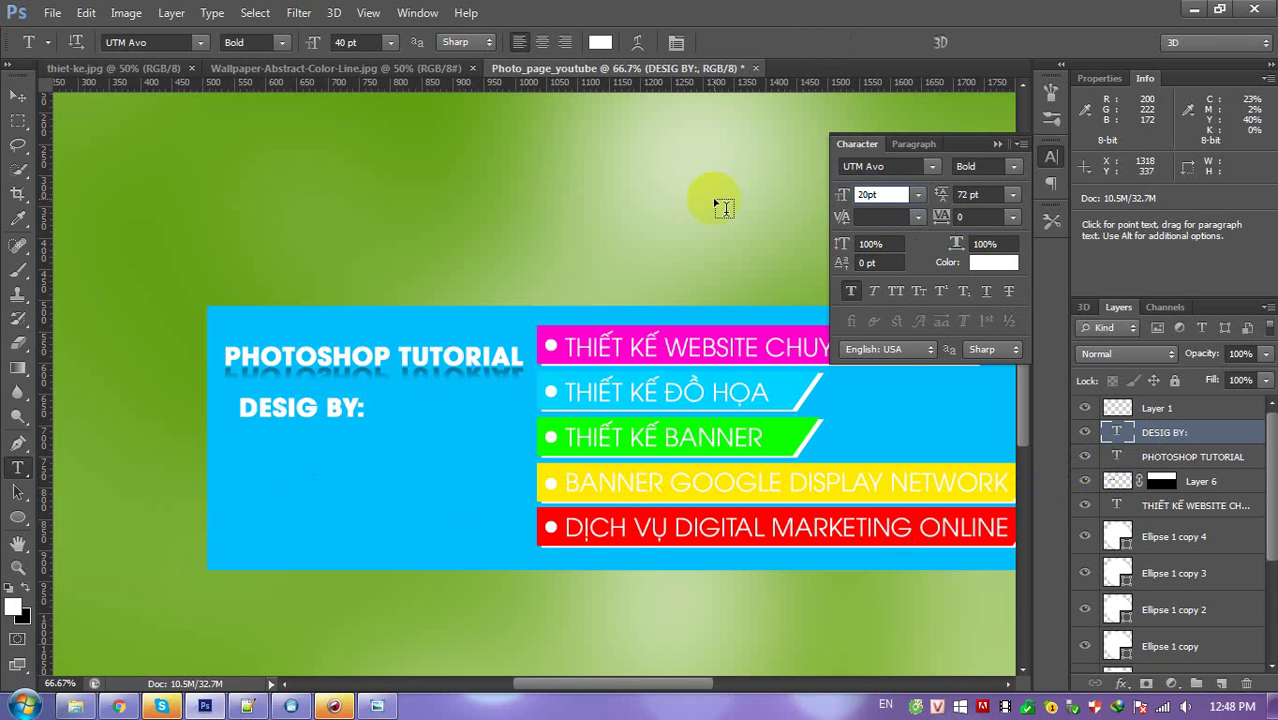
pyautogui.press('Return')
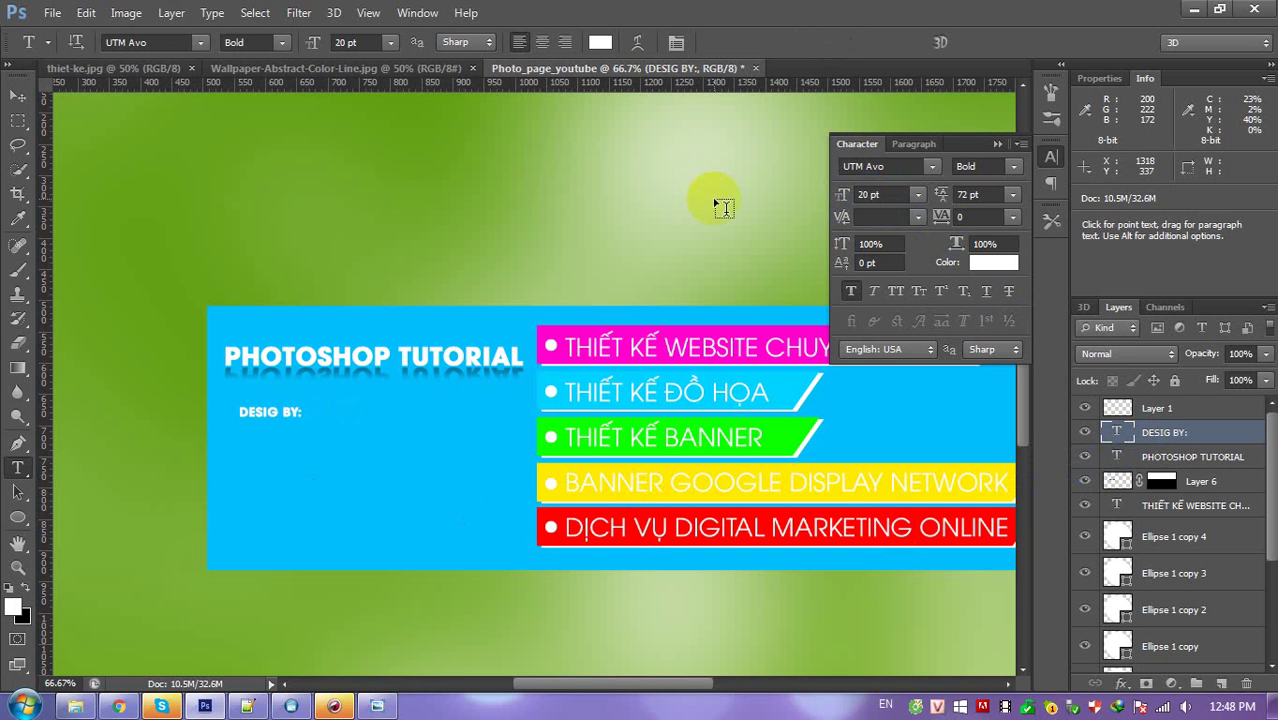
pyautogui.hotkey('ctrl', '-')
pyautogui.hotkey('ctrl', '+')
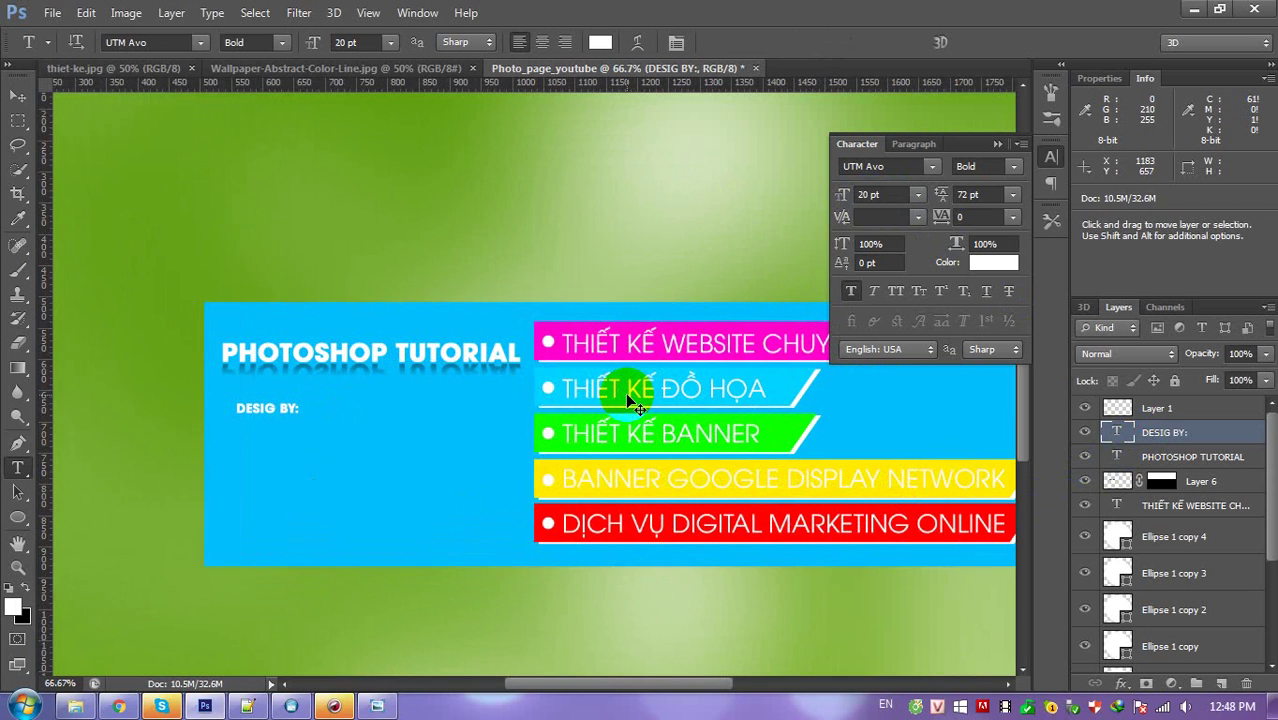
pyautogui.hotkey('ctrl', '+')
pyautogui.hscroll(-3, 456, 428)
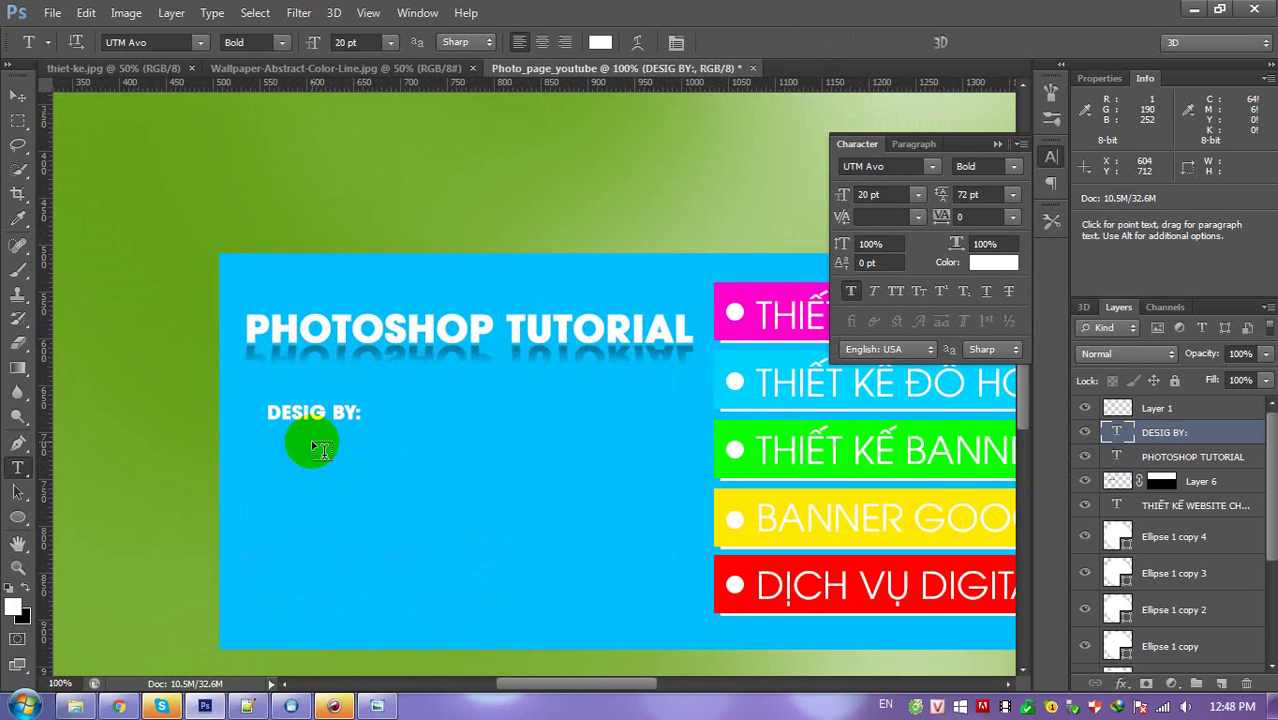
# Step: Draw a paragraph text box below DESIG BY: and type the e-mail name and a Skype line
pyautogui.moveTo(314, 441); pyautogui.dragTo(558, 577)
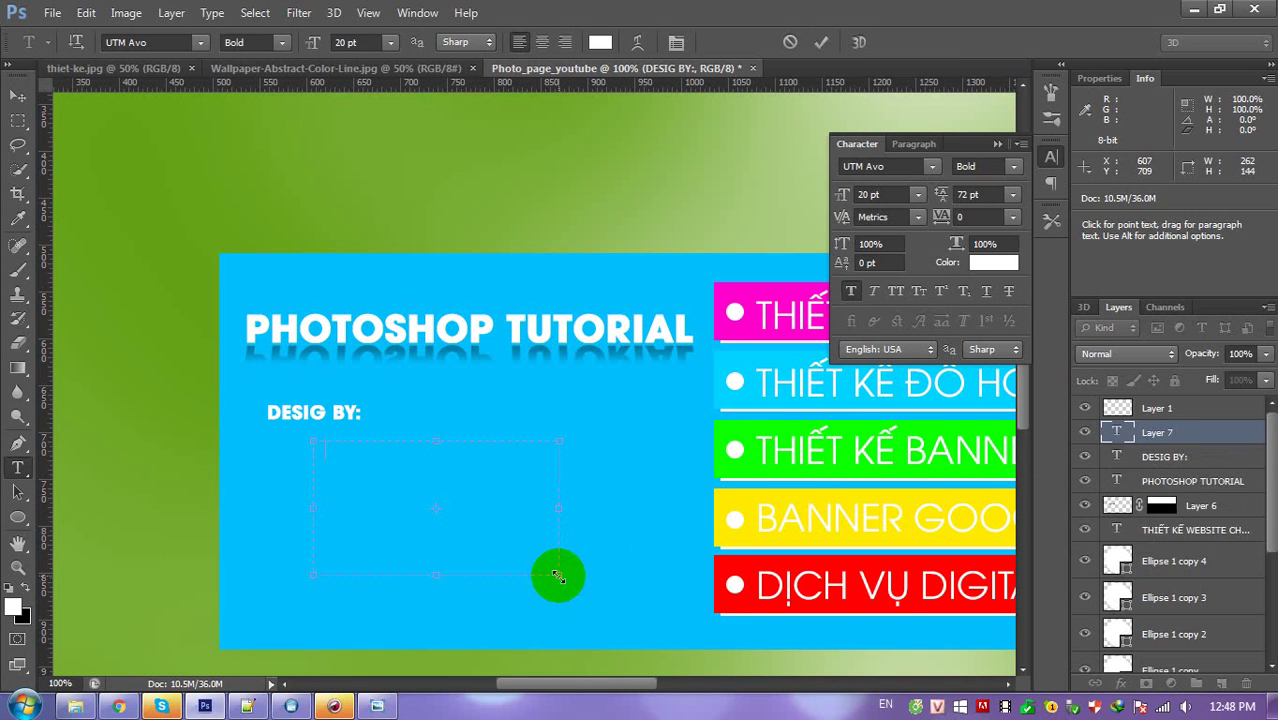
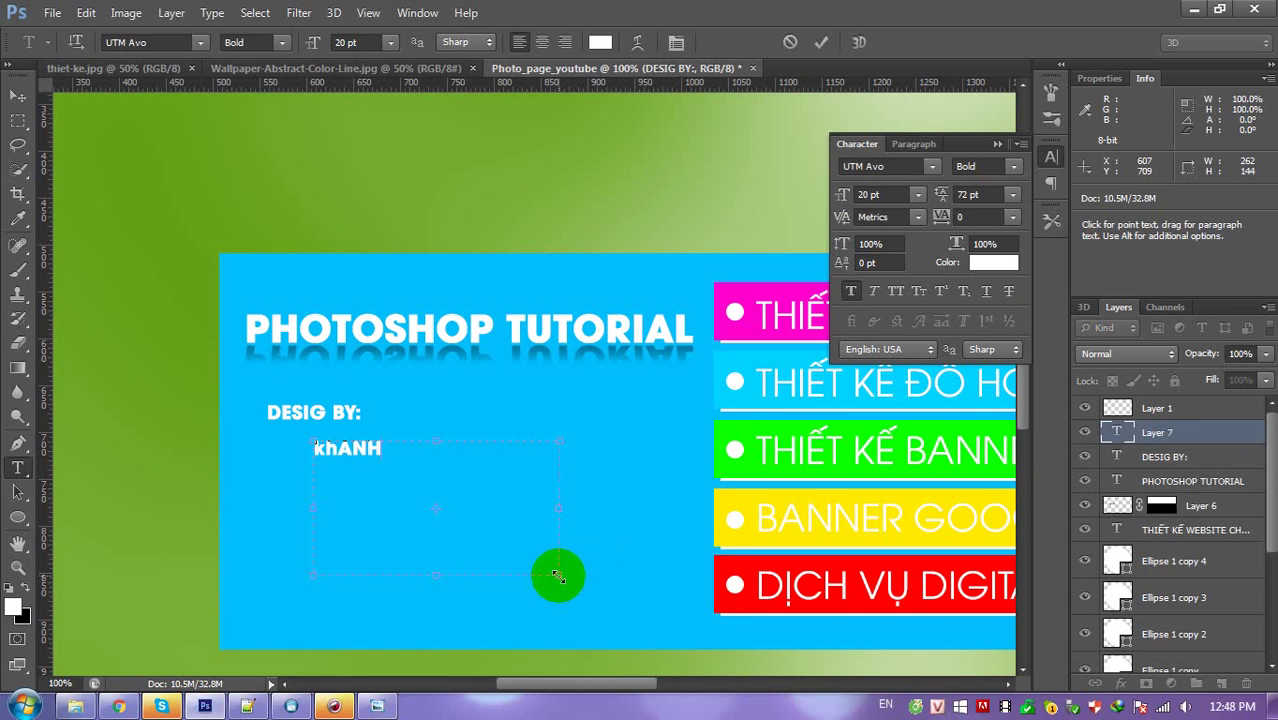
pyautogui.hotkey('ctrl', 'a')
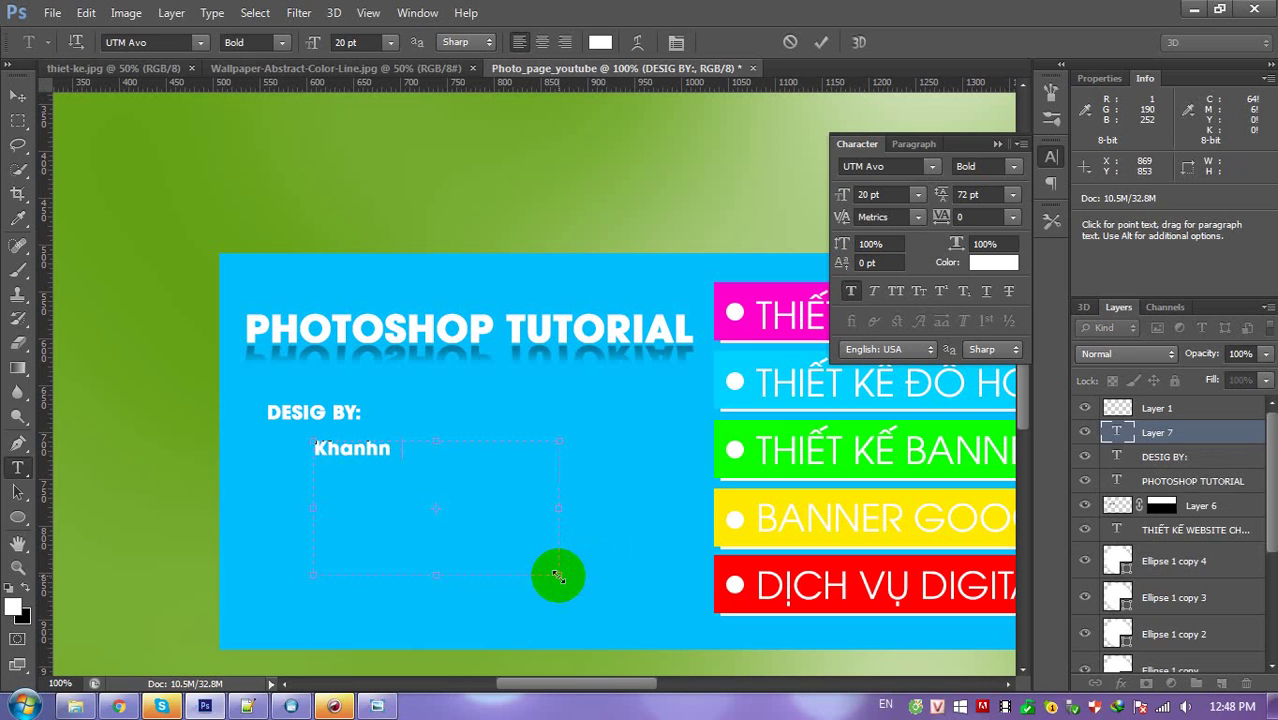
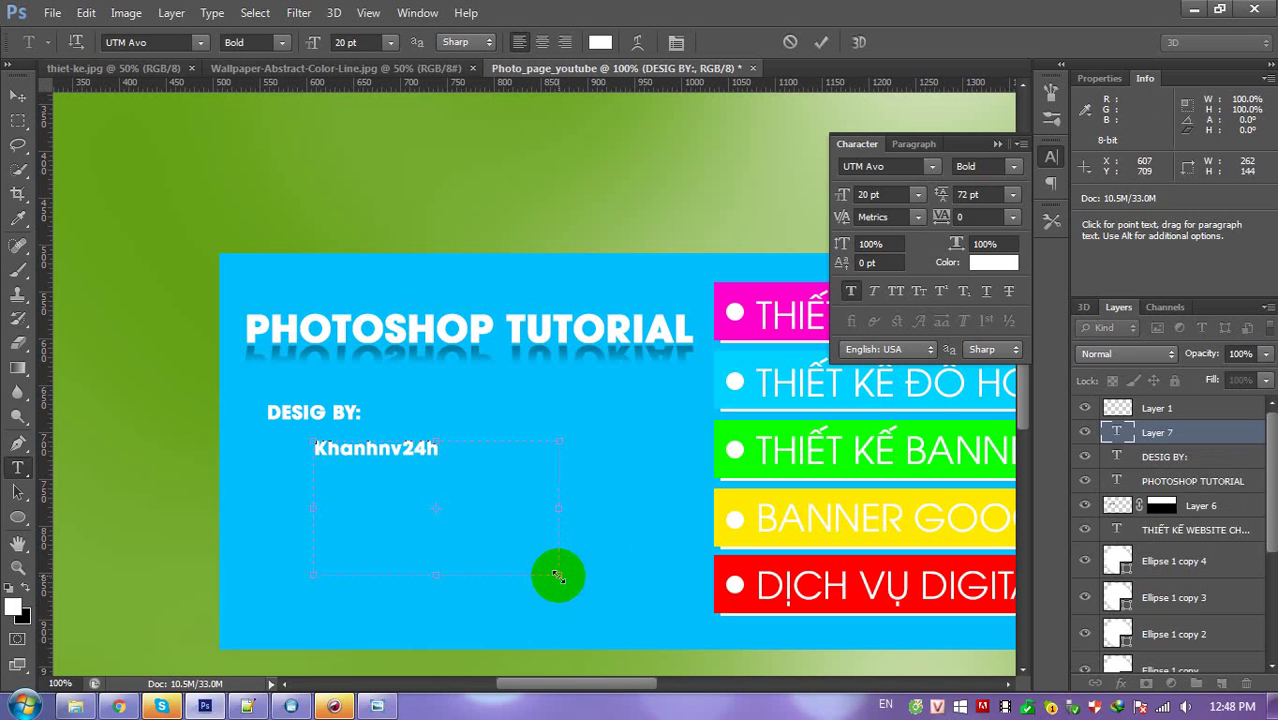
pyautogui.press('Return')
pyautogui.press('BackSpace')
pyautogui.press('BackSpace')
# Step: Set the contact text's leading to Auto and enter the Skype id
pyautogui.hotkey('ctrl', 'a')
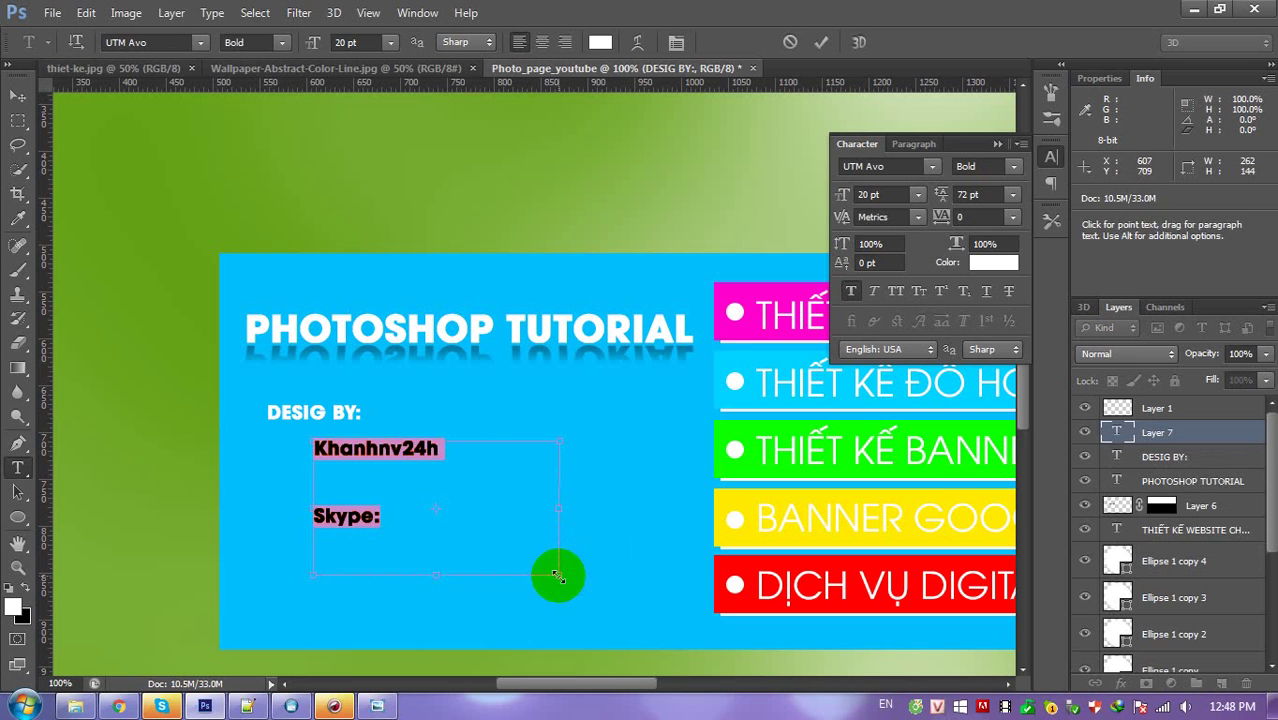
pyautogui.click(1010, 195)
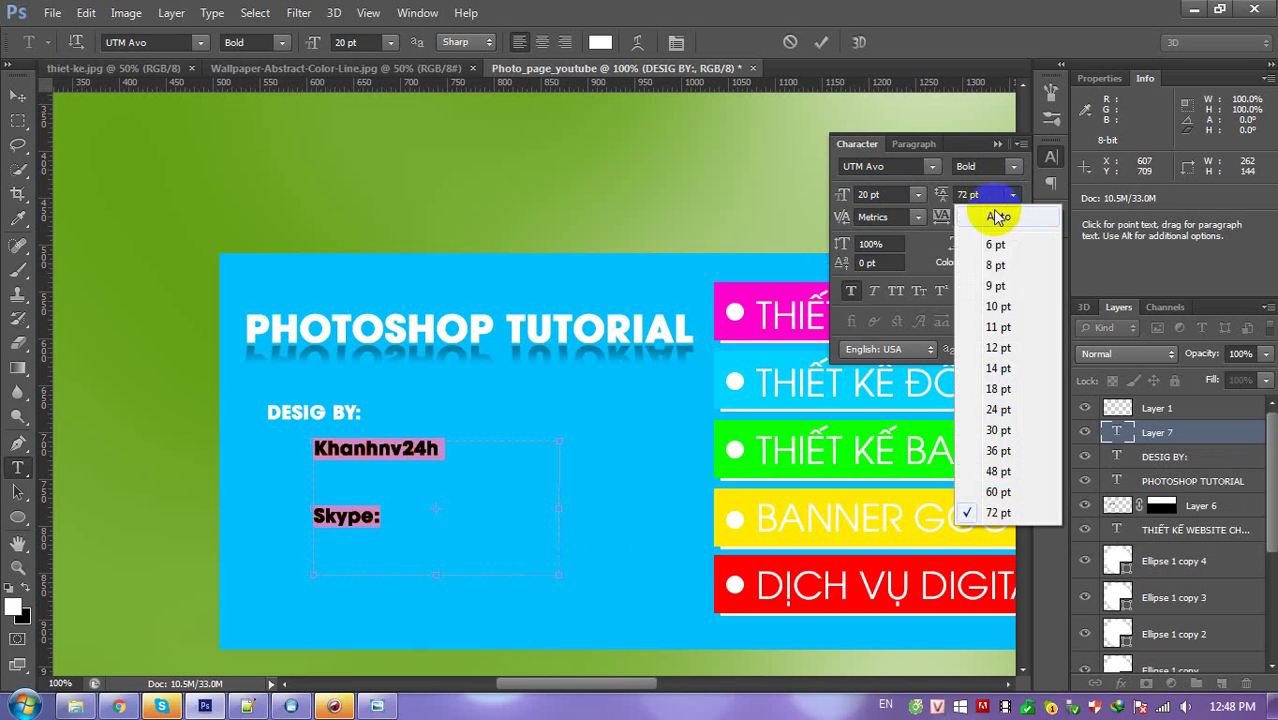
pyautogui.click(393, 470)
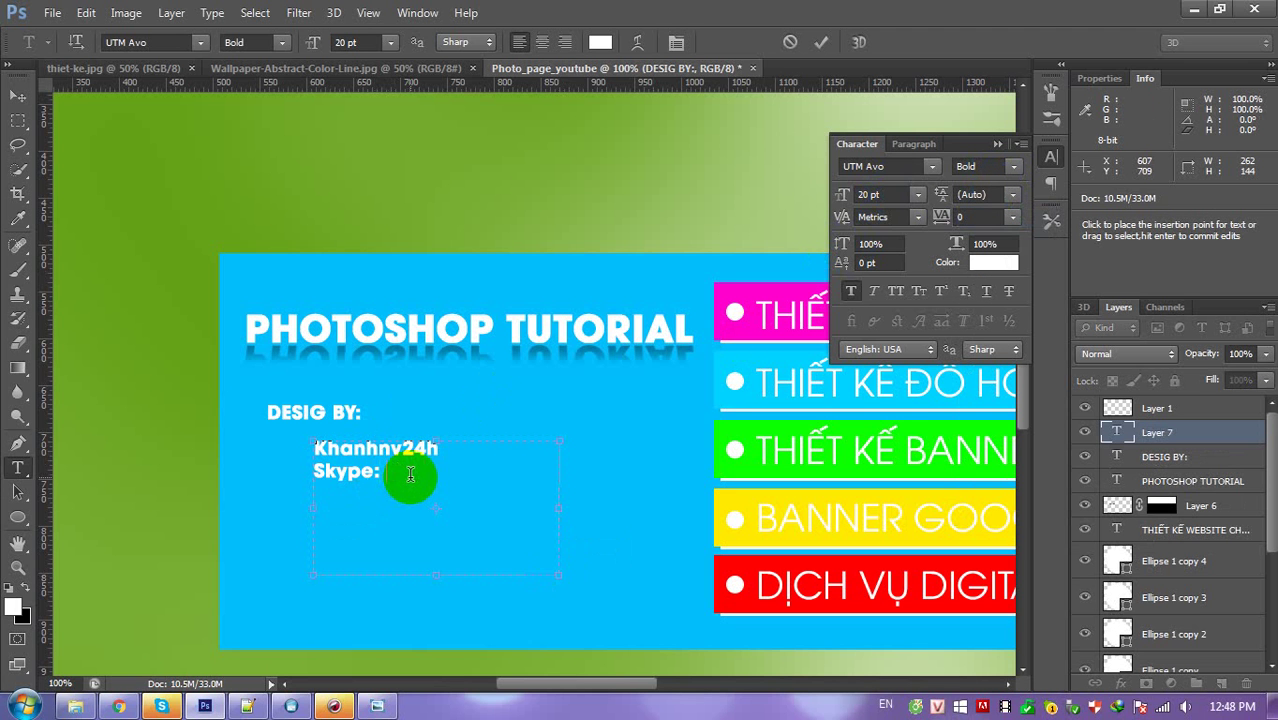
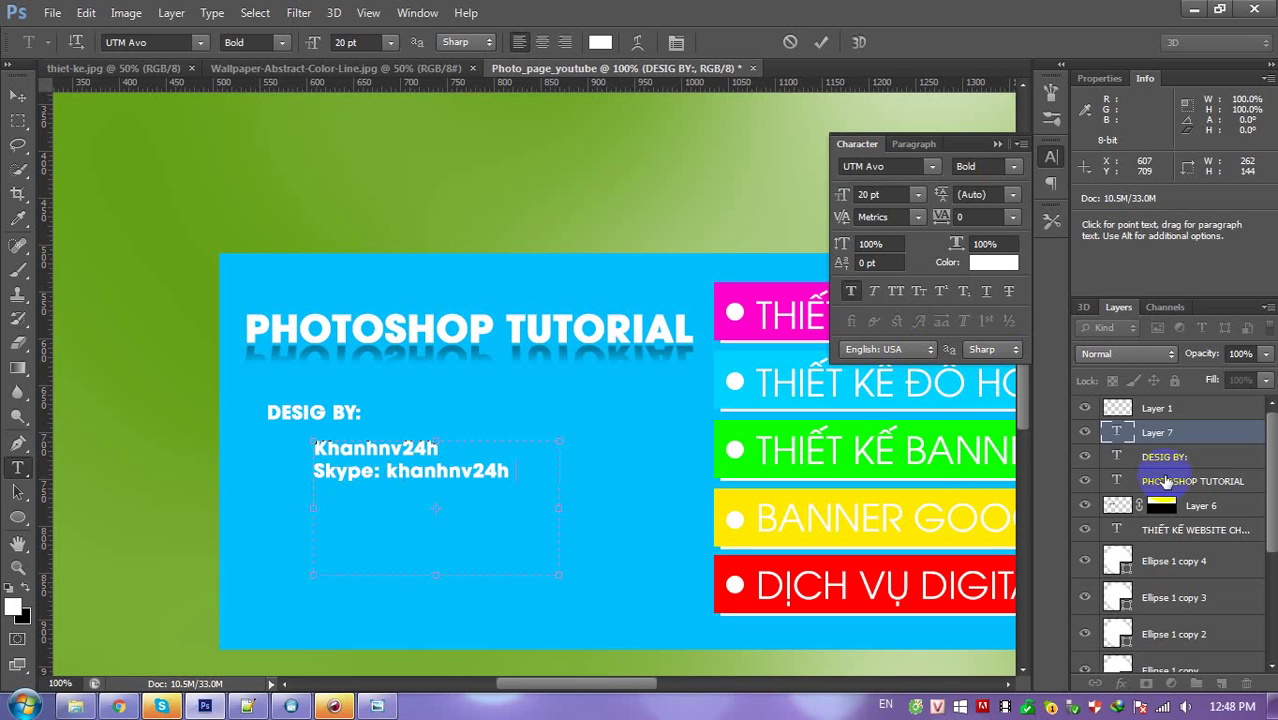
pyautogui.click(1157, 432)
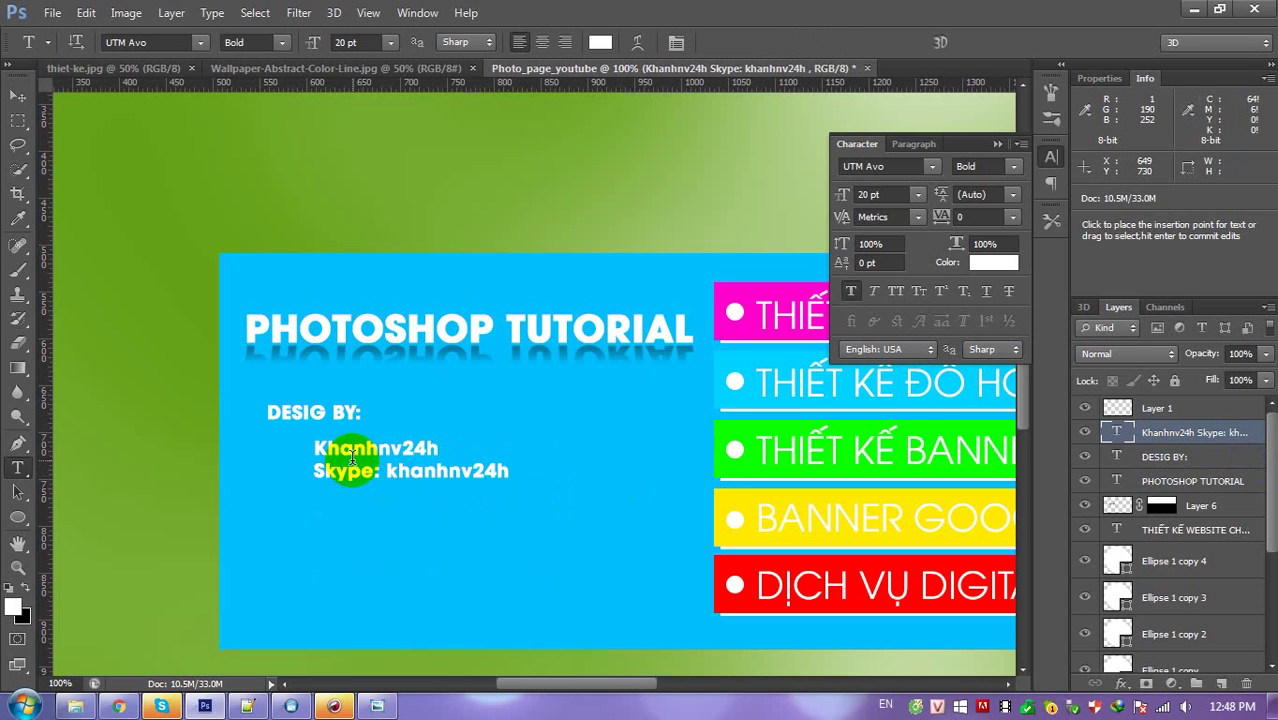
# Step: Complete the e-mail domain and widen the text box so the address fits one line
pyautogui.press('v')
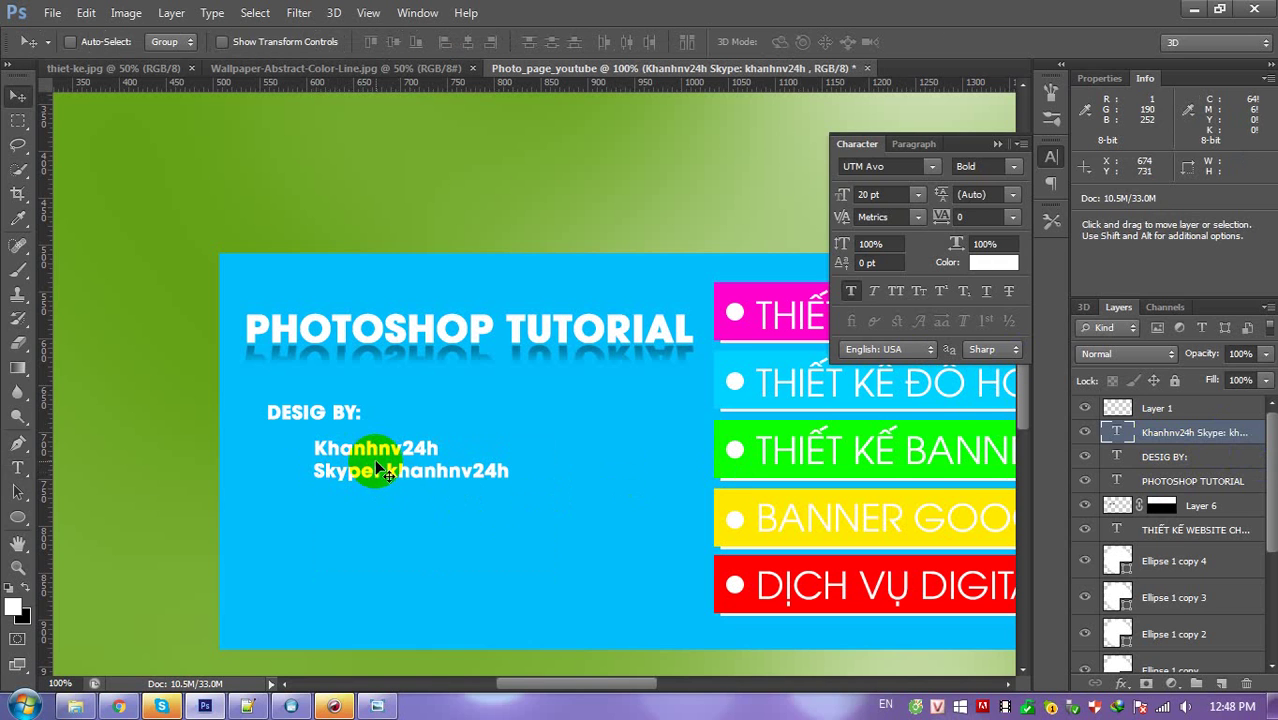
pyautogui.press('Tab')
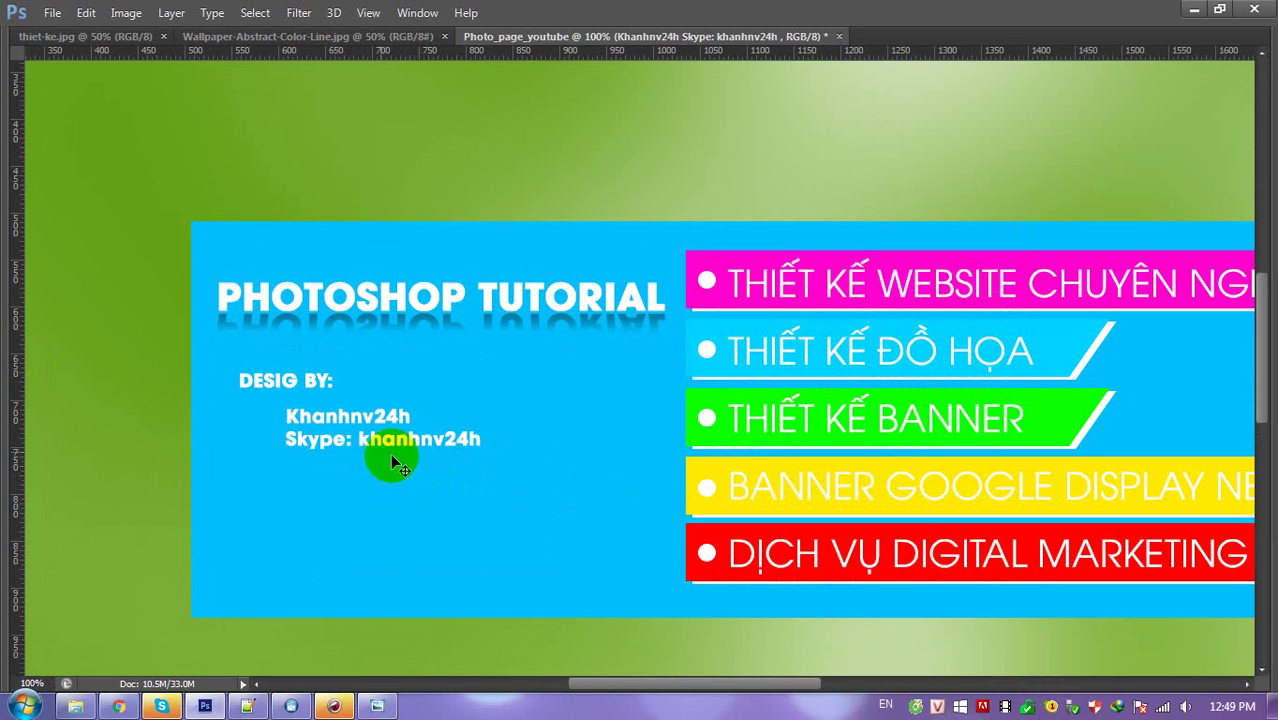
pyautogui.press('t')
pyautogui.click(393, 455)
pyautogui.write('g- mail.c')
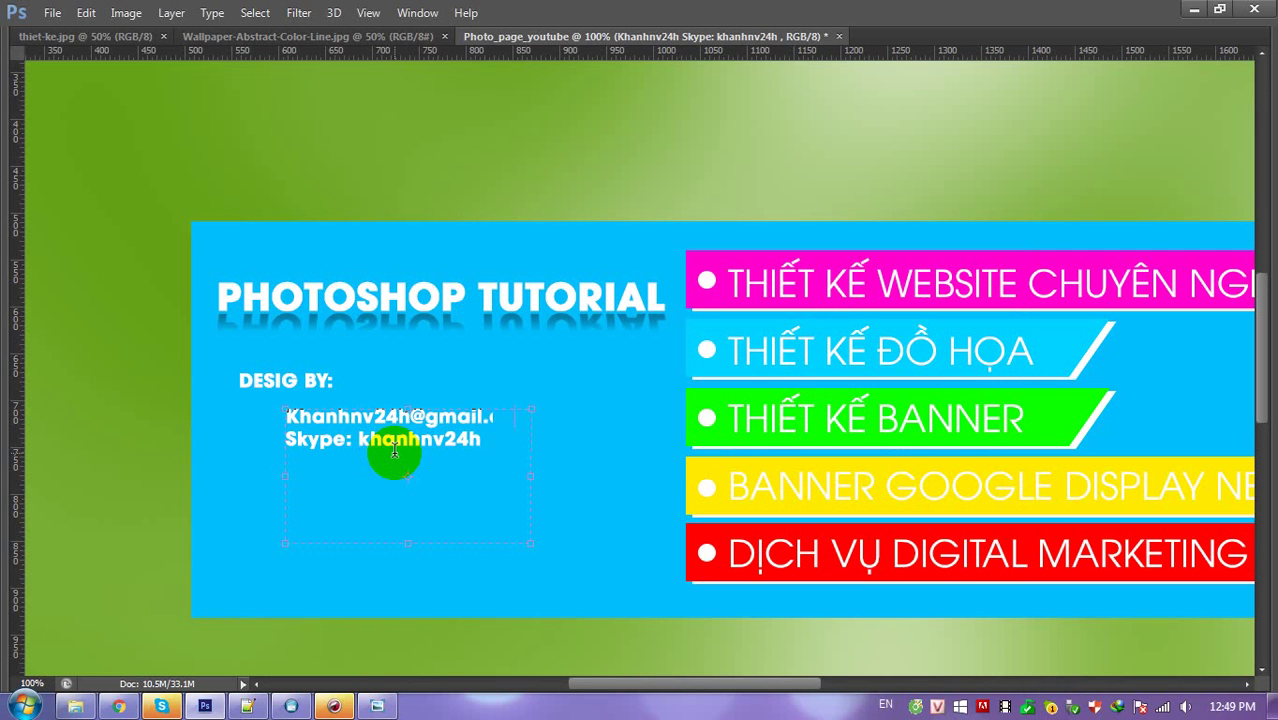
pyautogui.write('om')
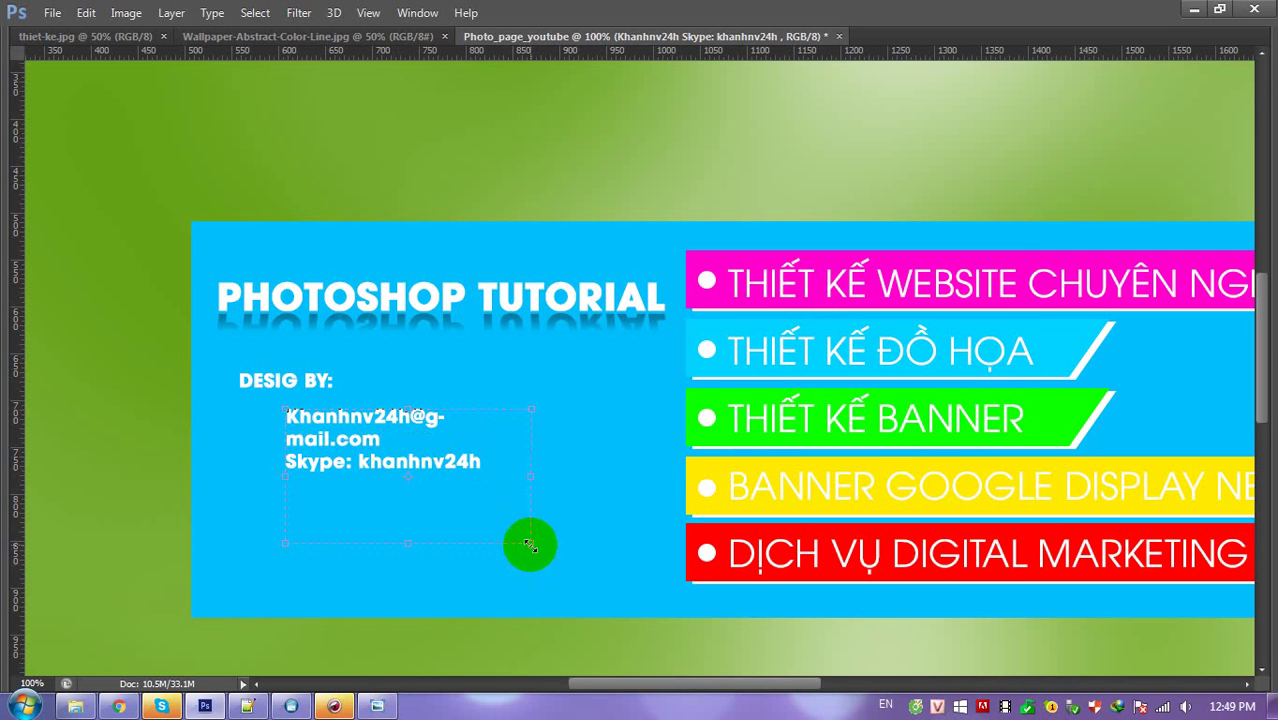
pyautogui.moveTo(531, 544); pyautogui.dragTo(567, 547)
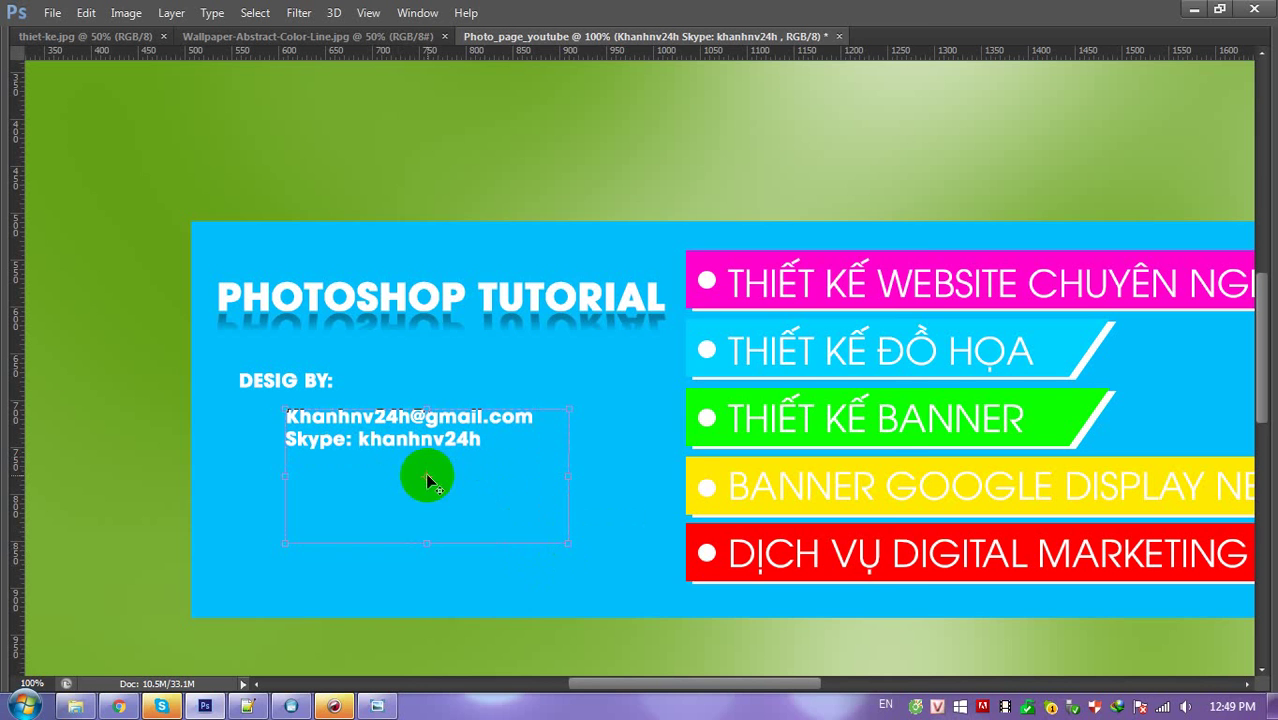
pyautogui.hotkey('ctrl', 'Return')
# Step: Save the banner as Photo_page_youtube.psd
pyautogui.hotkey('ctrl', 's')
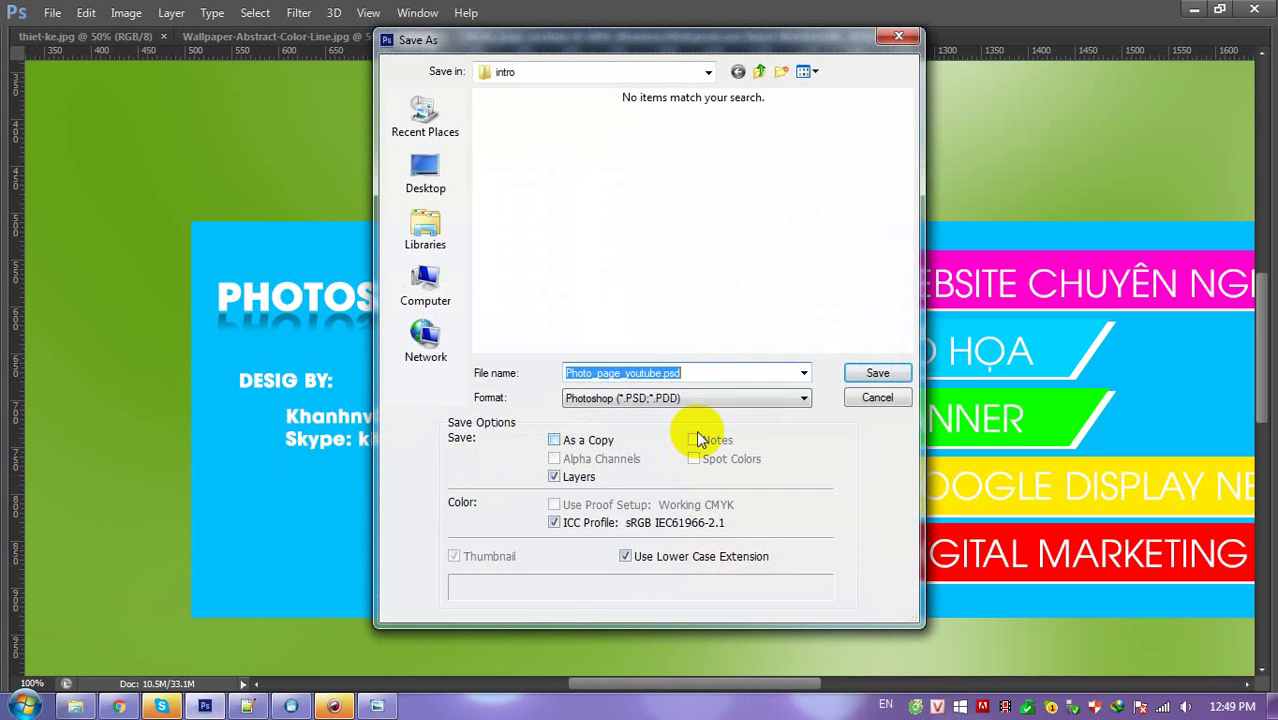
pyautogui.click(864, 376)
pyautogui.click(846, 209)
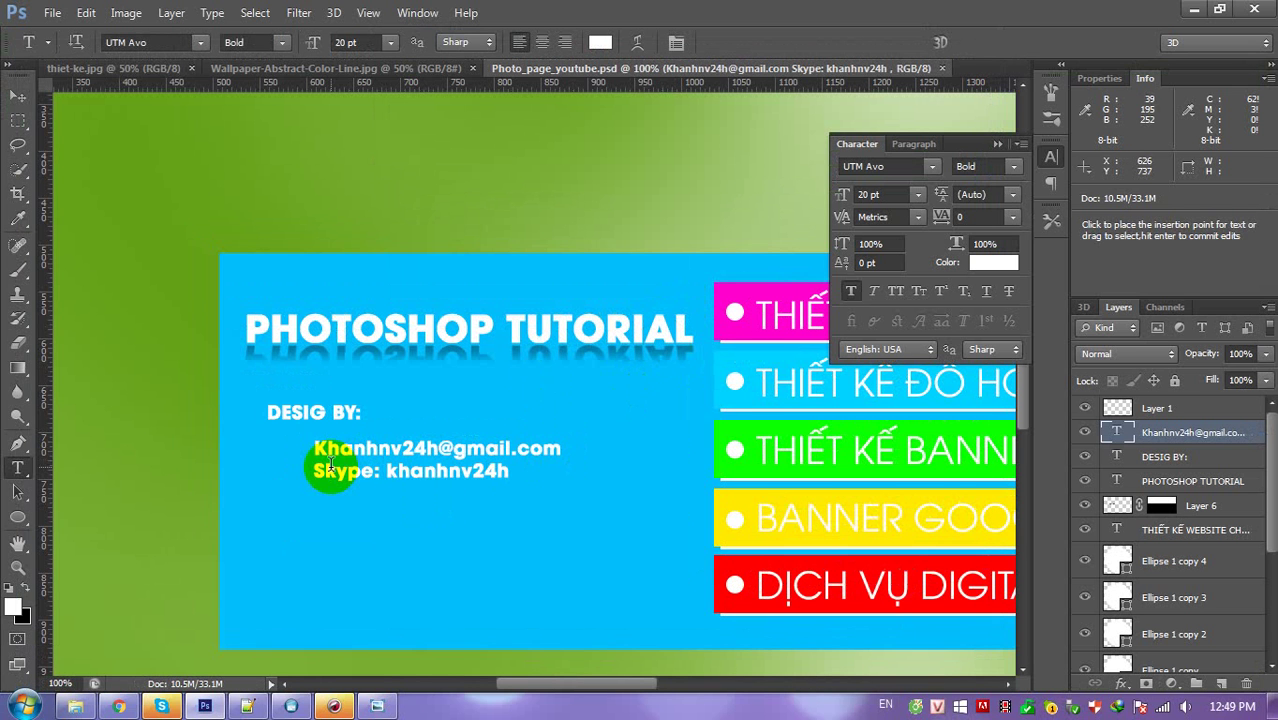
# Step: Add a blank line between the e-mail and Skype lines in the contact block
pyautogui.click(316, 470)
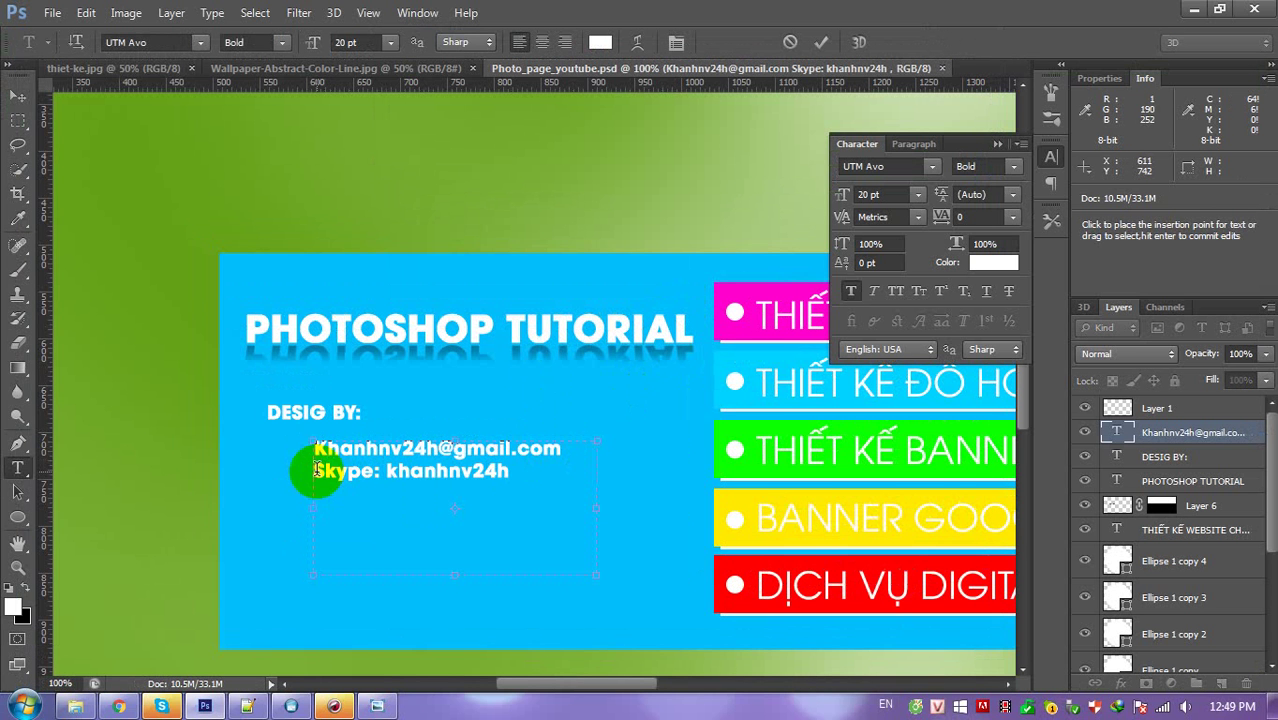
pyautogui.press('Return')
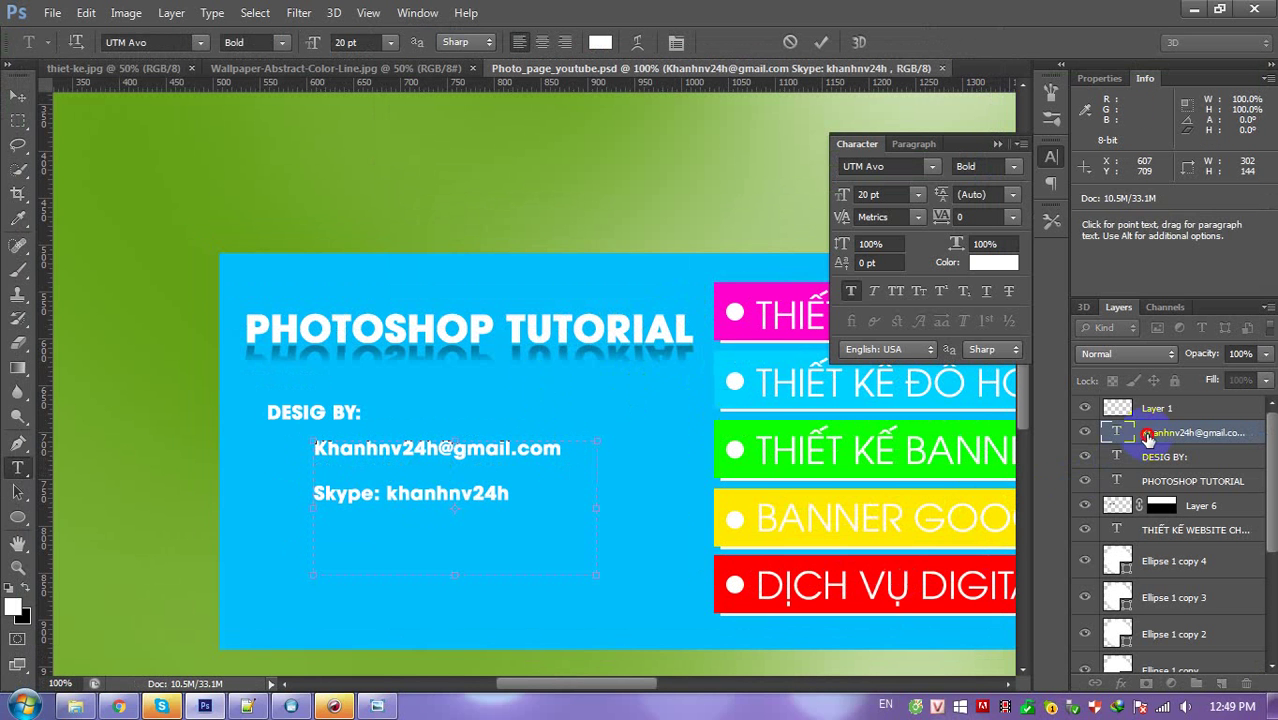
pyautogui.click(893, 460)
pyautogui.press('Tab')
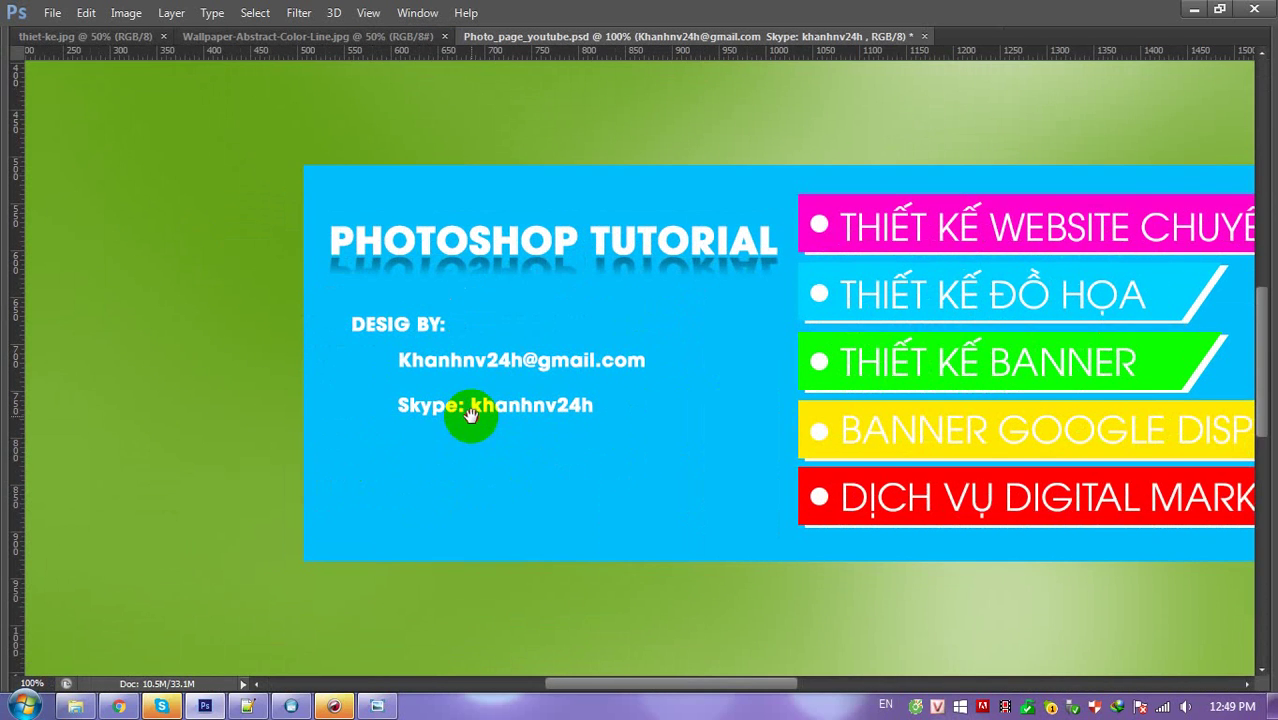
pyautogui.press('Tab')
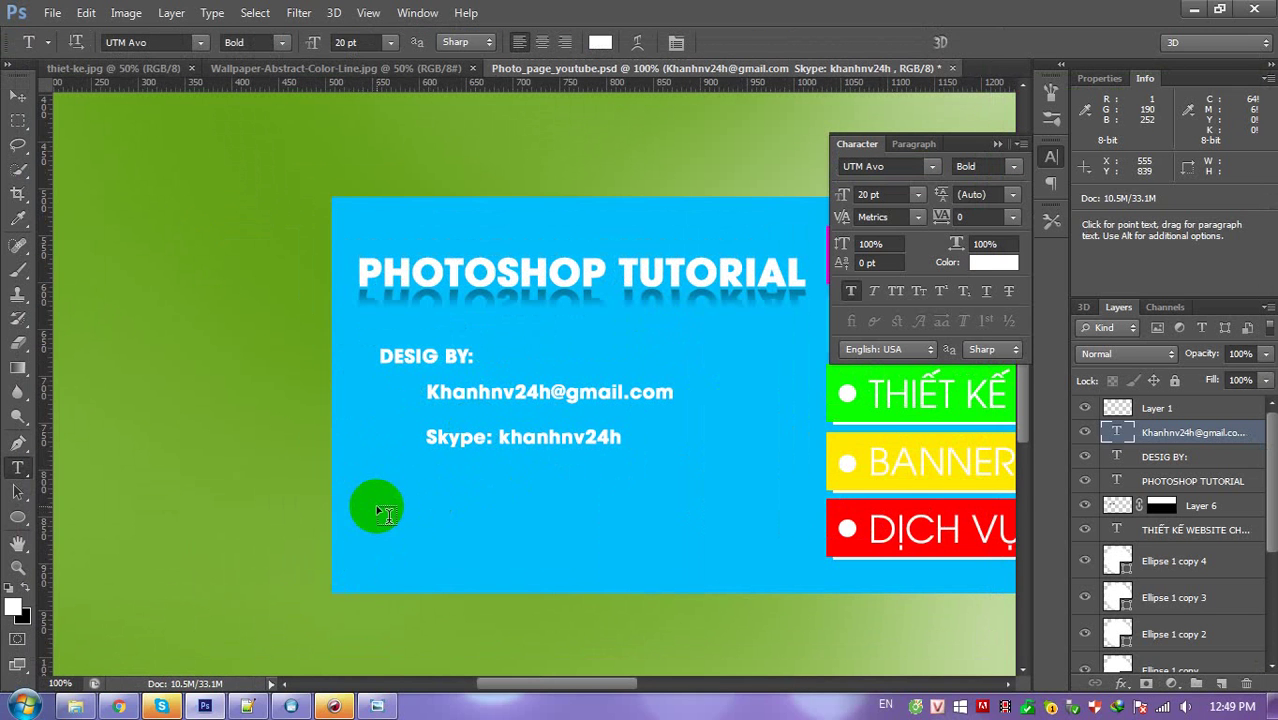
# Step: Type the tagline 'Chia sẽ để thành công' lower on the blue panel
pyautogui.click(376, 512)
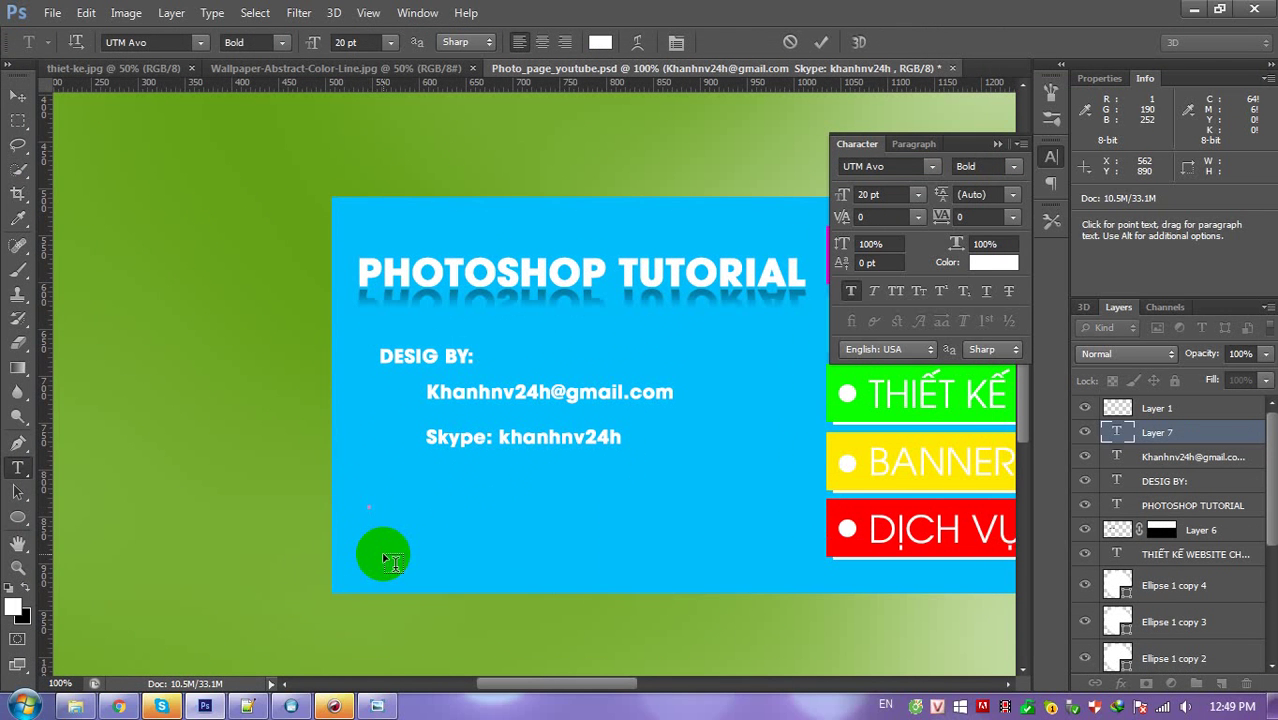
pyautogui.write('Chui')
pyautogui.press('BackSpace')
pyautogui.press('BackSpace')
pyautogui.write('i')
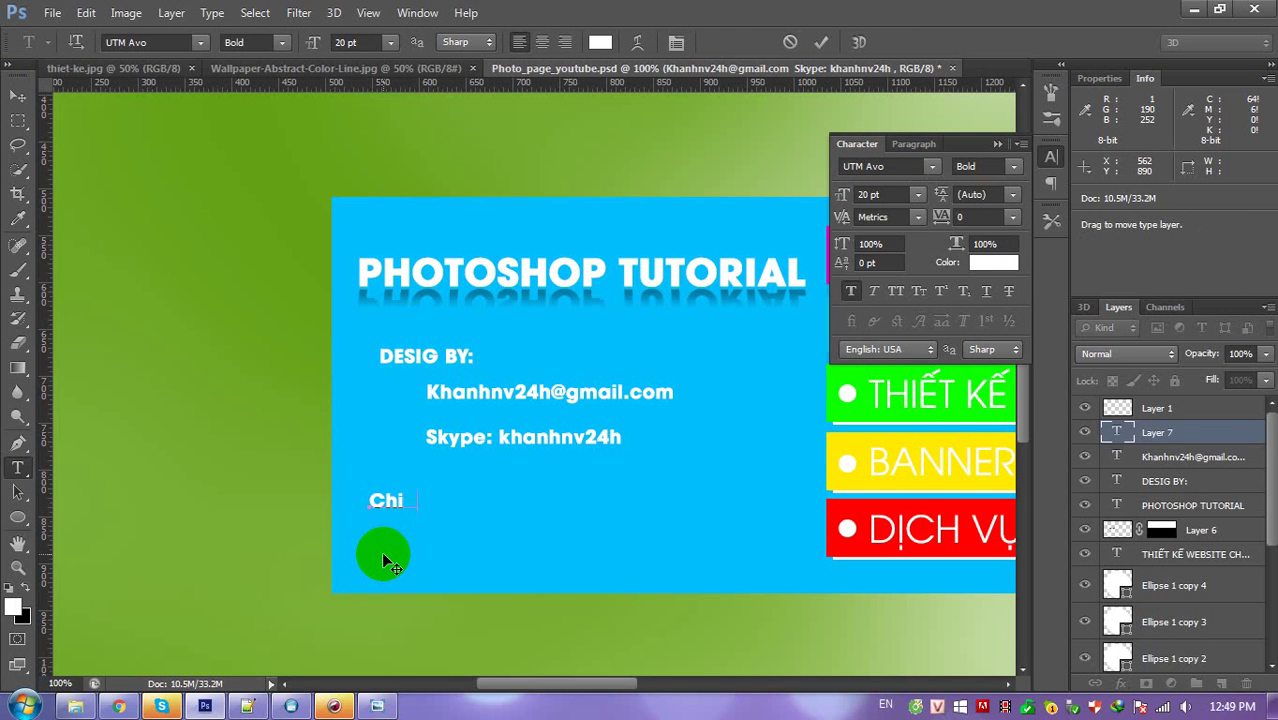
pyautogui.write('a seẽ d')
pyautogui.write('ể thanh công')
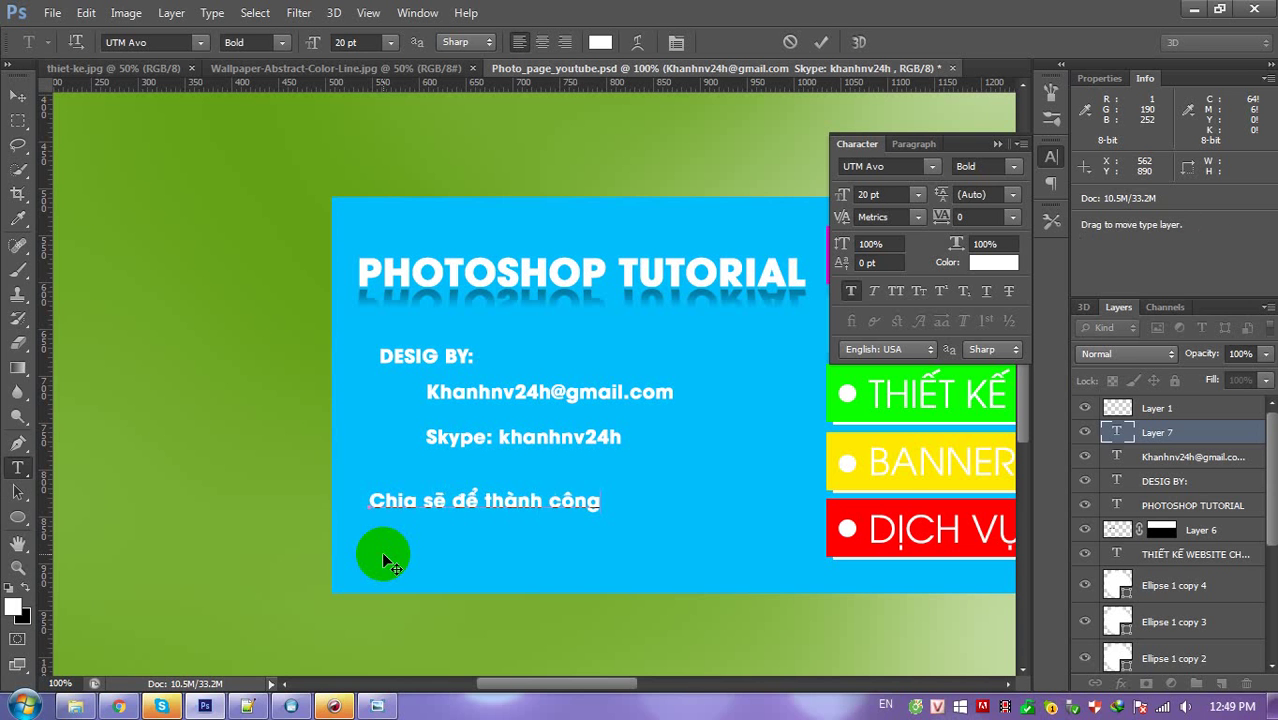
# Step: Set the tagline to UTM Caviar at 36 pt
pyautogui.hotkey('ctrl', 'a')
pyautogui.click(931, 166)
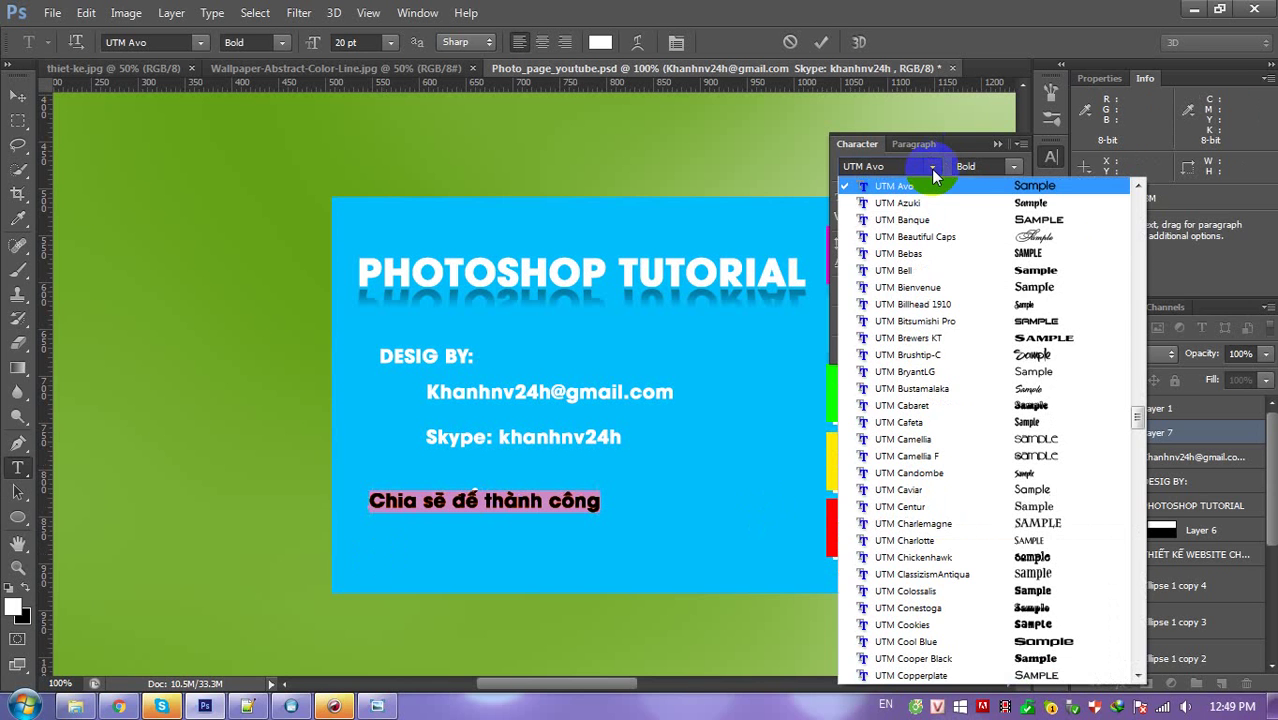
pyautogui.click(955, 288)
pyautogui.click(877, 262)
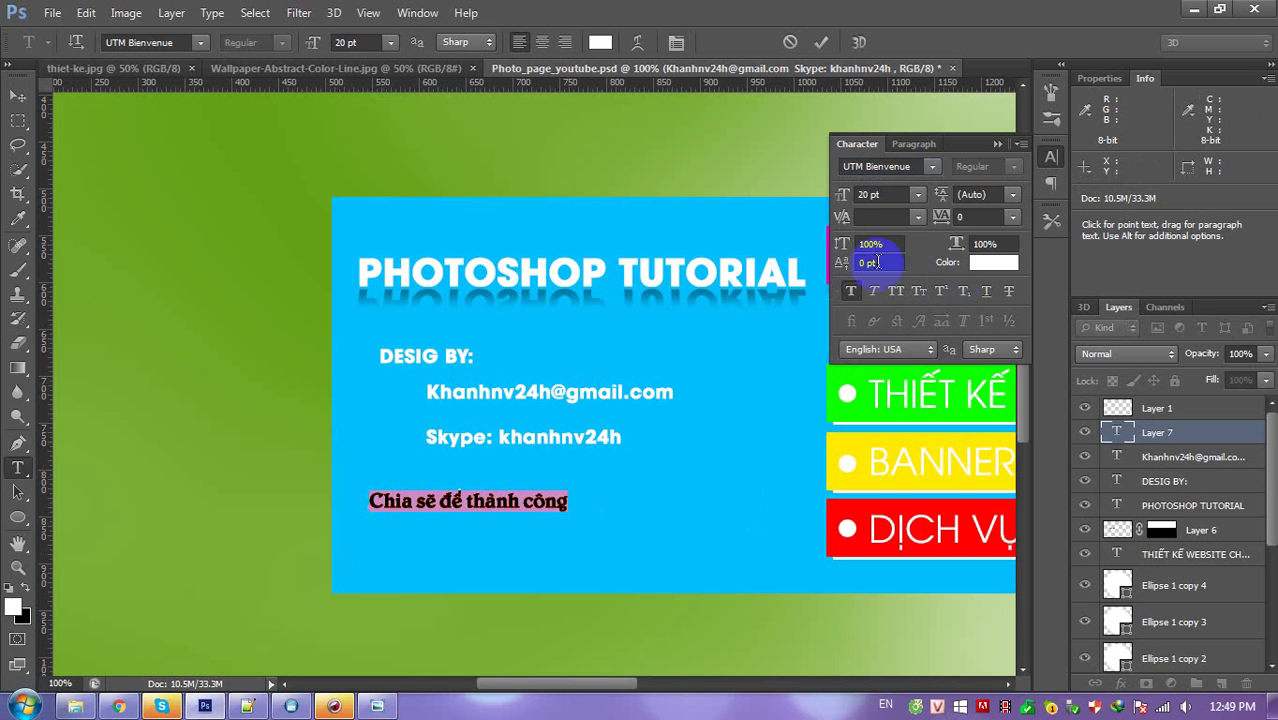
pyautogui.click(917, 196)
pyautogui.click(930, 166)
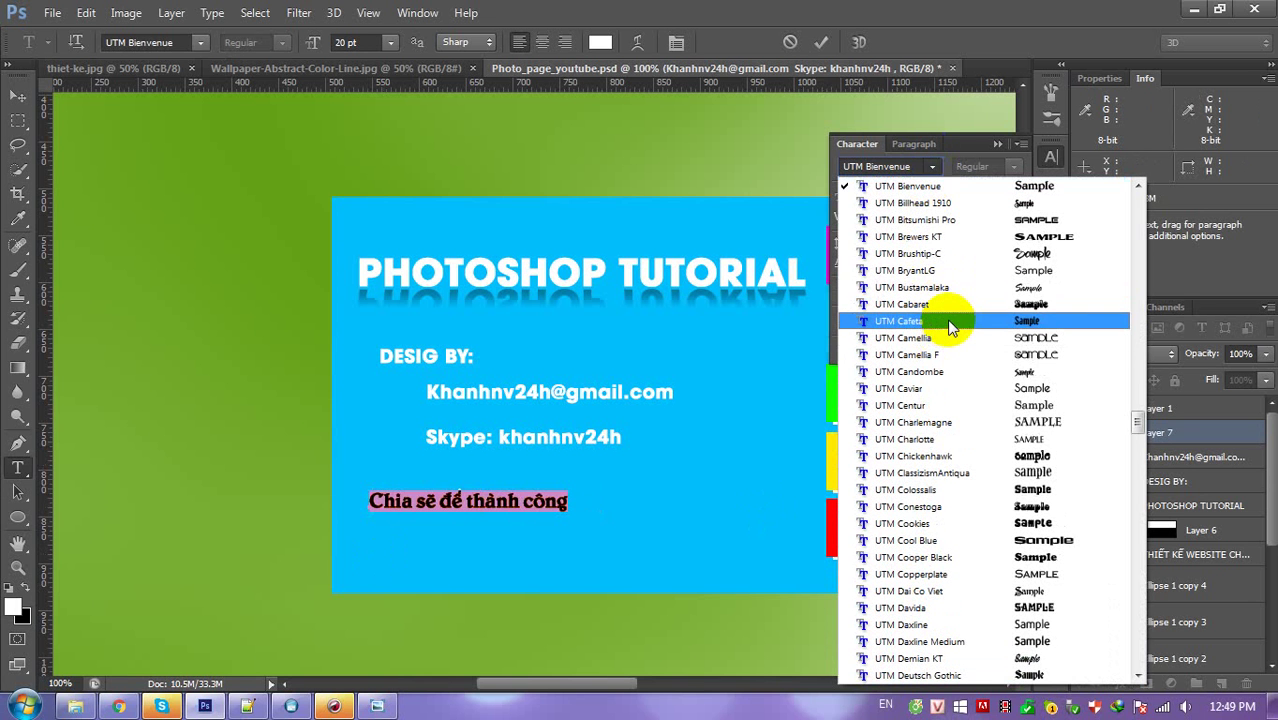
pyautogui.click(958, 390)
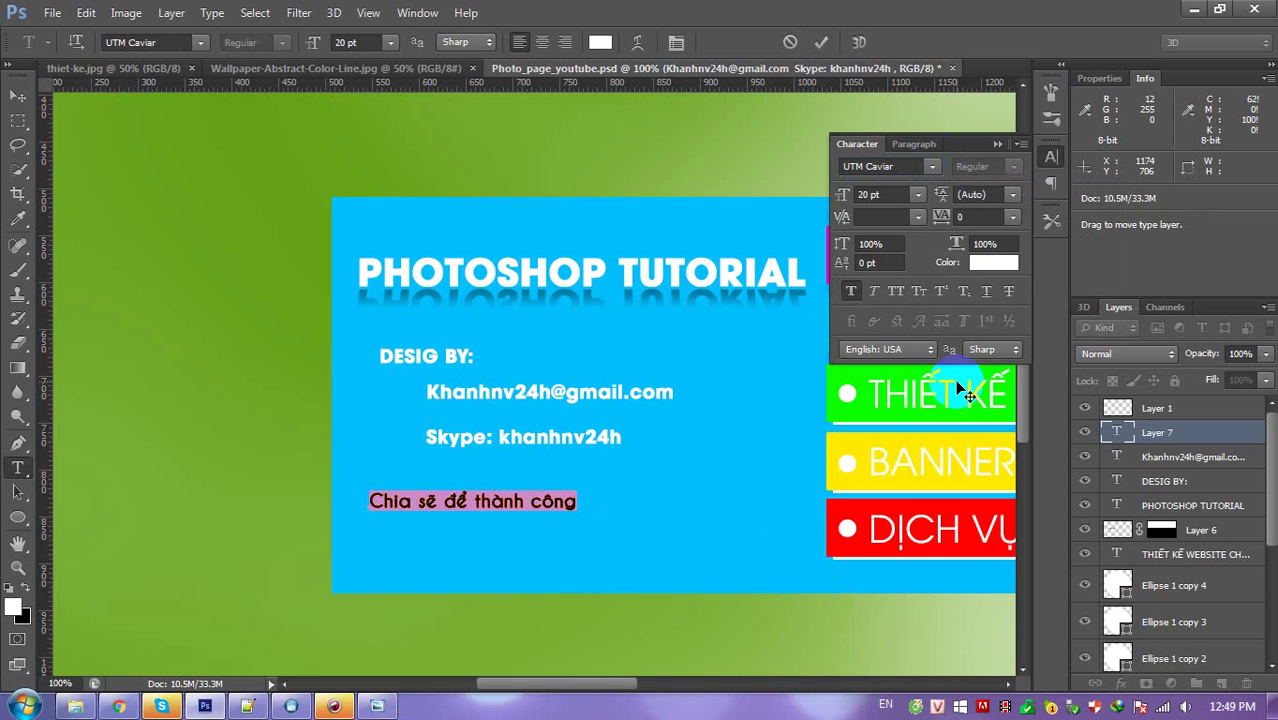
pyautogui.click(917, 195)
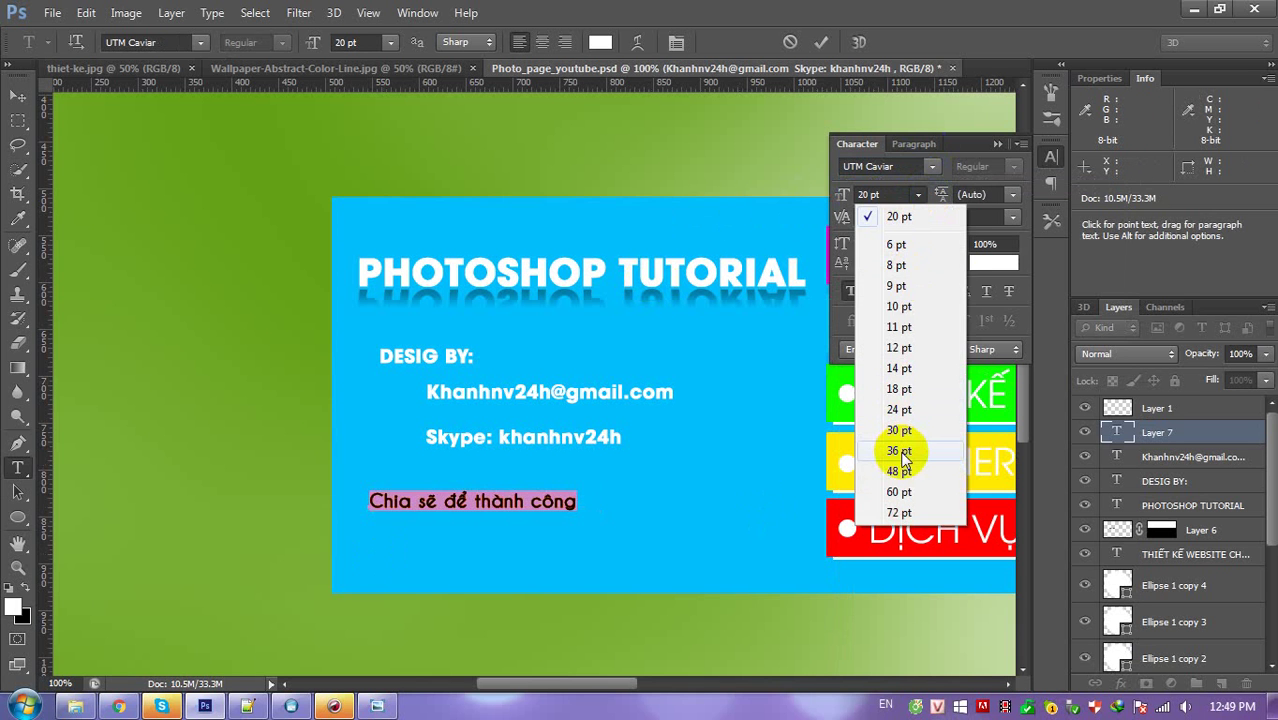
pyautogui.click(901, 450)
# Step: Nudge the tagline slightly right and down, then zoom out to view the banner
pyautogui.click(18, 95)
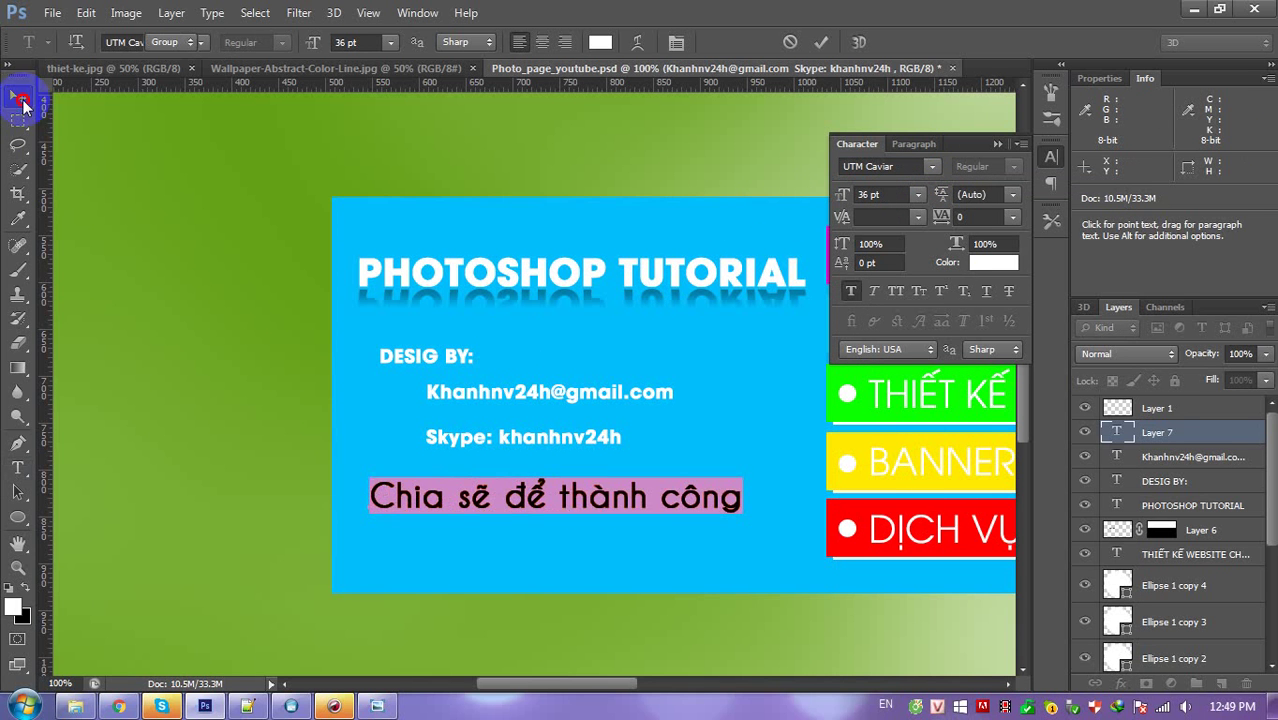
pyautogui.moveTo(535, 507); pyautogui.dragTo(548, 514)
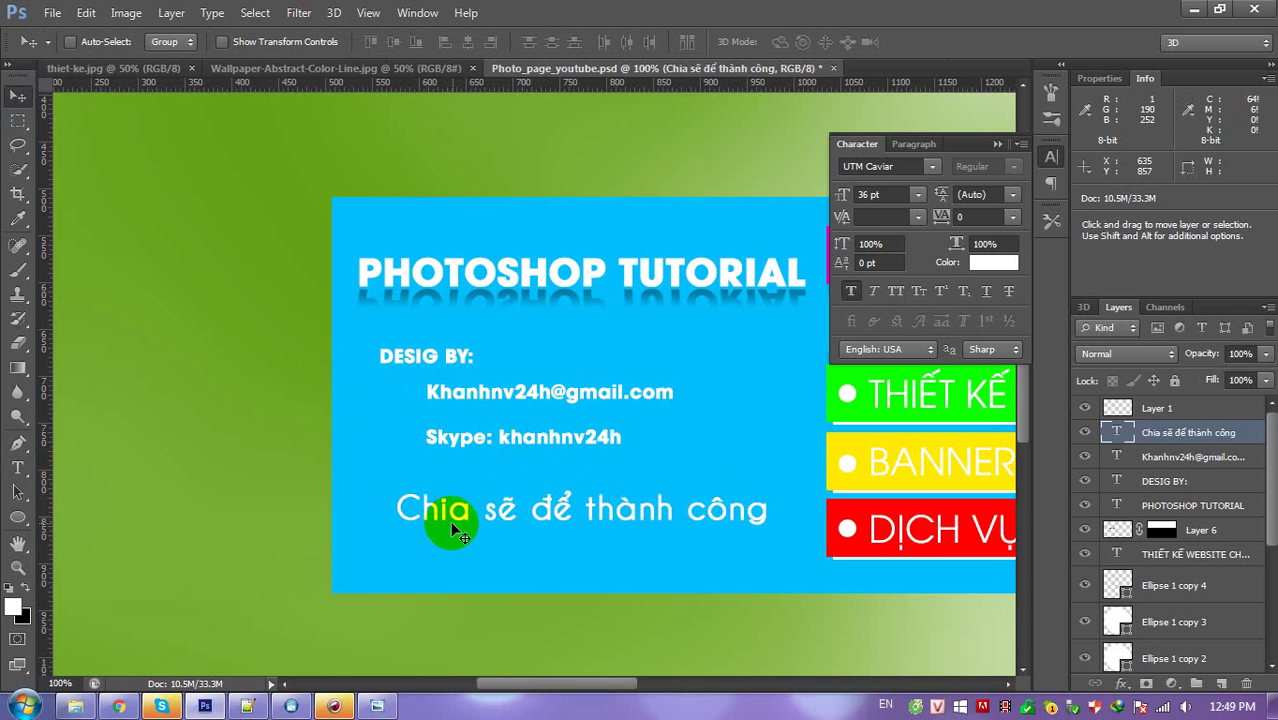
pyautogui.press('Tab')
pyautogui.press('Tab')
pyautogui.hotkey('ctrl', '-')
pyautogui.hotkey('ctrl', '-')
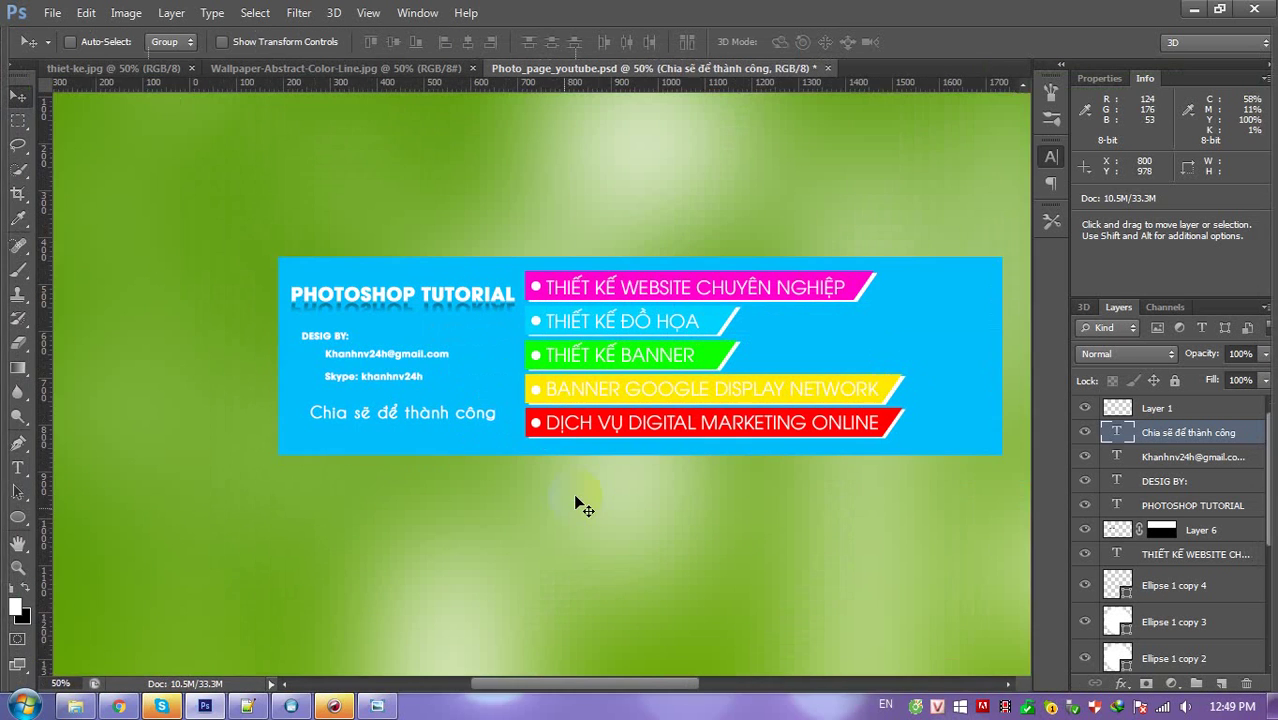
pyautogui.press('Tab')
pyautogui.press('Tab')
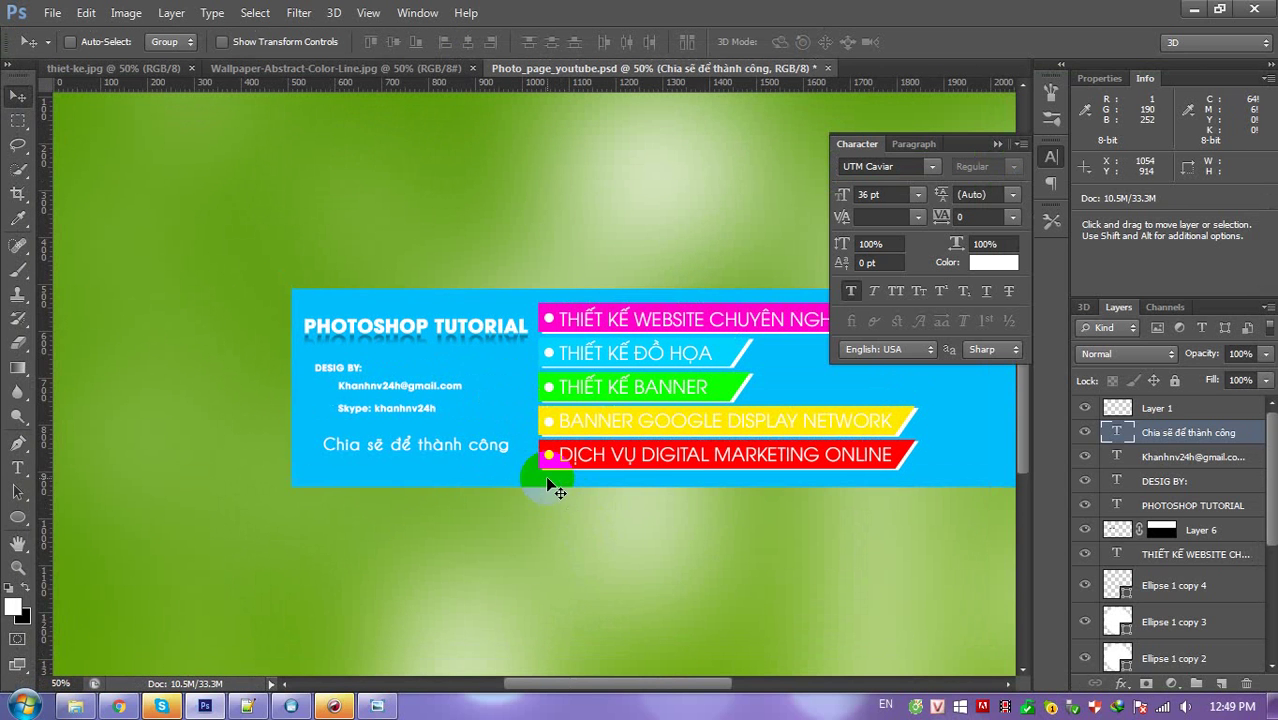
# Step: Load Rectangle 1's blue panel as a selection and add an empty Layer 7 above it
pyautogui.scroll(-1, 566, 523)
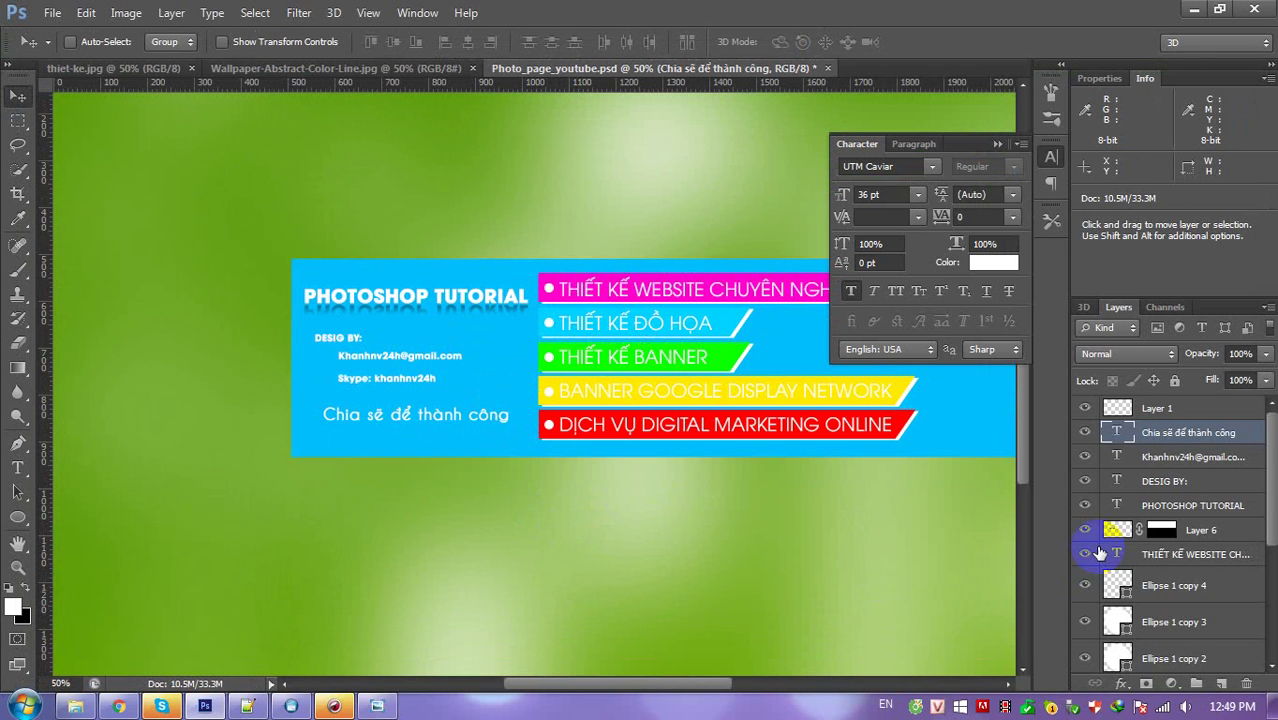
pyautogui.scroll(-3, 1098, 540)
pyautogui.scroll(-3, 1100, 570)
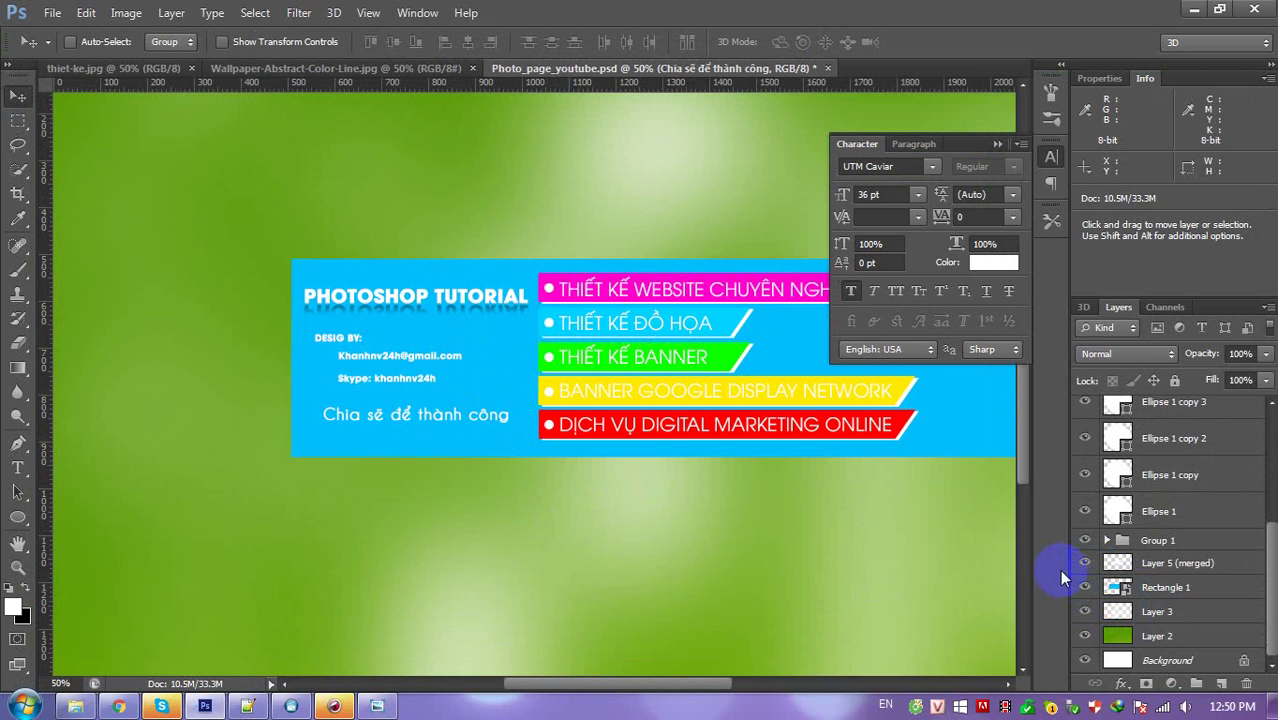
pyautogui.click(1113, 589)
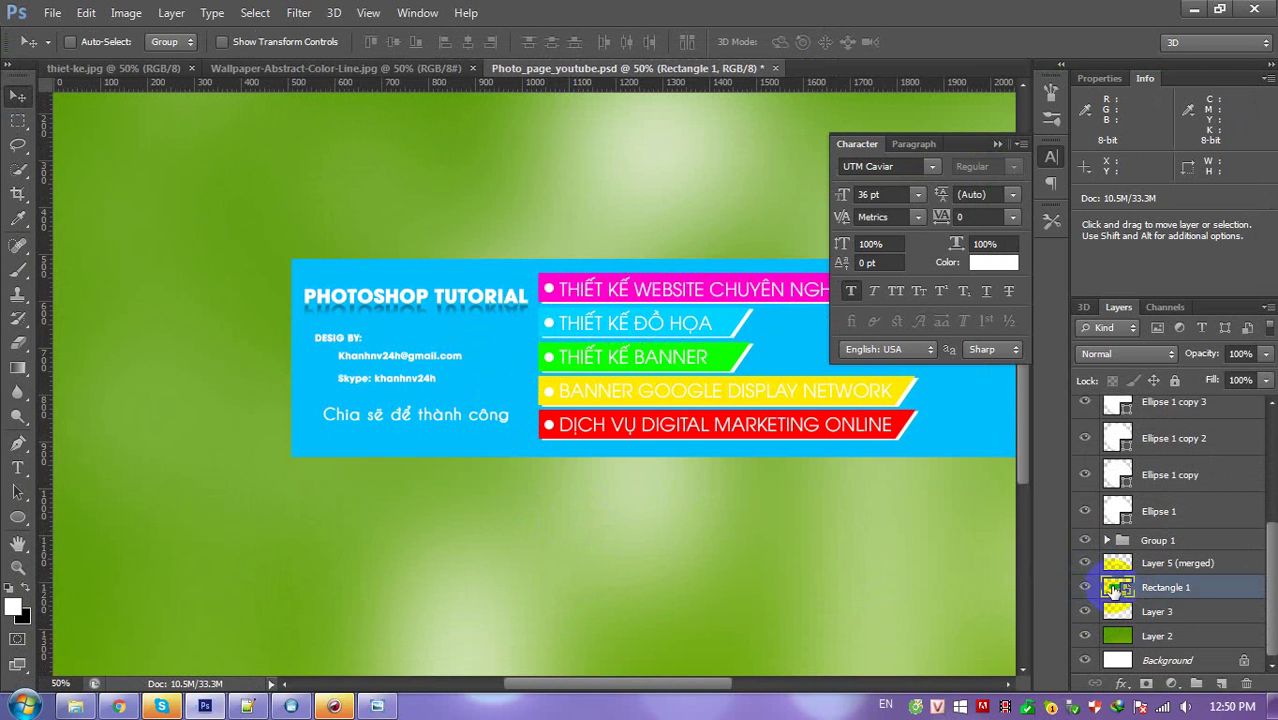
pyautogui.keyDown('ctrl'); pyautogui.click(1113, 589); pyautogui.keyUp('ctrl')
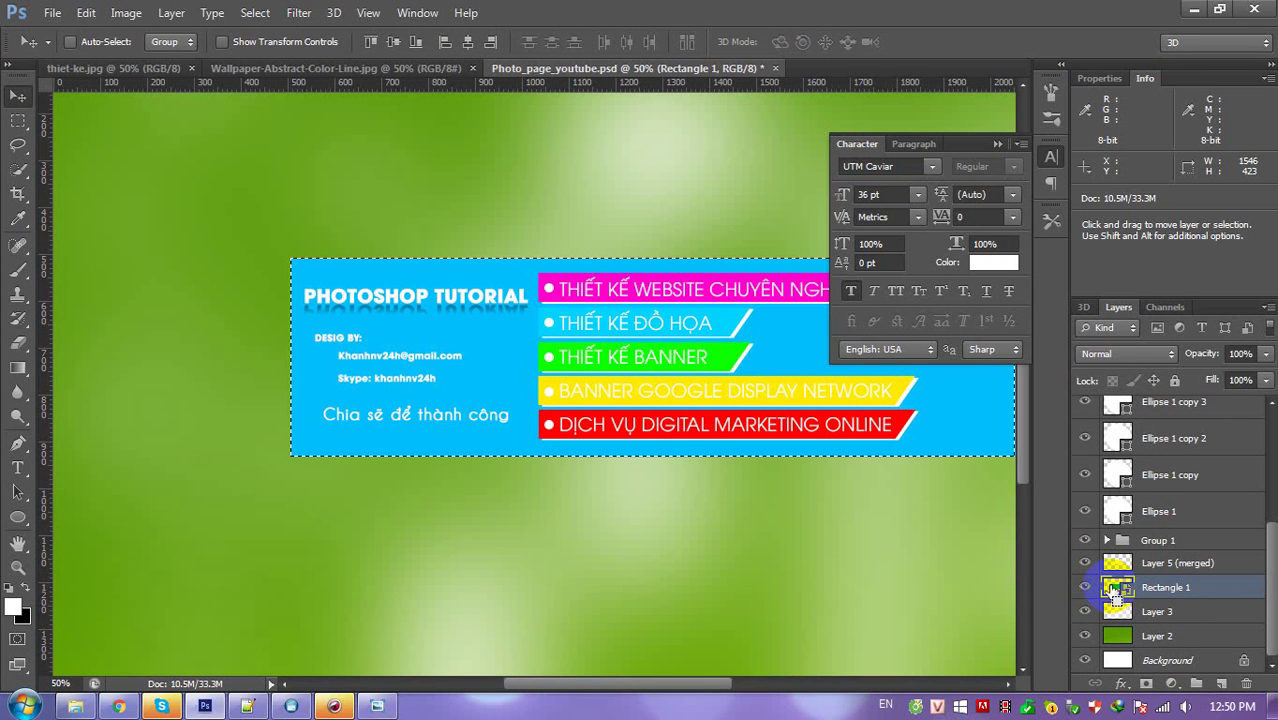
pyautogui.click(1120, 610)
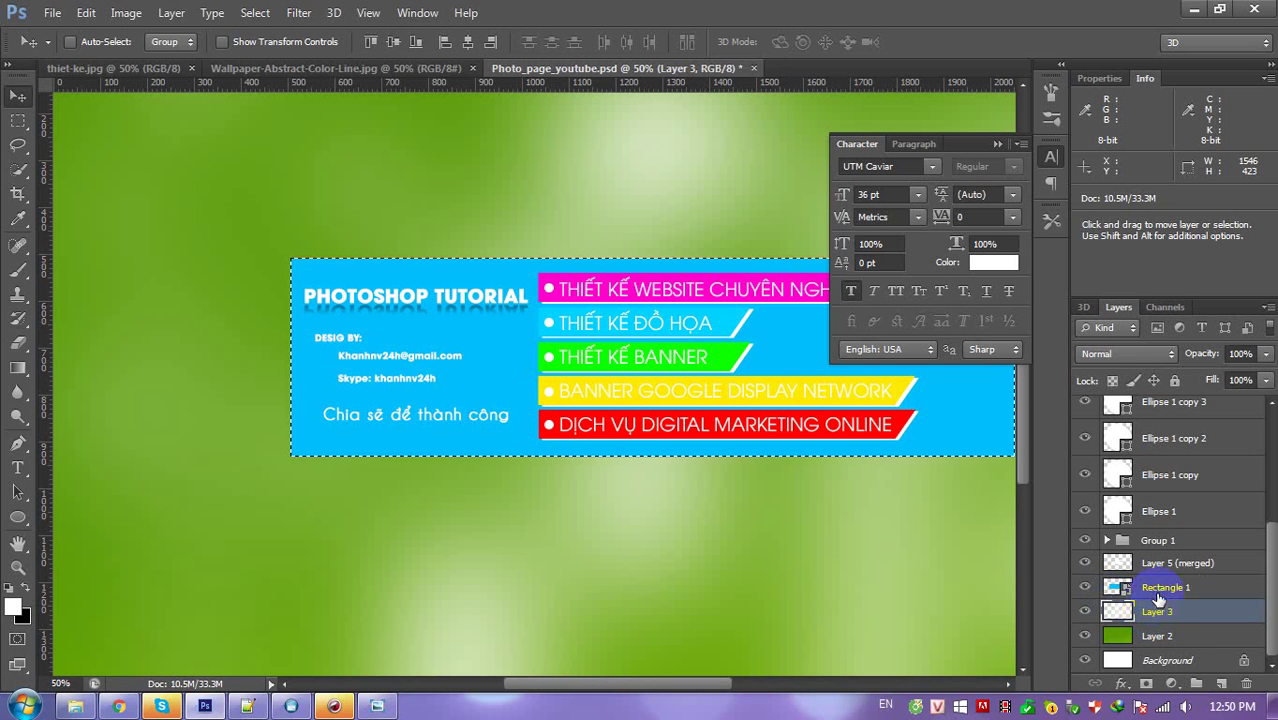
pyautogui.click(1150, 590)
pyautogui.click(1221, 683)
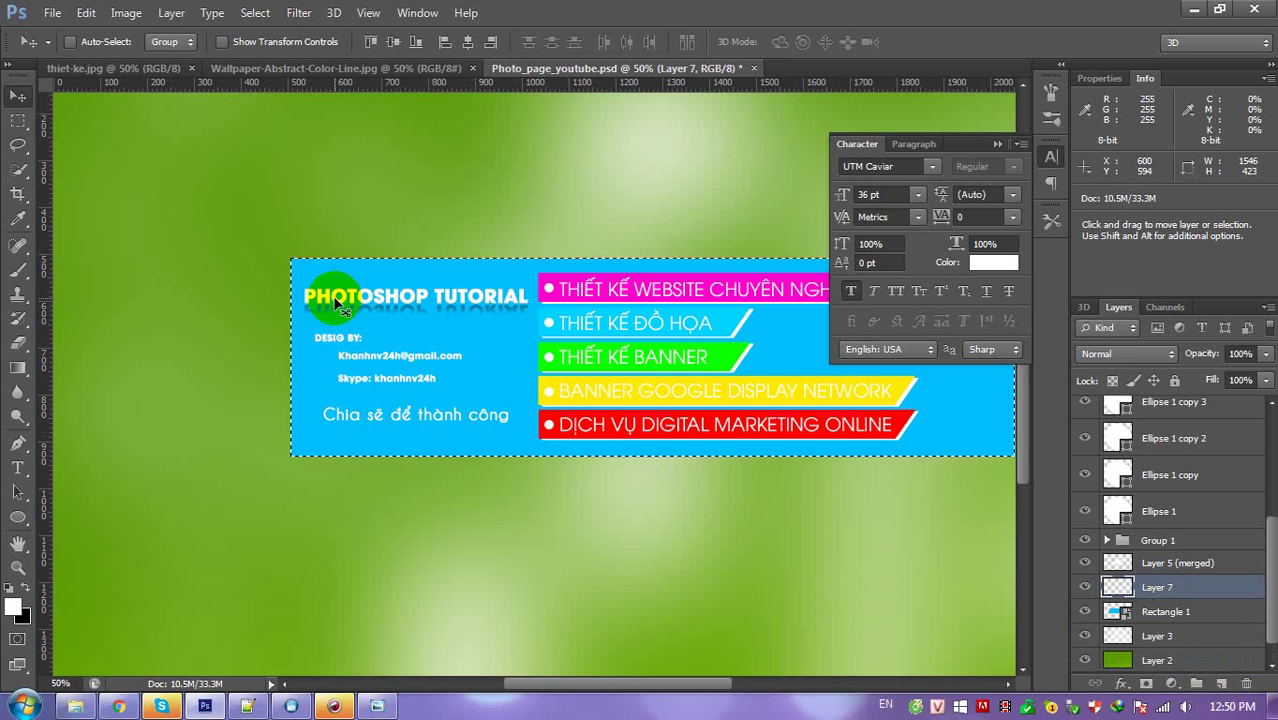
# Step: Fill the selection with white on Layer 7, duplicate it, and scale the copy to 422 px tall
pyautogui.hotkey('alt', 'BackSpace')
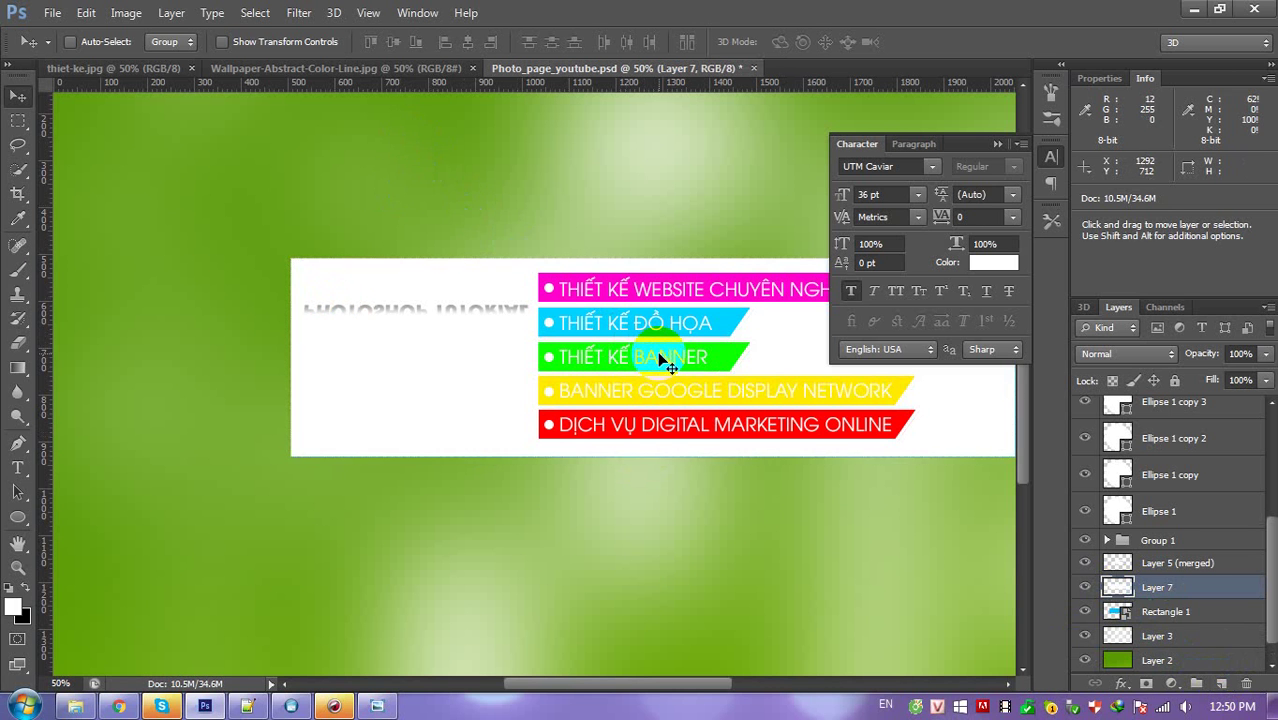
pyautogui.hotkey('ctrl', 'j')
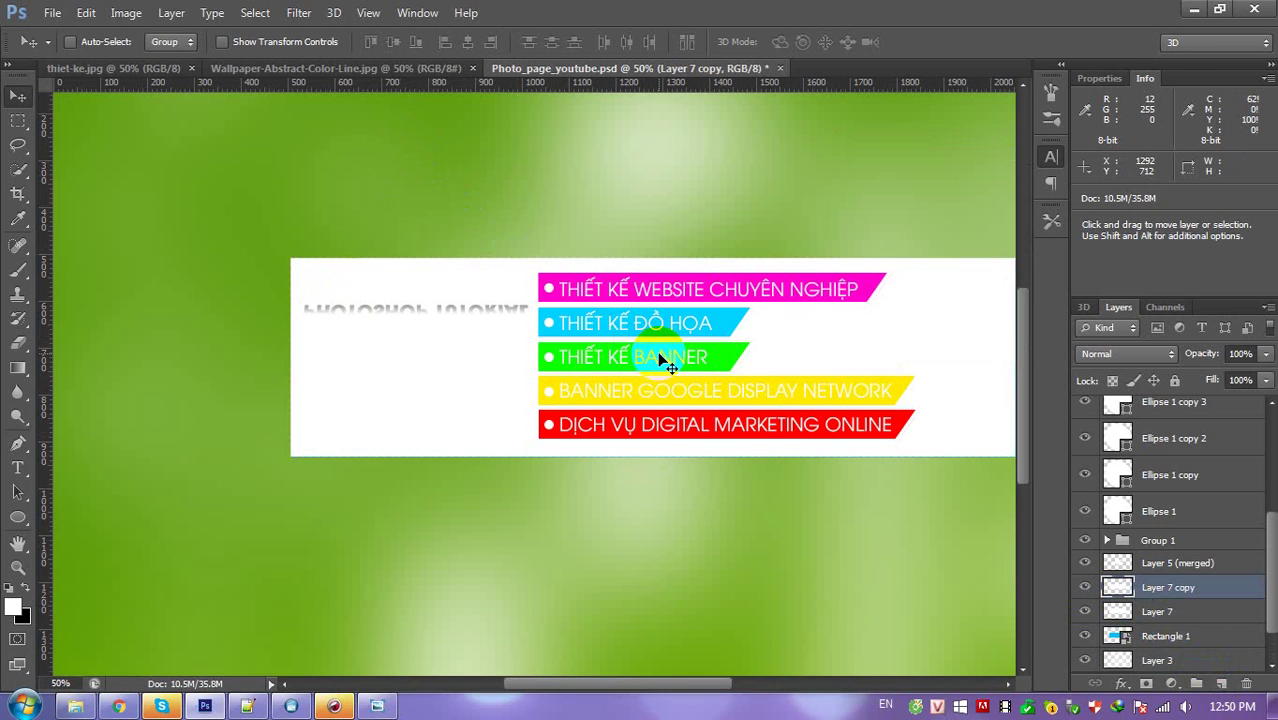
pyautogui.press('Tab')
pyautogui.hotkey('ctrl', 't')
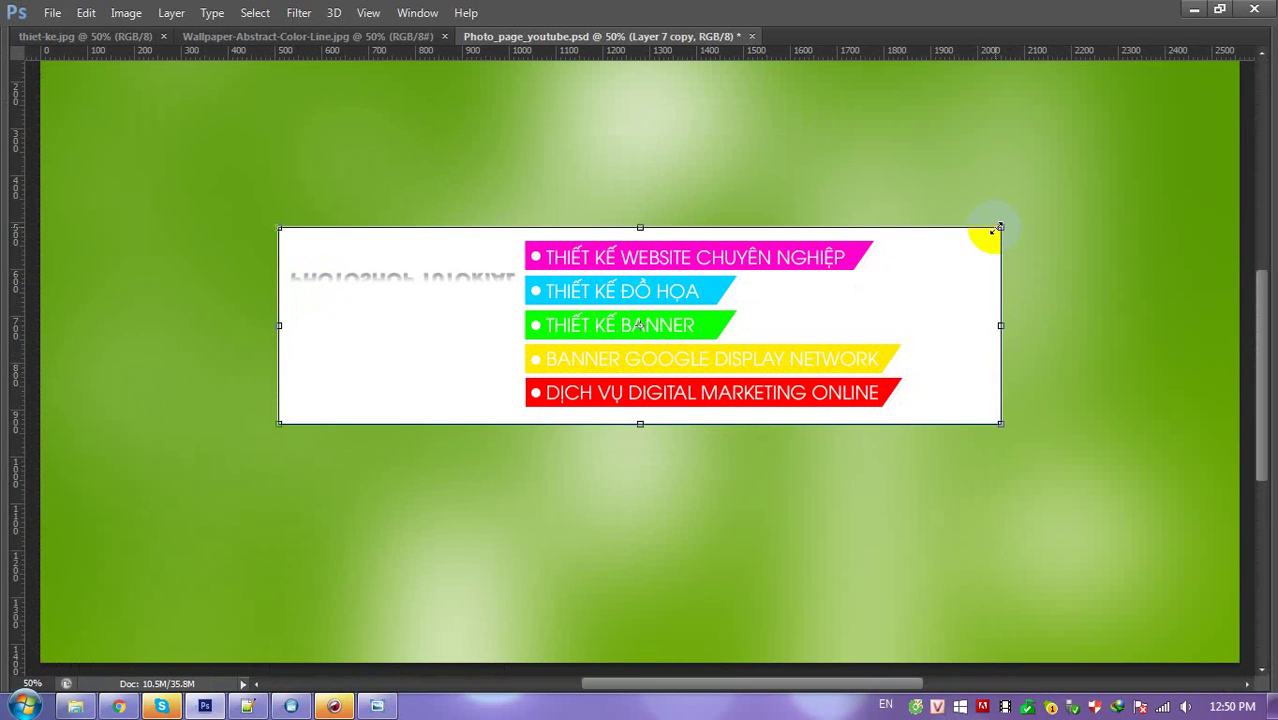
pyautogui.moveTo(999, 228); pyautogui.dragTo(994, 229)
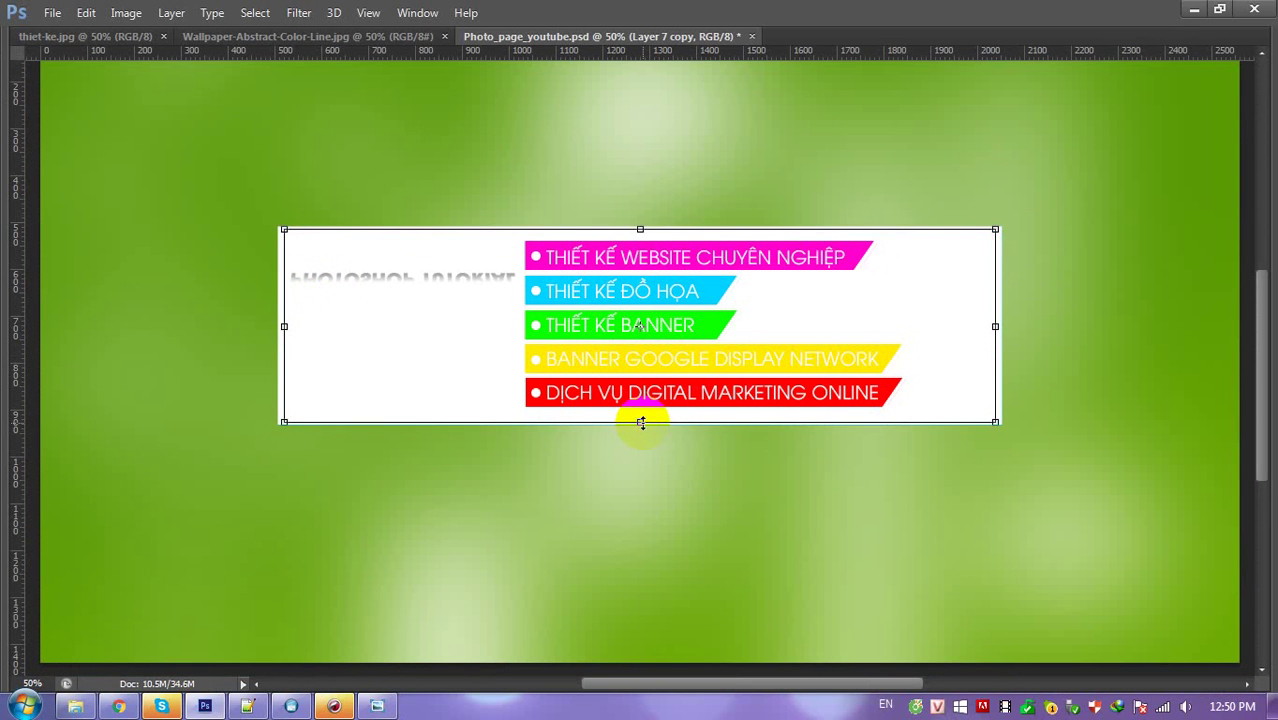
pyautogui.moveTo(640, 422); pyautogui.dragTo(640, 419)
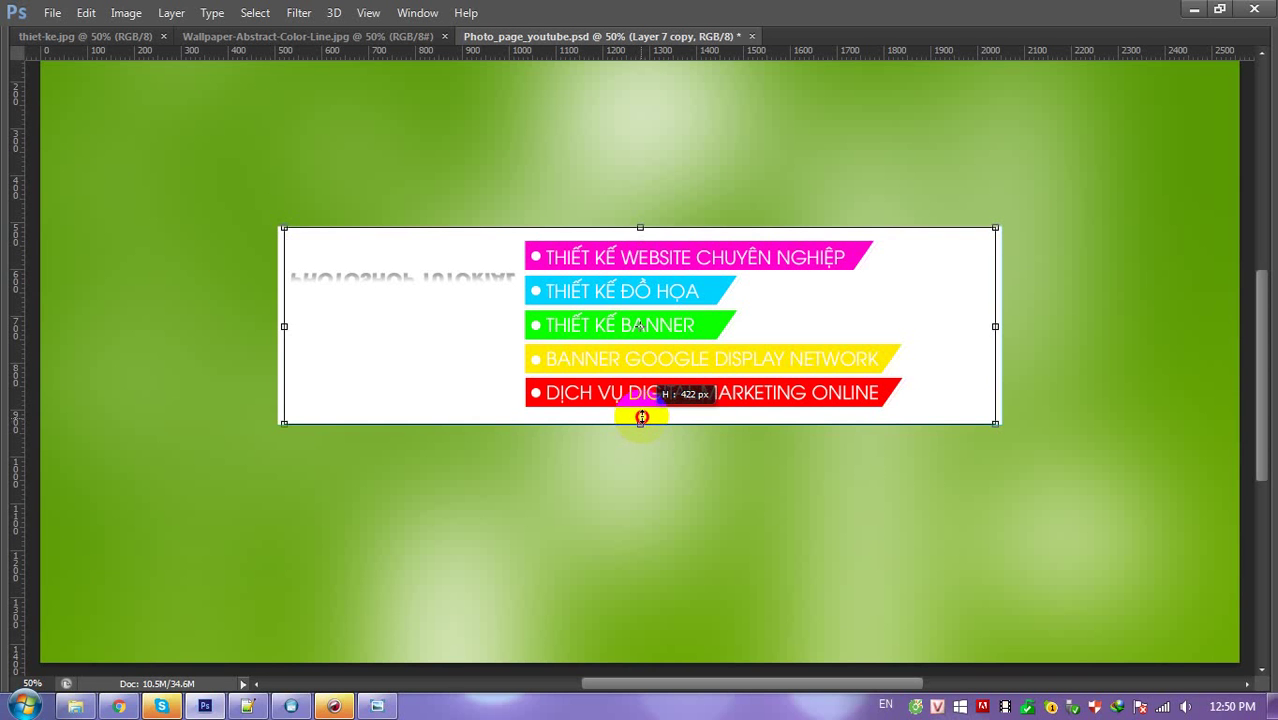
pyautogui.press('Return')
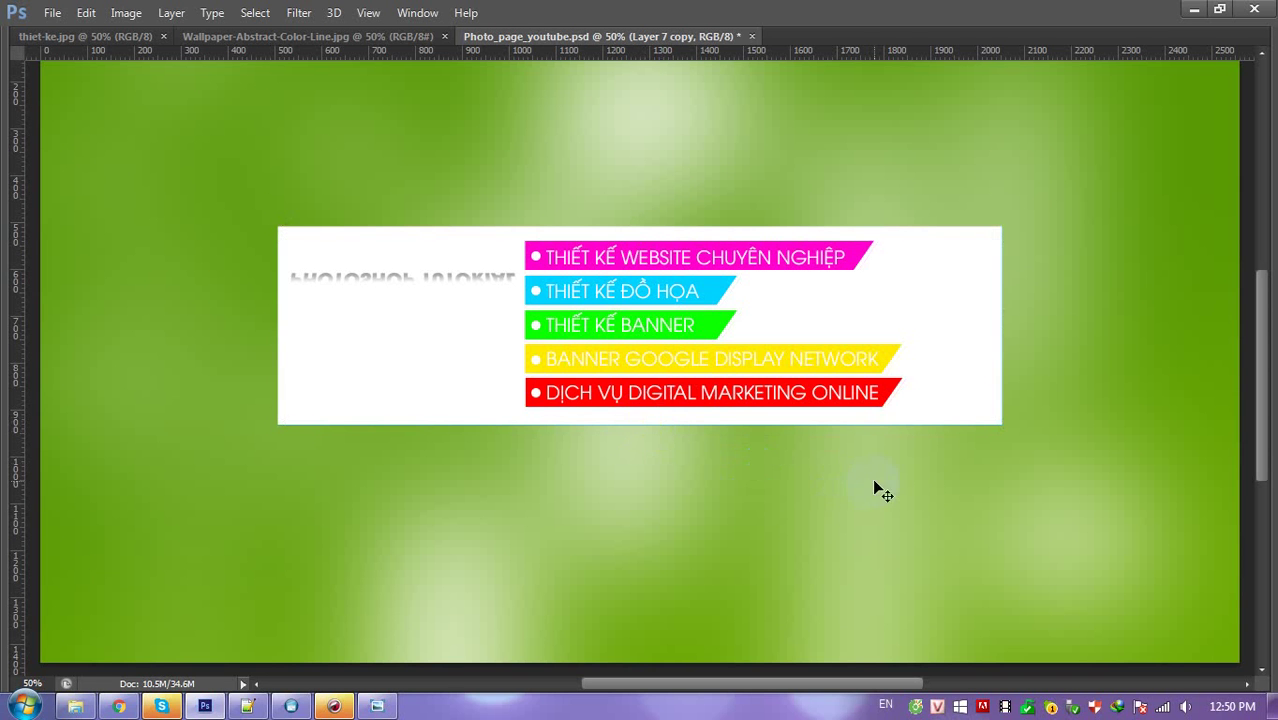
pyautogui.press('Tab')
# Step: Load the white copy's outline, make Layer 7 active, hide Layer 7 copy, and deselect
pyautogui.click(1115, 588)
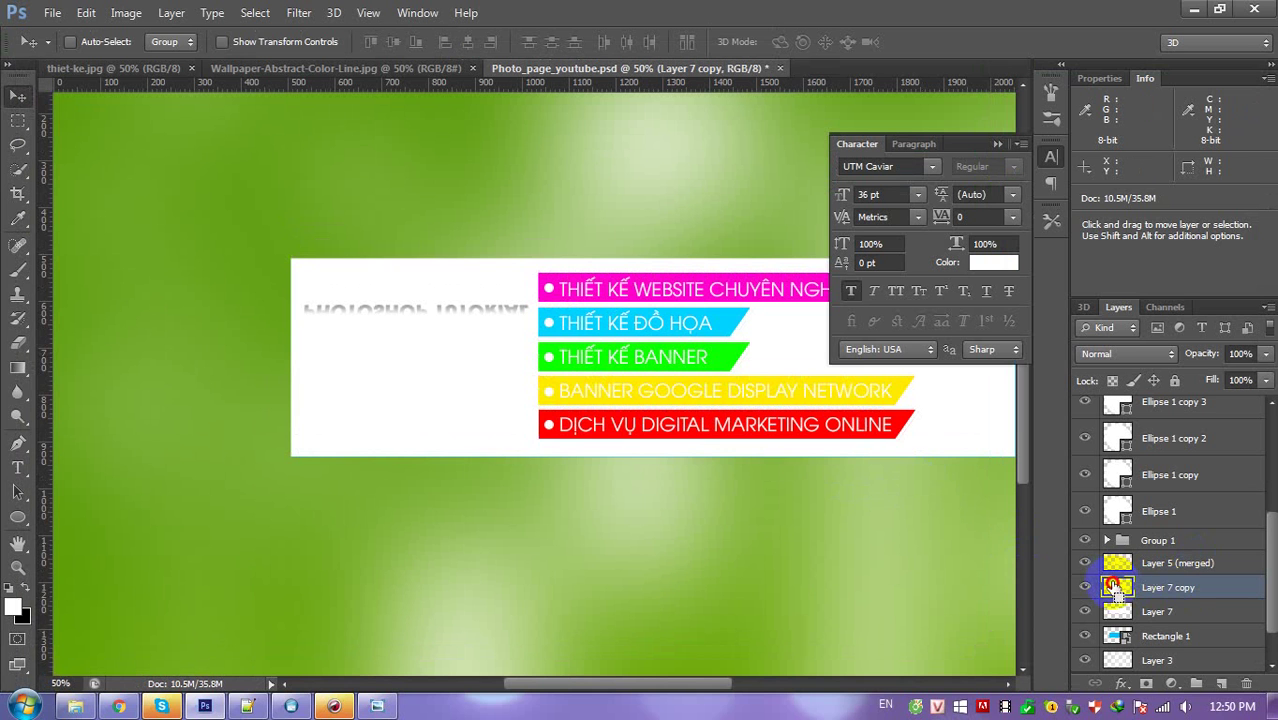
pyautogui.click(1117, 611)
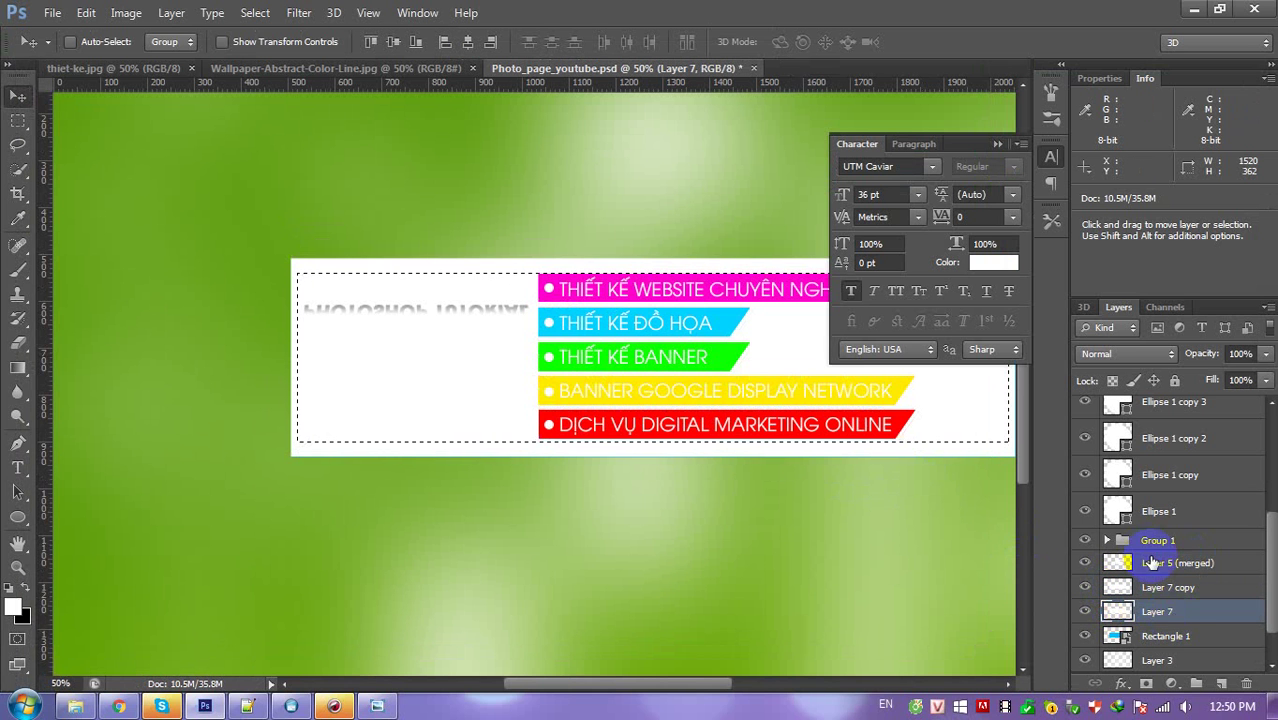
pyautogui.click(1086, 589)
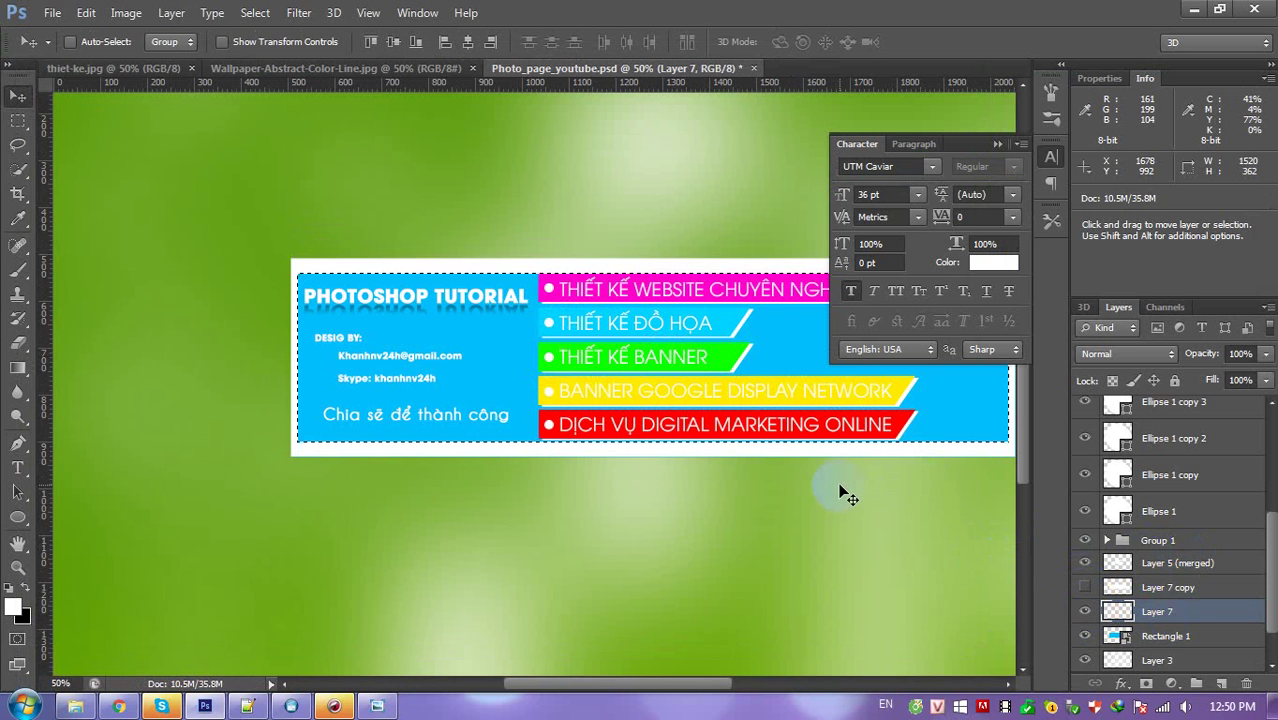
pyautogui.hotkey('ctrl', '+')
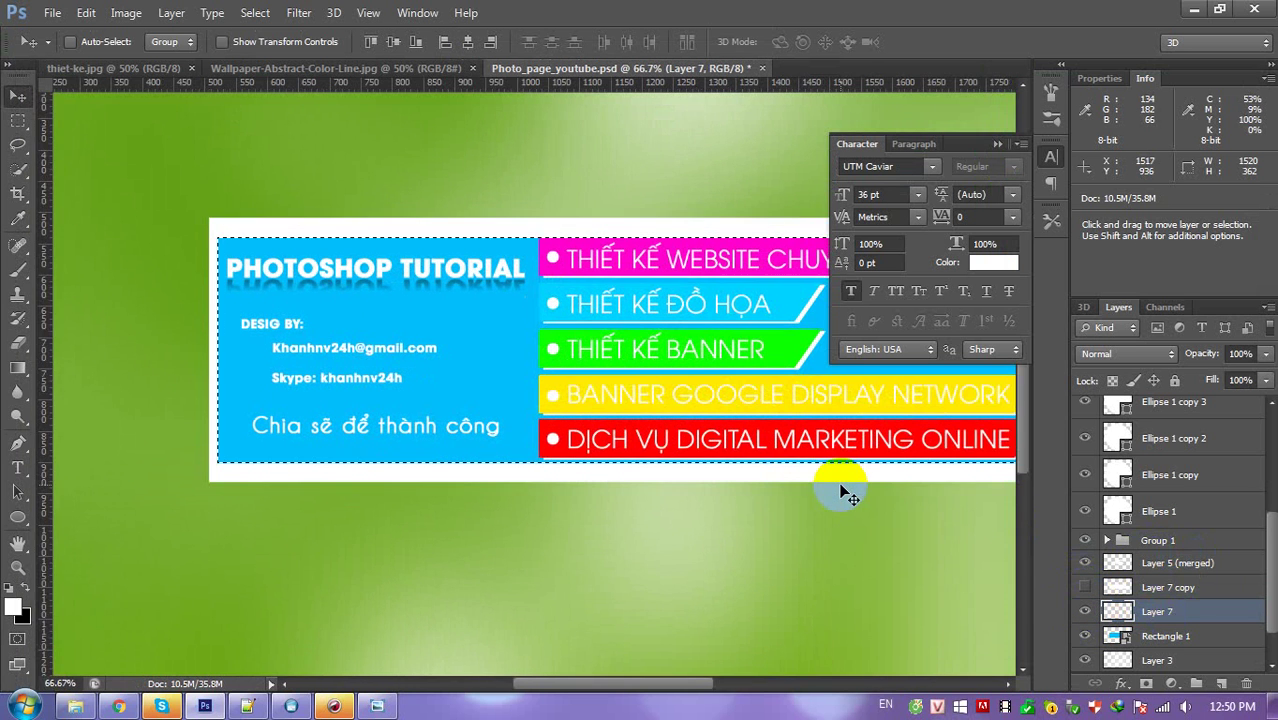
pyautogui.press('Tab')
pyautogui.hotkey('ctrl', 'd')
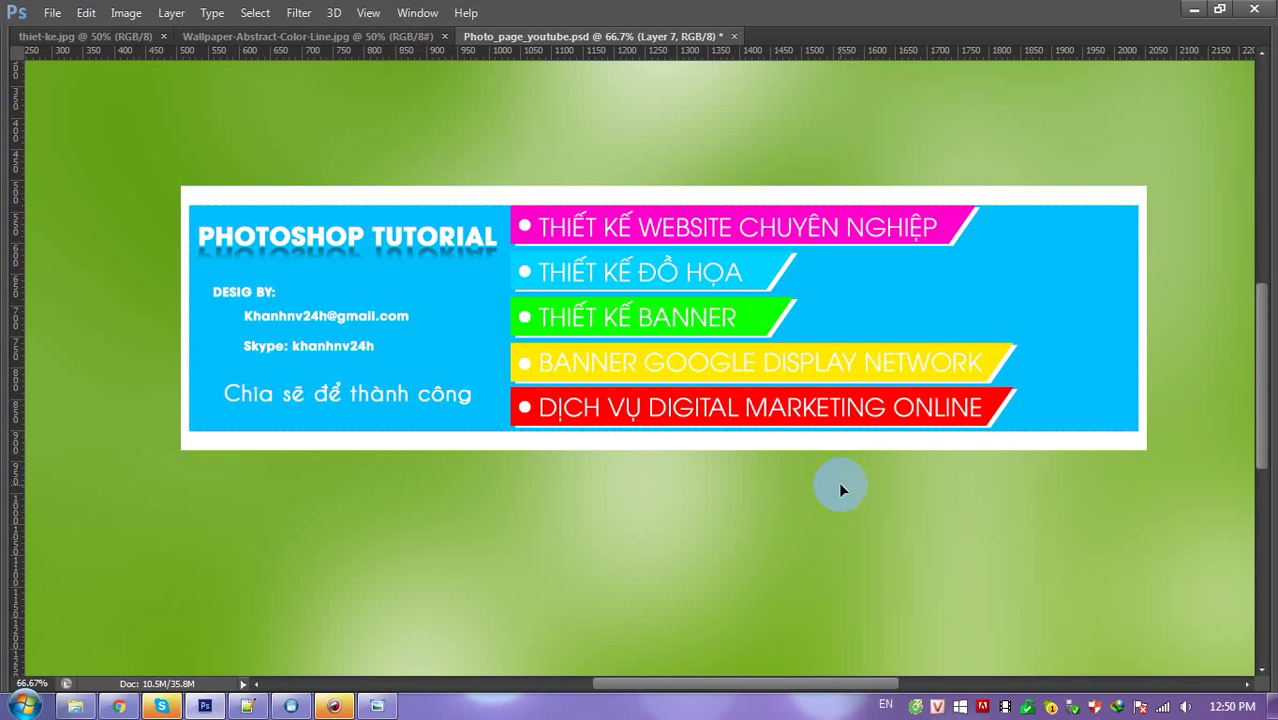
pyautogui.press('Tab')
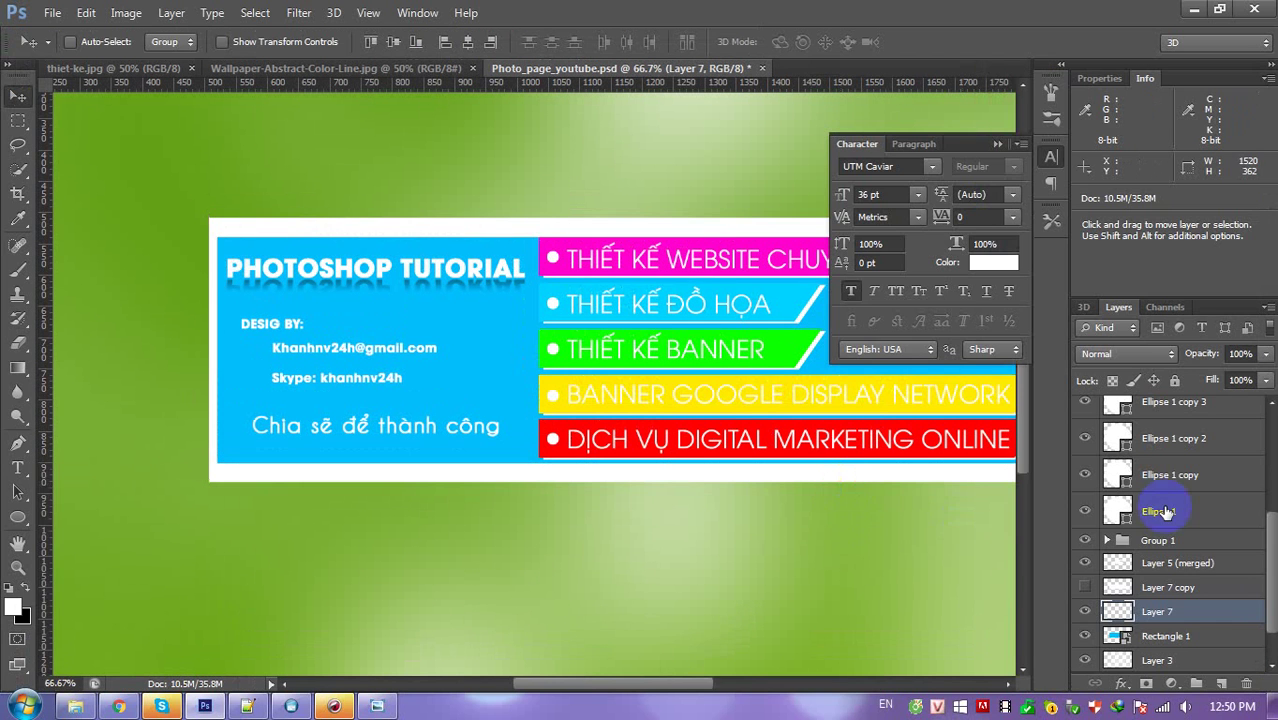
pyautogui.press('Tab')
pyautogui.moveTo(954, 382); pyautogui.dragTo(841, 387)
pyautogui.press('Tab')
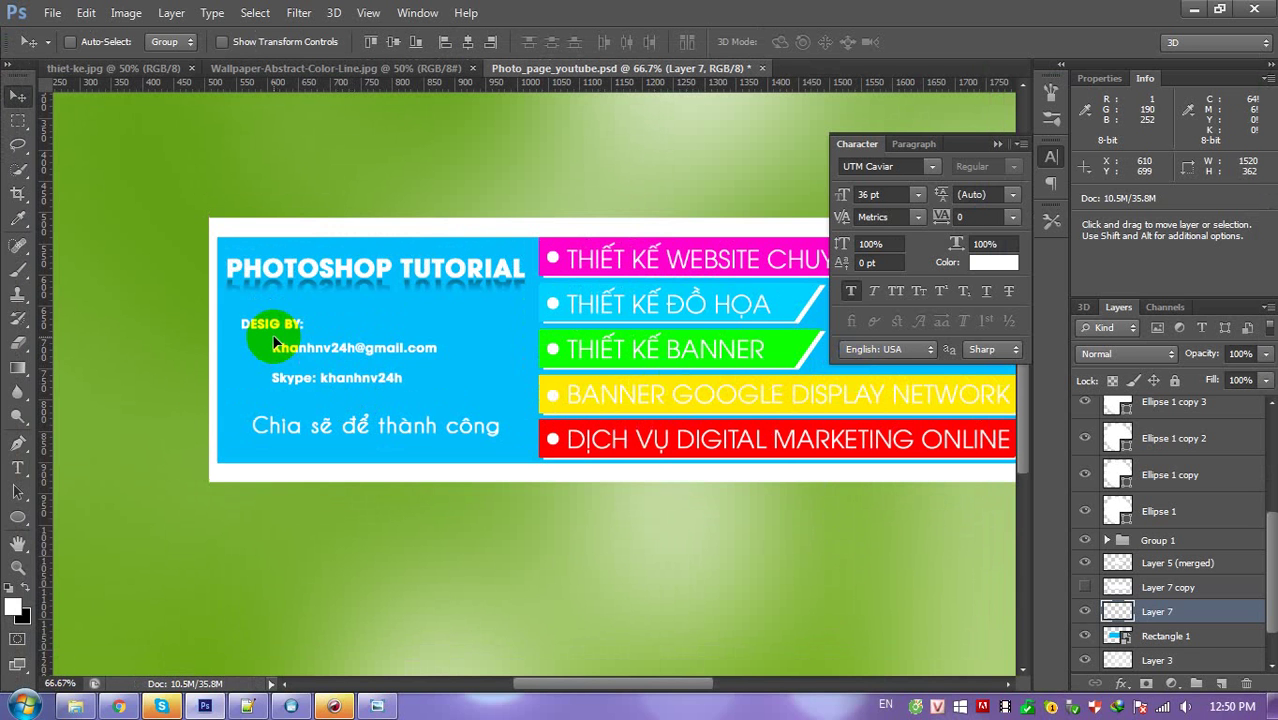
# Step: Marquee-select the banner interior out to the white border and fill it with blue
pyautogui.press('m')
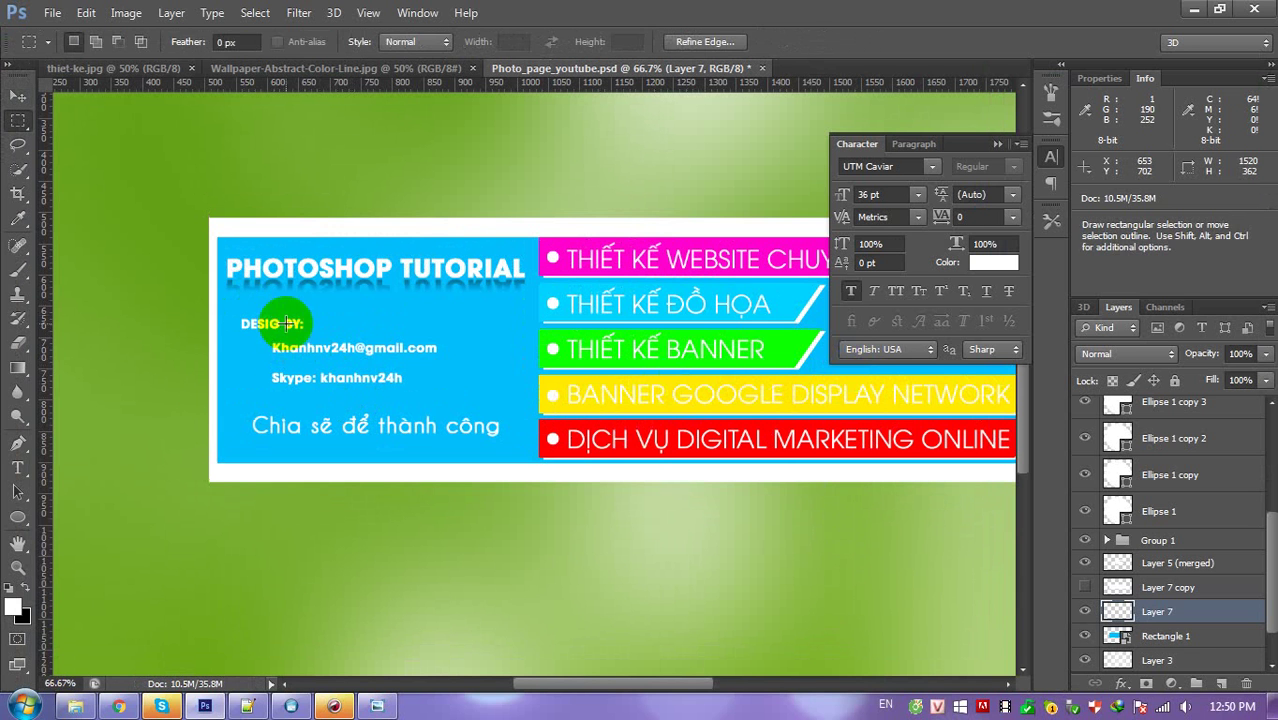
pyautogui.click(323, 322)
pyautogui.press('Tab')
pyautogui.moveTo(188, 196)
pyautogui.mouseDown()
pyautogui.moveTo(243, 292)
pyautogui.moveTo(1137, 435)
pyautogui.mouseUp()
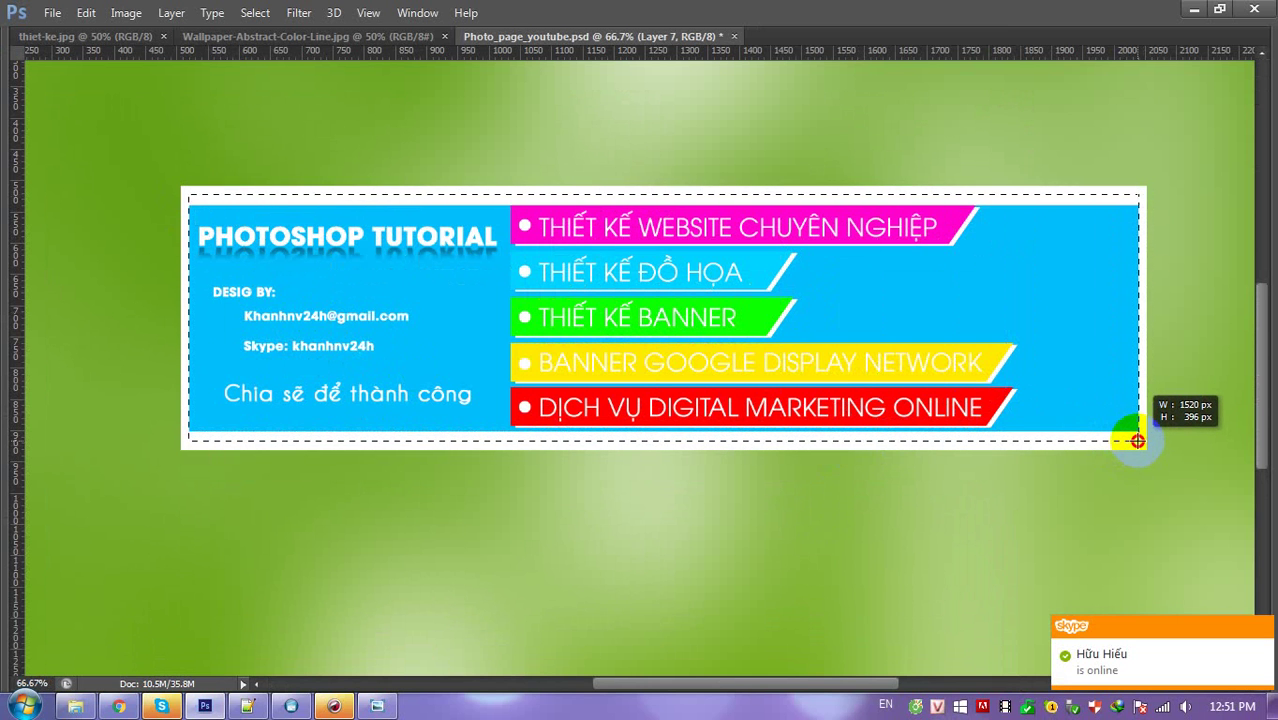
pyautogui.moveTo(1137, 435); pyautogui.dragTo(1137, 442)
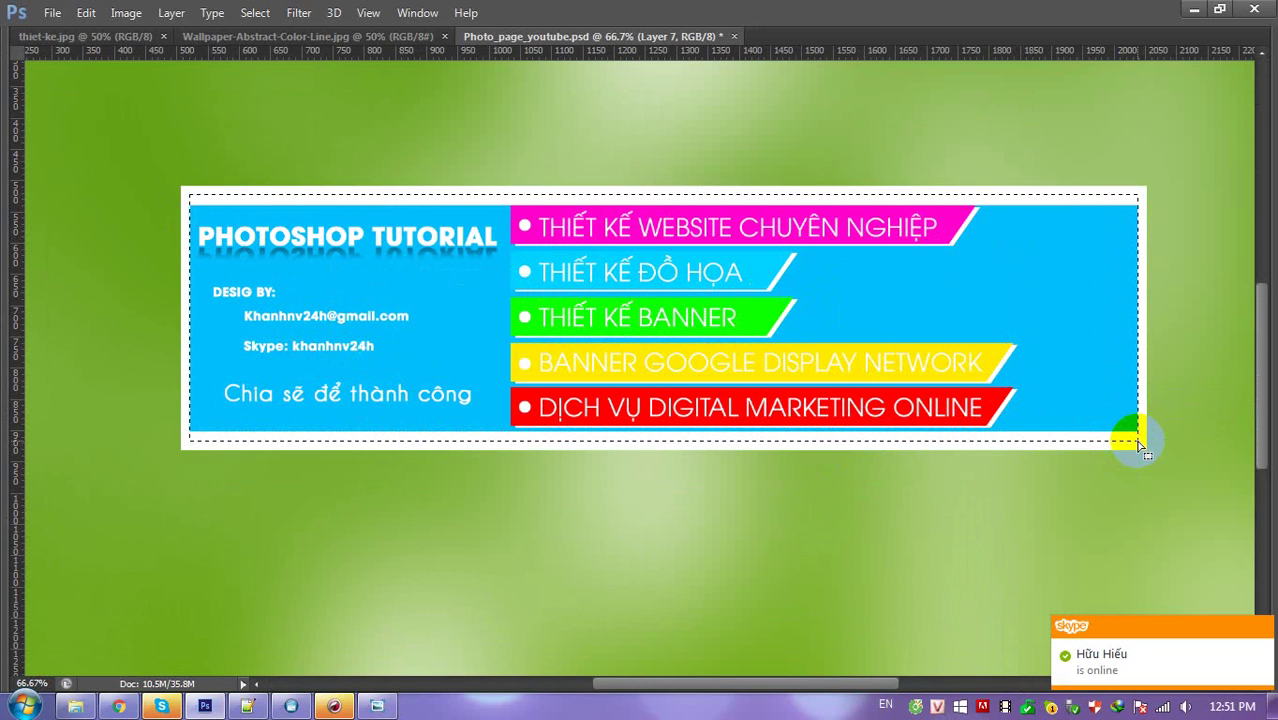
pyautogui.hotkey('alt', 'BackSpace')
pyautogui.hotkey('ctrl', 'd')
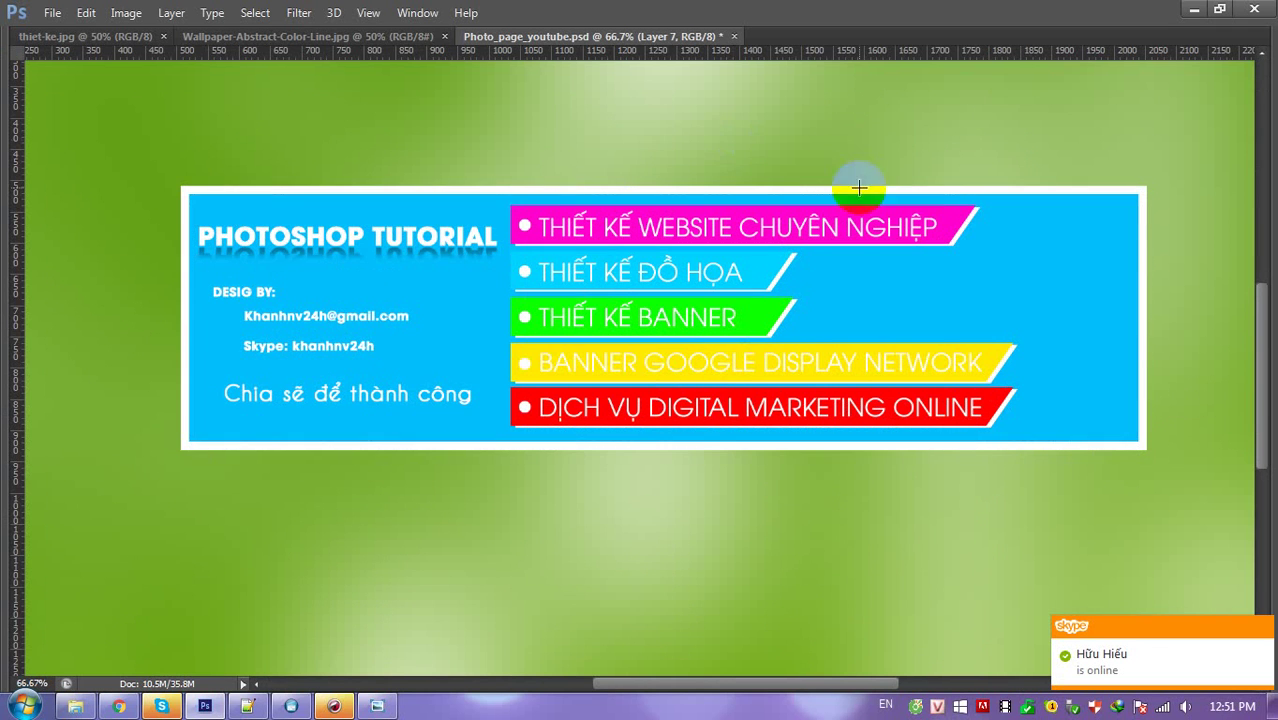
pyautogui.hotkey('ctrl', '-')
pyautogui.press('Tab')
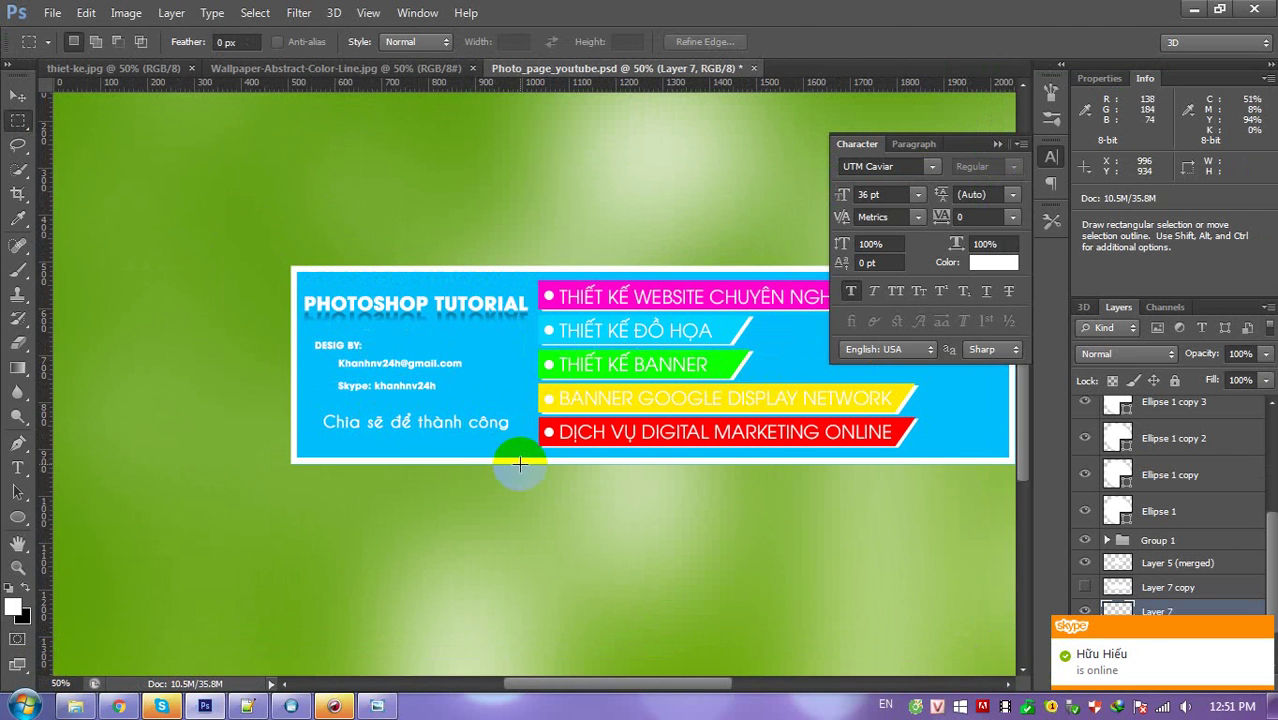
# Step: Change the 'Chia sẽ để thành công' tagline text colour to black #000000
pyautogui.press('v')
pyautogui.rightClick(418, 427)
pyautogui.click(445, 437)
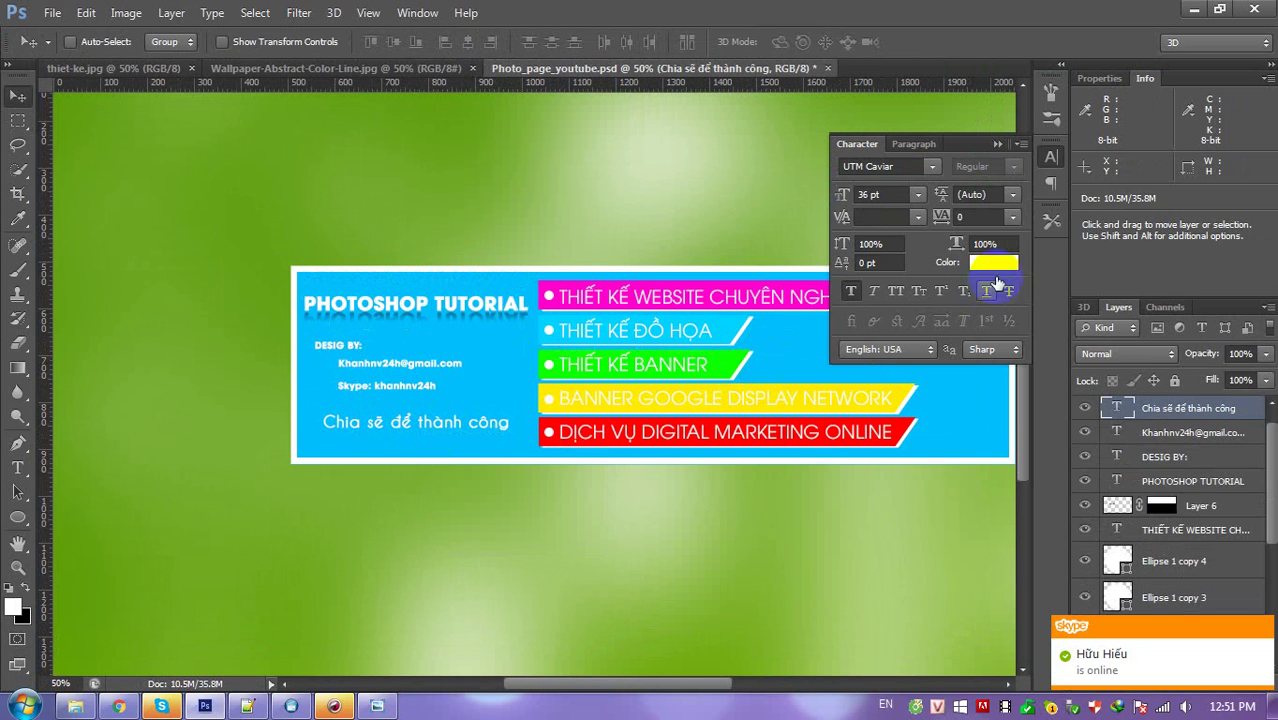
pyautogui.click(993, 262)
pyautogui.click(658, 366)
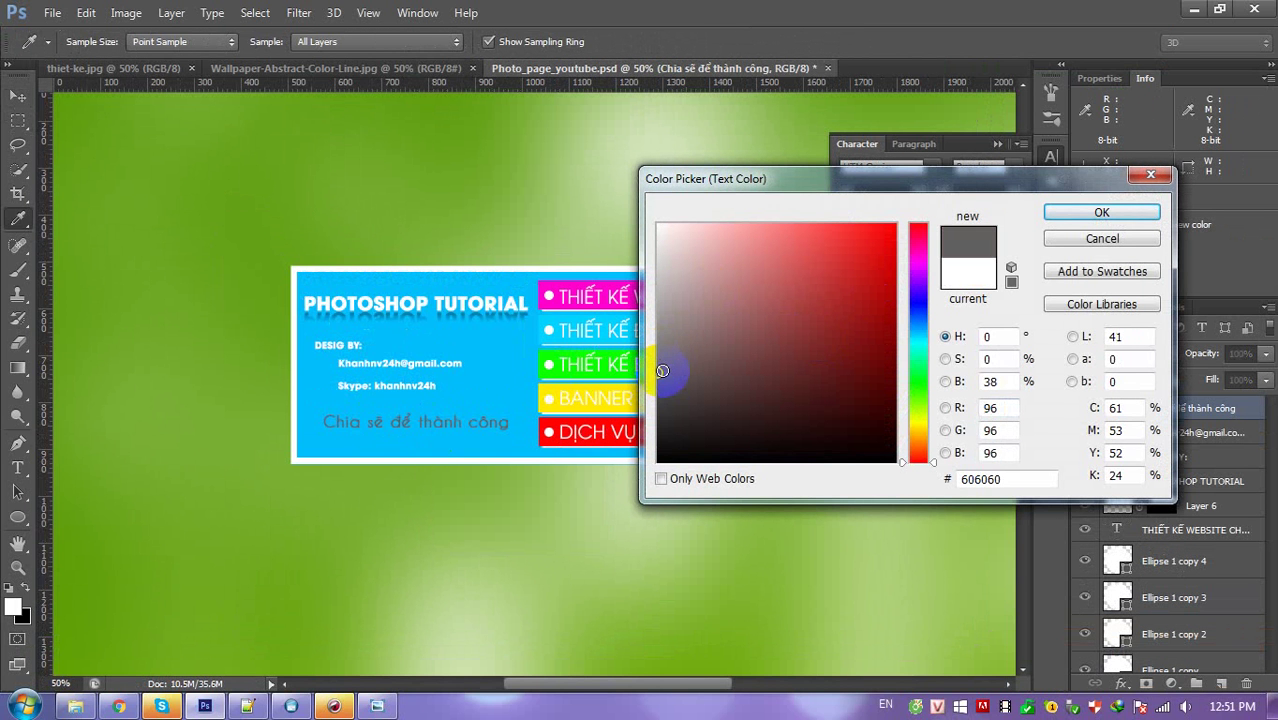
pyautogui.click(666, 458)
pyautogui.moveTo(666, 458); pyautogui.dragTo(657, 463)
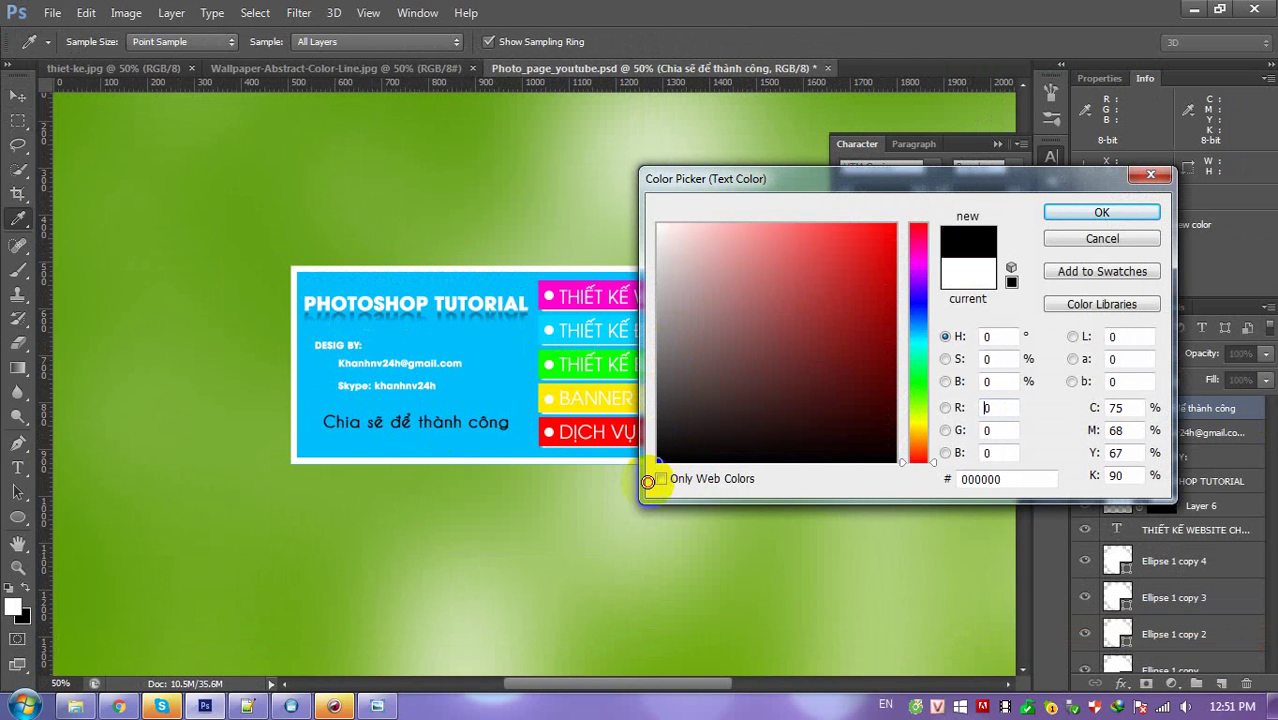
pyautogui.click(1051, 219)
# Step: Change the service text on the colored bars to black #000000
pyautogui.press('v')
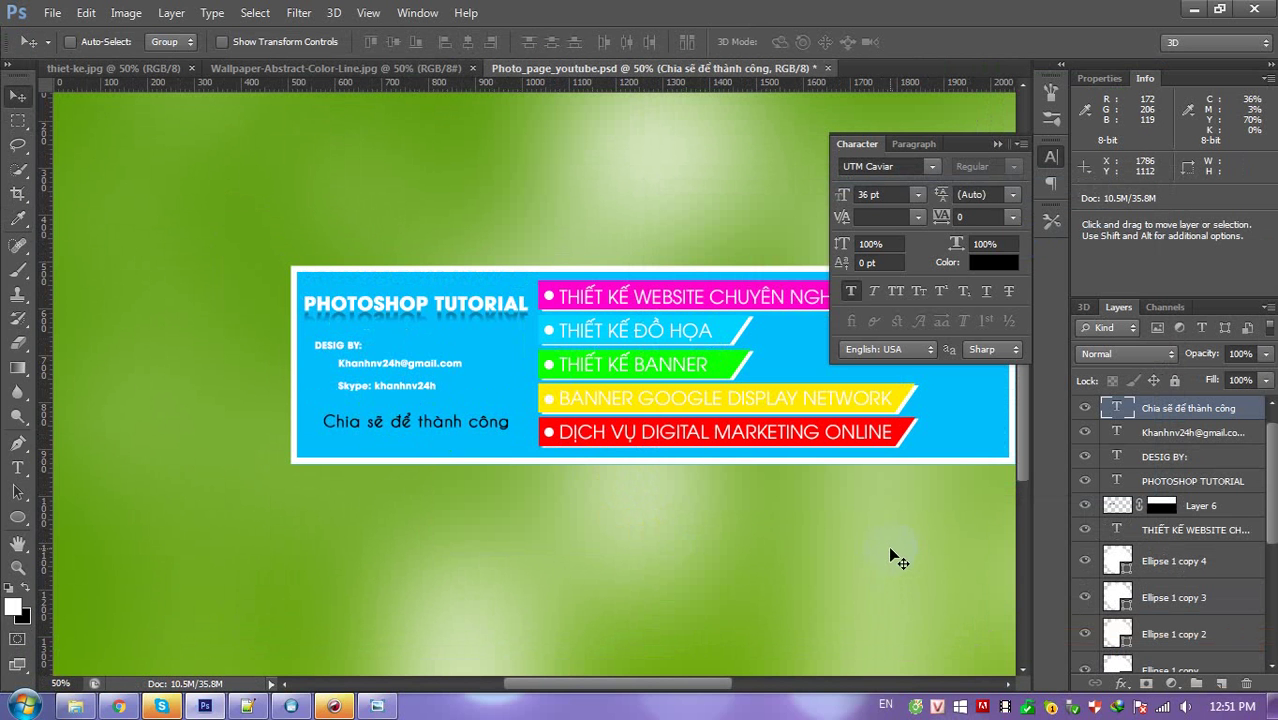
pyautogui.rightClick(814, 398)
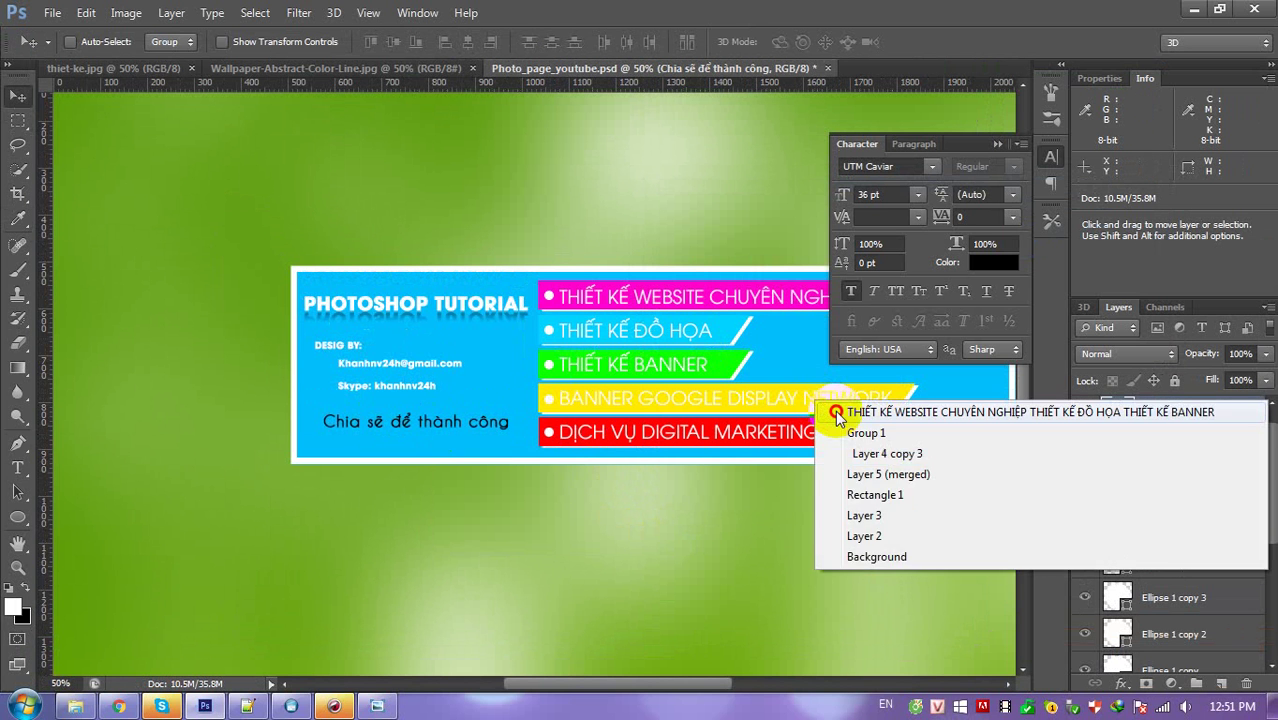
pyautogui.click(880, 411)
pyautogui.click(985, 265)
pyautogui.moveTo(862, 294); pyautogui.dragTo(660, 384)
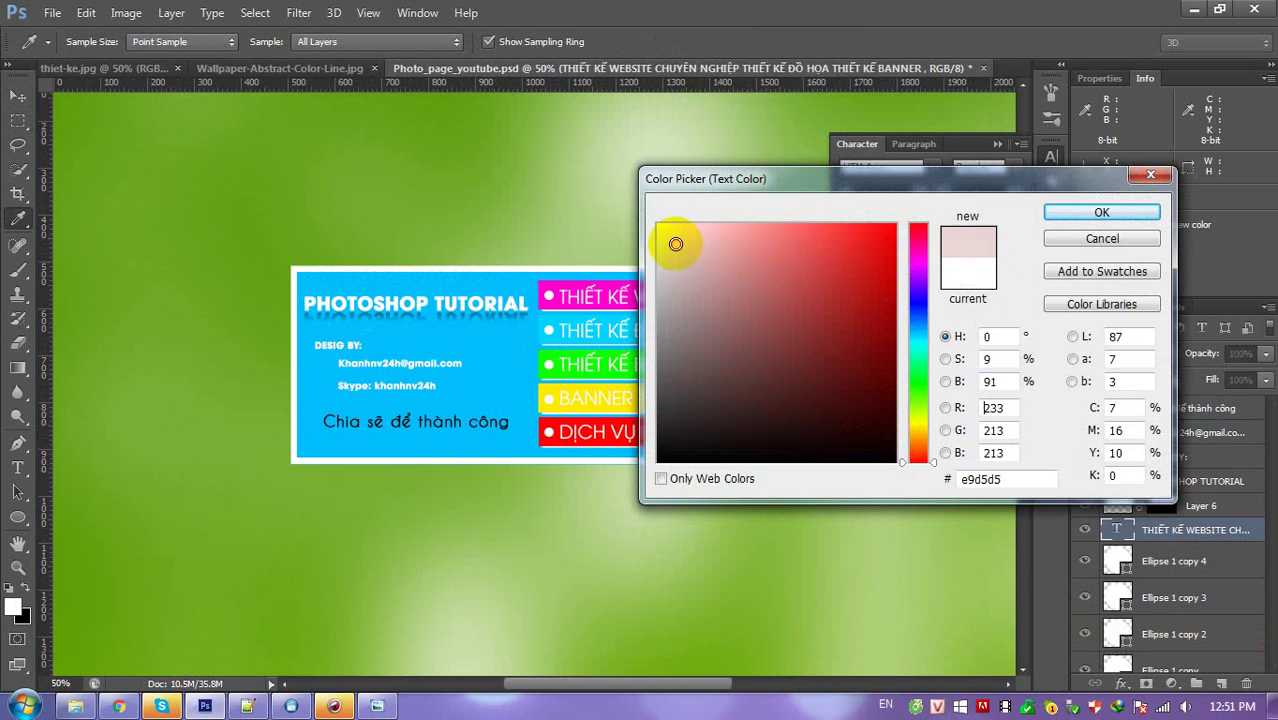
pyautogui.moveTo(710, 184); pyautogui.dragTo(887, 183)
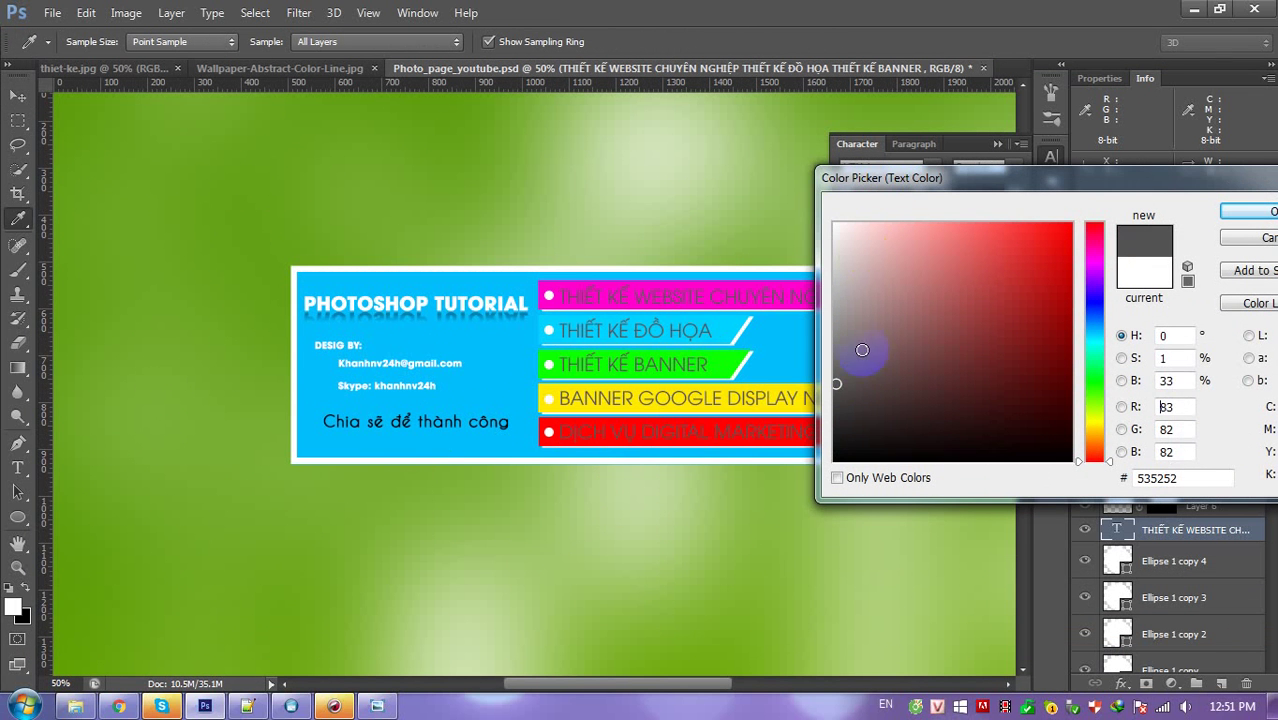
pyautogui.click(834, 461)
pyautogui.moveTo(1010, 195); pyautogui.dragTo(570, 260)
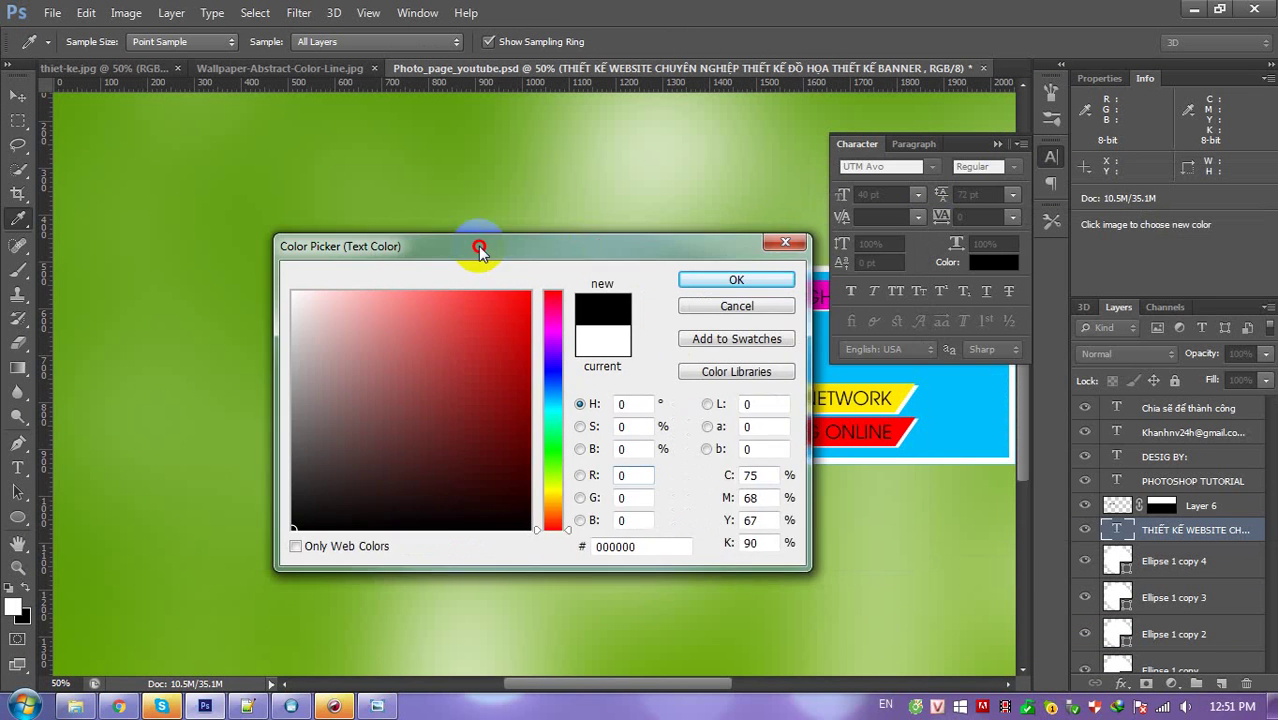
pyautogui.click(652, 279)
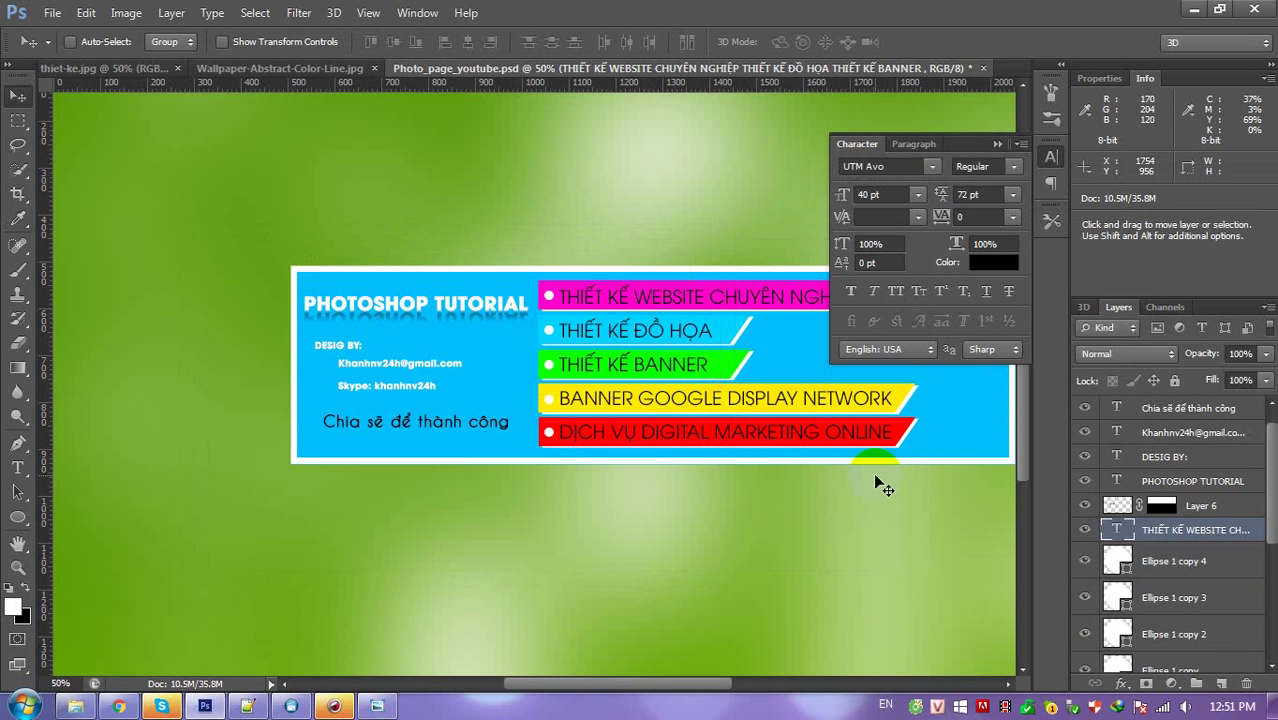
pyautogui.hotkey('ctrl', '-')
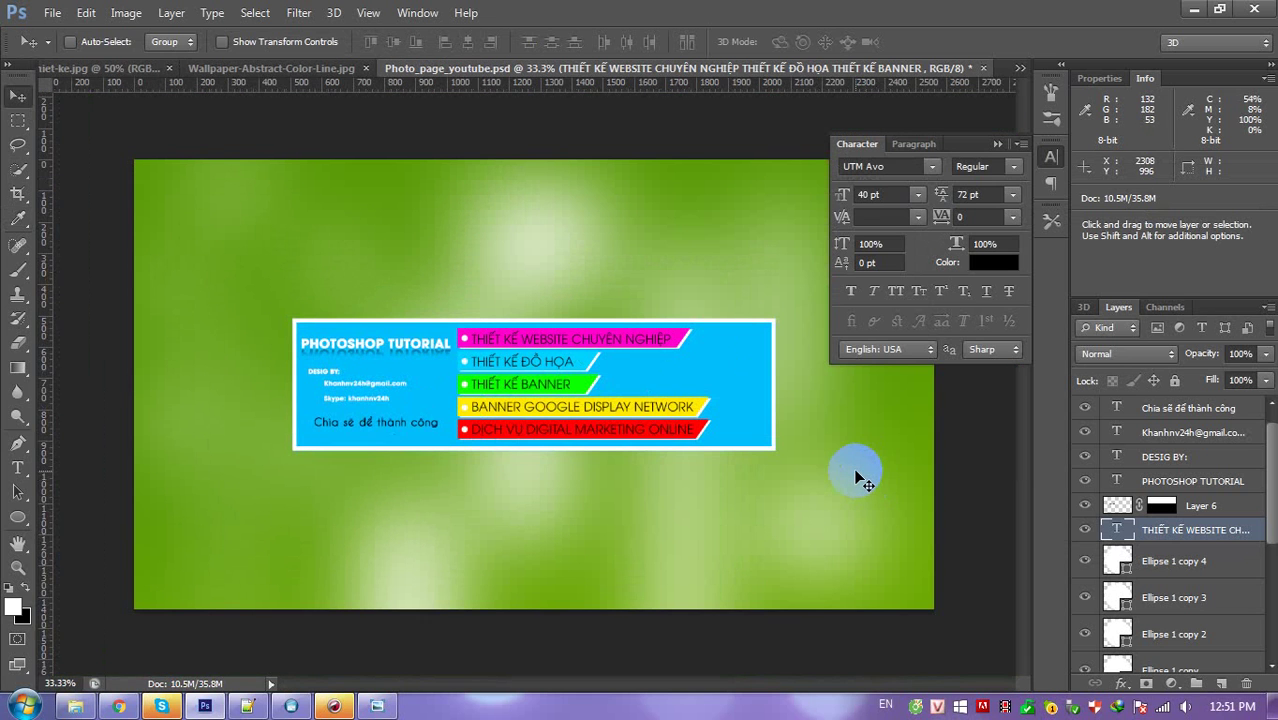
pyautogui.press('Tab')
pyautogui.press('Tab')
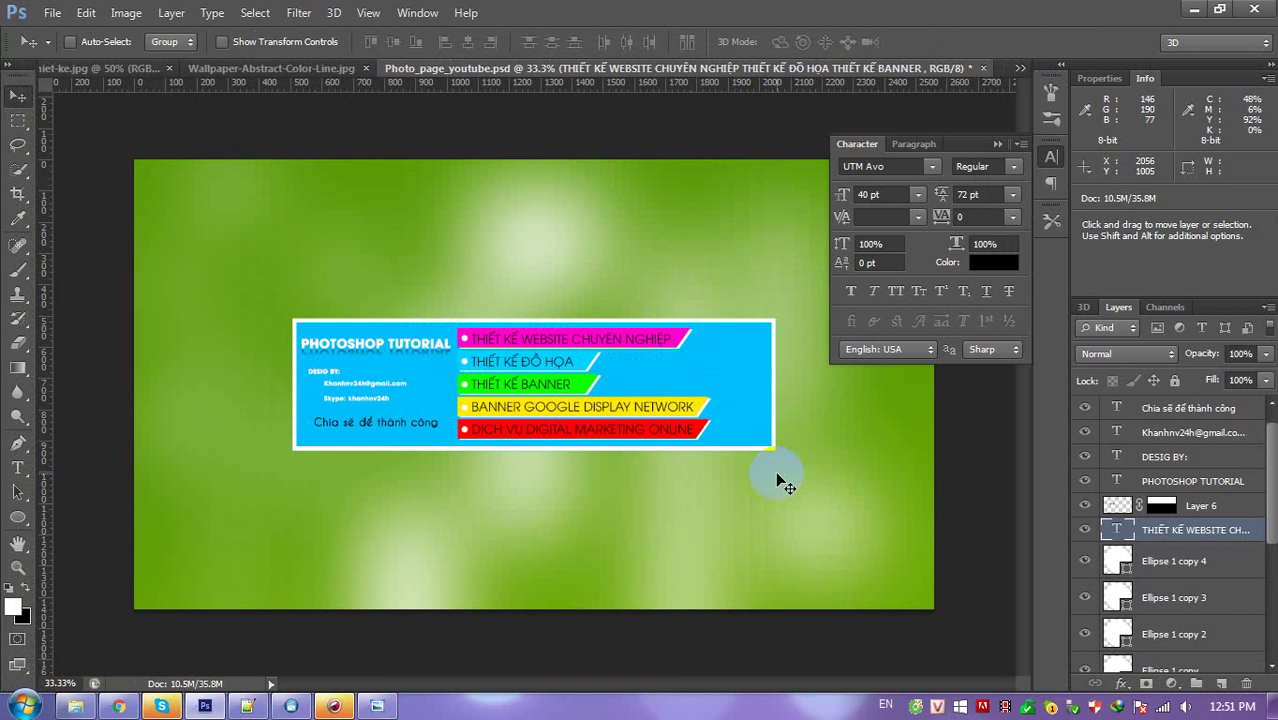
pyautogui.press('Tab')
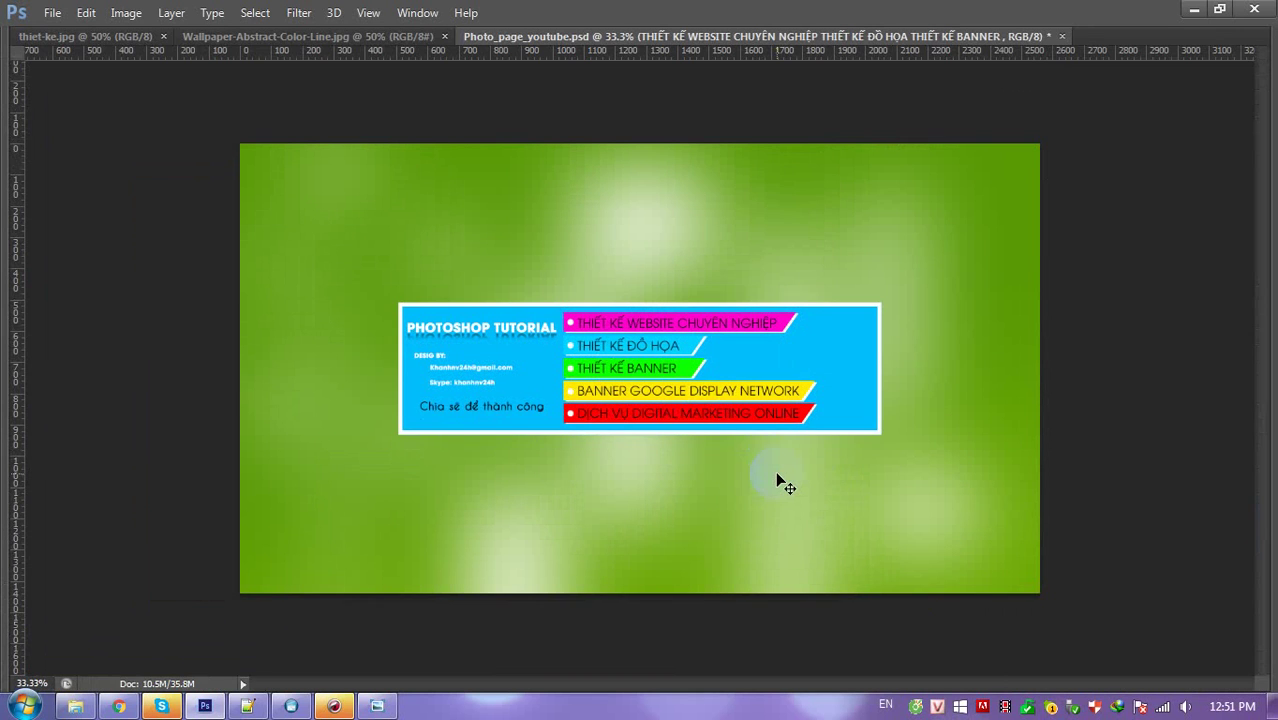
pyautogui.hotkey('ctrl', '+')
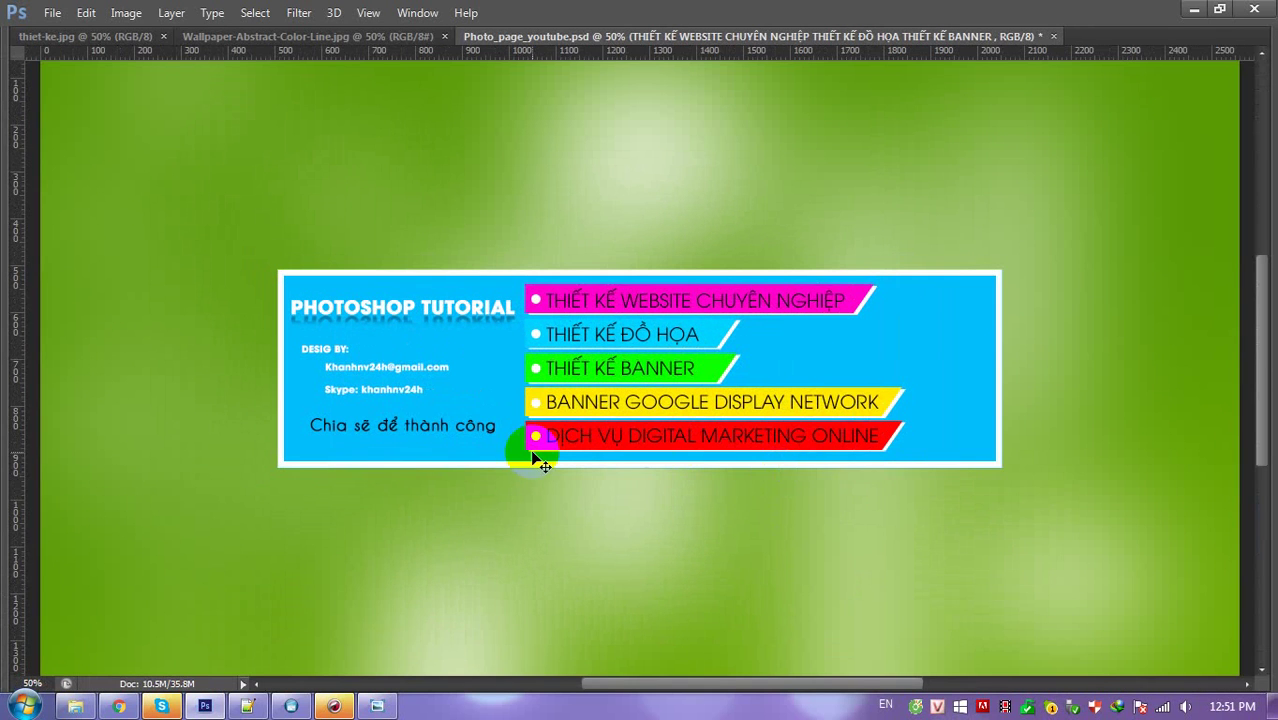
pyautogui.press('Tab')
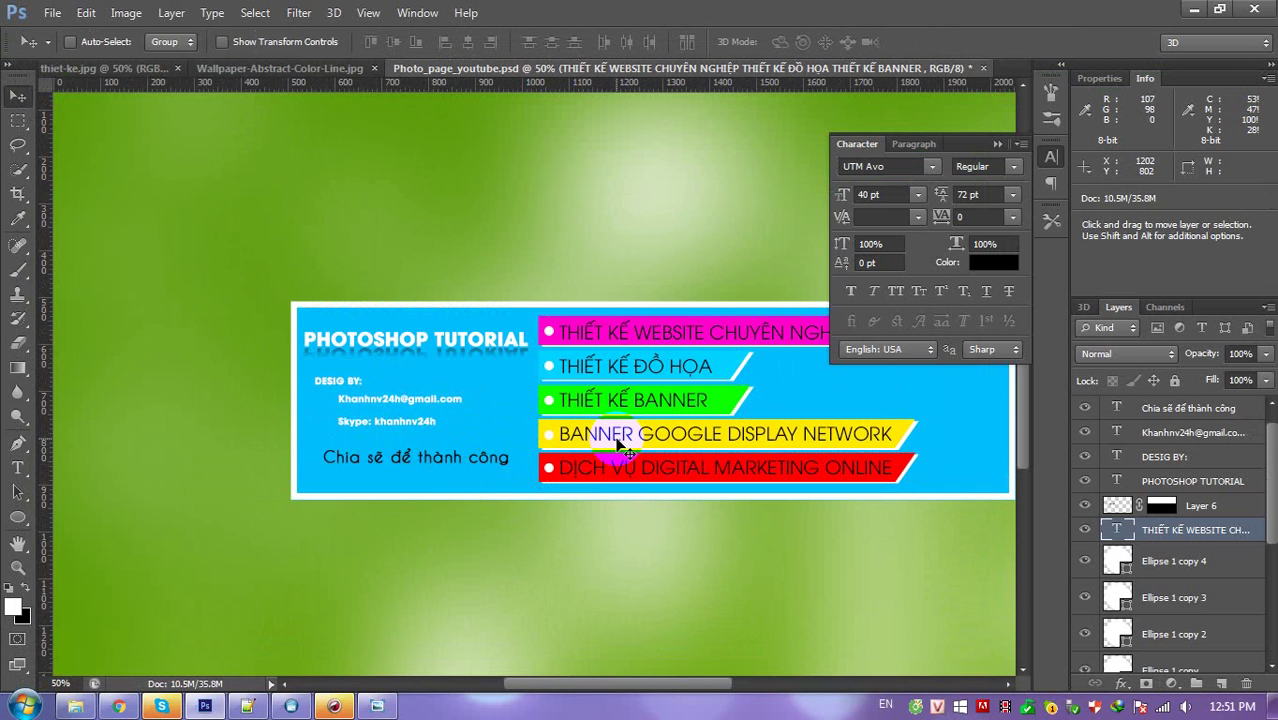
pyautogui.keyDown('alt'); pyautogui.keyDown('shift'); pyautogui.click(601, 452); pyautogui.keyUp('shift'); pyautogui.keyUp('alt')
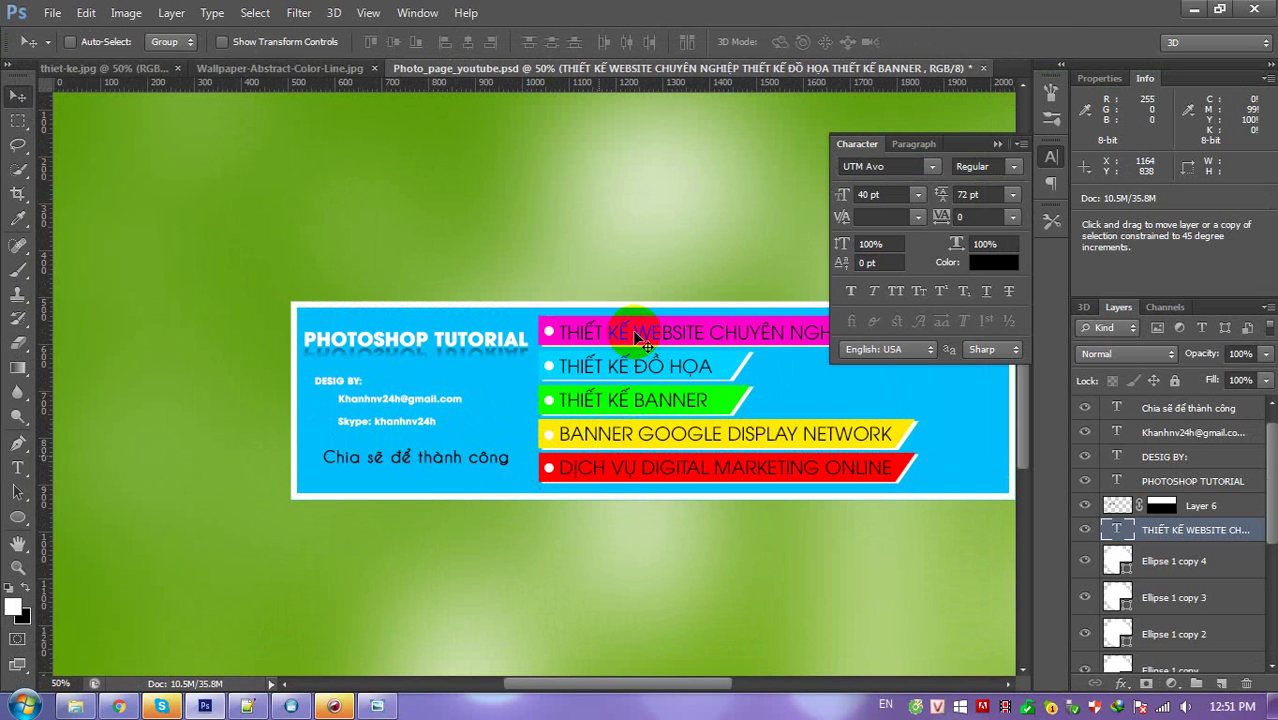
# Step: Save for Web as PNG-24 to Photo_page_youtube.png in the tao-bong folder
pyautogui.hotkey('ctrl', 'shift', 'alt', 's')
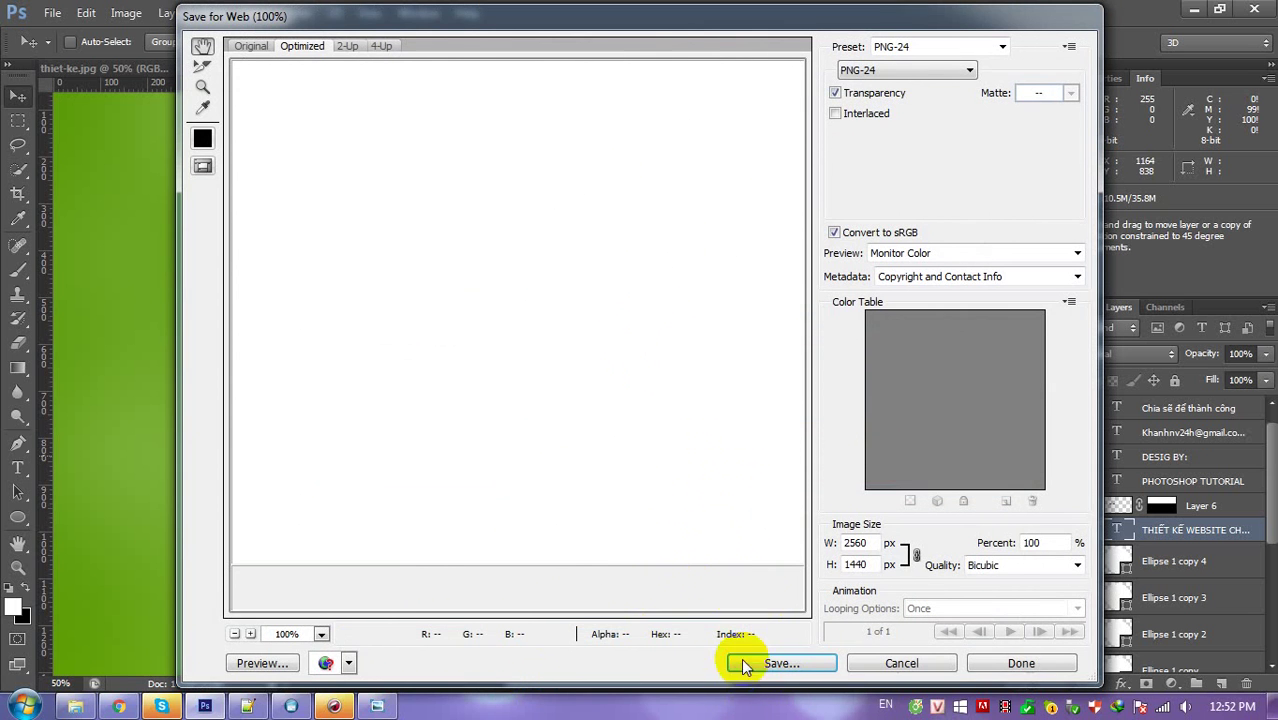
pyautogui.click(775, 663)
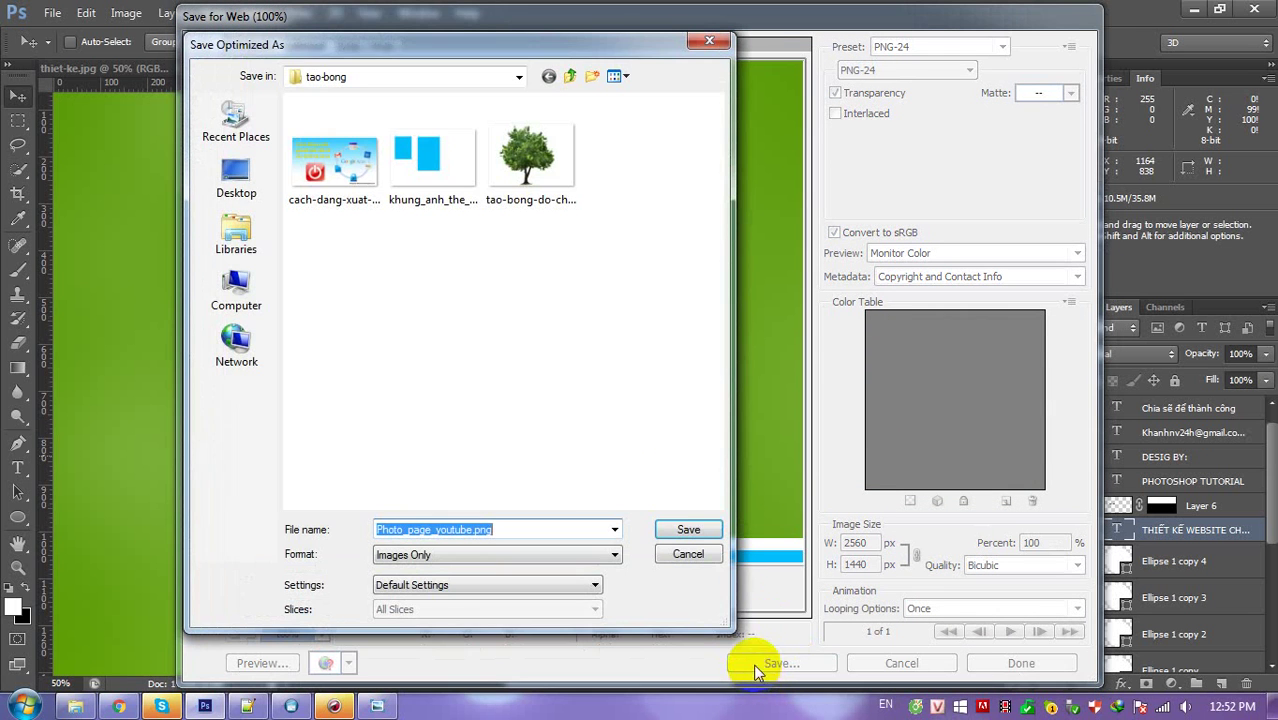
pyautogui.click(669, 530)
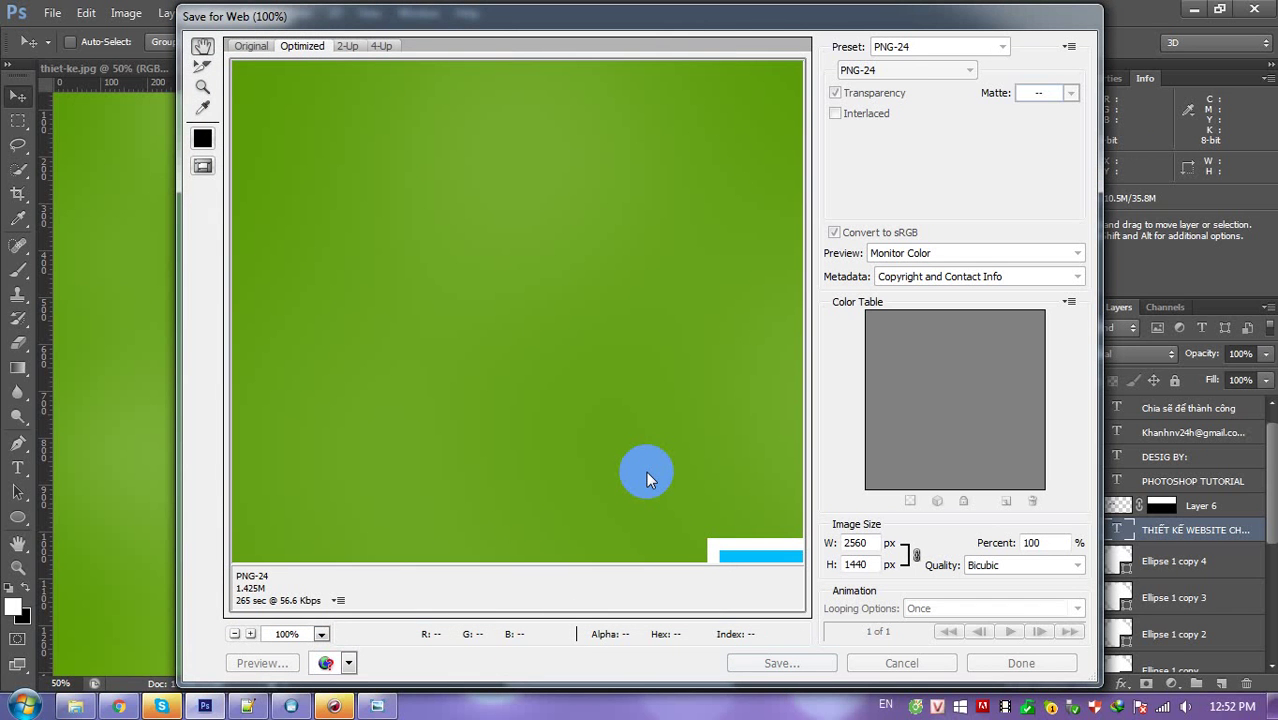
pyautogui.press('Escape')
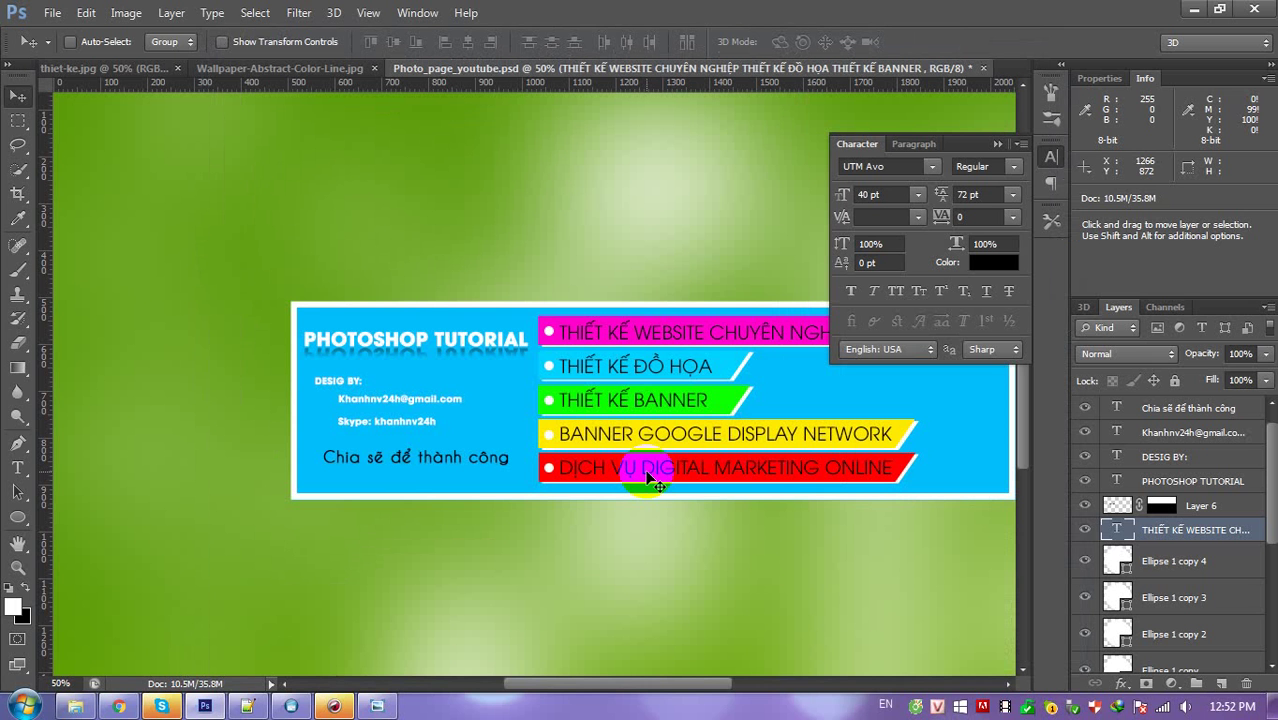
# Step: Close the Character panel and preview the finished banner with panels hidden, zooming in and out
pyautogui.click(399, 472)
pyautogui.press('Tab')
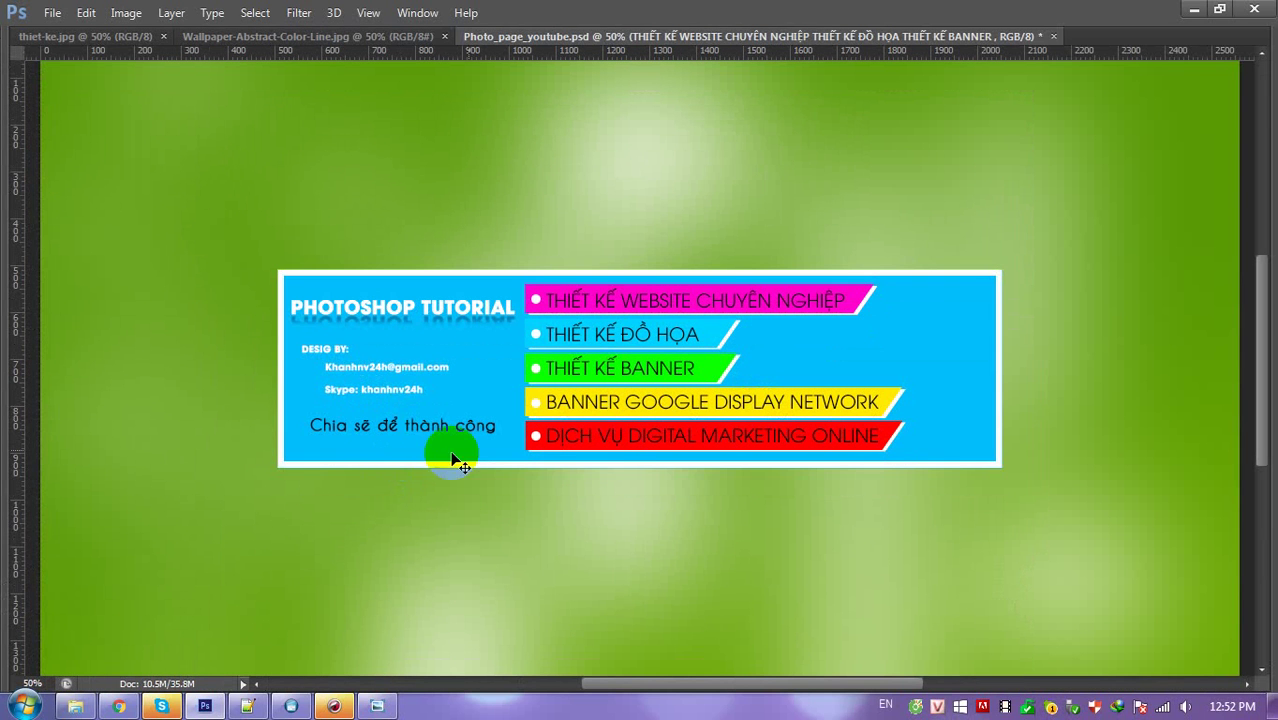
pyautogui.scroll(1, 612, 452)
pyautogui.scroll(1, 612, 452)
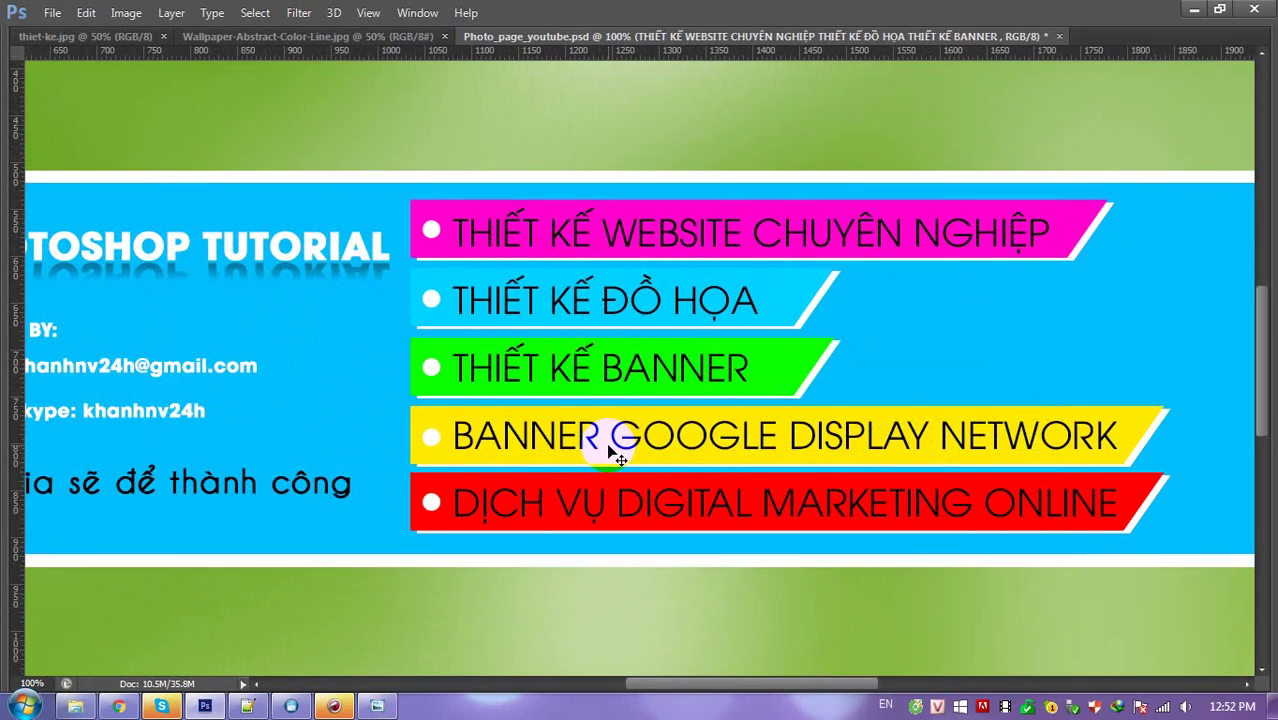
pyautogui.scroll(-1, 612, 452)
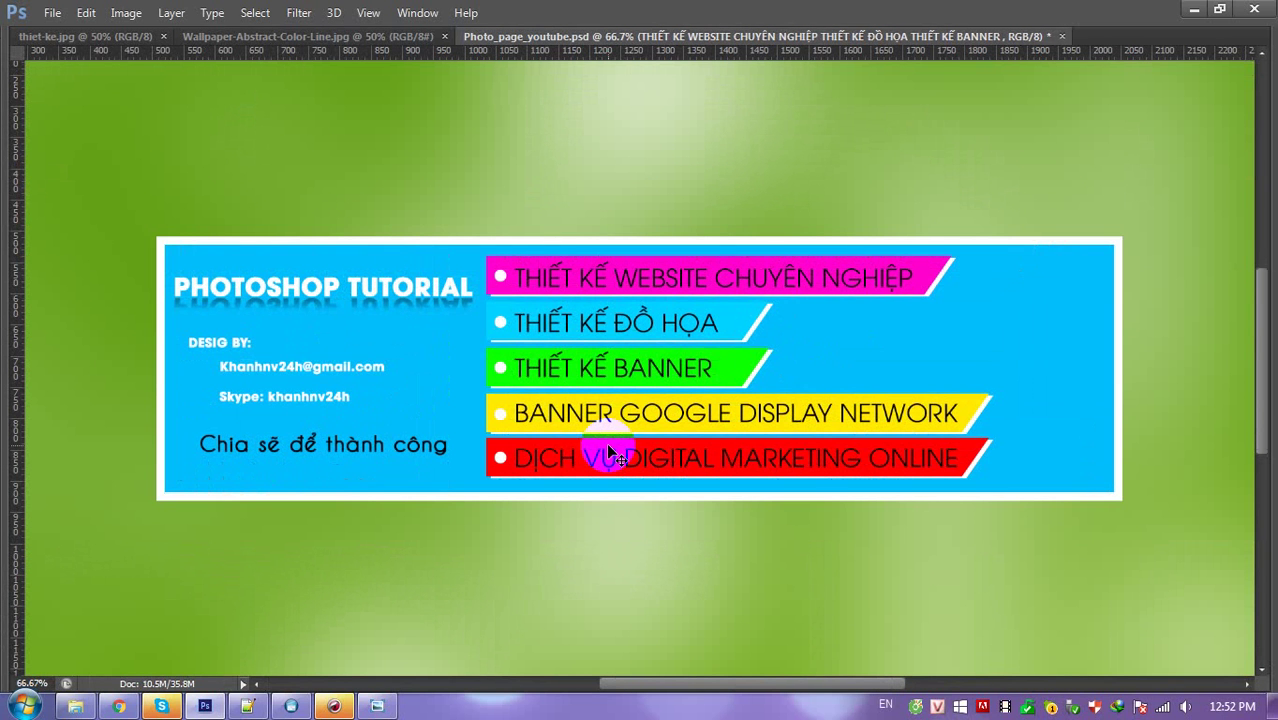